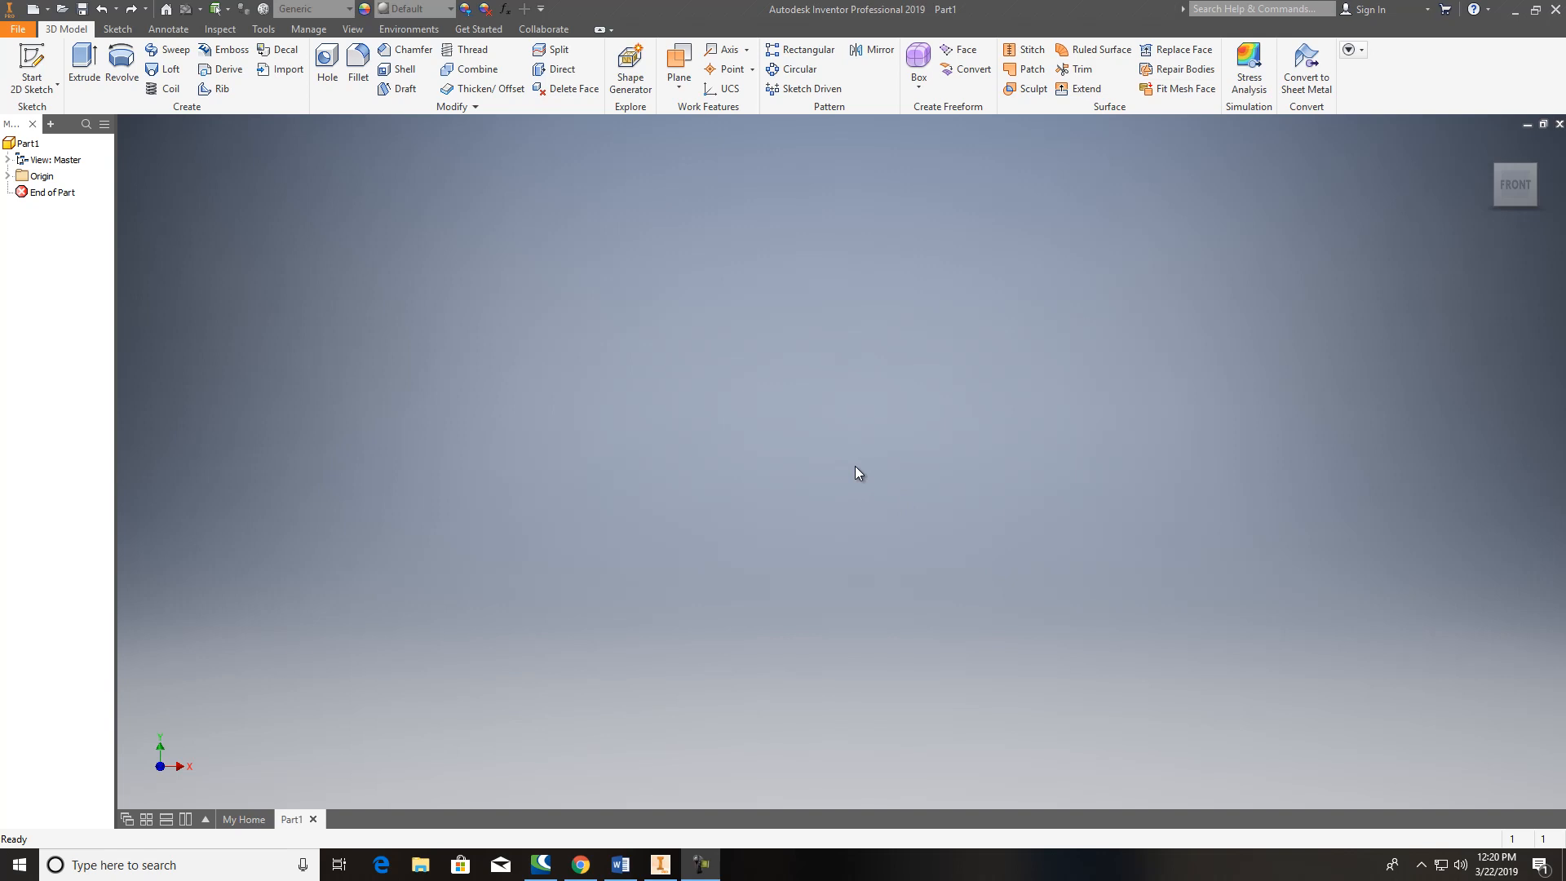
Step: Start a new 2D sketch on the front origin plane
{"action": "left_click", "coordinate": [57, 88]}
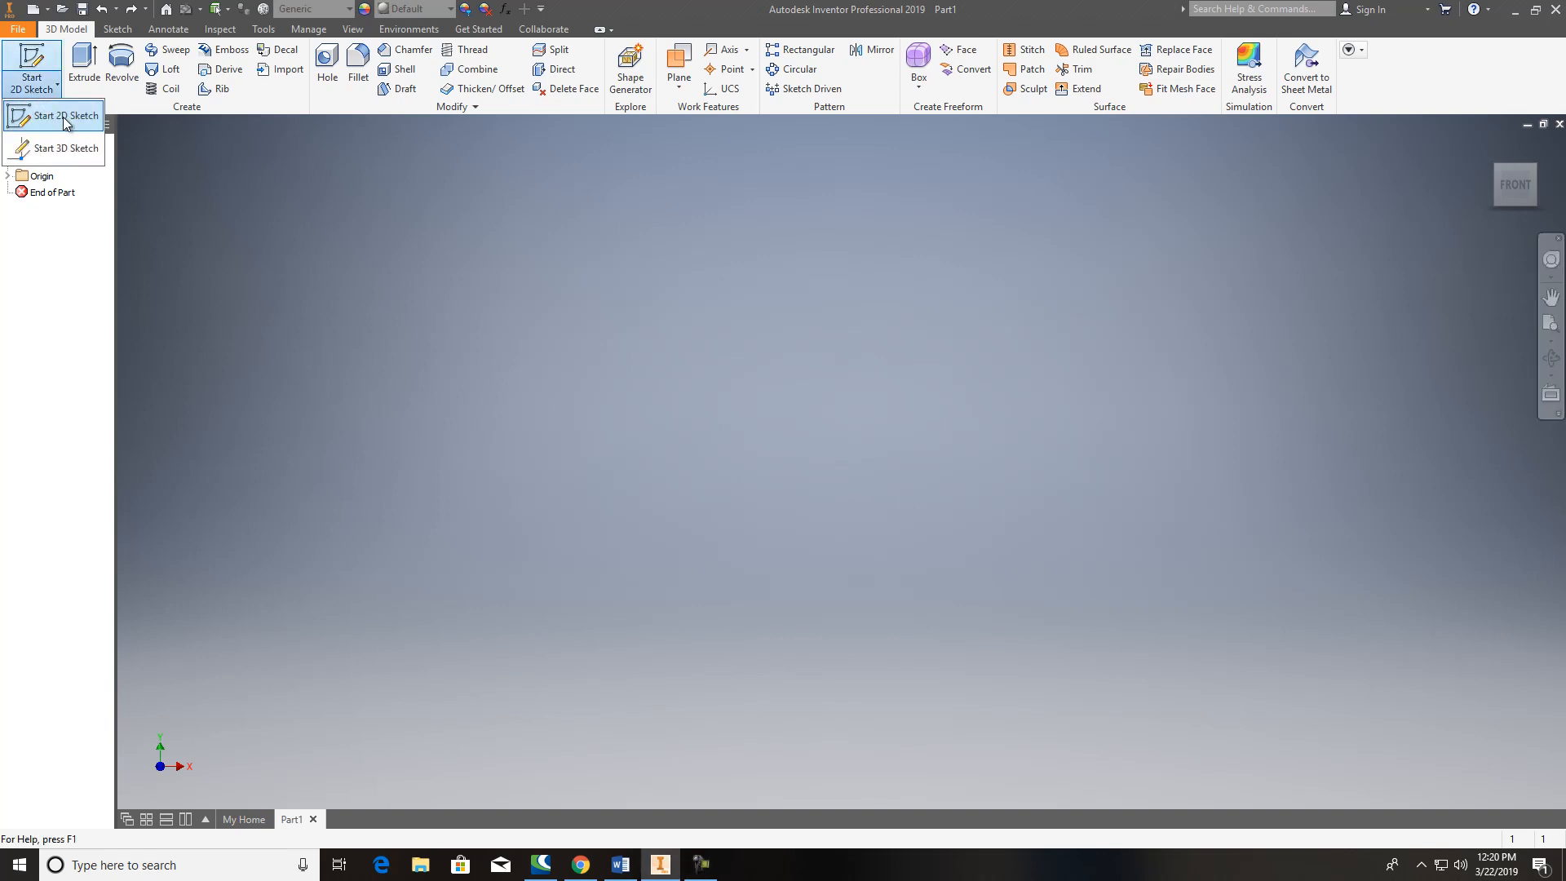
{"action": "left_click", "coordinate": [65, 123]}
{"action": "left_click", "coordinate": [786, 294]}
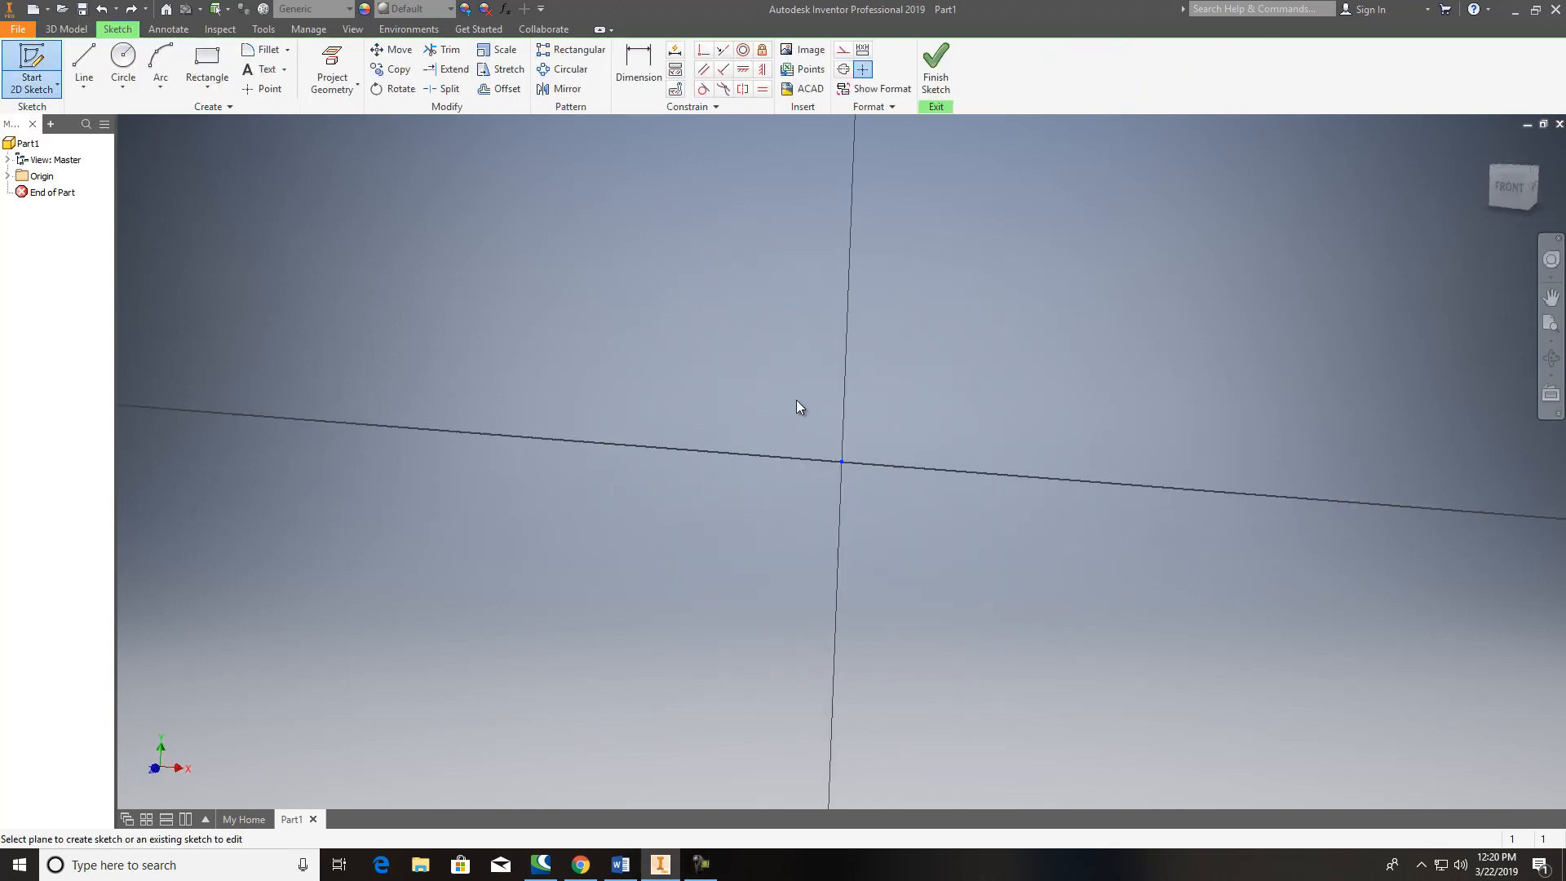
Step: Sketch a horizontal line about 17.1 in long from the origin along the X axis
{"action": "left_click", "coordinate": [84, 70]}
{"action": "left_click", "coordinate": [806, 499]}
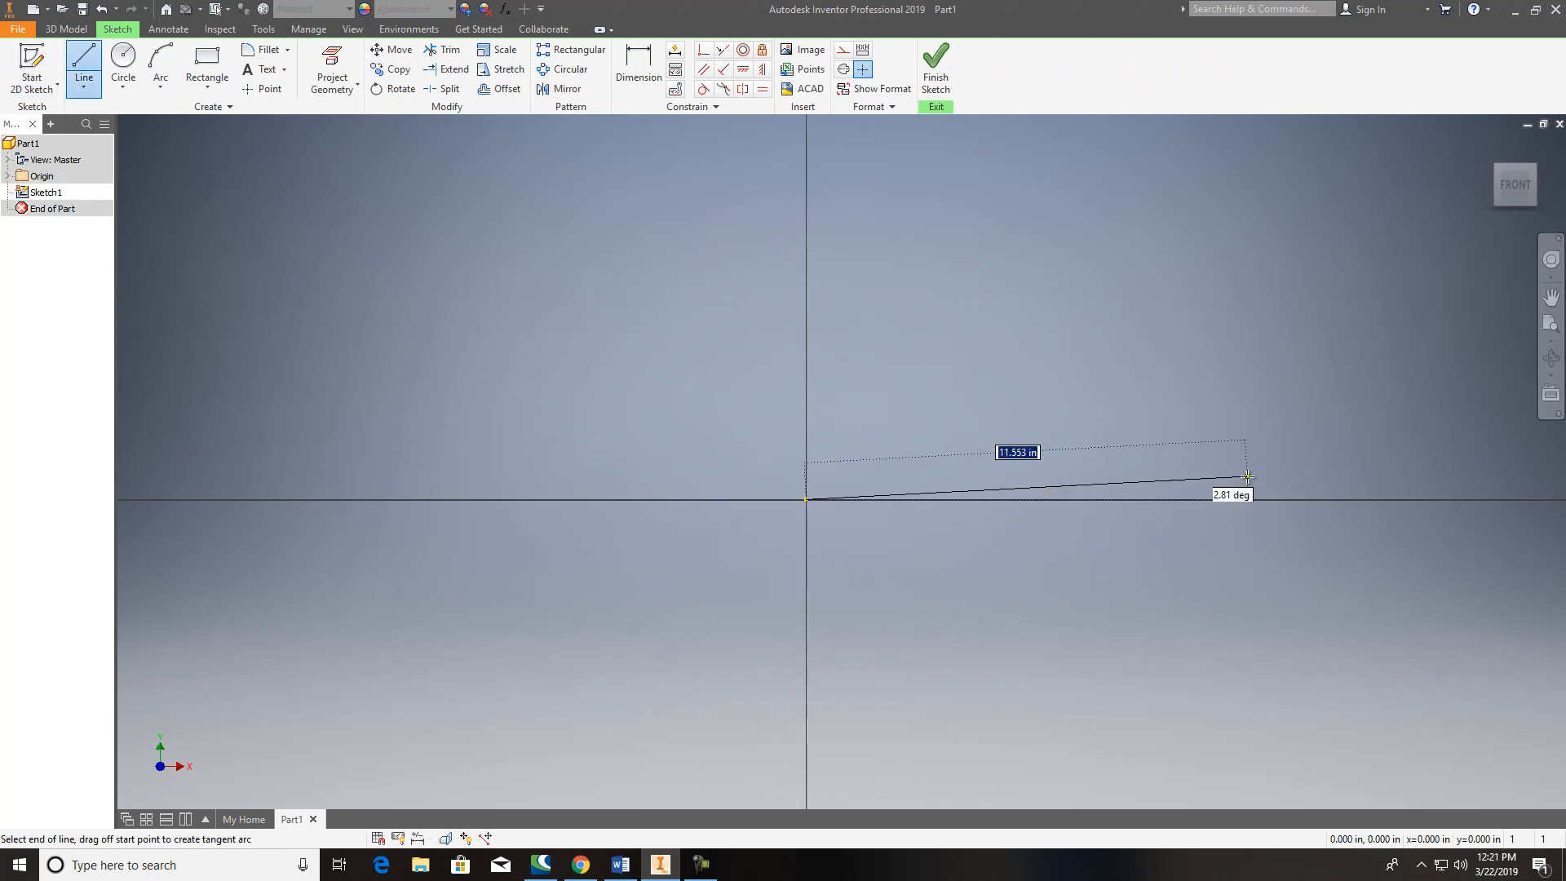
{"action": "left_click", "coordinate": [1434, 498]}
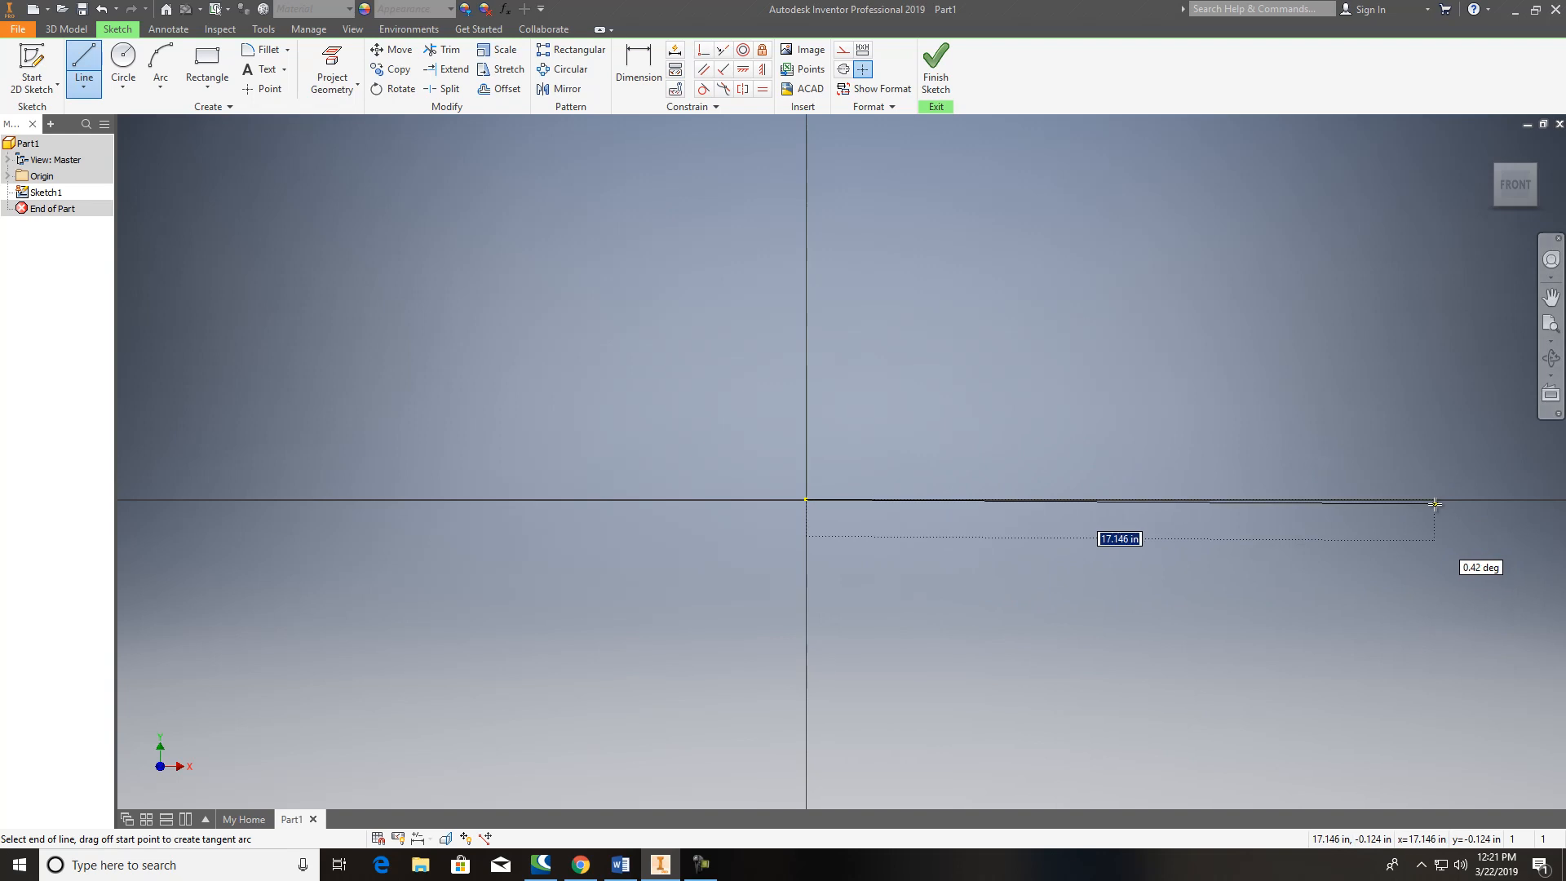
{"action": "key", "text": "Escape"}
Step: Offset the horizontal base line upward by 1.25 in
{"action": "middle_click_drag", "start_coordinate": [895, 538], "coordinate": [736, 532]}
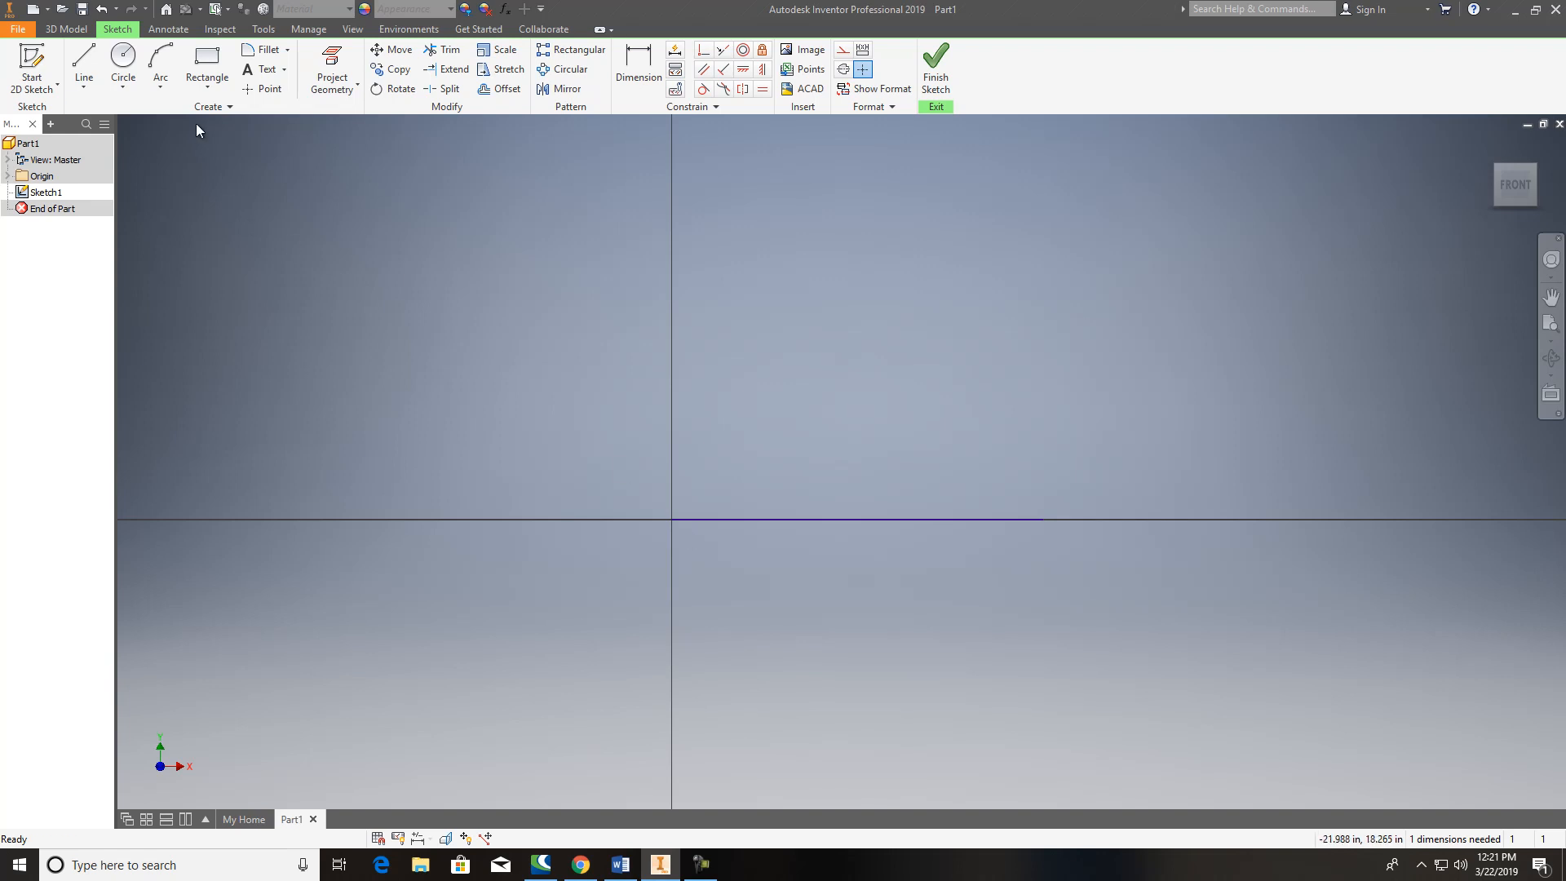
{"action": "left_click", "coordinate": [501, 89]}
{"action": "left_click", "coordinate": [805, 518]}
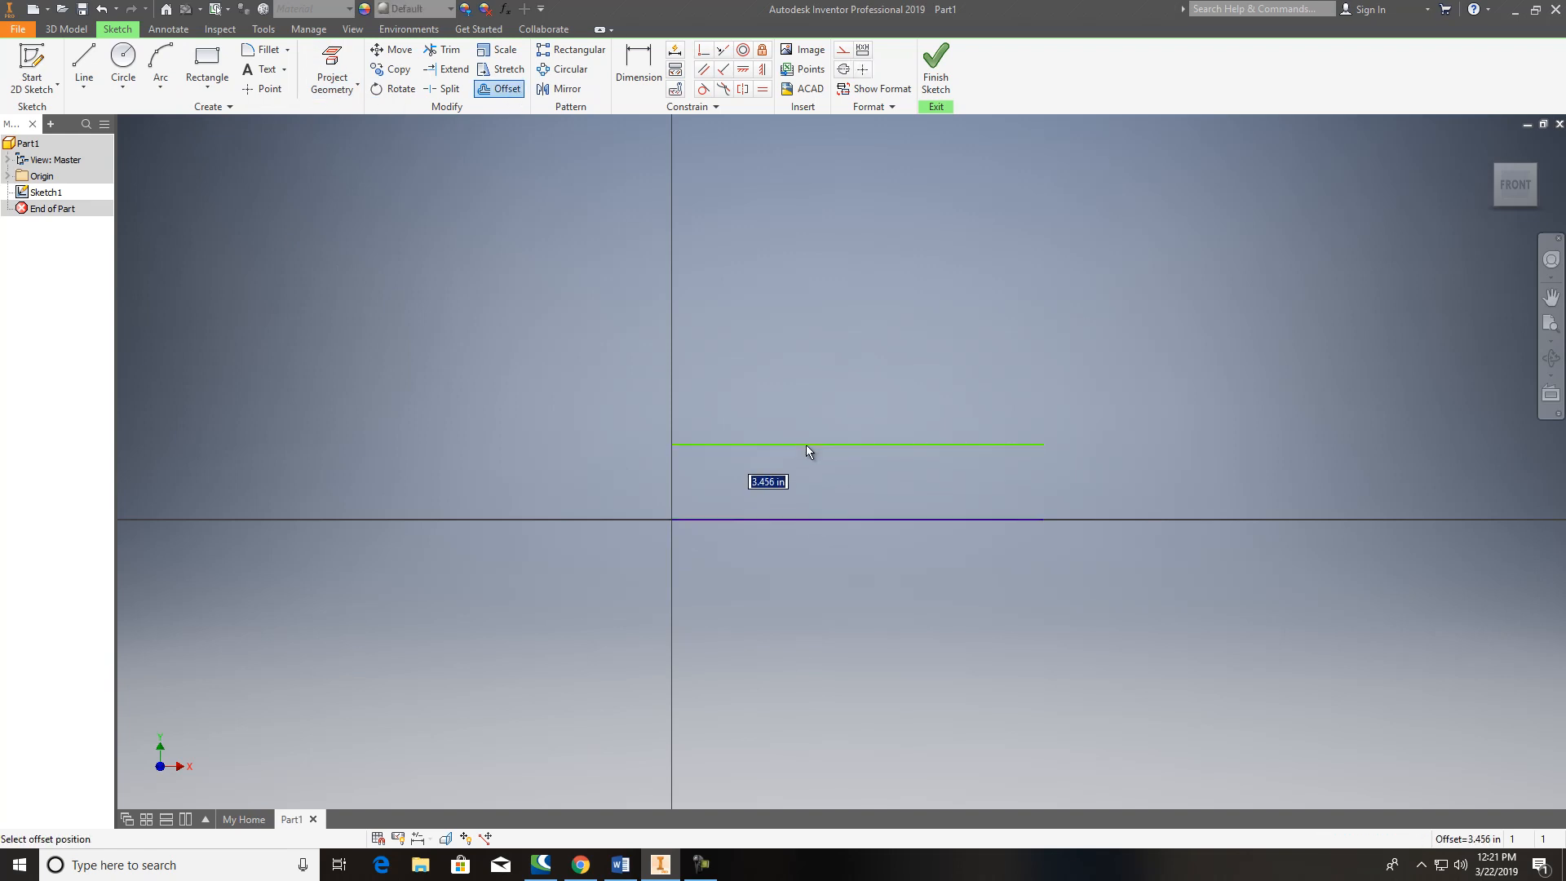
{"action": "type", "text": "1.25"}
{"action": "key", "text": "Return"}
Step: Offset the base line upward a second time by 4.31/2 in
{"action": "scroll", "coordinate": [821, 554], "scroll_direction": "down", "scroll_amount": 2}
{"action": "scroll", "coordinate": [820, 554], "scroll_direction": "up", "scroll_amount": 2}
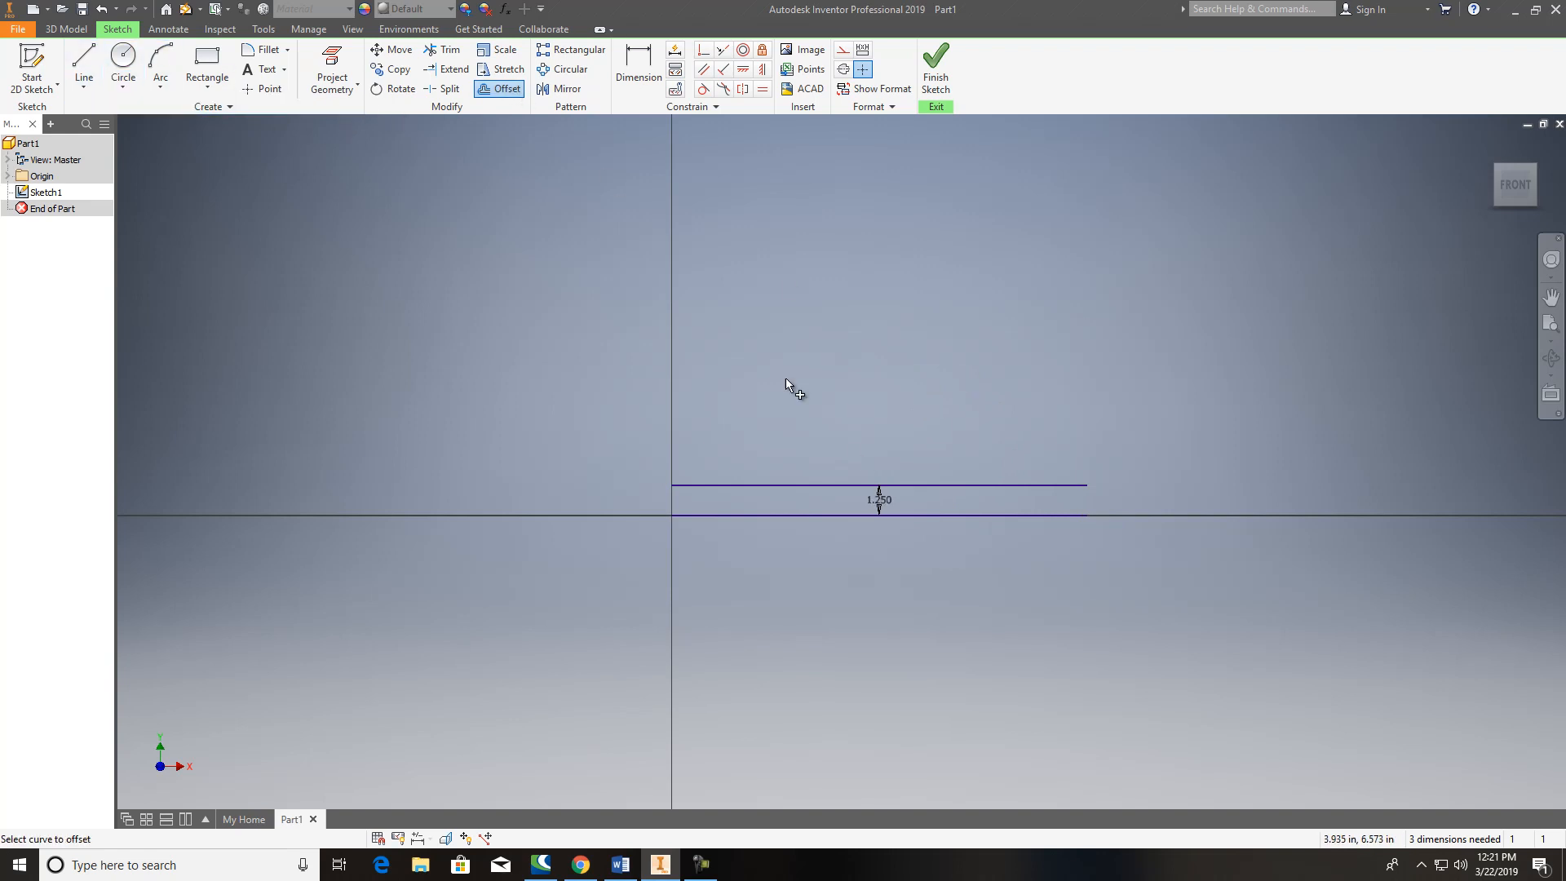
{"action": "left_click", "coordinate": [927, 514]}
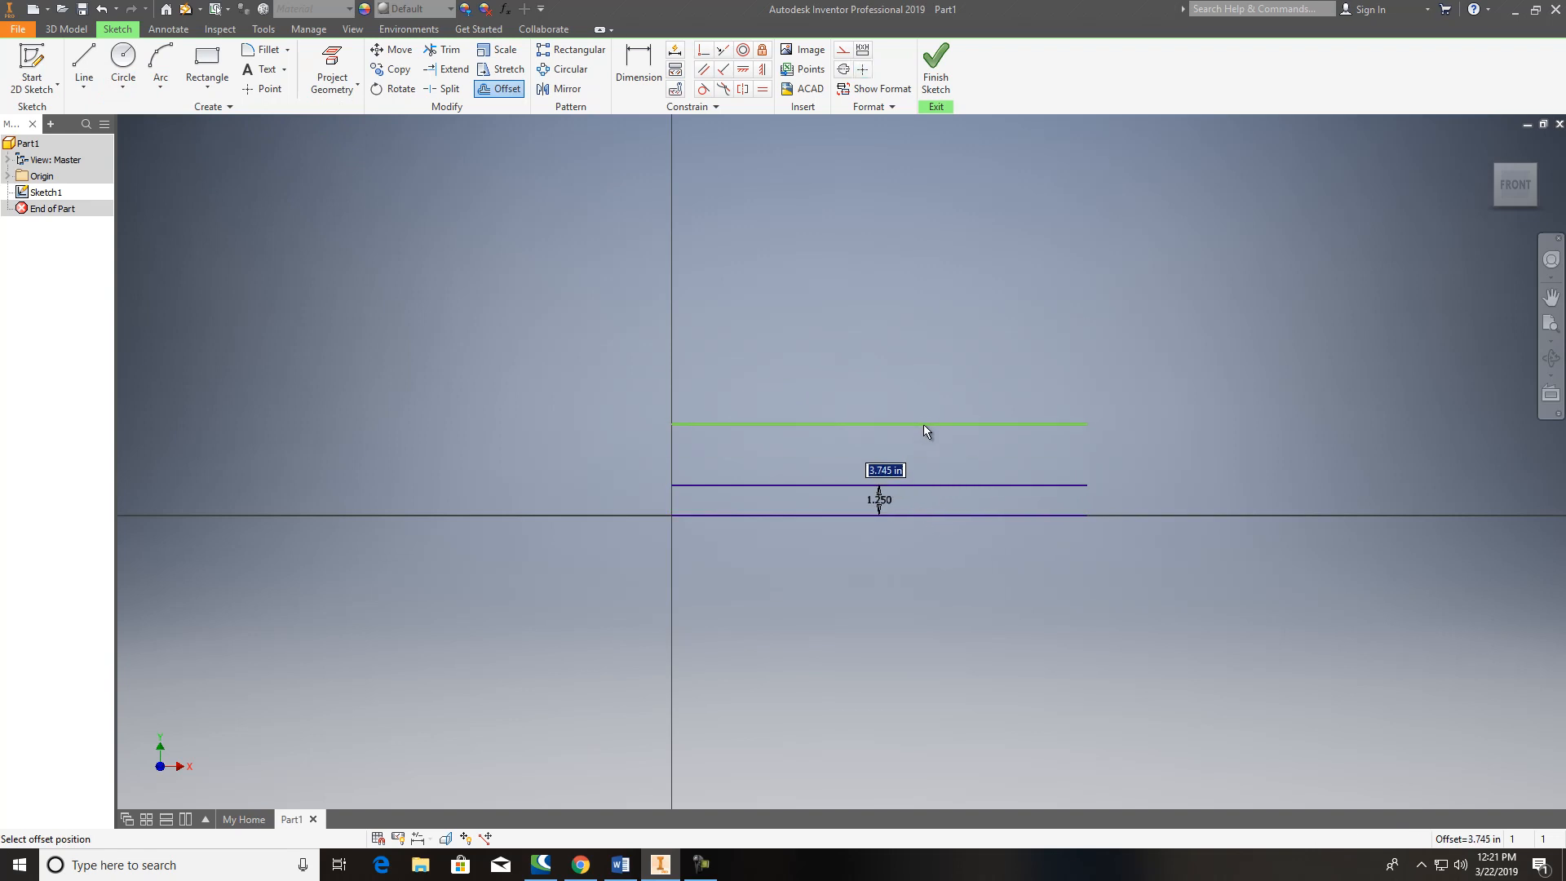
{"action": "type", "text": "4.31/2"}
{"action": "key", "text": "Return"}
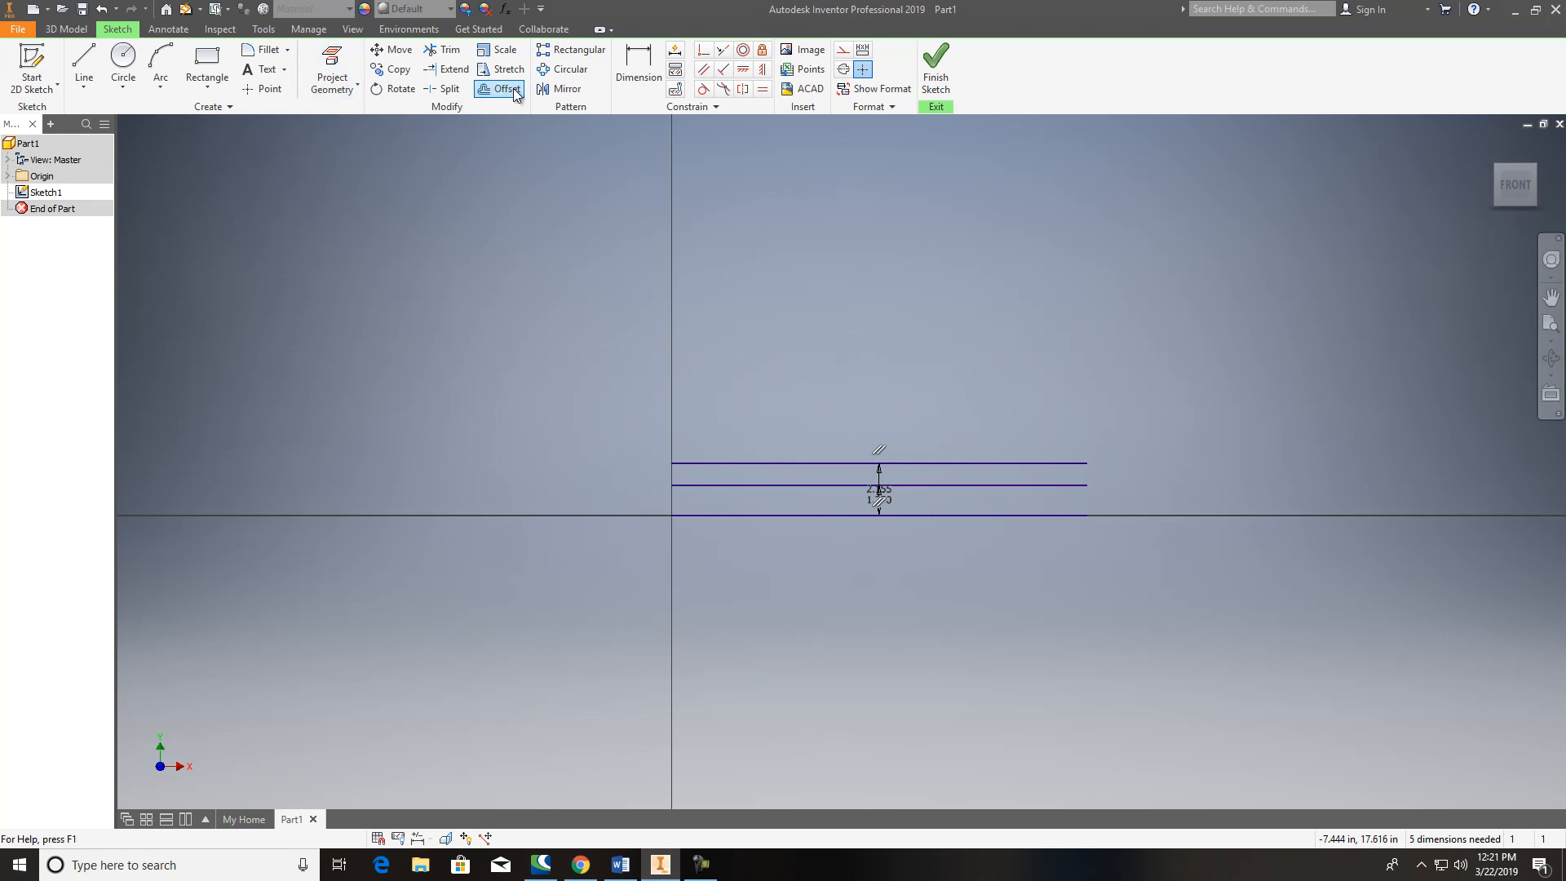
Step: Dimension the length of the uppermost horizontal line as 7.75 in
{"action": "left_click", "coordinate": [633, 70]}
{"action": "left_click", "coordinate": [930, 462]}
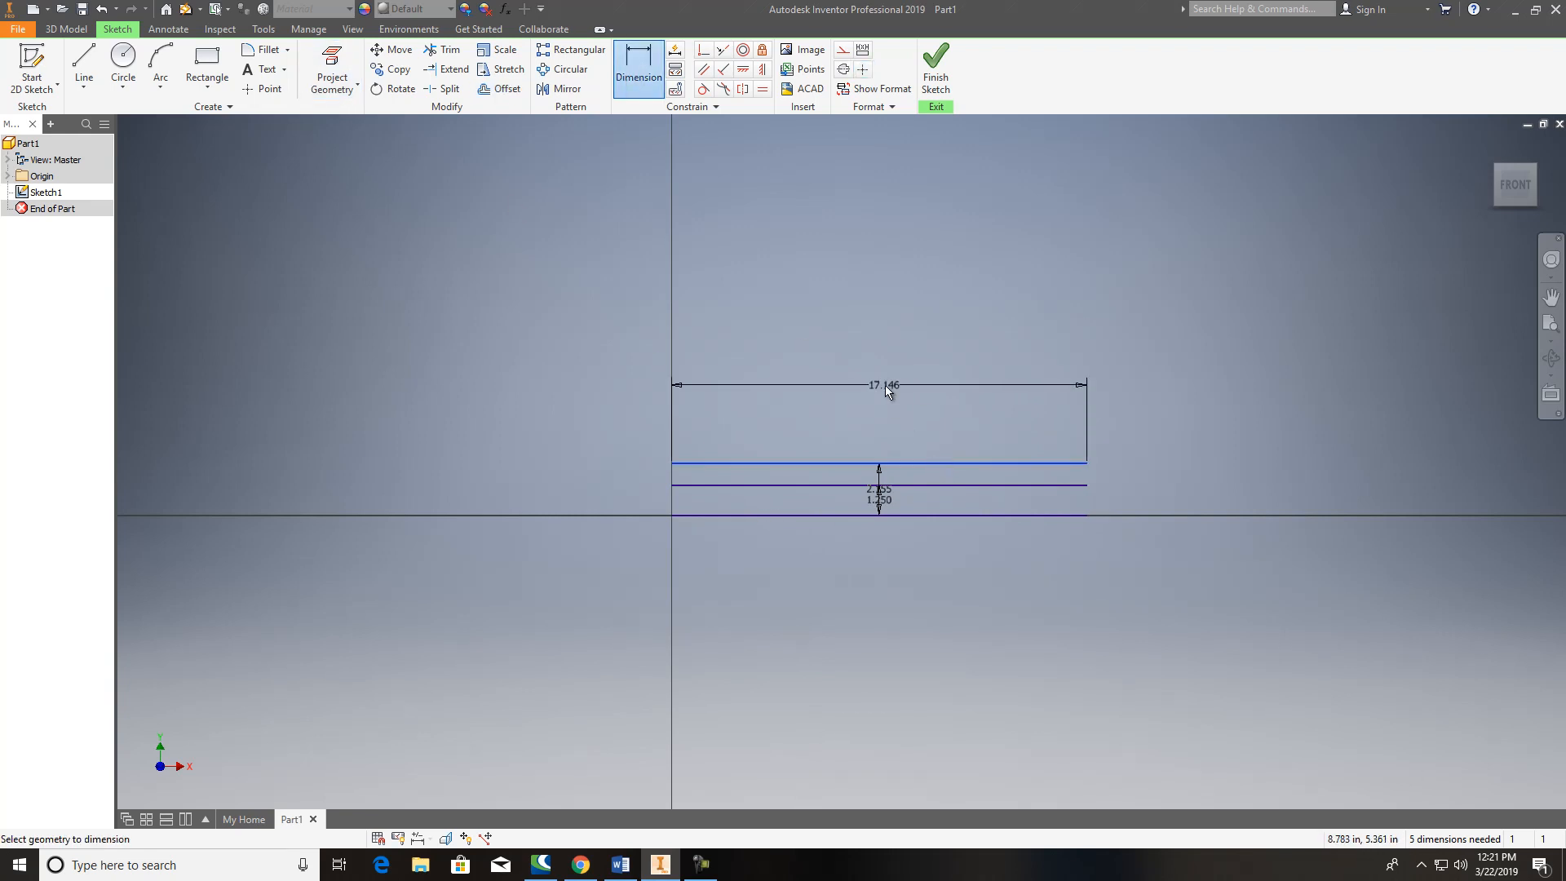
{"action": "left_click", "coordinate": [884, 385]}
{"action": "type", "text": "7.75"}
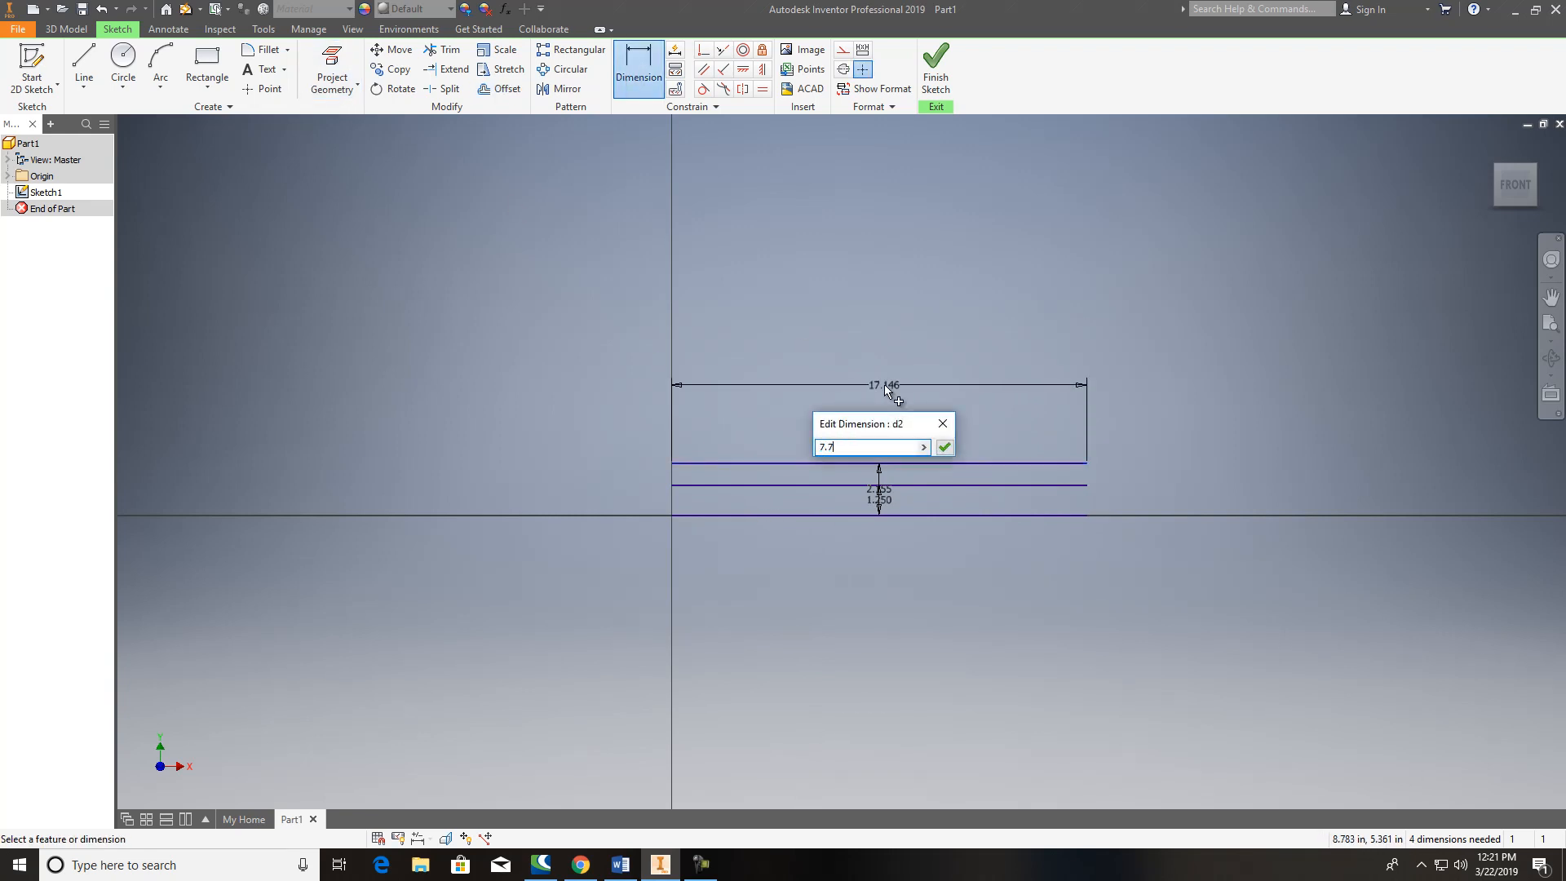
{"action": "key", "text": "Return"}
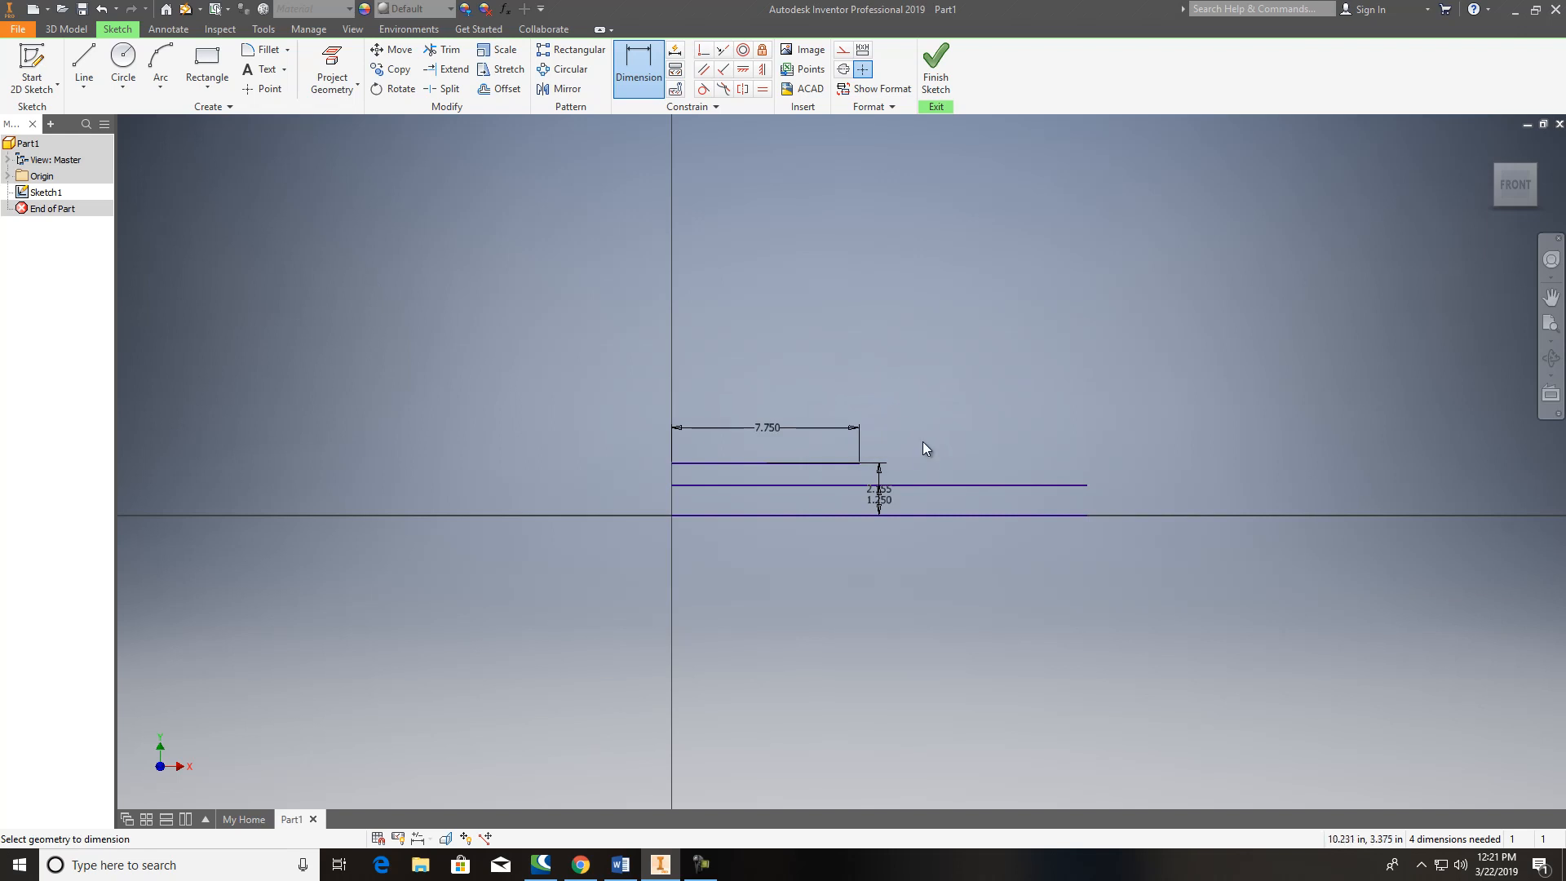
Step: Draw a vertical line from the uppermost line's right end down to the middle line and trim the middle line's excess beyond it
{"action": "left_click", "coordinate": [84, 65]}
{"action": "left_click", "coordinate": [859, 463]}
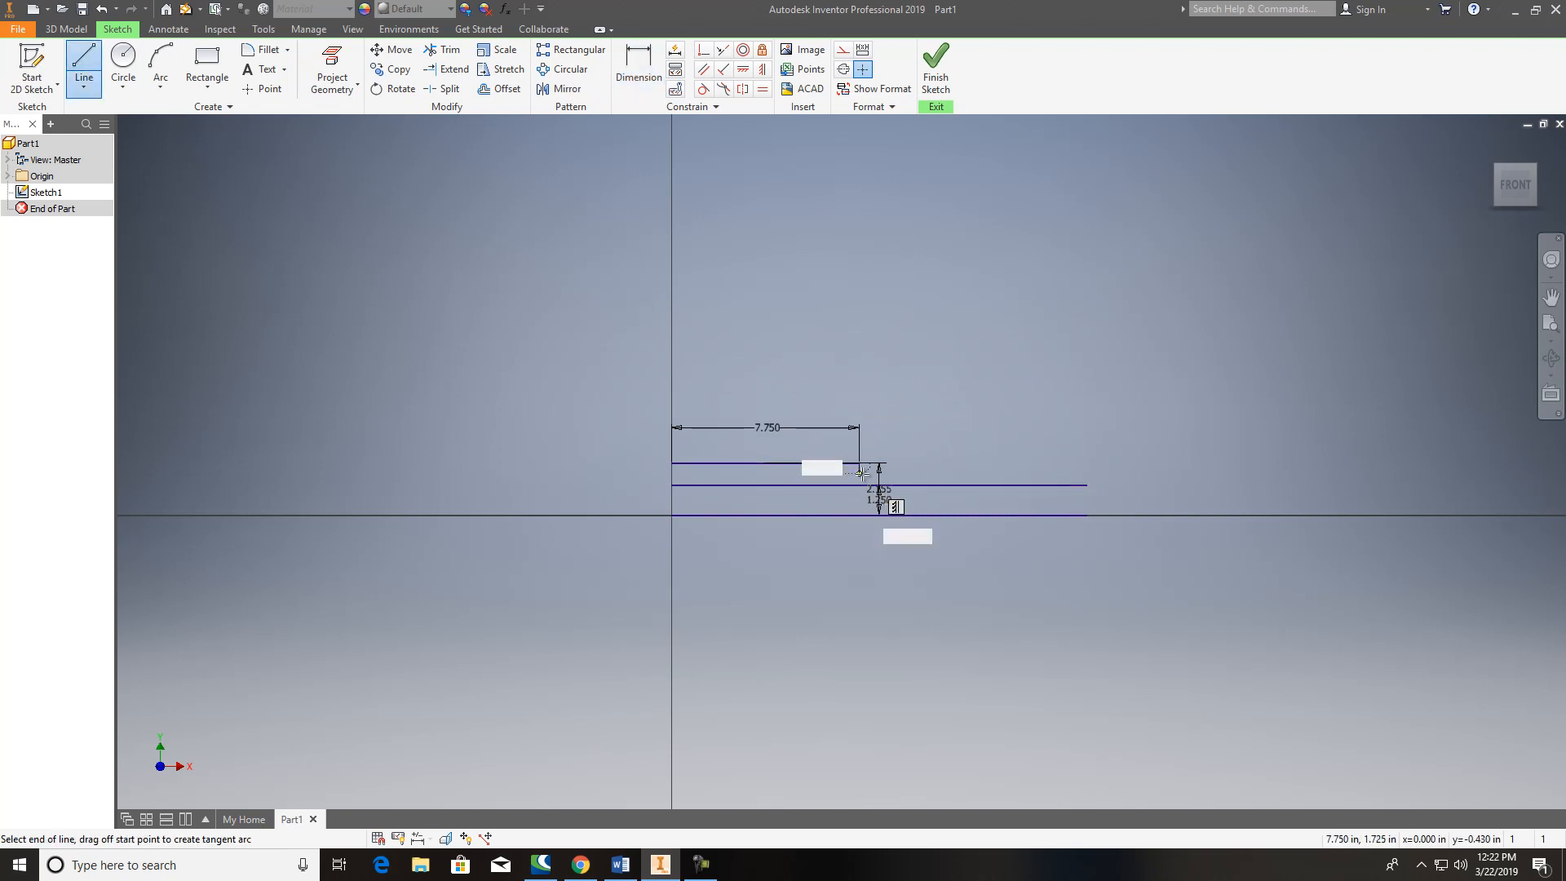
{"action": "left_click", "coordinate": [861, 487]}
{"action": "right_click", "coordinate": [923, 419]}
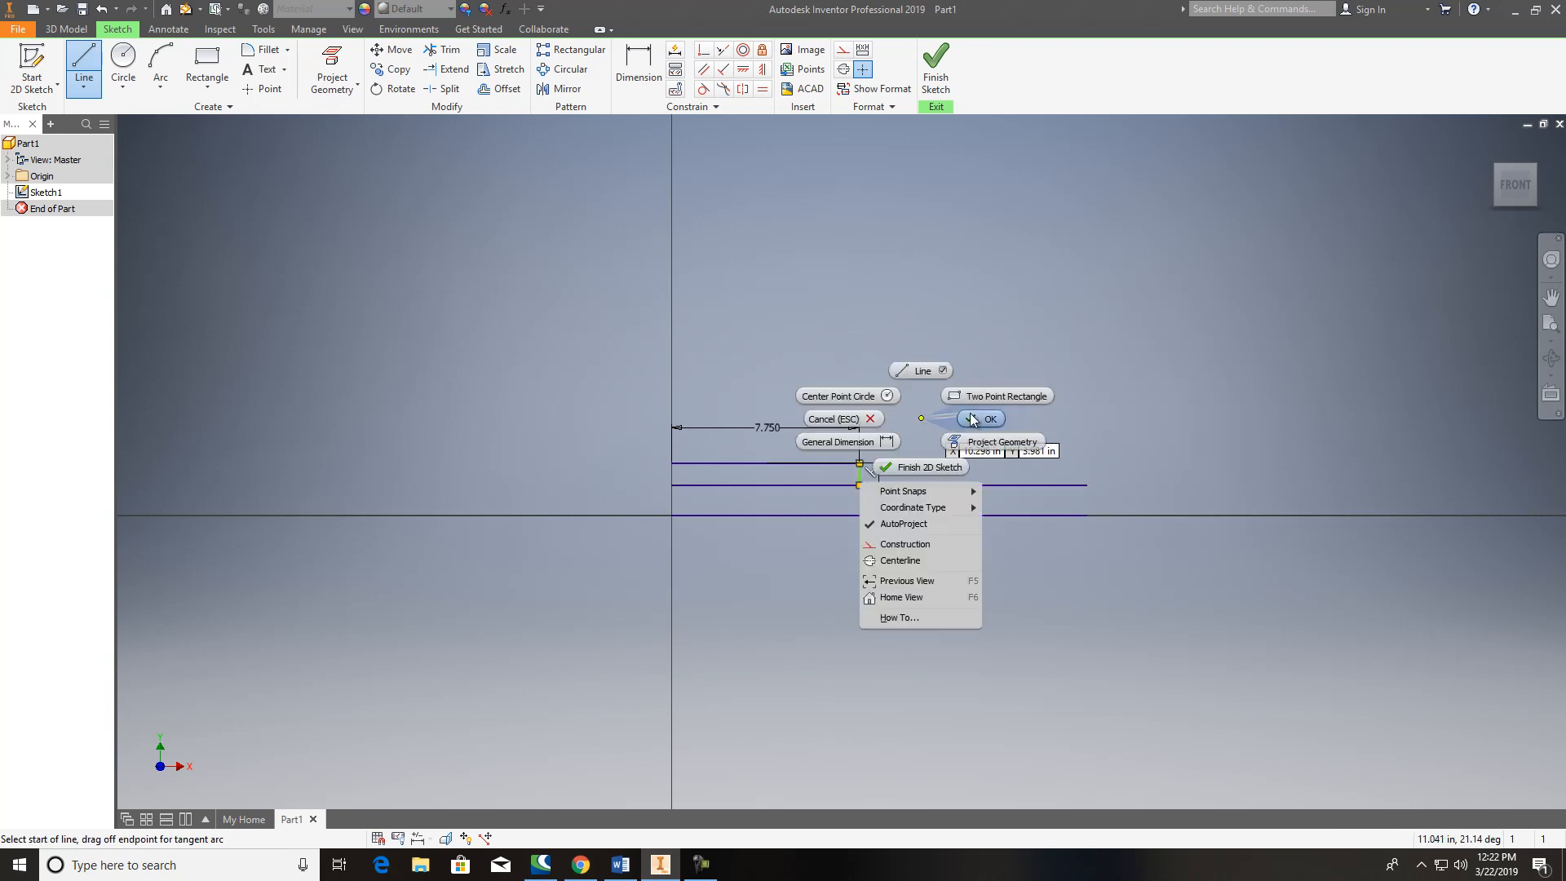
{"action": "left_click", "coordinate": [976, 419]}
{"action": "left_click", "coordinate": [443, 49]}
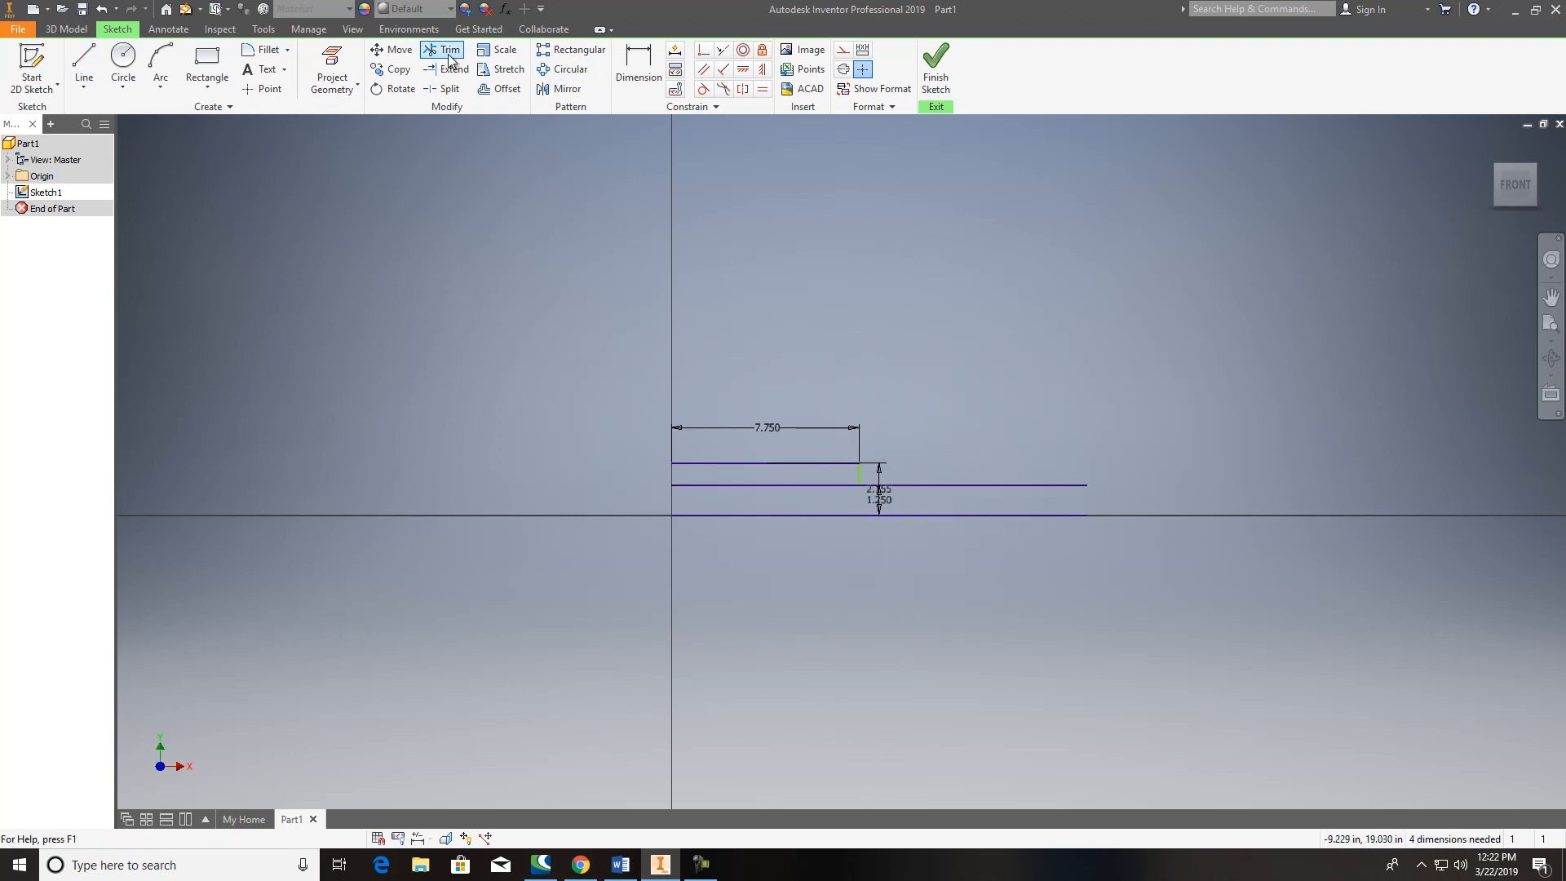
{"action": "left_click", "coordinate": [946, 486]}
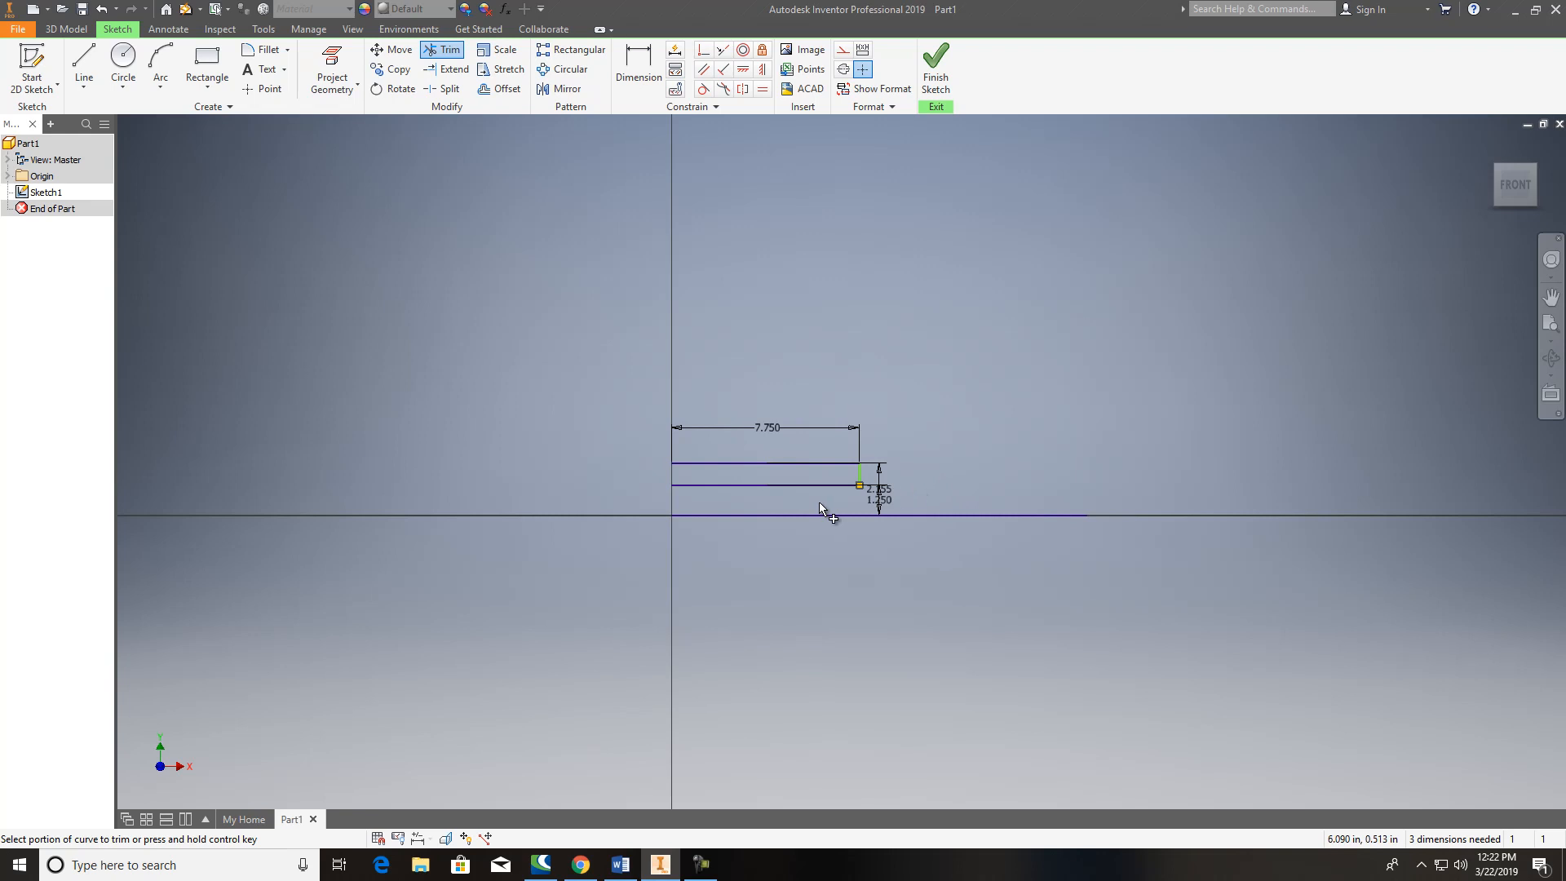
Step: Draw a raised stepped outline above the uppermost line, with a small lip on its top left, running left and ending at that line's left end
{"action": "scroll", "coordinate": [819, 502], "scroll_direction": "down", "scroll_amount": 3}
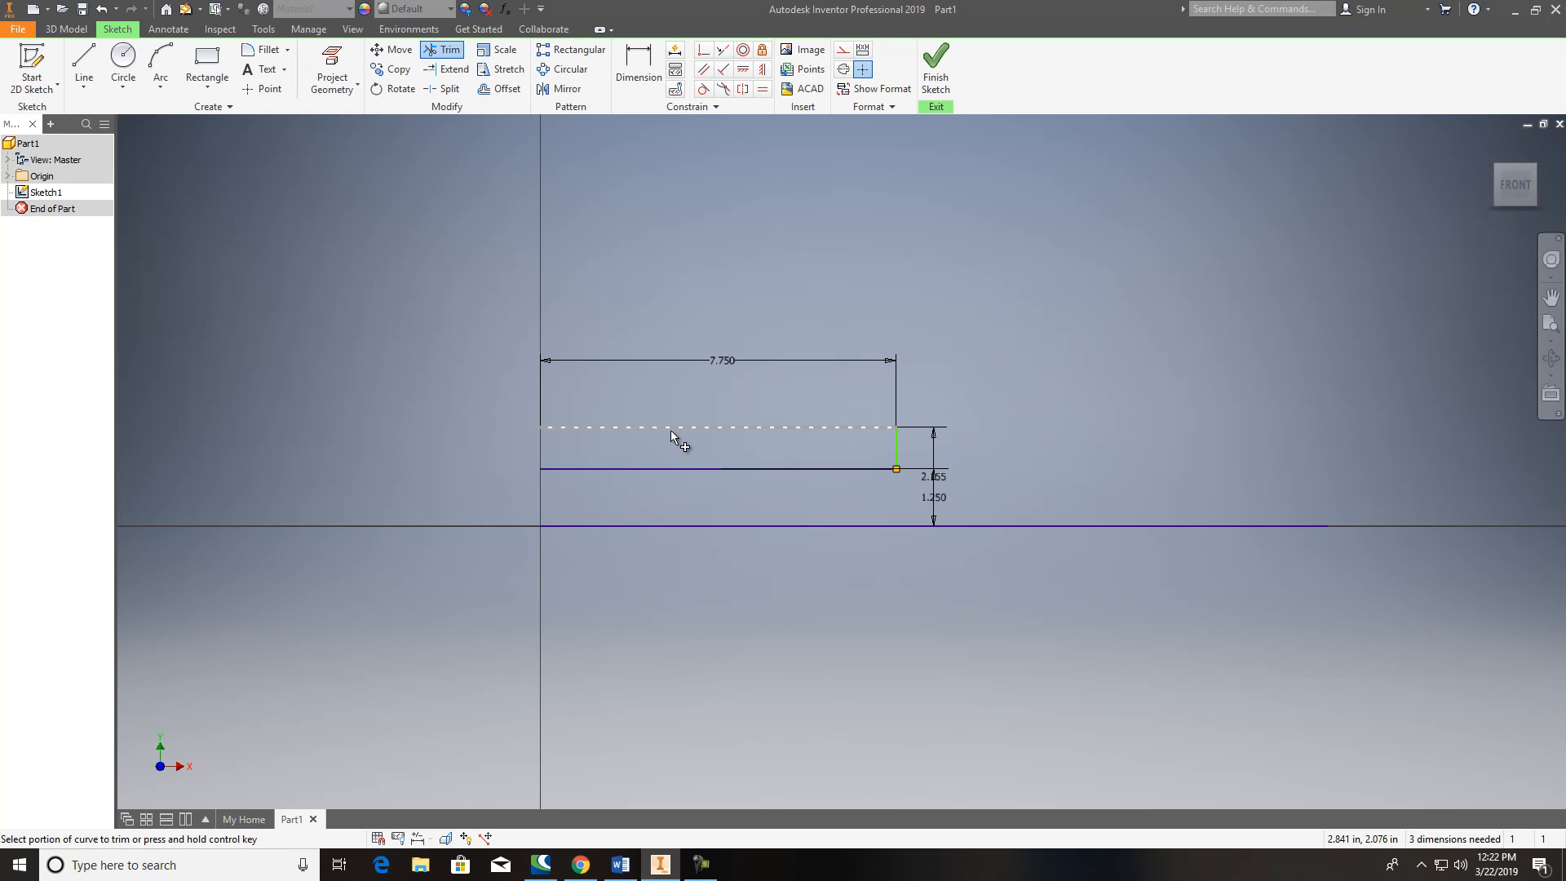
{"action": "left_click", "coordinate": [84, 65]}
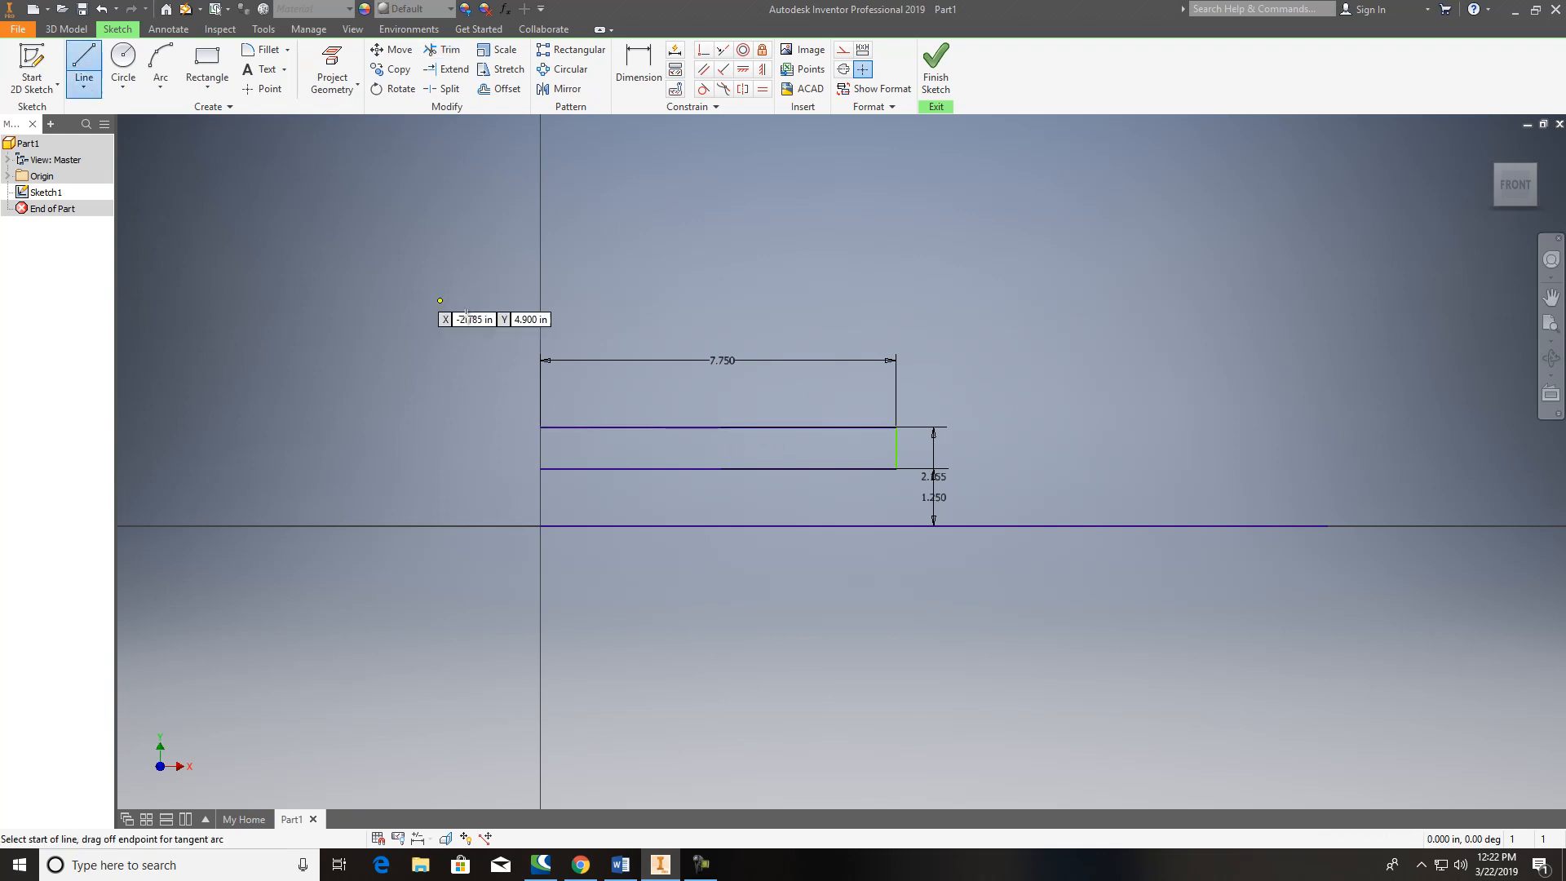
{"action": "left_click", "coordinate": [704, 427]}
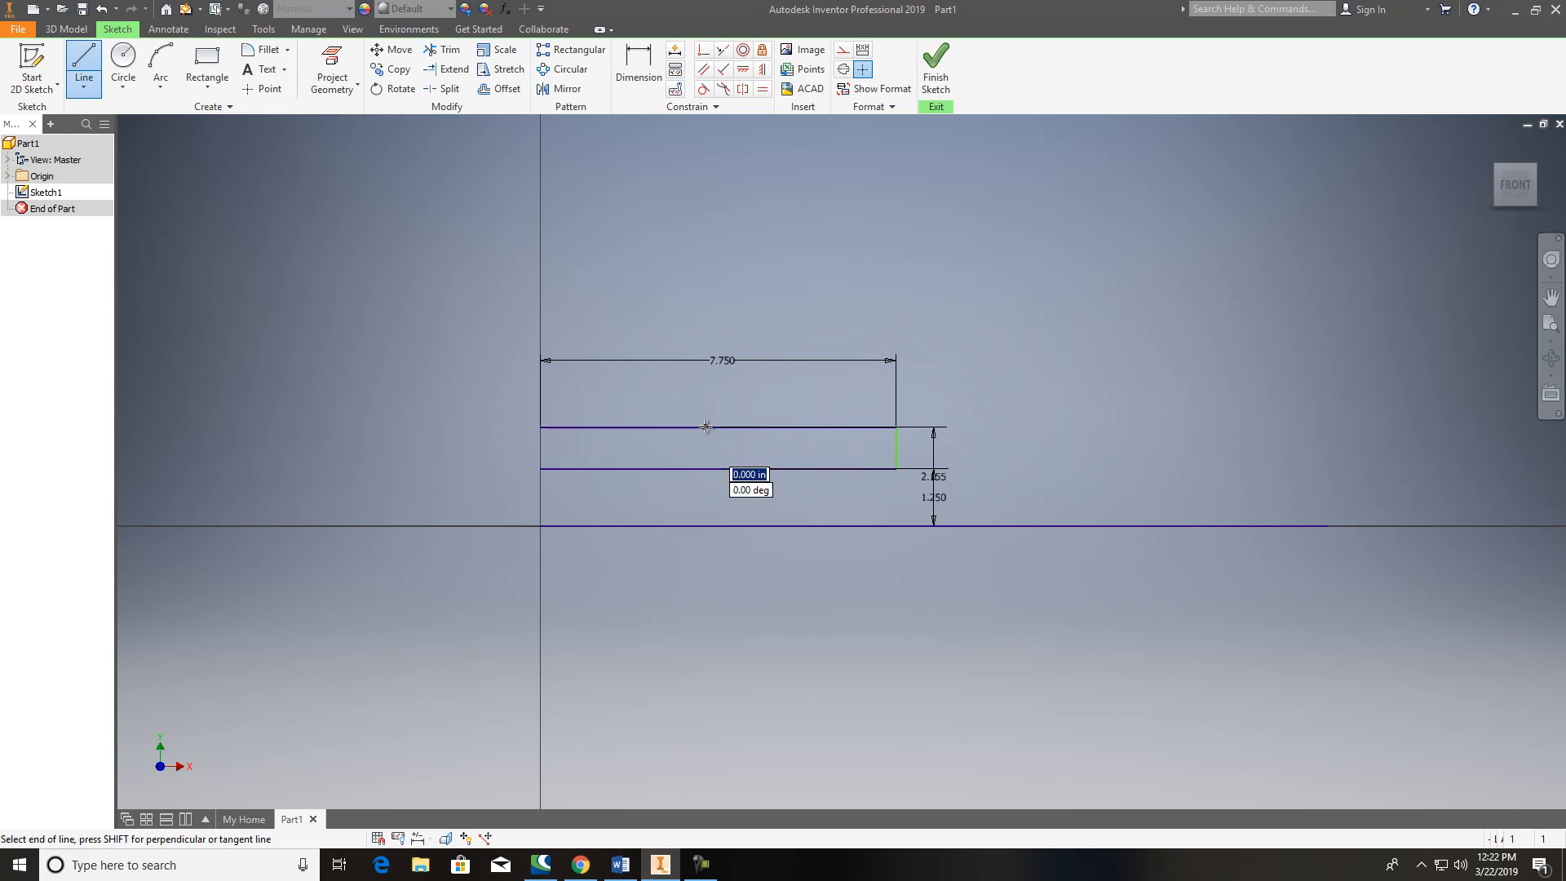
{"action": "left_click", "coordinate": [704, 298]}
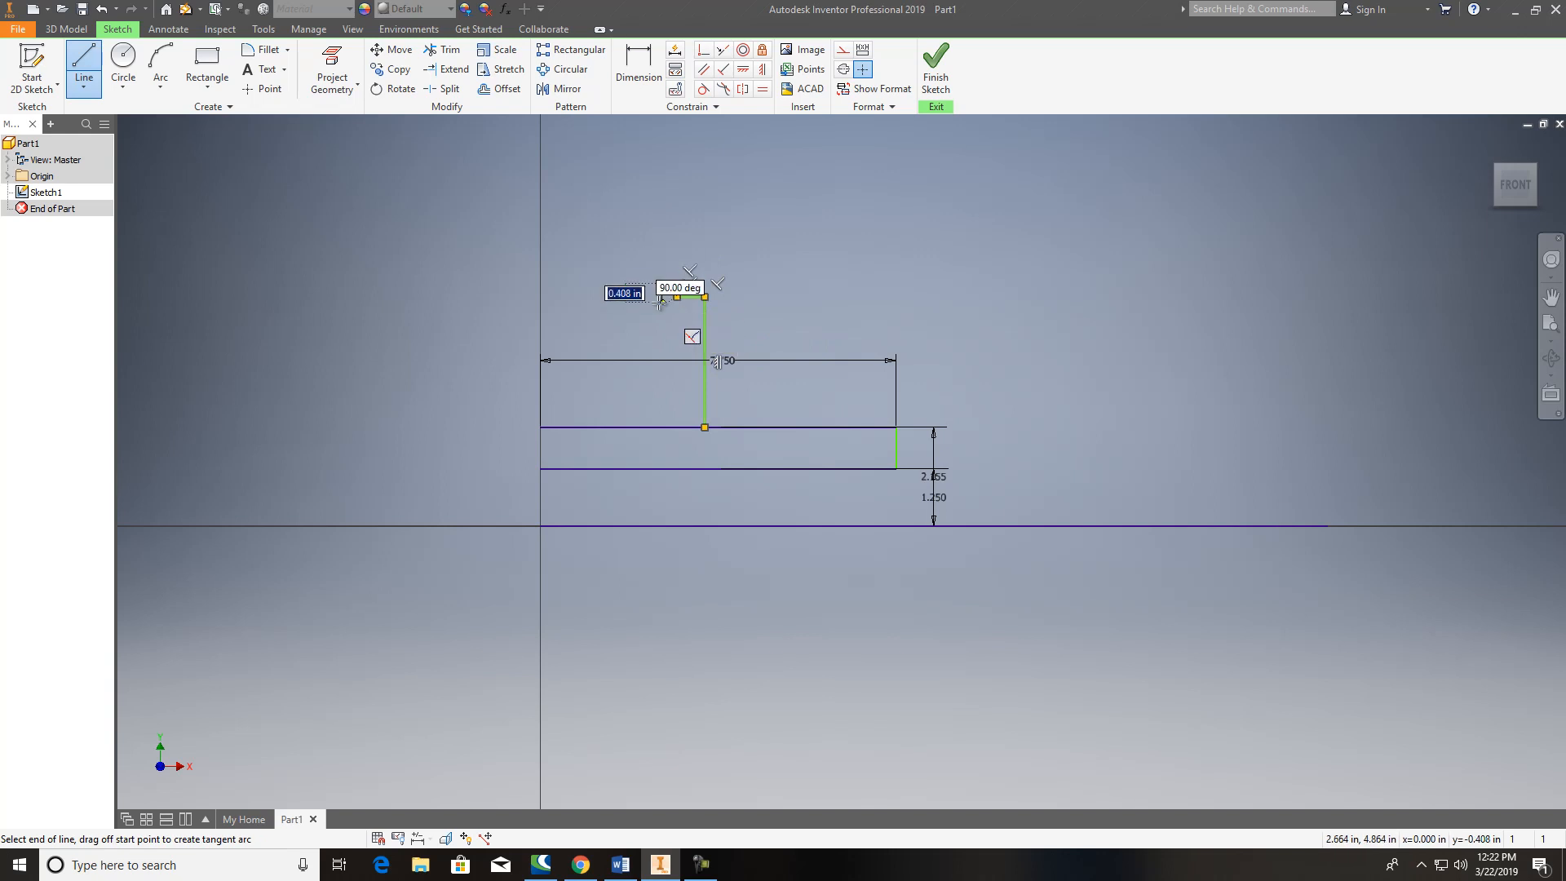
{"action": "left_click", "coordinate": [677, 297]}
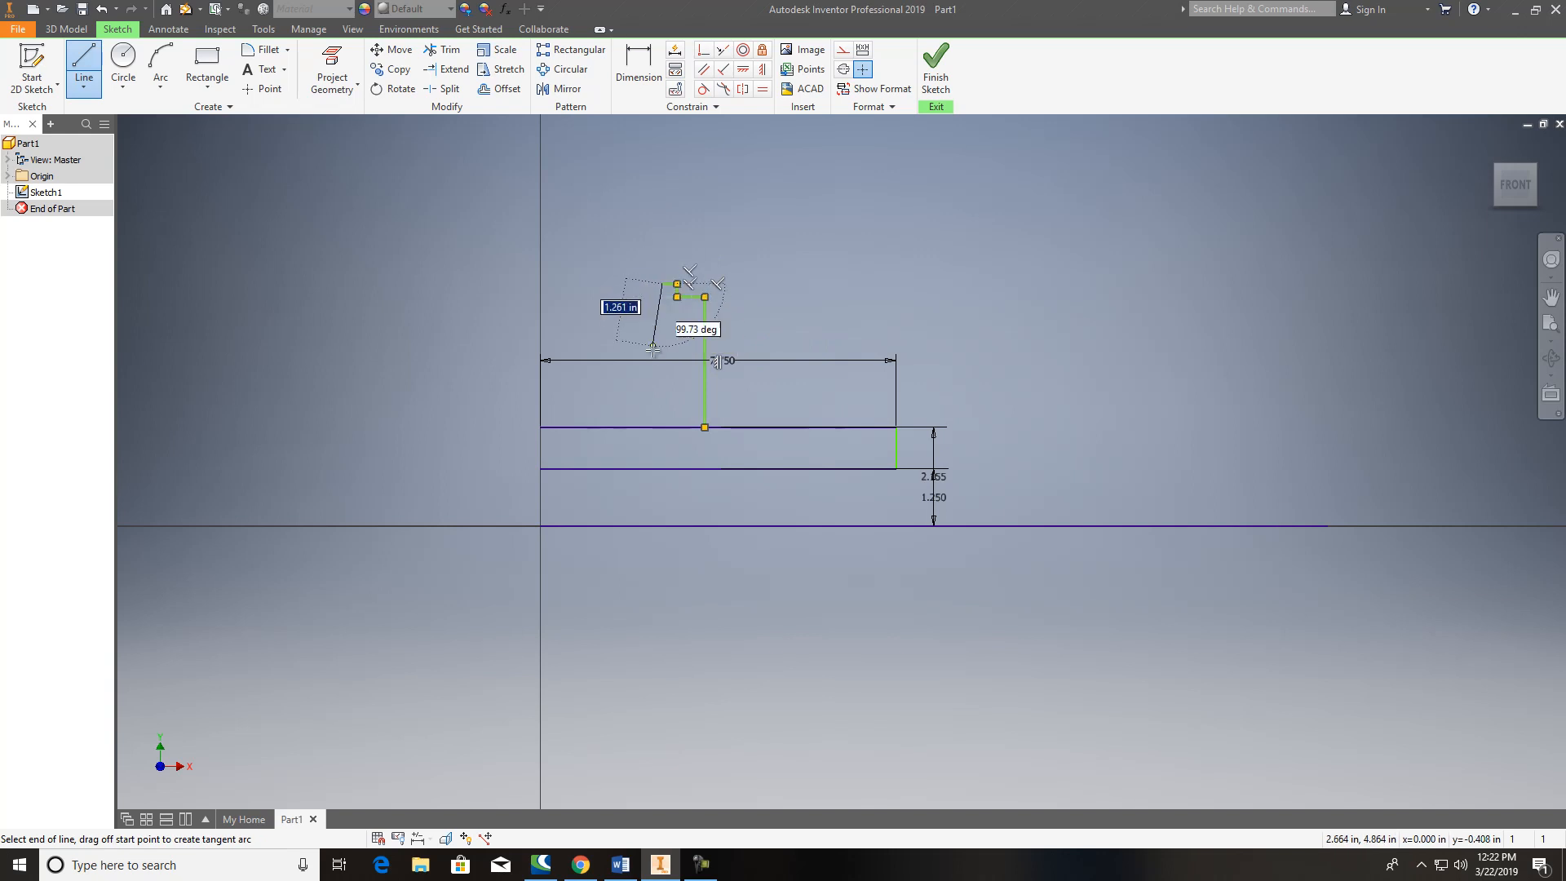
{"action": "left_click", "coordinate": [662, 408]}
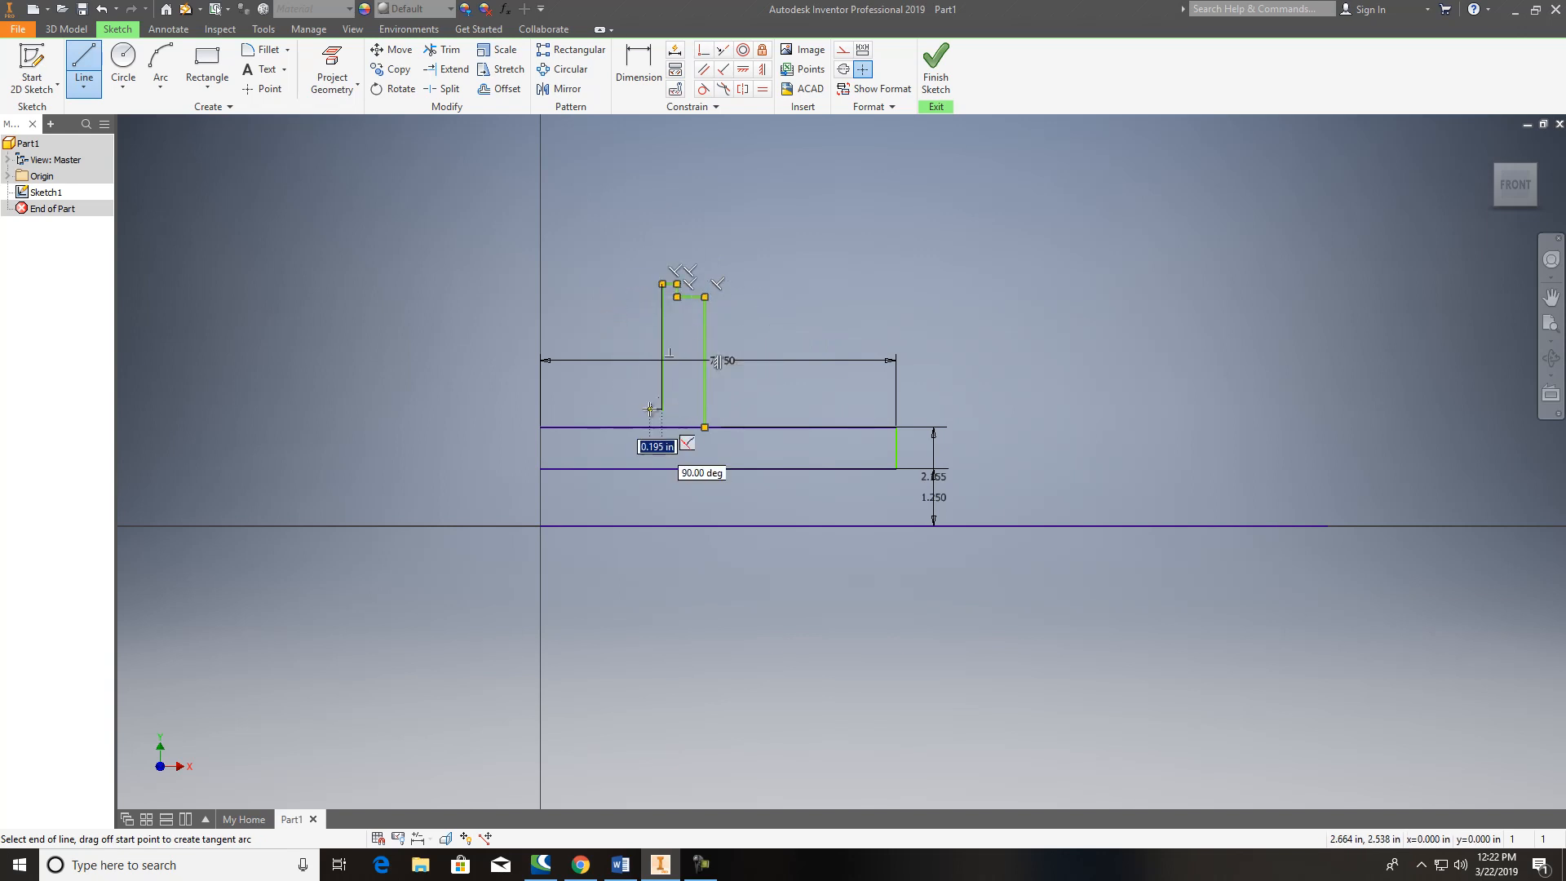
{"action": "left_click", "coordinate": [541, 409]}
{"action": "left_click", "coordinate": [540, 427]}
{"action": "right_click", "coordinate": [473, 342]}
{"action": "left_click", "coordinate": [526, 351]}
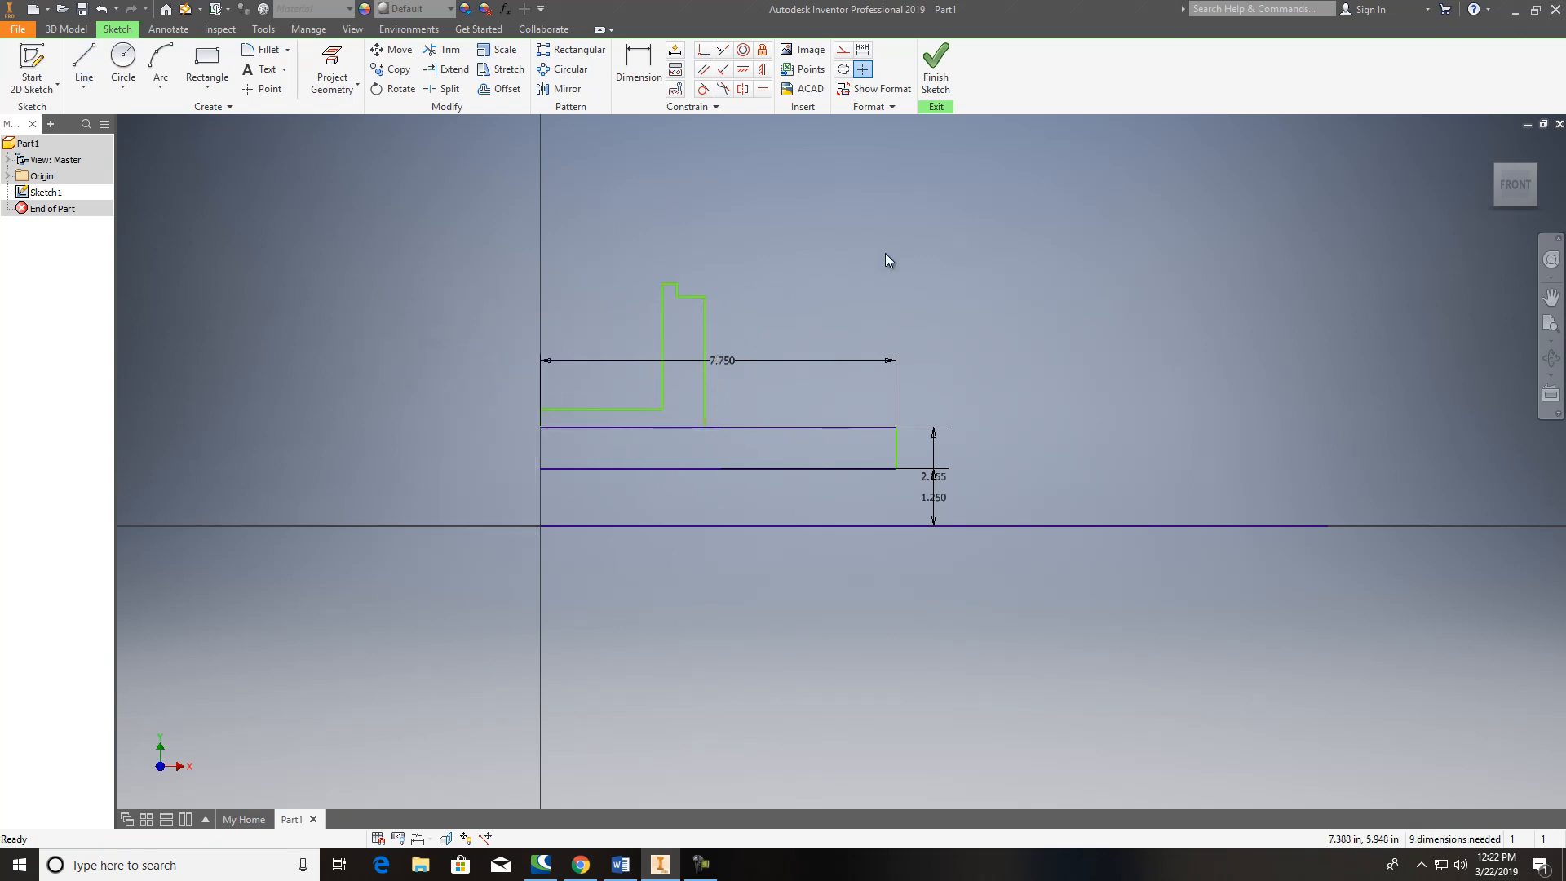
Step: Trim the uppermost horizontal line under the raised outline and delete its 7.75 in dimension
{"action": "left_click", "coordinate": [445, 50]}
{"action": "left_click", "coordinate": [599, 426]}
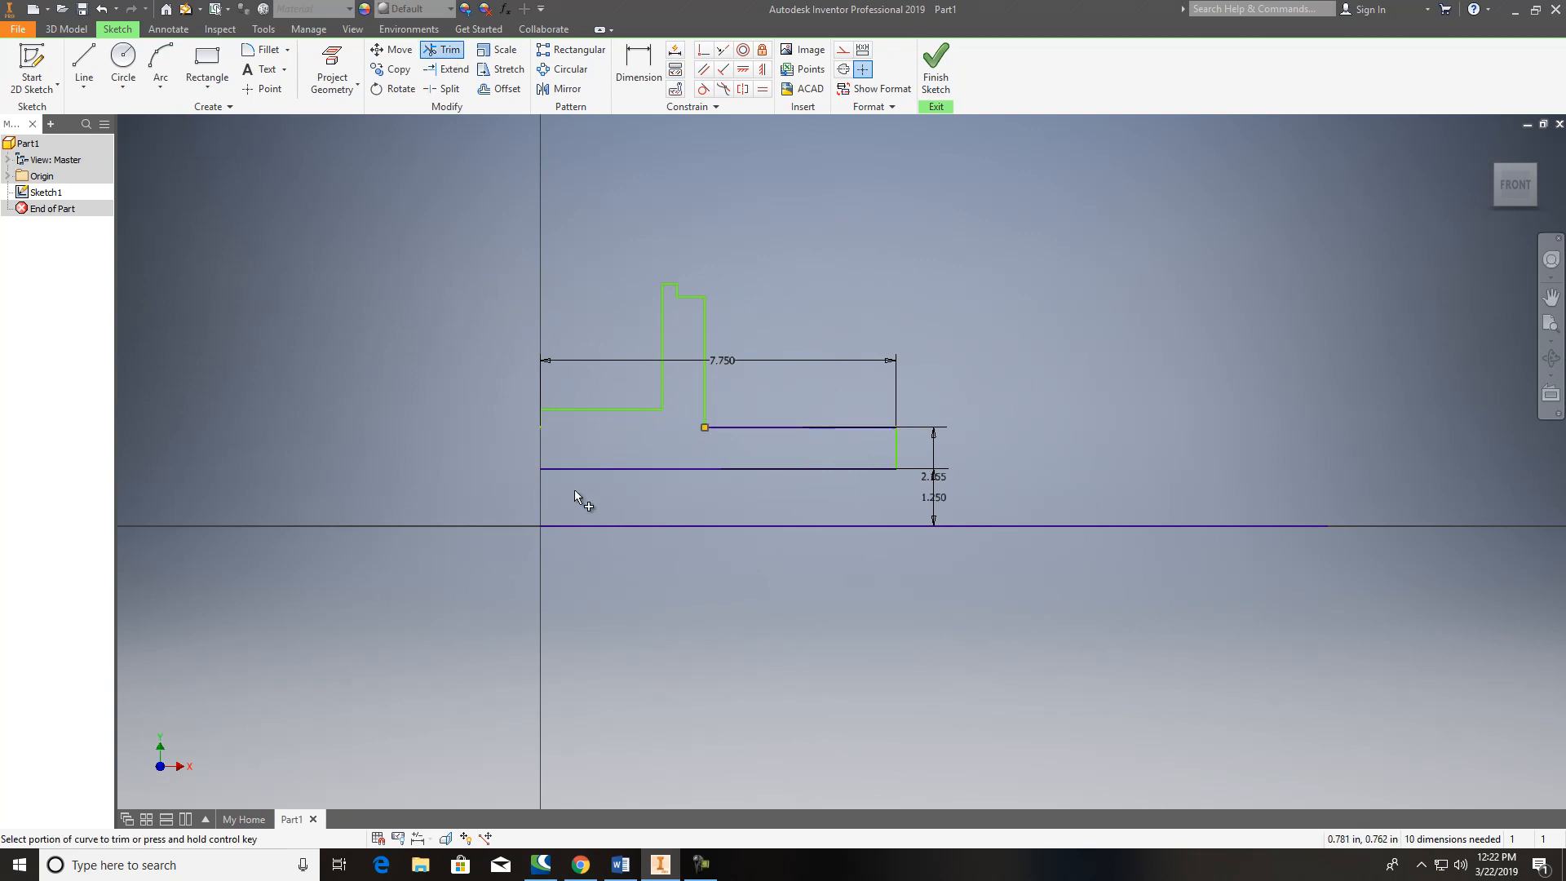
{"action": "left_click", "coordinate": [543, 420]}
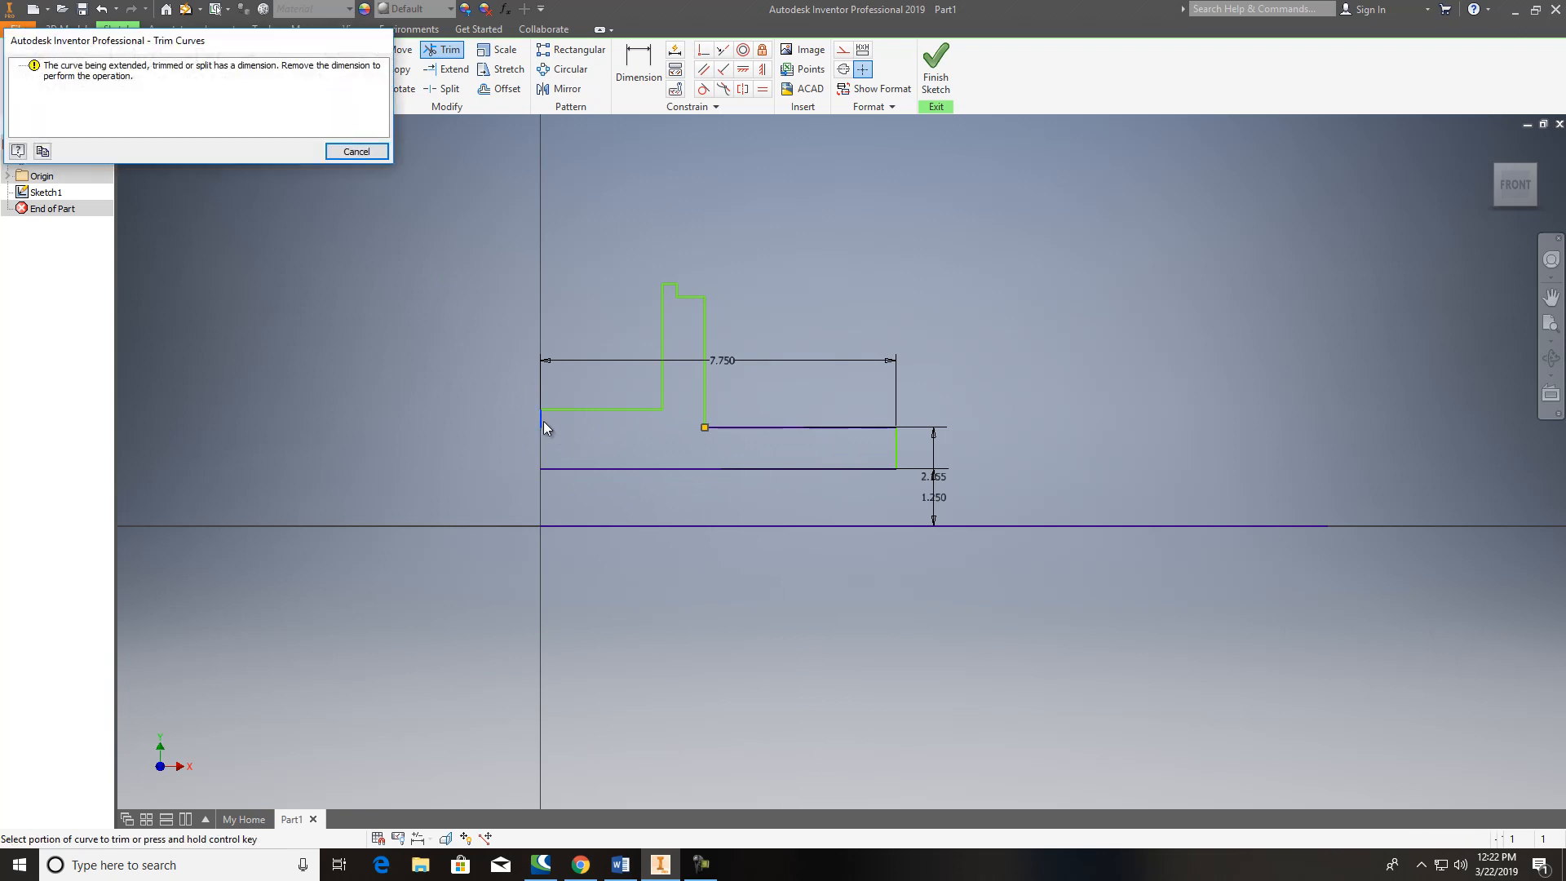
{"action": "key", "text": "Escape"}
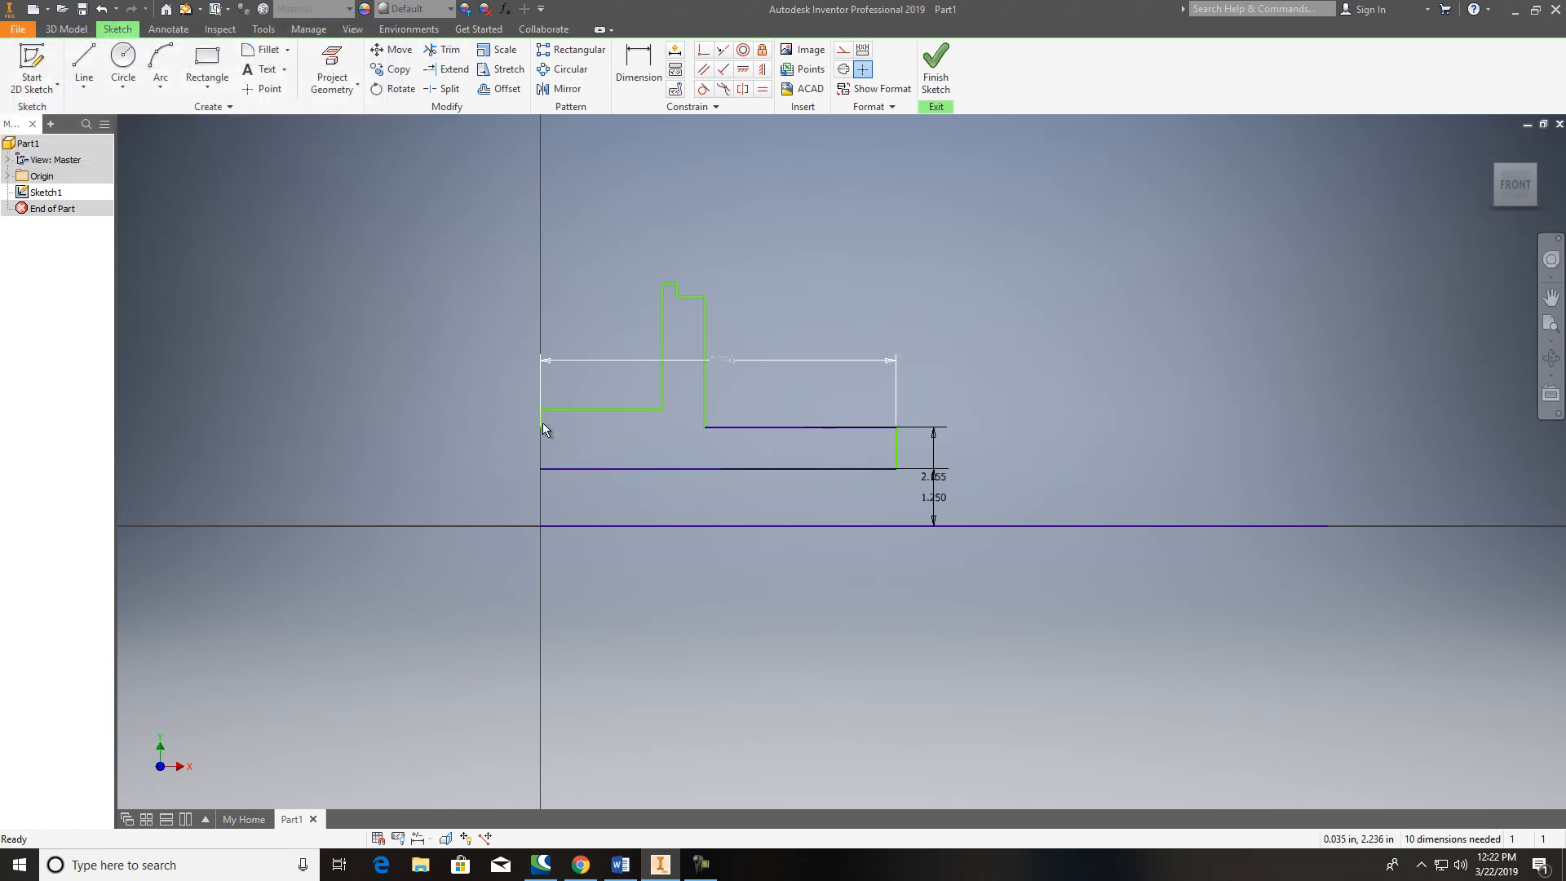
{"action": "key", "text": "Delete"}
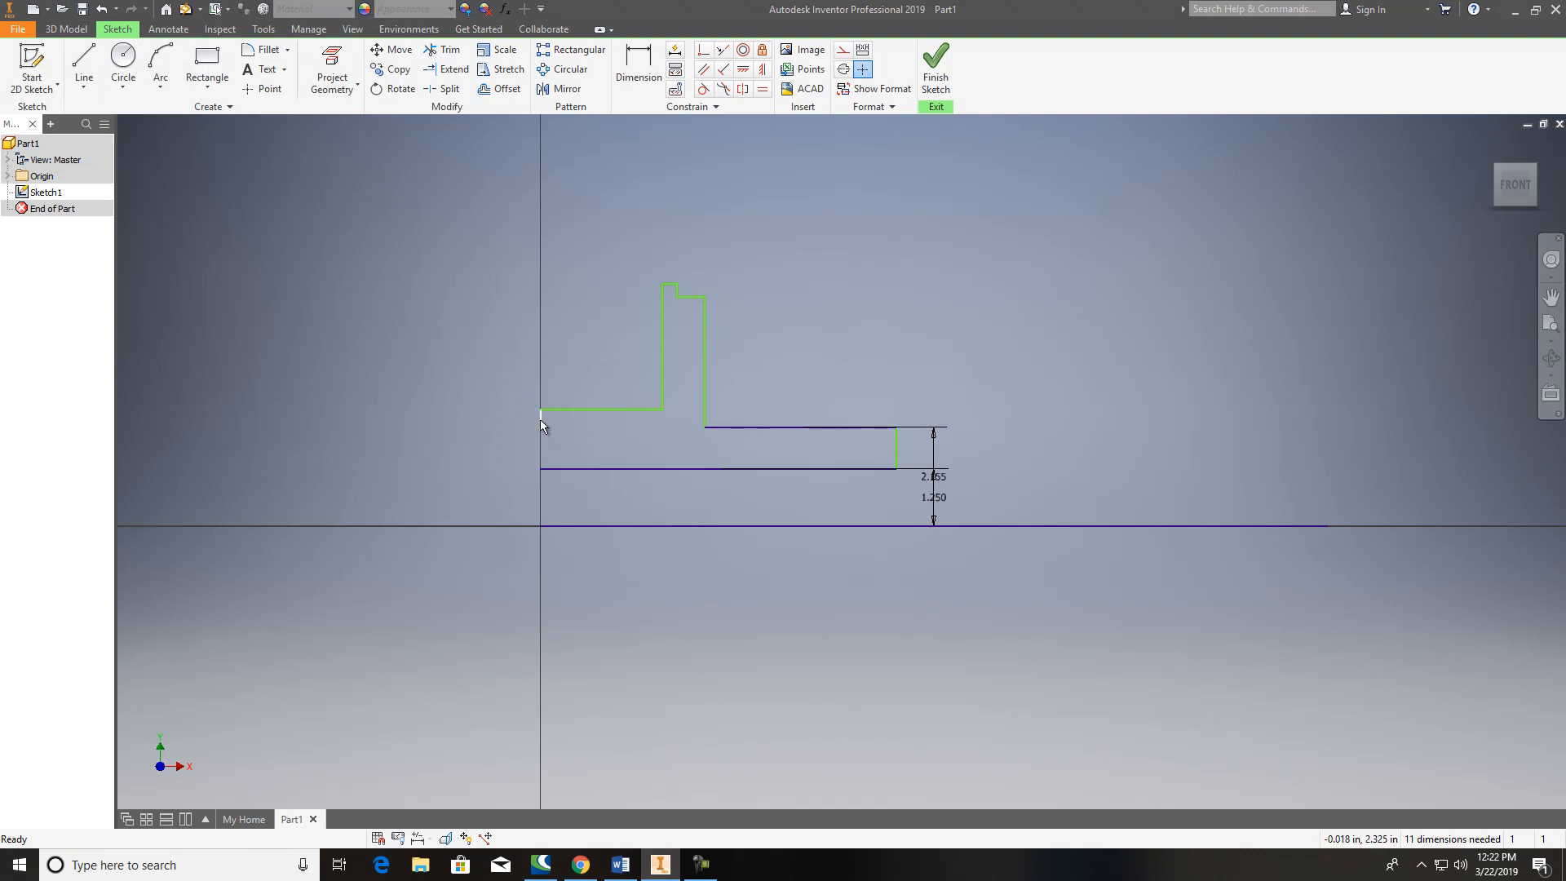
Step: Close the profile's left end with a vertical line from the raised outline's left end down to the inner horizontal line's left end
{"action": "key", "text": "l"}
{"action": "left_click", "coordinate": [542, 409]}
{"action": "left_click", "coordinate": [540, 468]}
{"action": "key", "text": "Escape"}
Step: Dimension the horizontal distance between the profile's left edge and the raised section's left wall as .56 in
{"action": "left_click", "coordinate": [639, 73]}
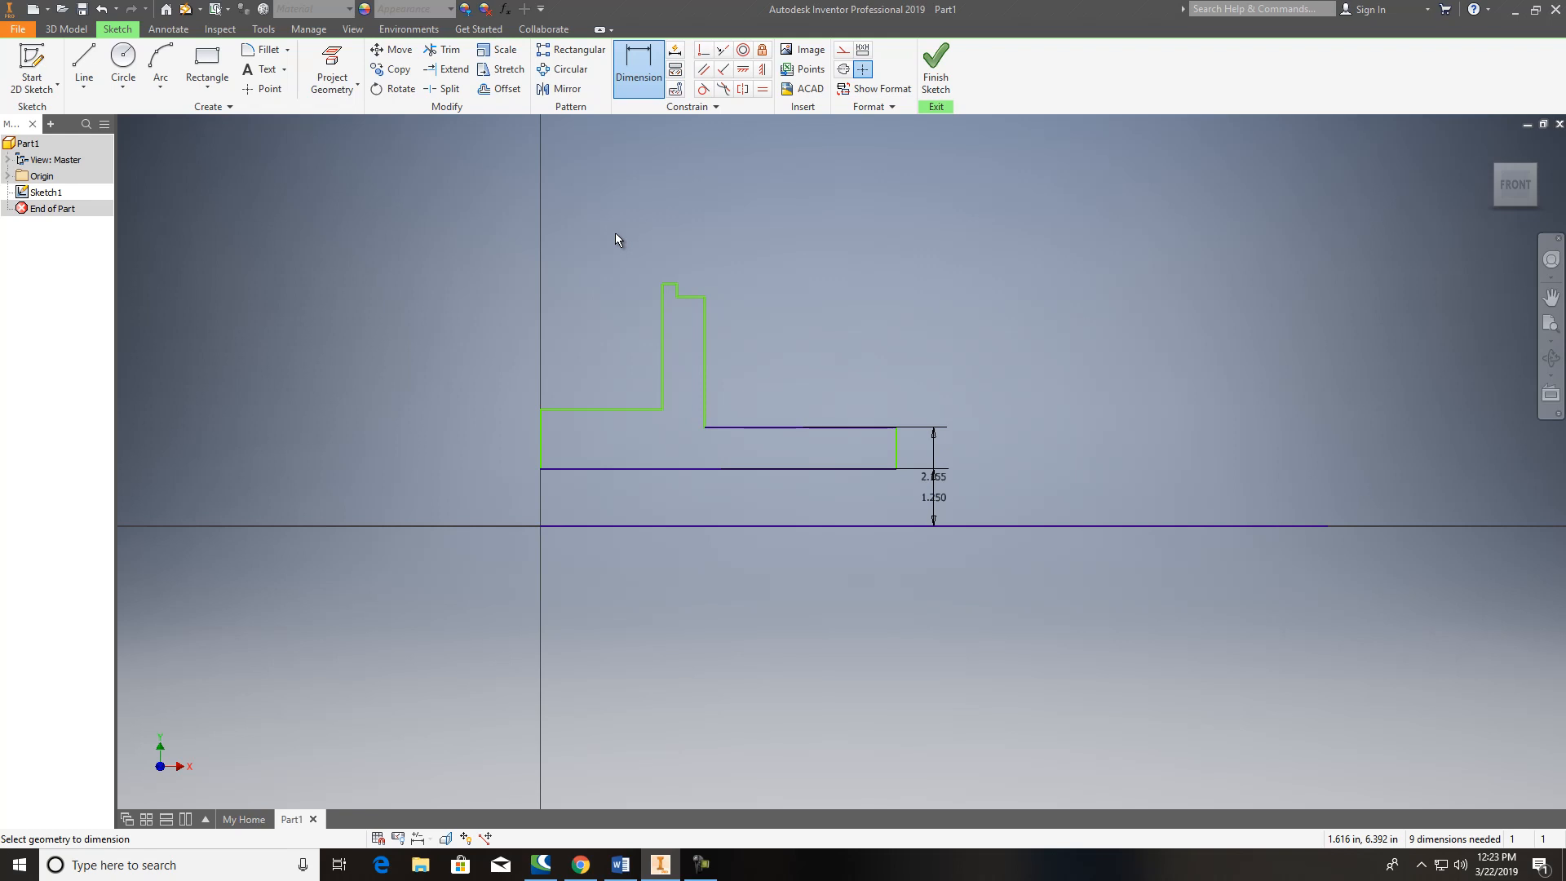
{"action": "left_click", "coordinate": [540, 433]}
{"action": "left_click", "coordinate": [660, 364]}
{"action": "left_click", "coordinate": [589, 351]}
{"action": "type", "text": ".56"}
{"action": "key", "text": "Return"}
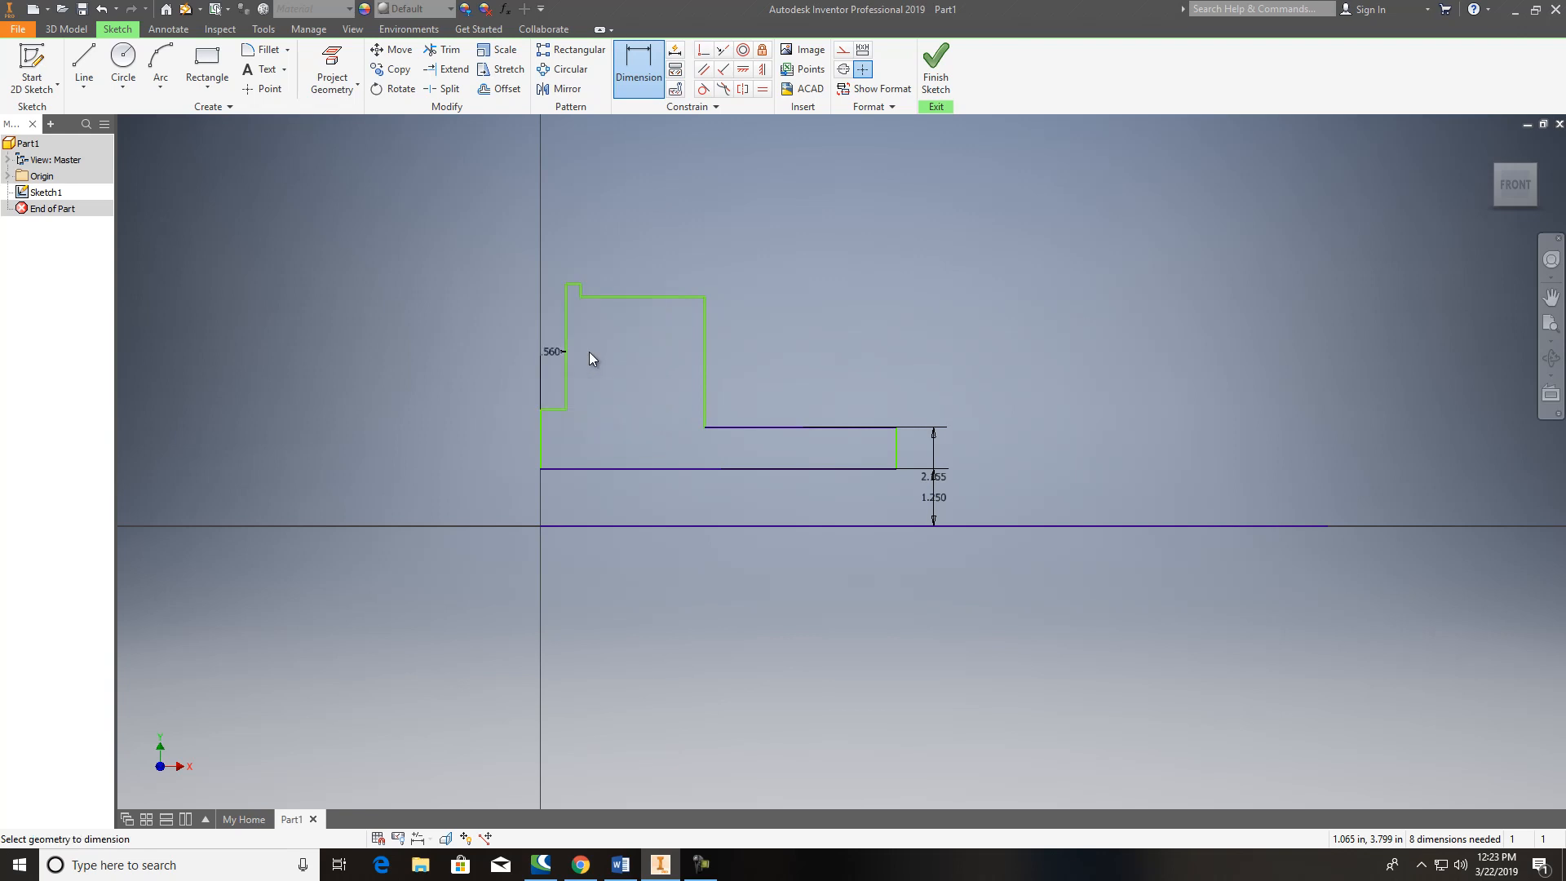
{"action": "key", "text": "Escape"}
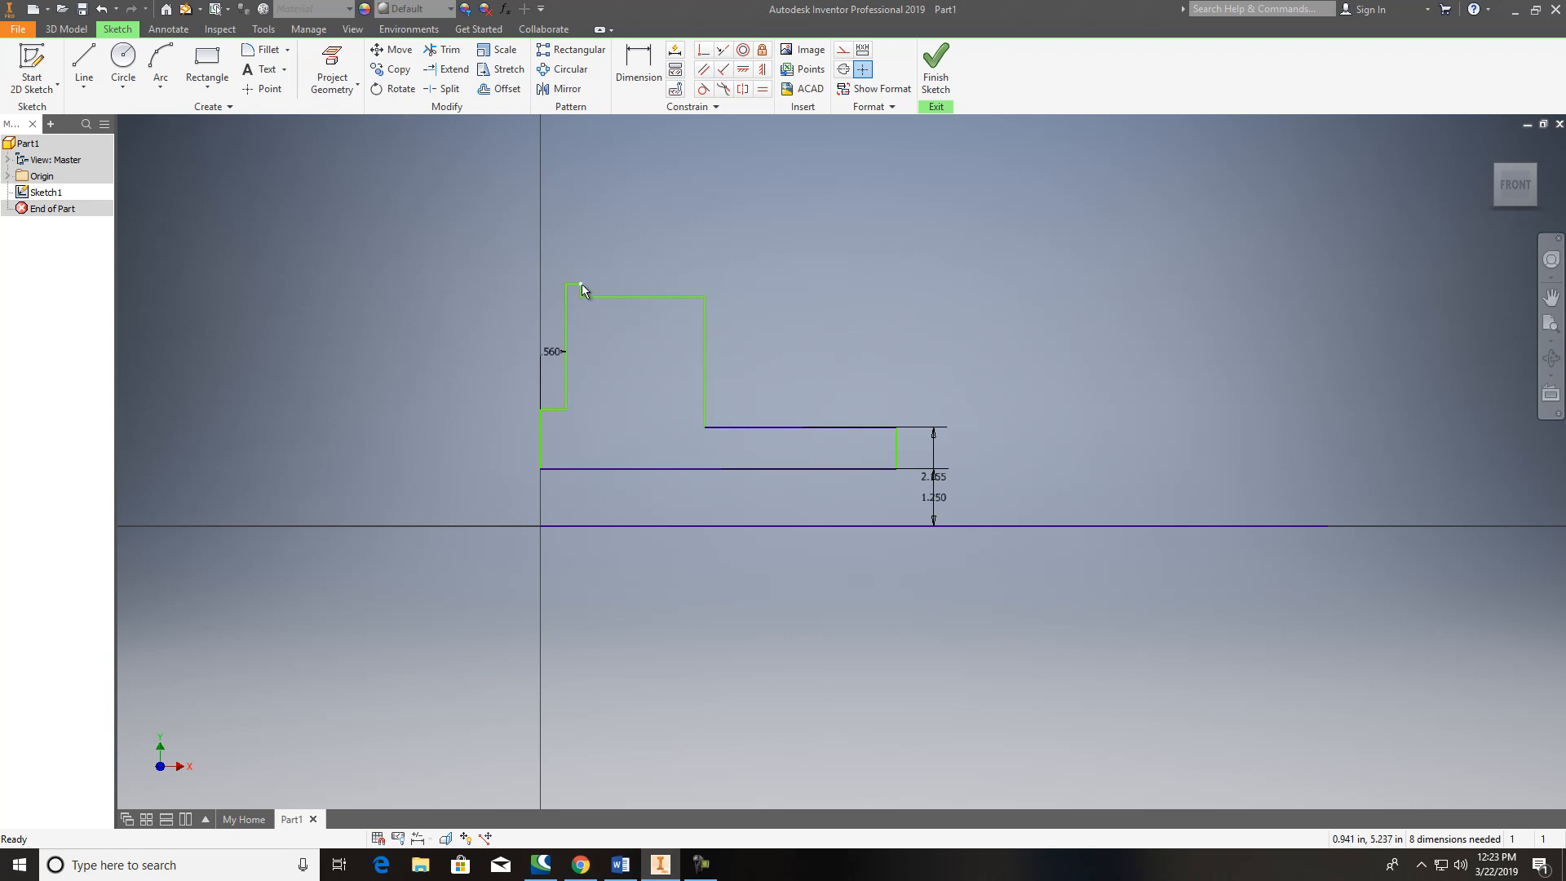
Step: Dimension the width of the small lip on top of the raised section as .375 in
{"action": "left_click", "coordinate": [639, 65]}
{"action": "left_click", "coordinate": [566, 297]}
{"action": "left_click", "coordinate": [575, 249]}
{"action": "type", "text": ".375"}
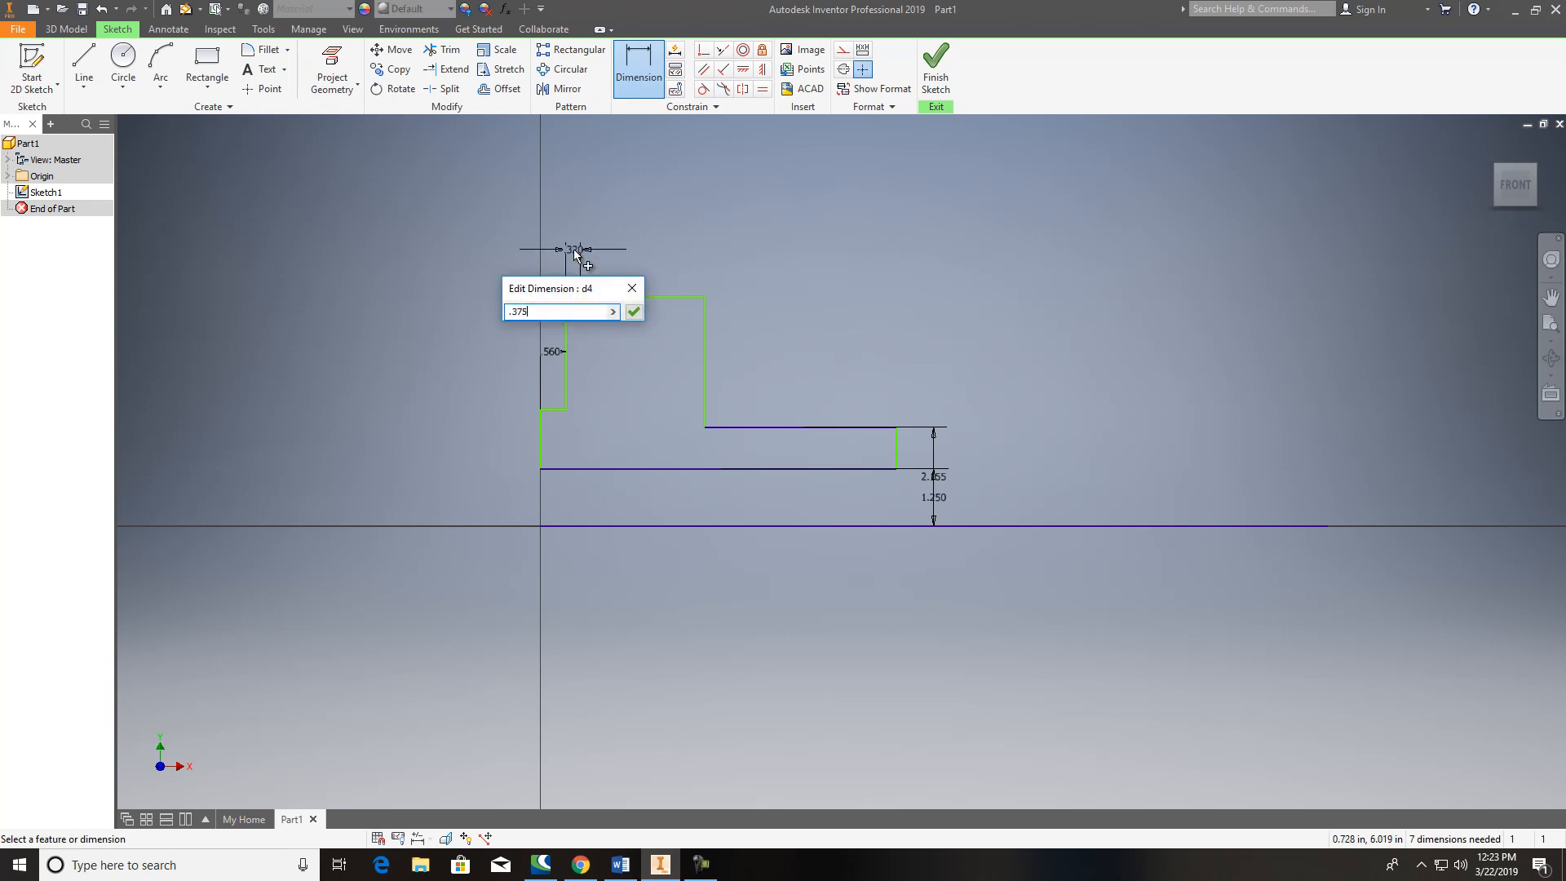
{"action": "key", "text": "Return"}
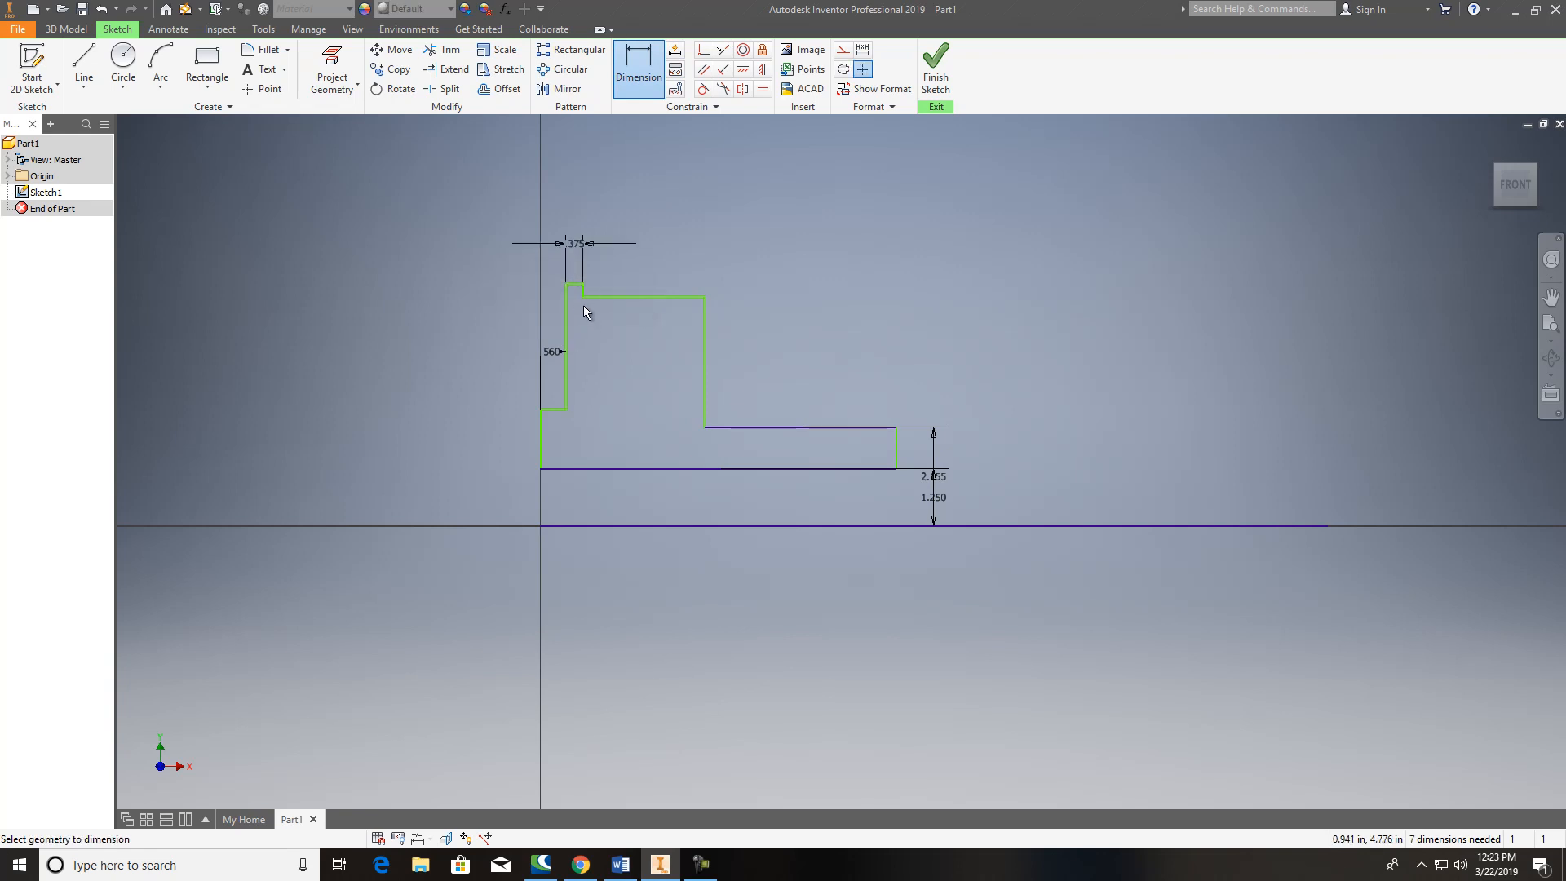
Step: Dimension the horizontal distance from the lip's right edge to the raised section's right wall as .94 in
{"action": "left_click", "coordinate": [581, 289]}
{"action": "left_click", "coordinate": [705, 316]}
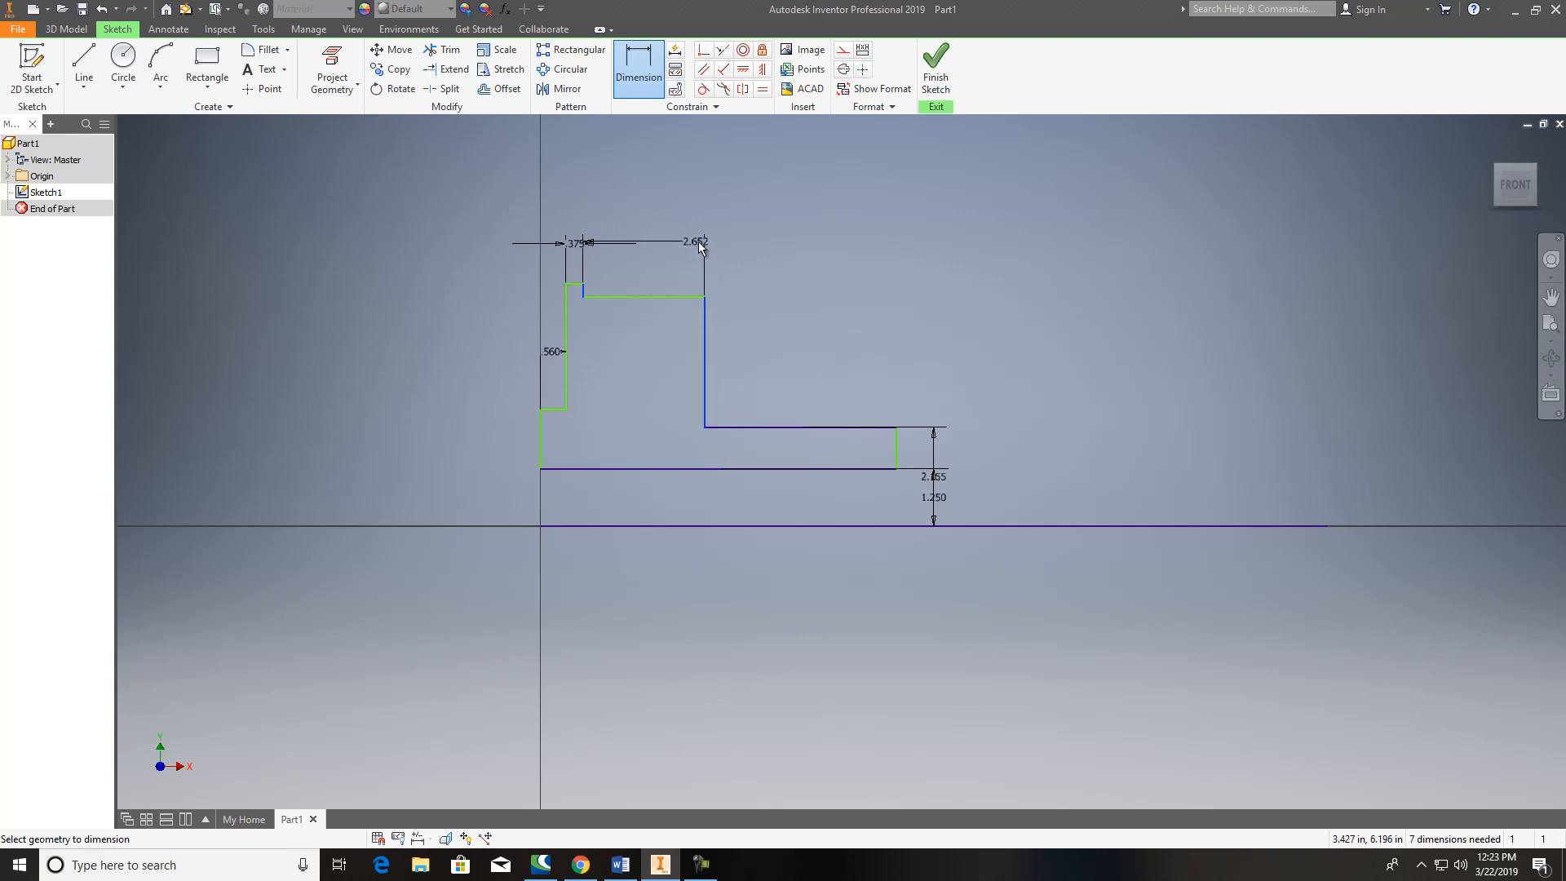
{"action": "left_click", "coordinate": [668, 269]}
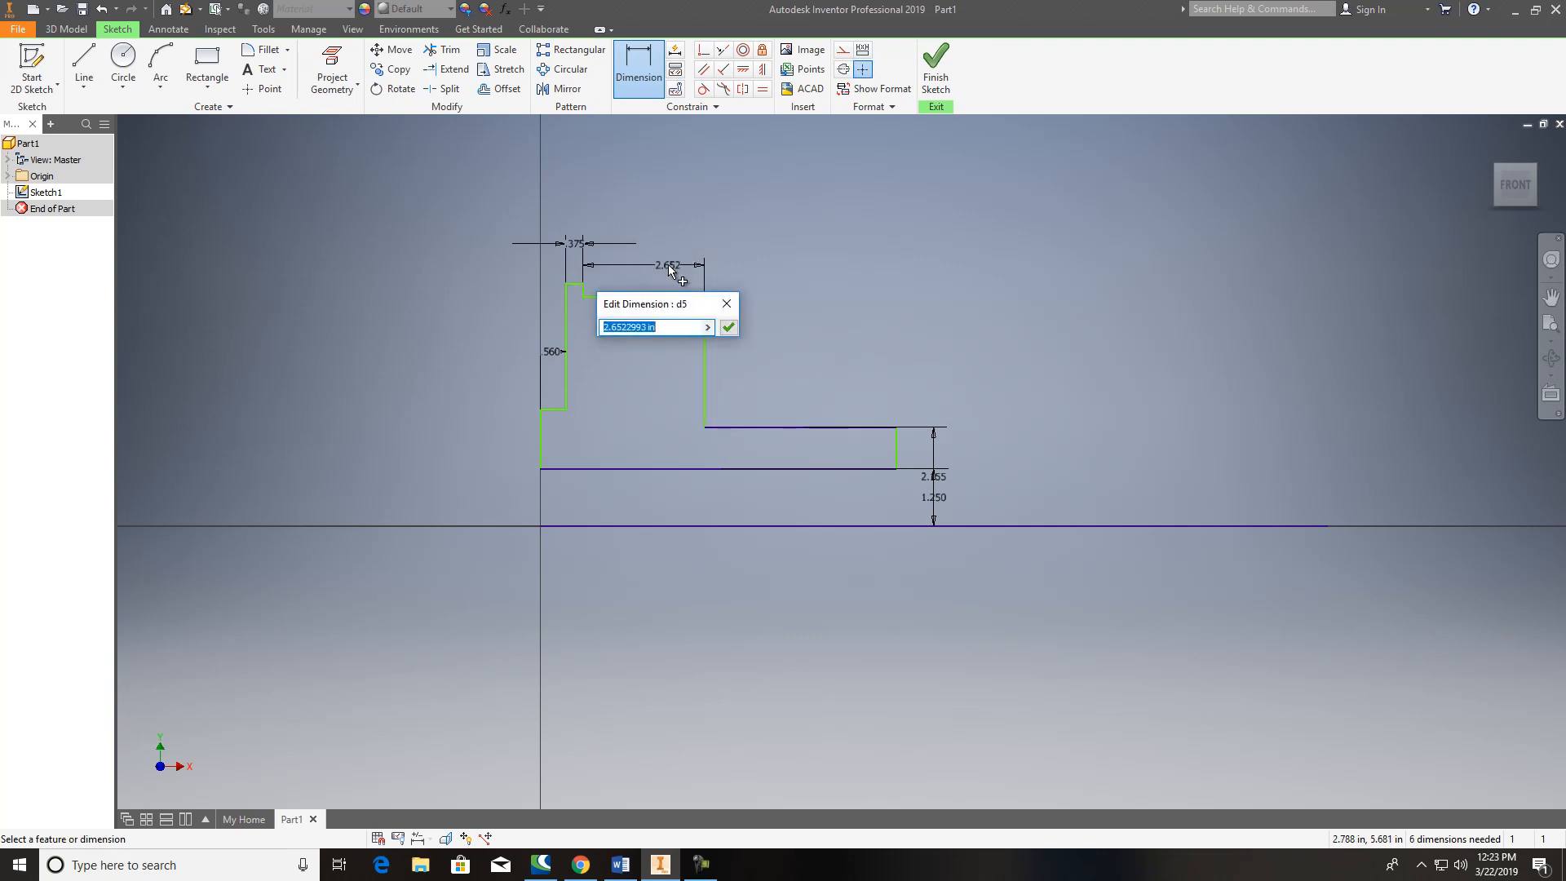
{"action": "type", "text": ".94"}
{"action": "key", "text": "Return"}
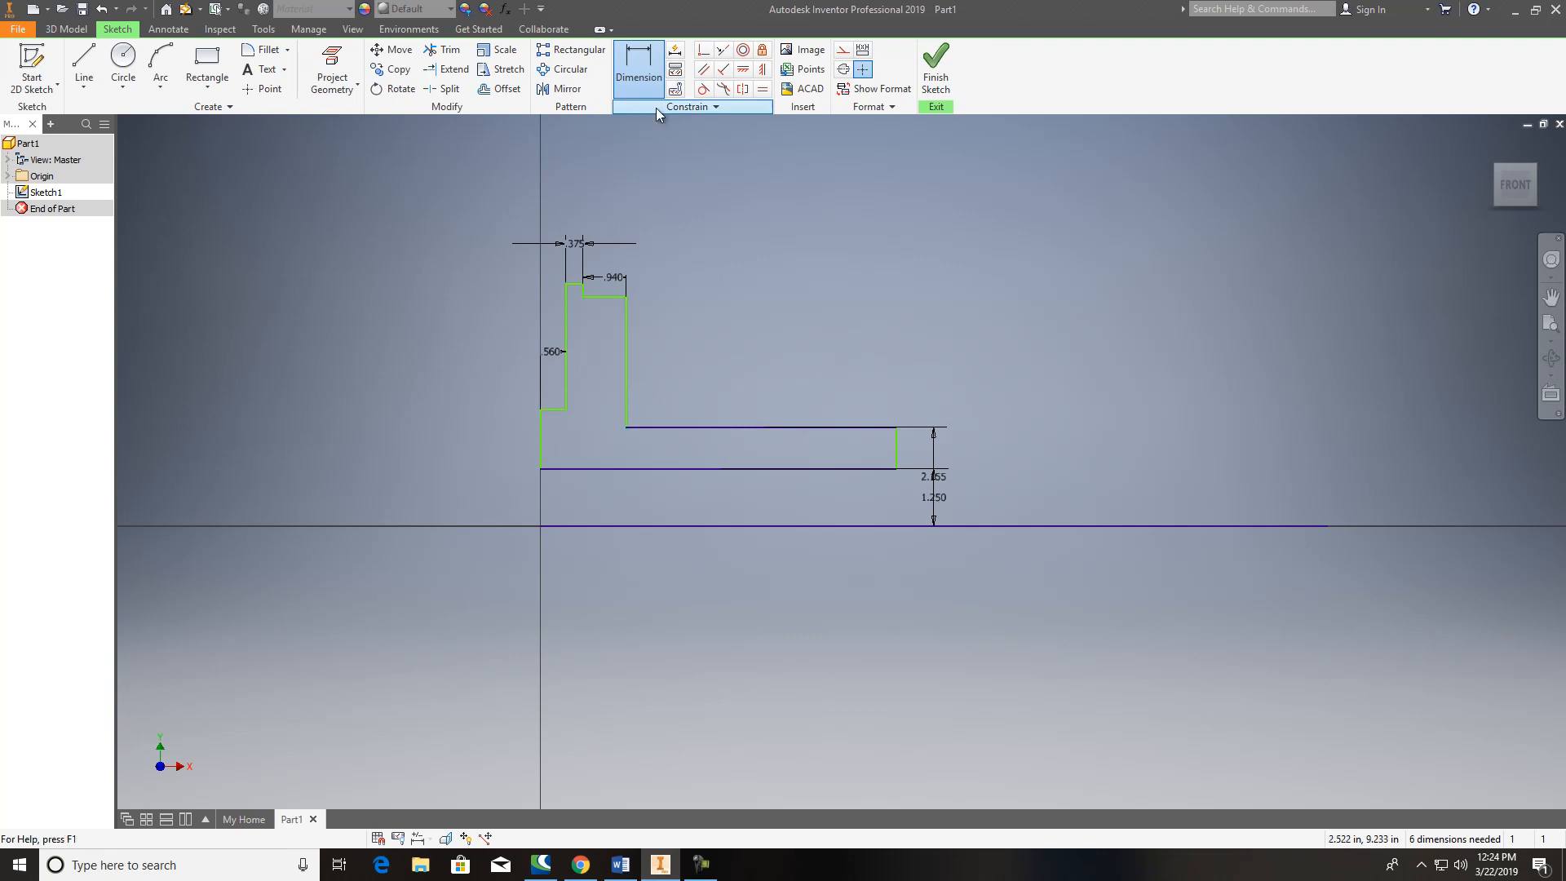
Step: Dimension the height of the profile's short upper-left horizontal line above the axis line as 4.12/2 in
{"action": "left_click", "coordinate": [553, 410]}
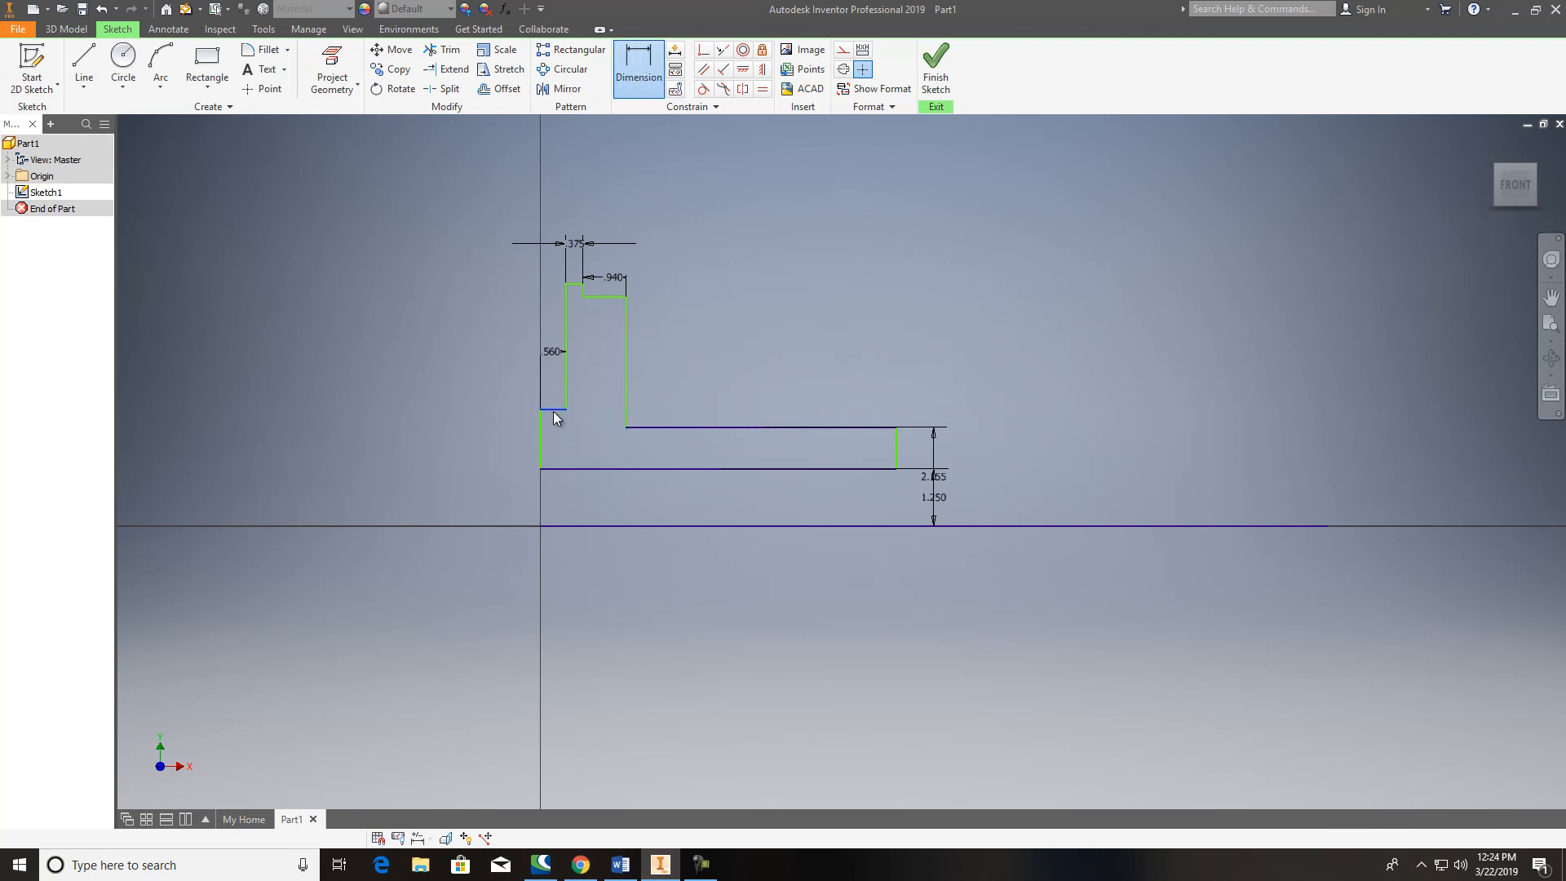
{"action": "left_click", "coordinate": [558, 527]}
{"action": "left_click", "coordinate": [456, 474]}
{"action": "type", "text": "4.12/2"}
{"action": "key", "text": "Return"}
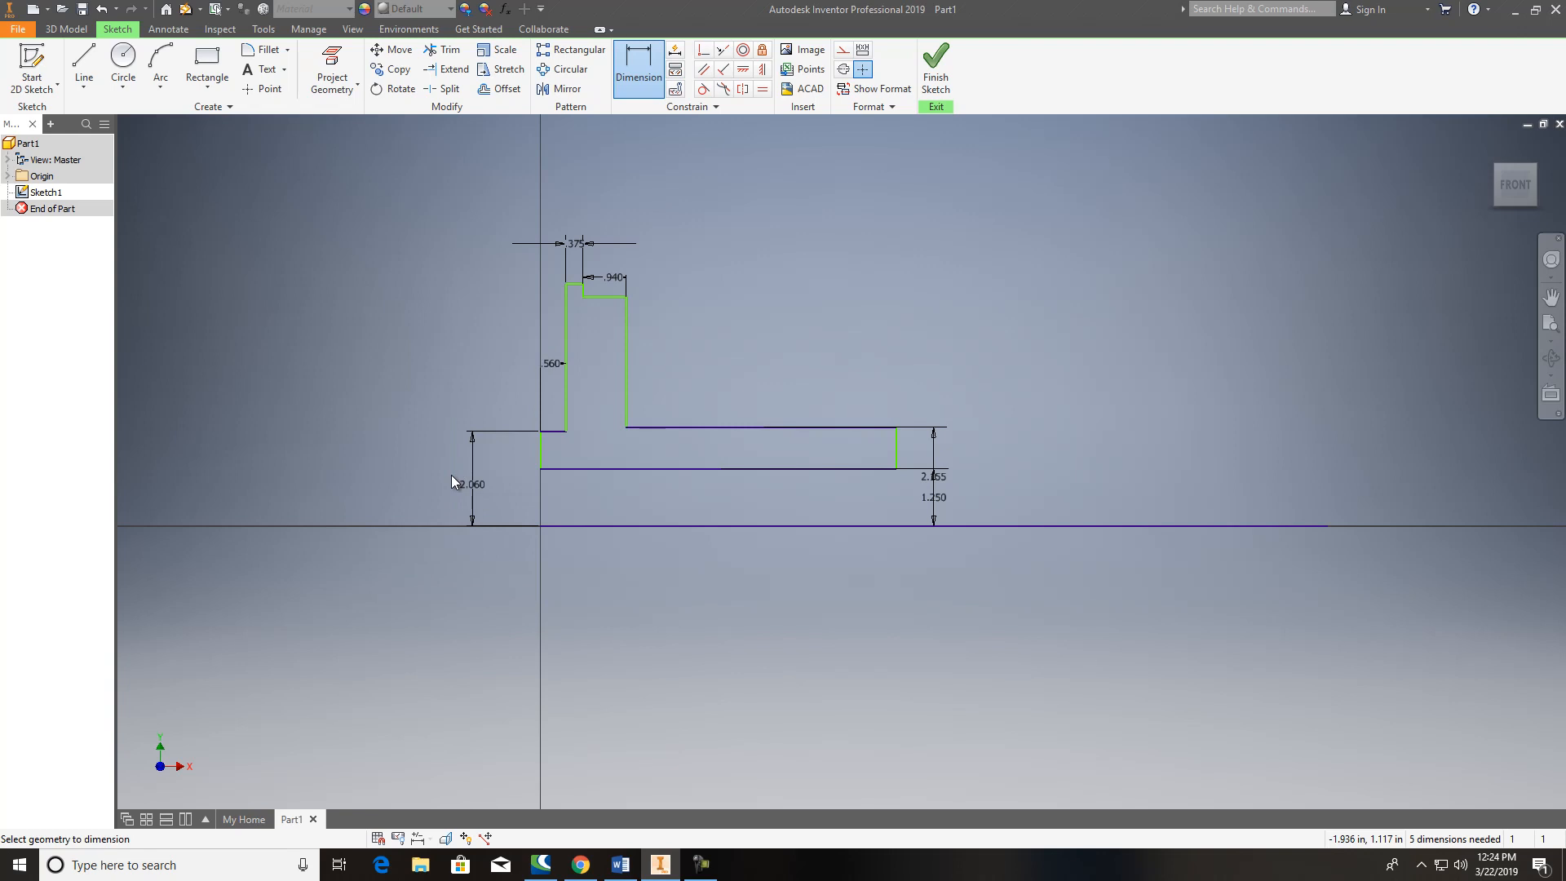
Step: Offset the axis line upward by about 1.68 in to place a guide line across the profile's lower section
{"action": "scroll", "coordinate": [547, 452], "scroll_direction": "up", "scroll_amount": 3}
{"action": "scroll", "coordinate": [538, 425], "scroll_direction": "up", "scroll_amount": 3}
{"action": "scroll", "coordinate": [535, 418], "scroll_direction": "down", "scroll_amount": 2}
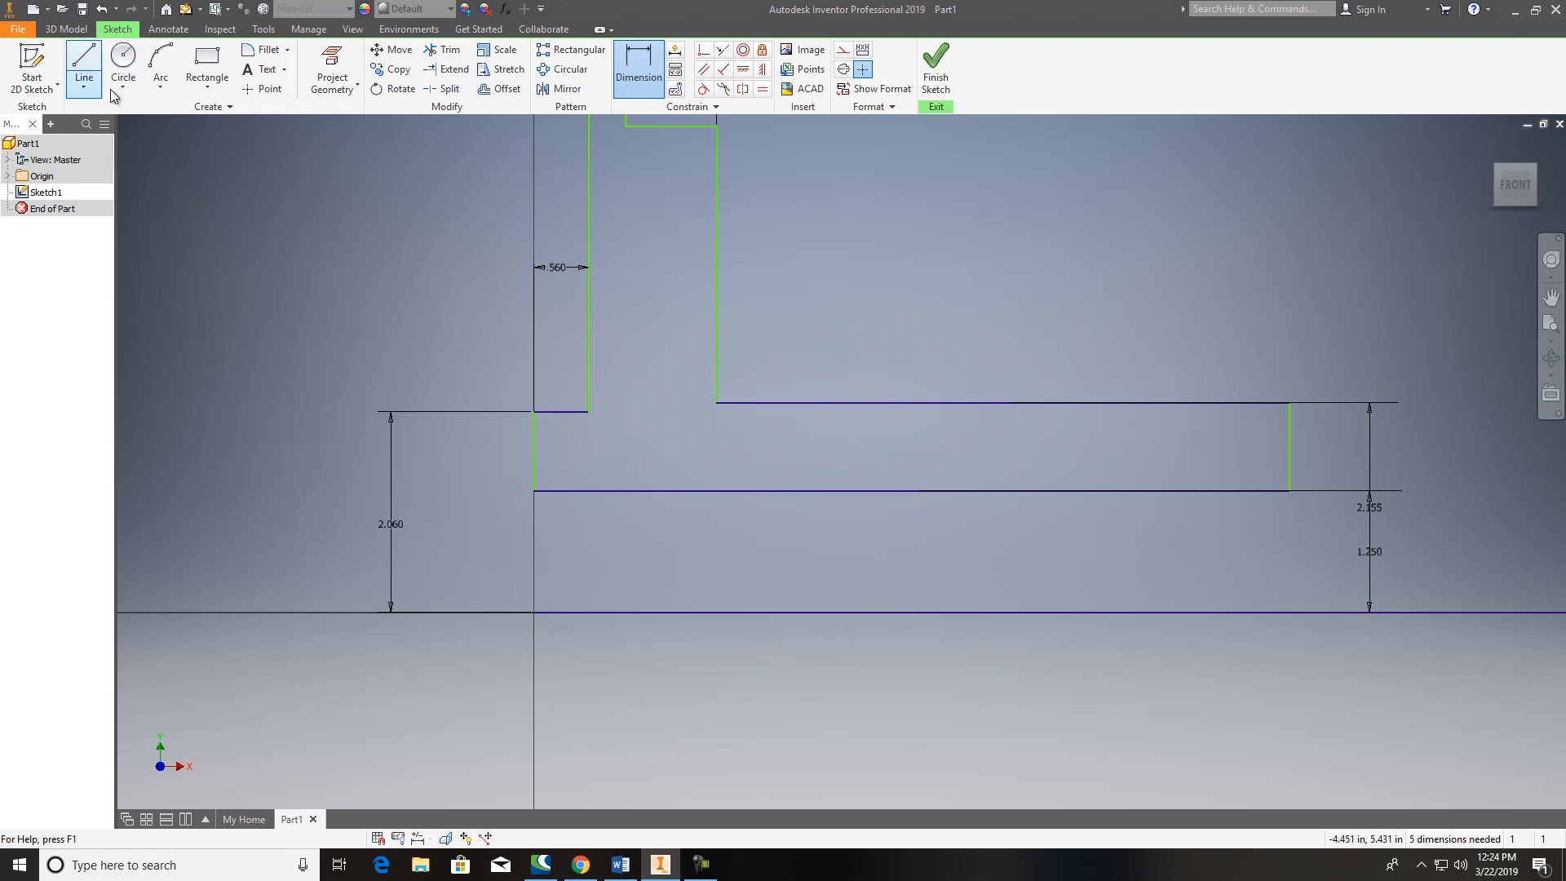
{"action": "key", "text": "Escape"}
{"action": "left_click", "coordinate": [499, 88]}
{"action": "left_click", "coordinate": [568, 611]}
{"action": "left_click", "coordinate": [605, 448]}
Step: Dimension the height of the offset guide line above the axis line as 3.75/2 in
{"action": "key", "text": "d"}
{"action": "left_click", "coordinate": [652, 613]}
{"action": "left_click", "coordinate": [632, 447]}
{"action": "left_click", "coordinate": [604, 571]}
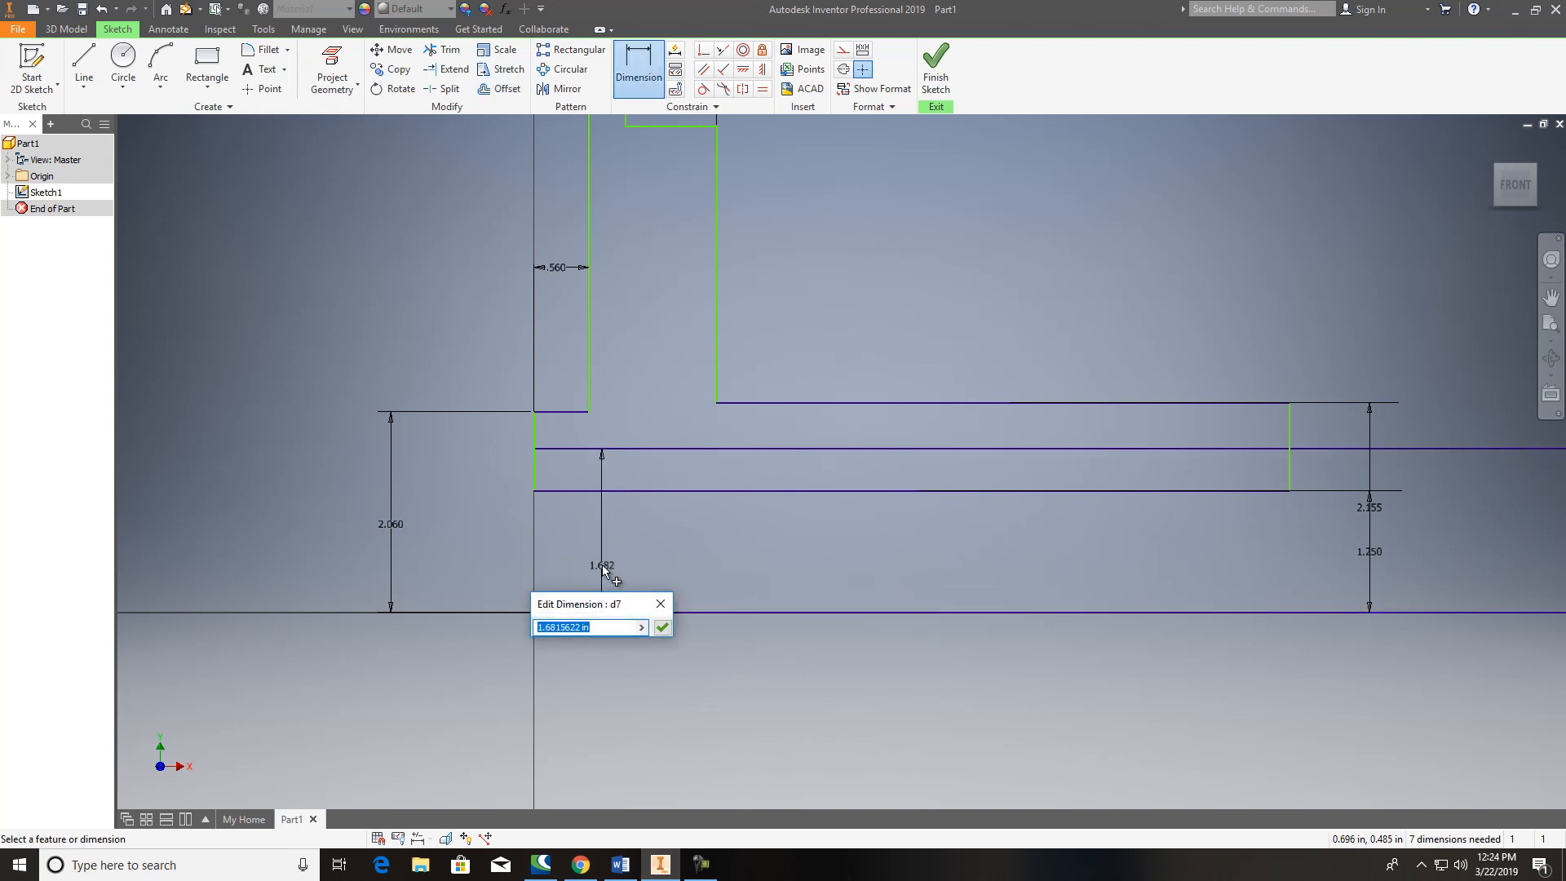
{"action": "type", "text": "3.75/2"}
{"action": "key", "text": "Return"}
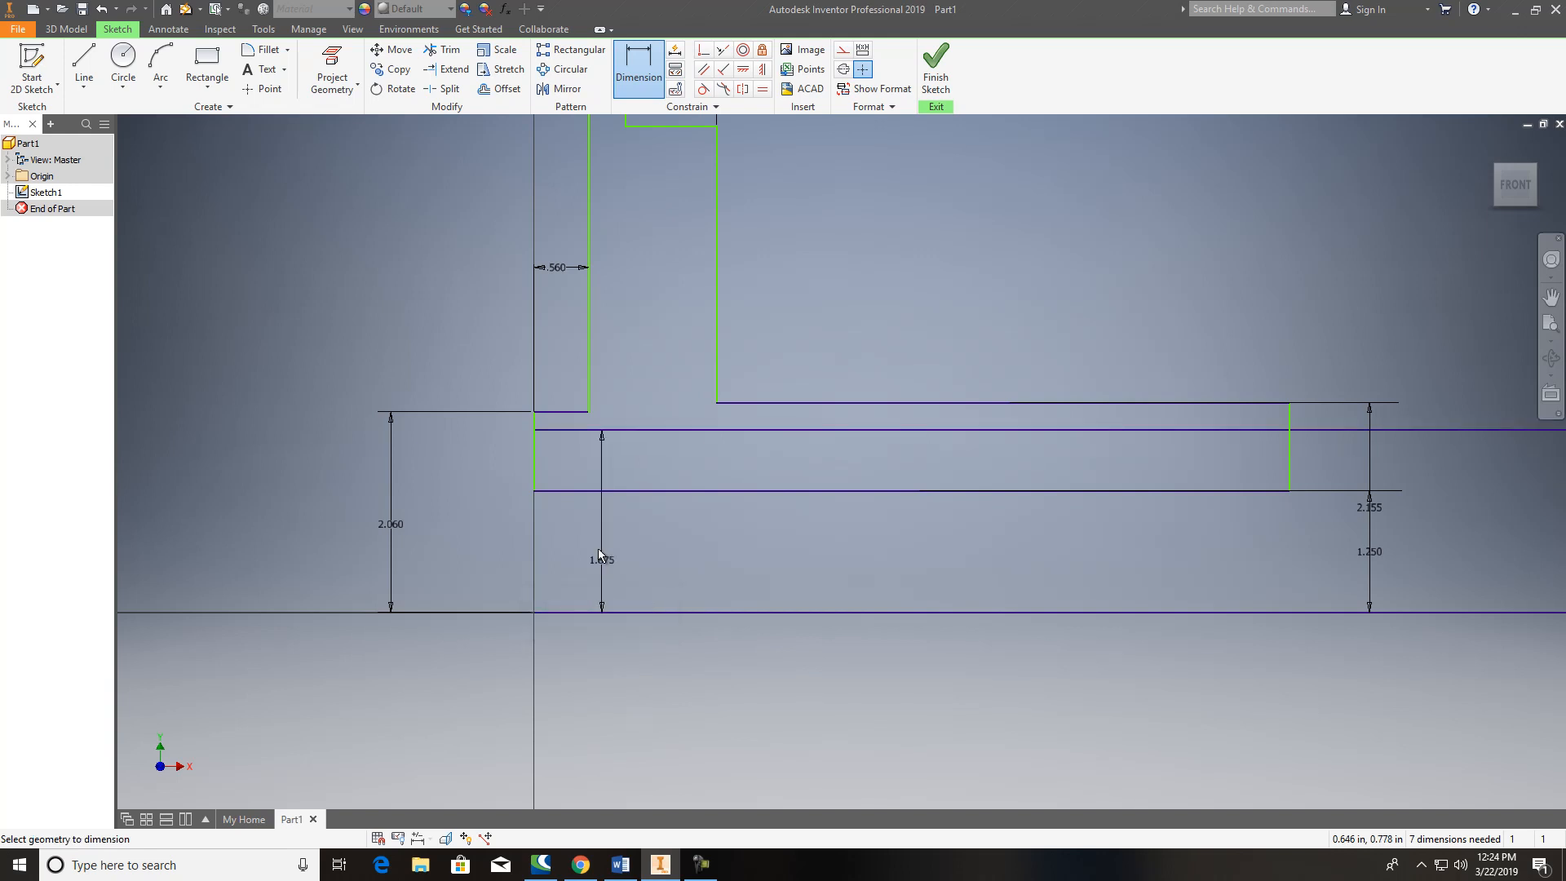
Step: Check the vertical gap between the short upper-left horizontal line and the guide line with a trial dimension
{"action": "scroll", "coordinate": [532, 424], "scroll_direction": "up", "scroll_amount": 5}
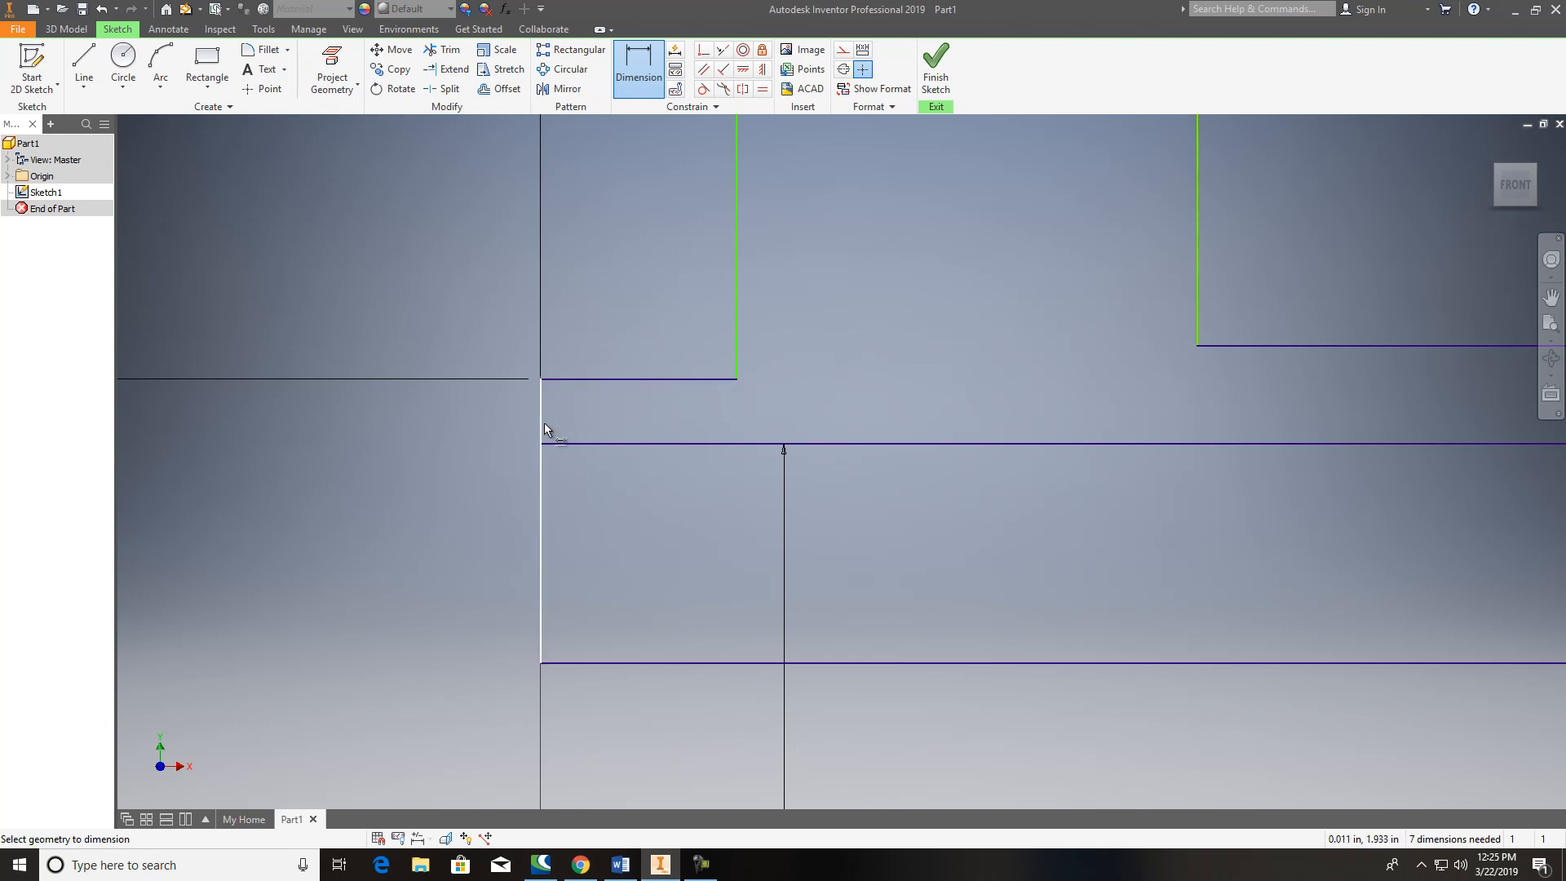
{"action": "left_click", "coordinate": [614, 378]}
{"action": "left_click", "coordinate": [612, 445]}
{"action": "key", "text": "Escape"}
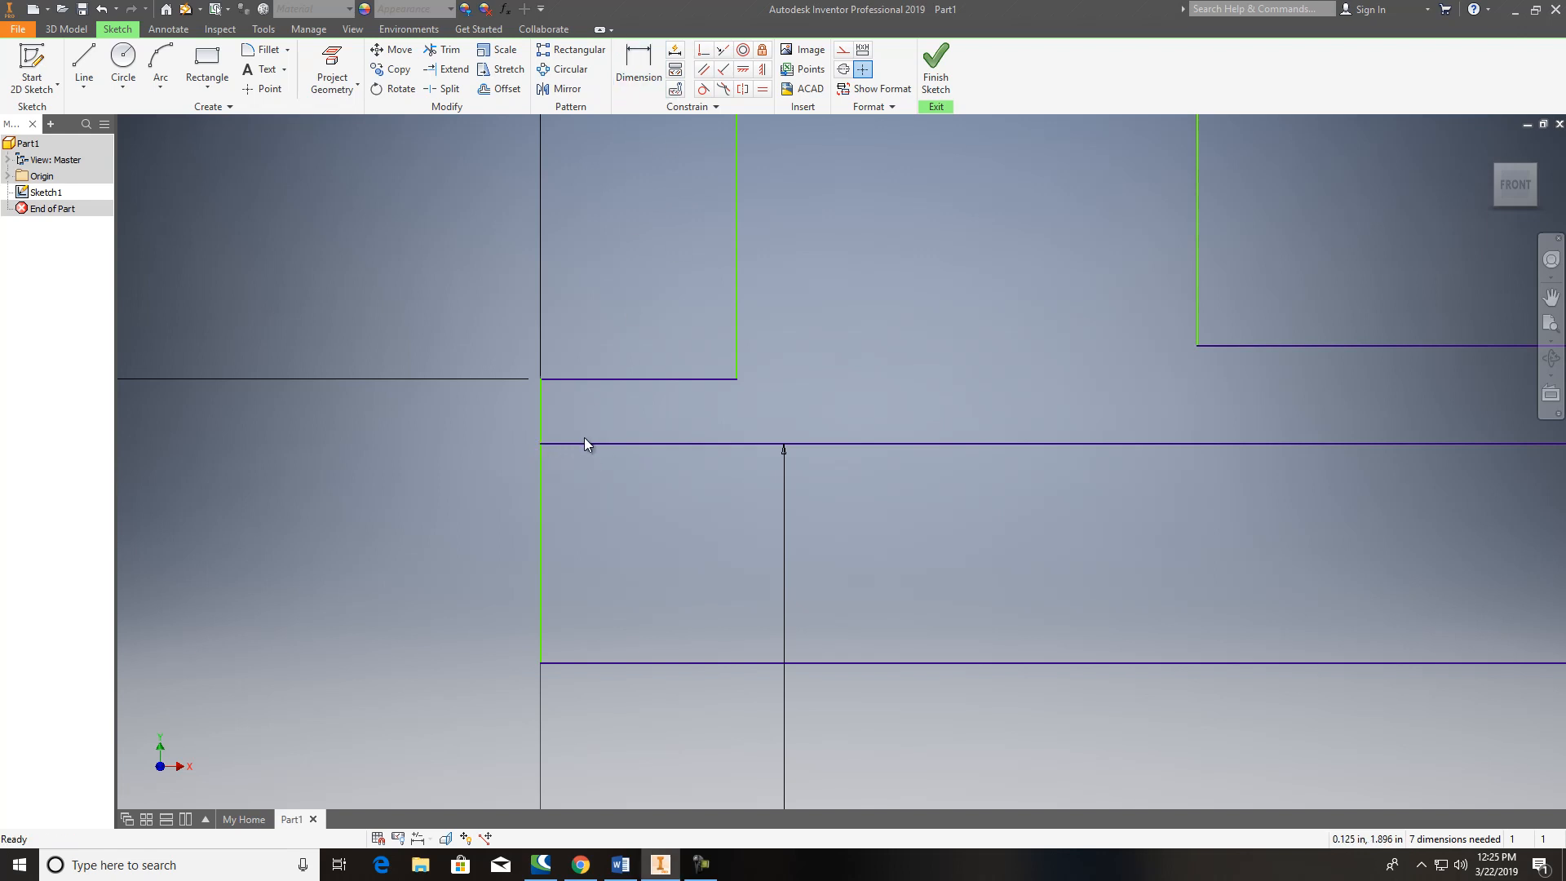
{"action": "key", "text": "d"}
{"action": "left_click", "coordinate": [599, 378]}
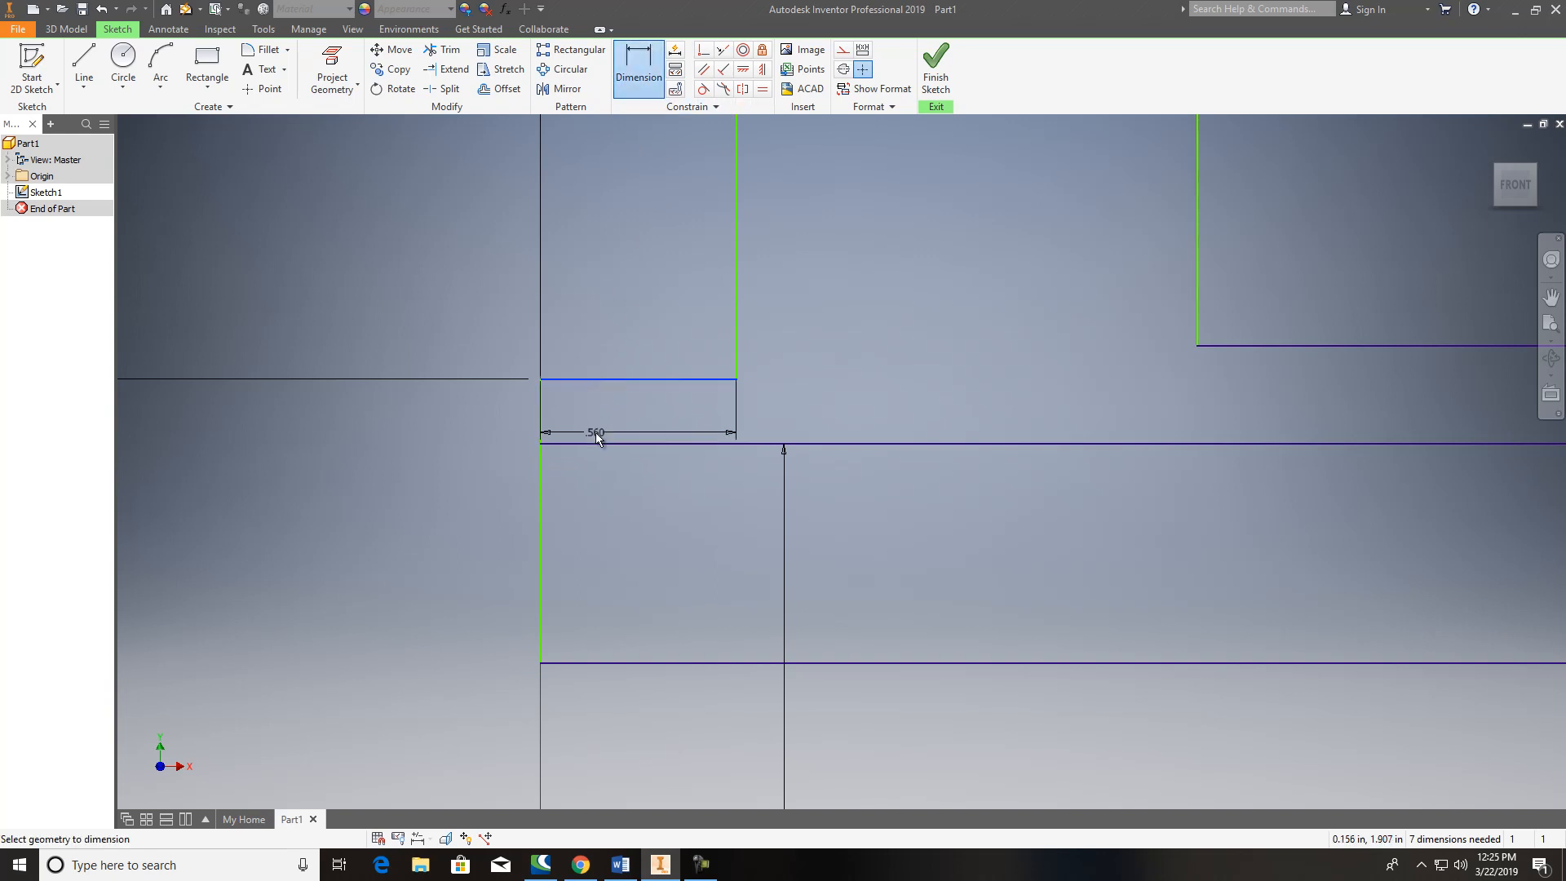
{"action": "left_click", "coordinate": [595, 443]}
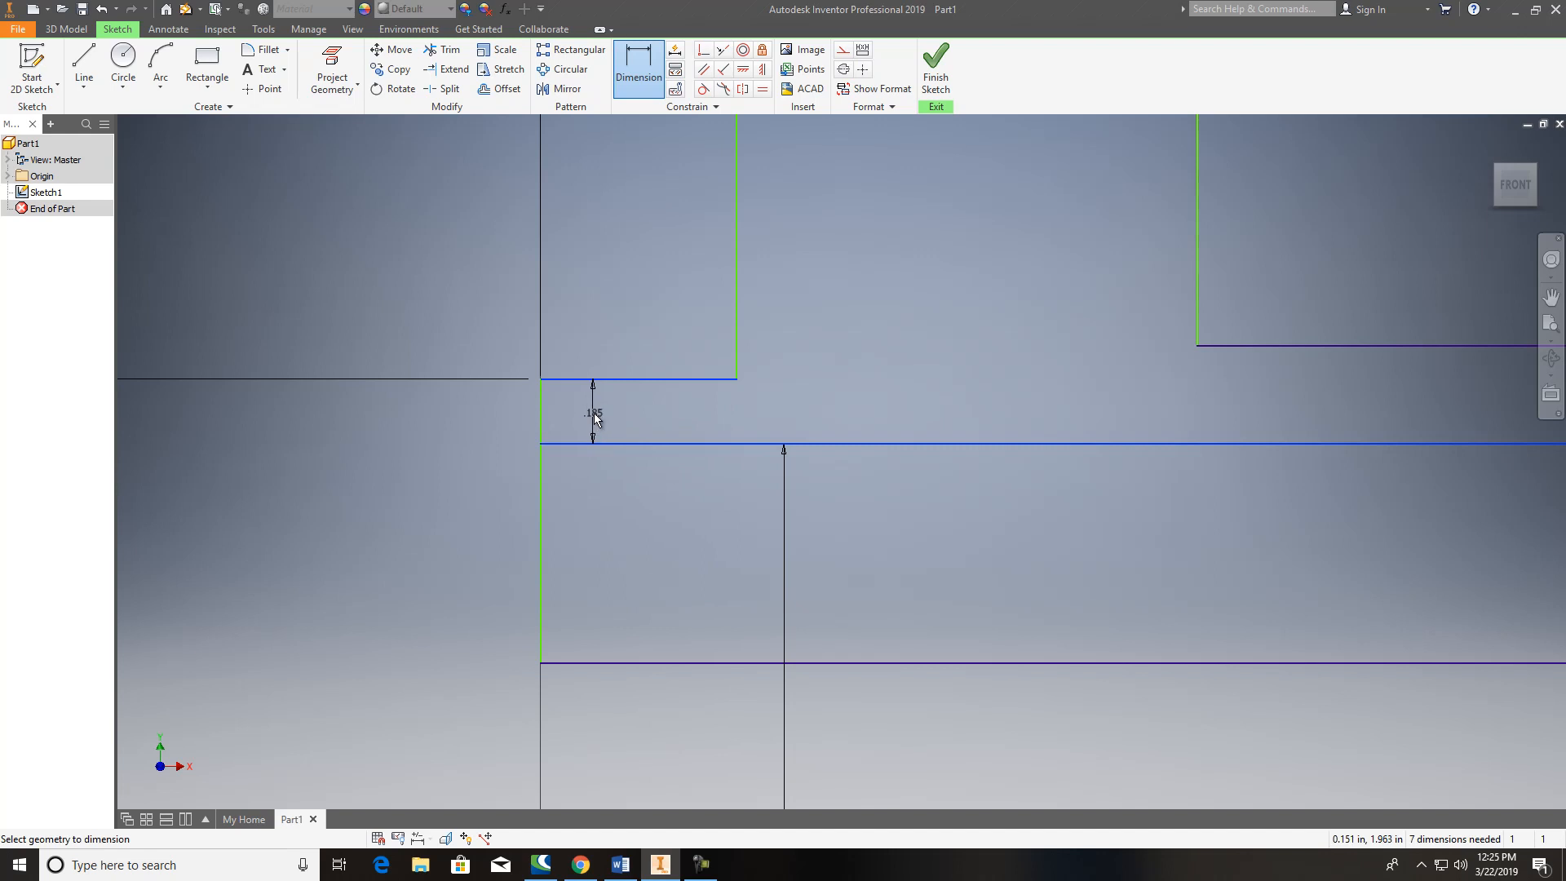
{"action": "key", "text": "Escape"}
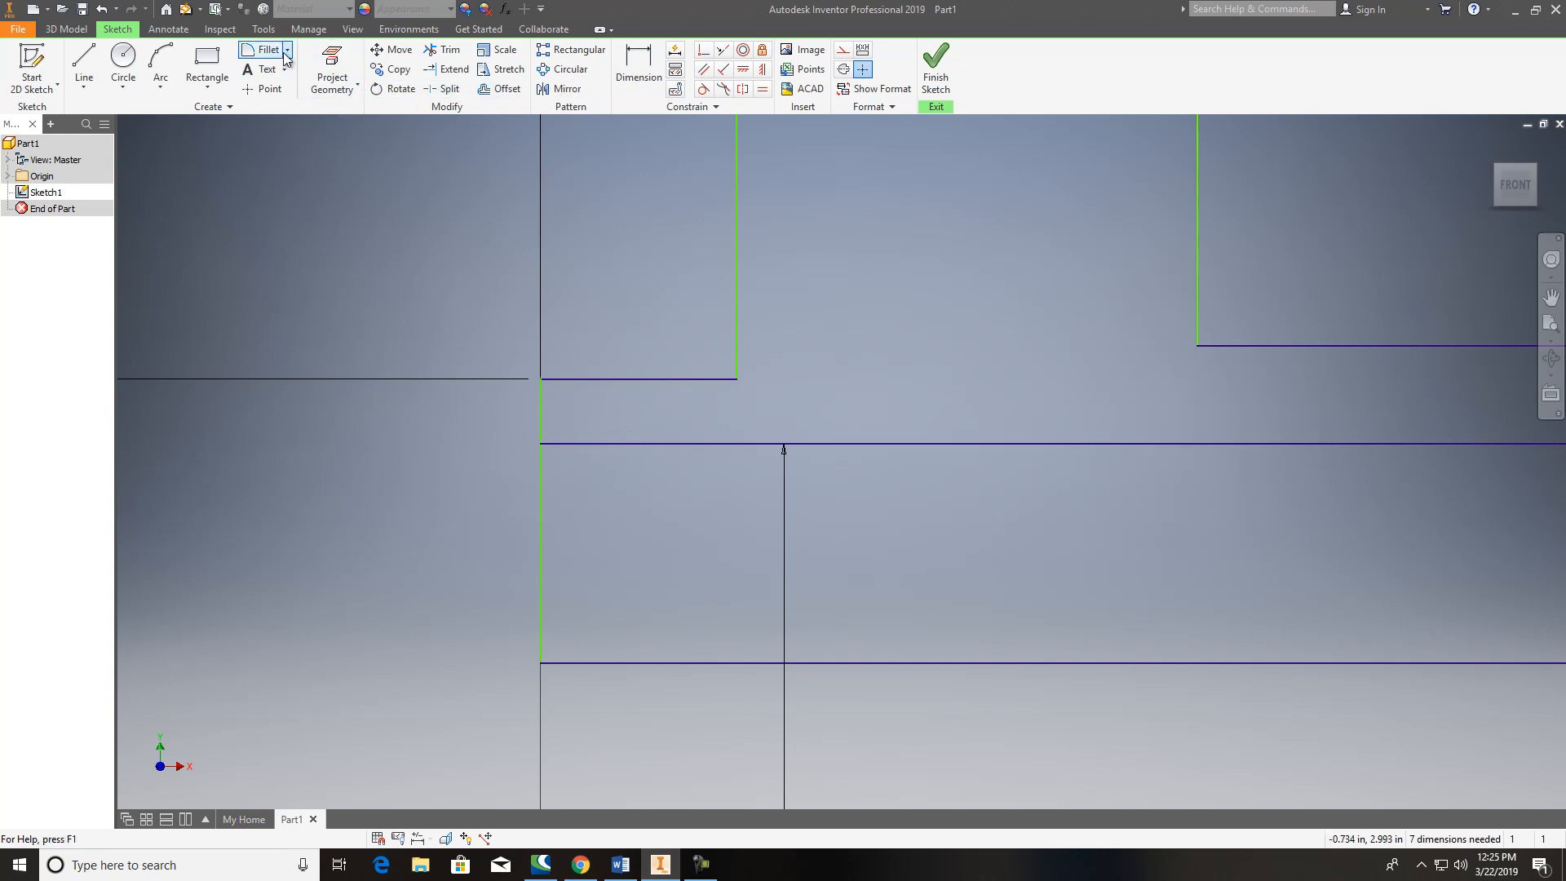
Step: Draw a circle centred on the profile's upper-left corner, passing through the left end of the guide line
{"action": "left_click", "coordinate": [161, 59]}
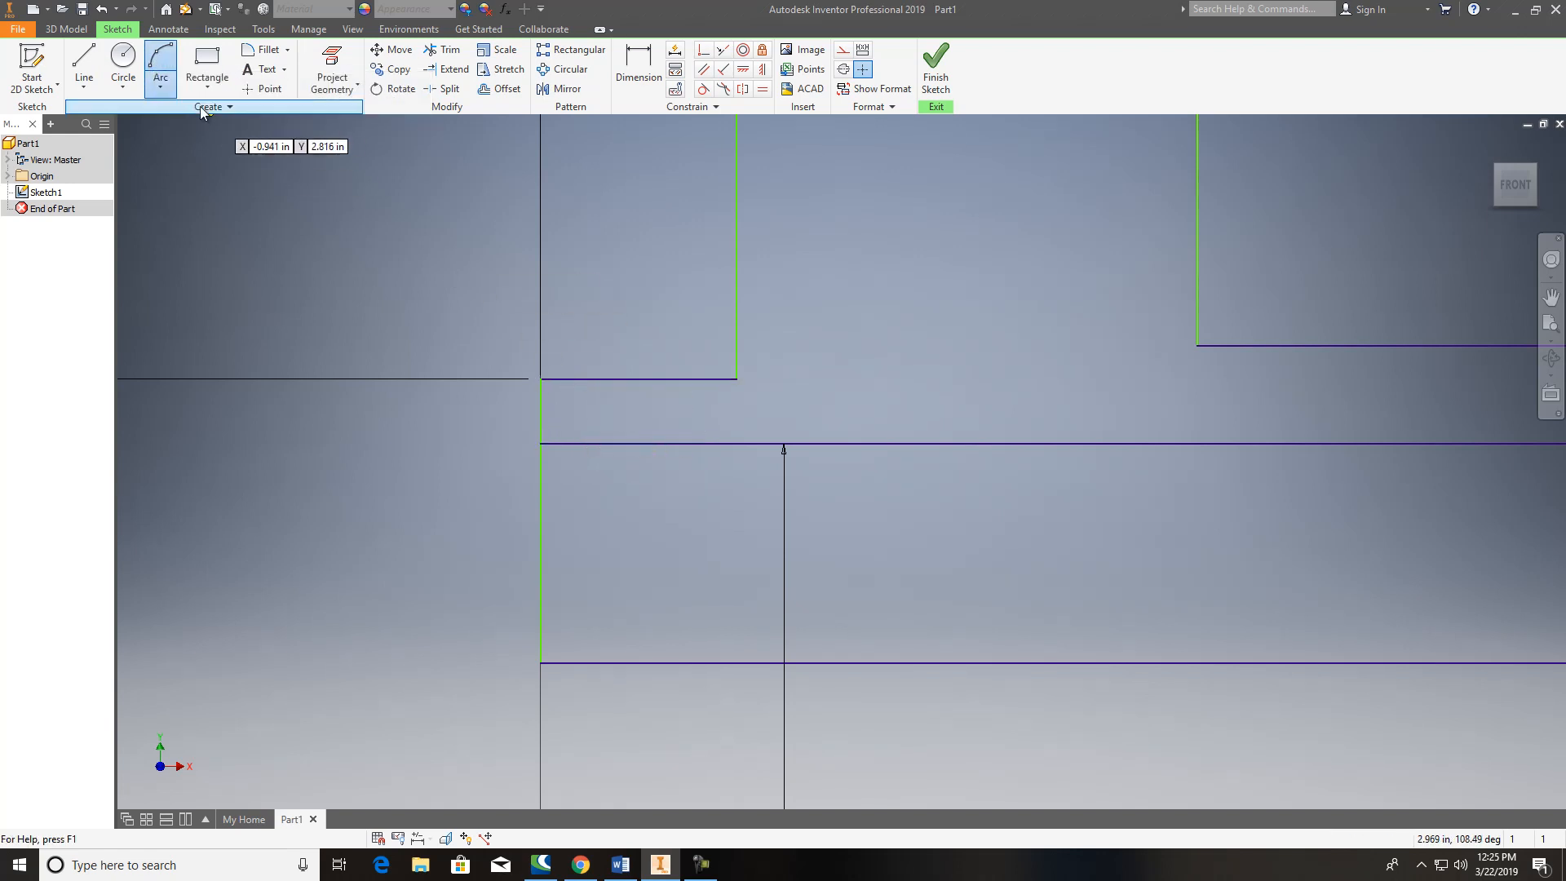
{"action": "key", "text": "Escape"}
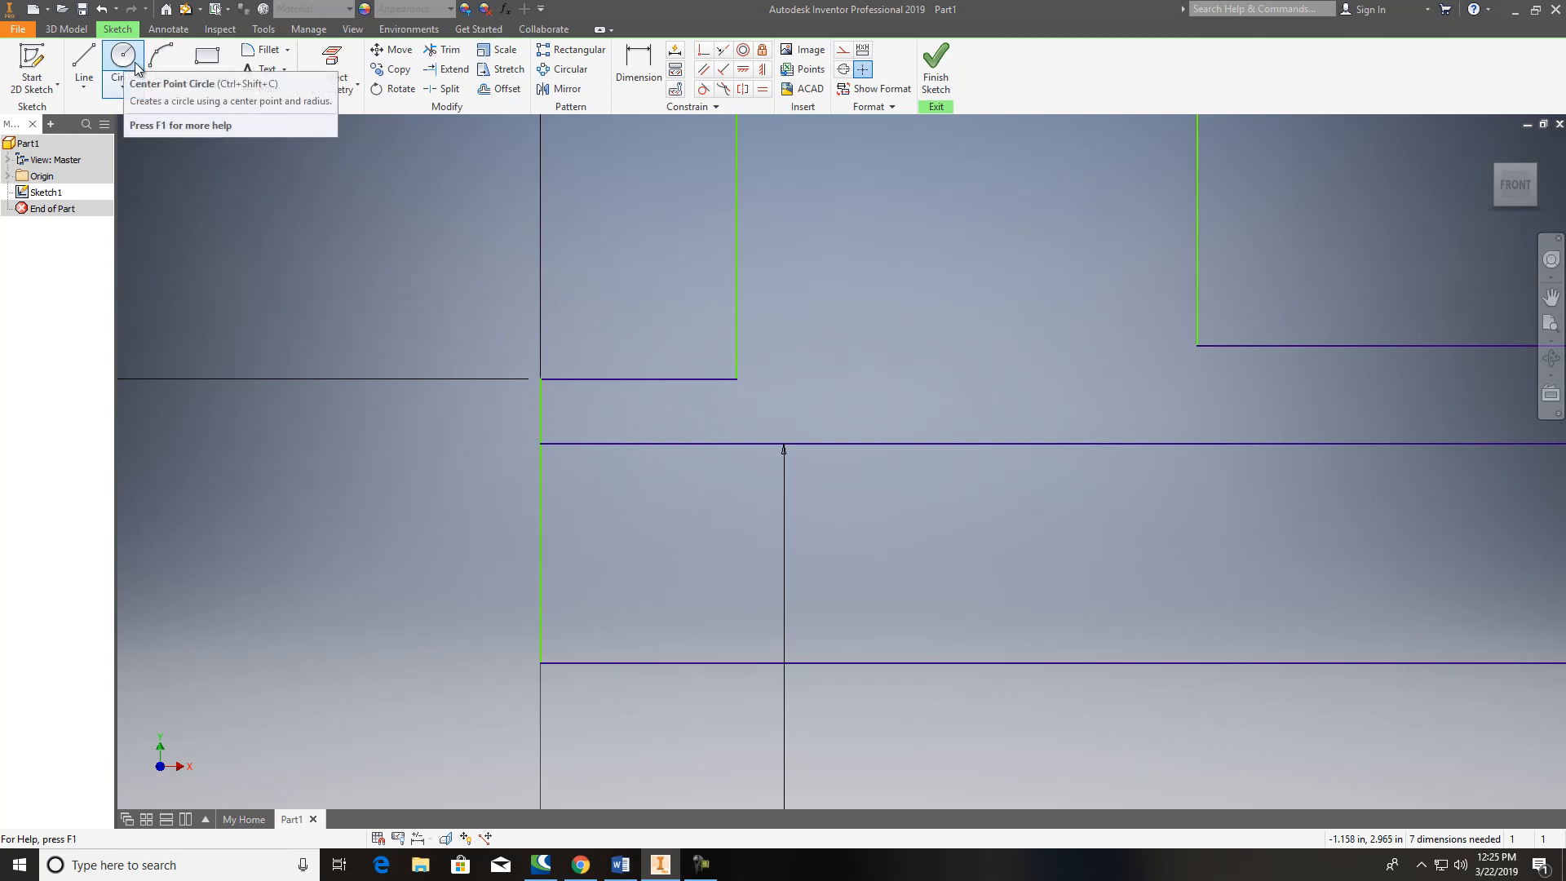
{"action": "left_click", "coordinate": [123, 59]}
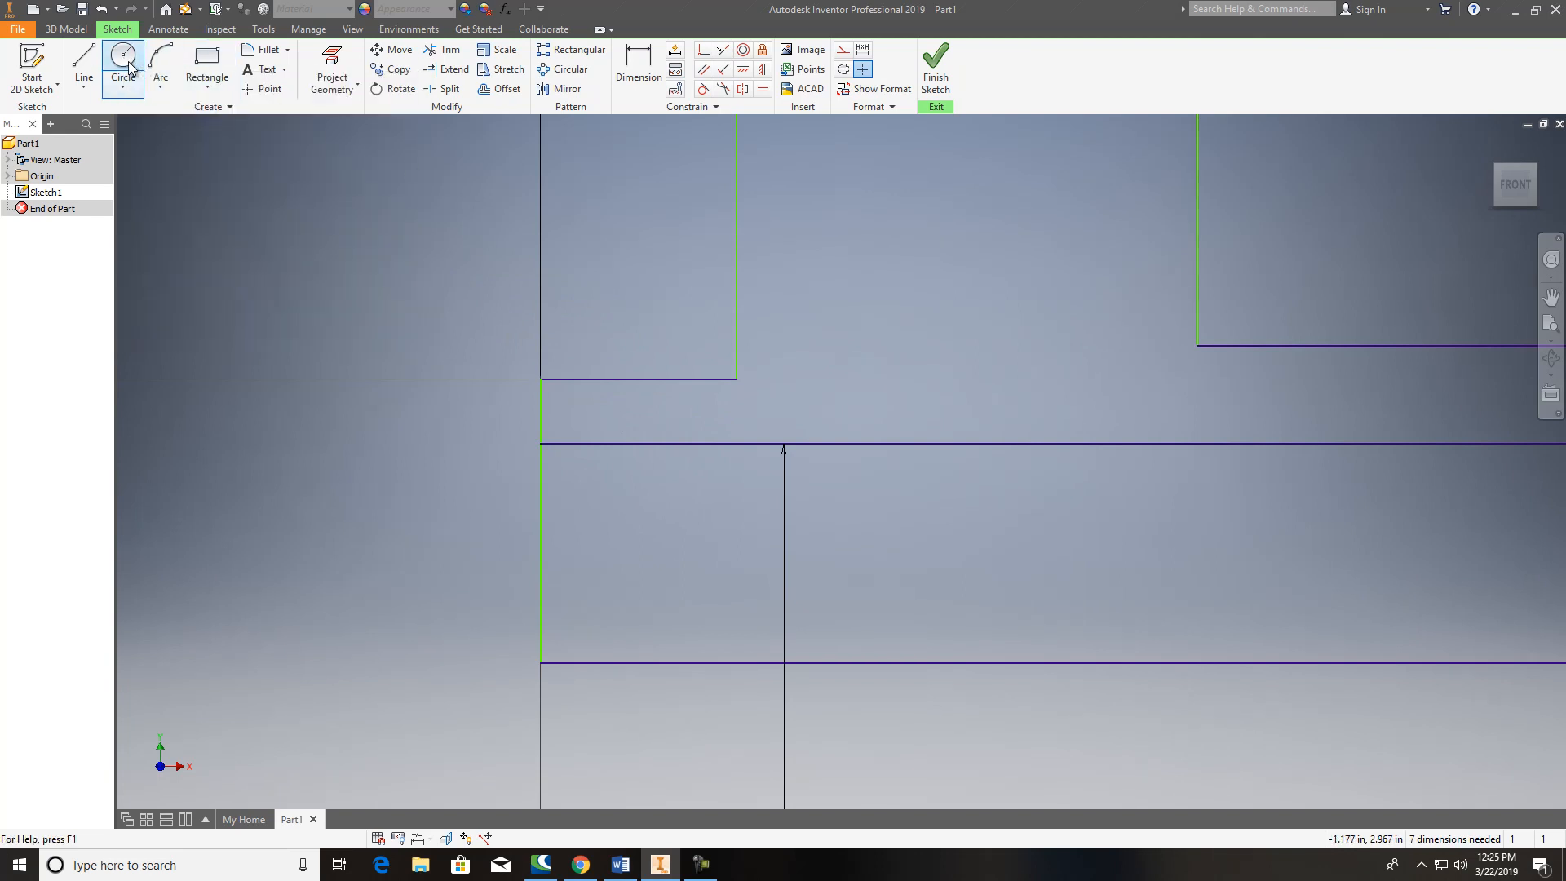
{"action": "left_click", "coordinate": [541, 379]}
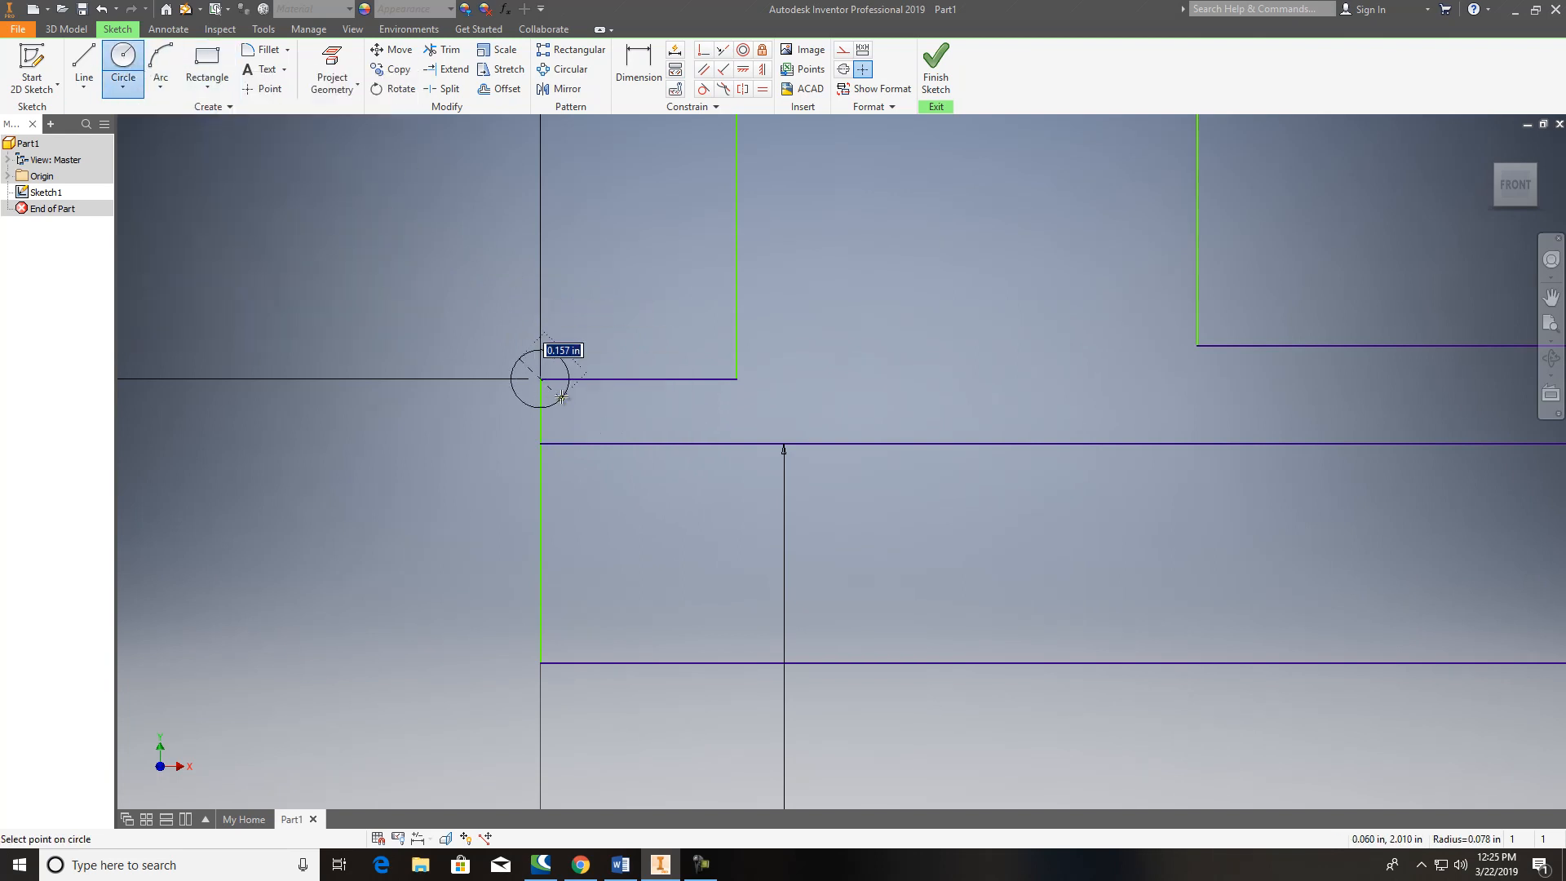
{"action": "left_click", "coordinate": [541, 445]}
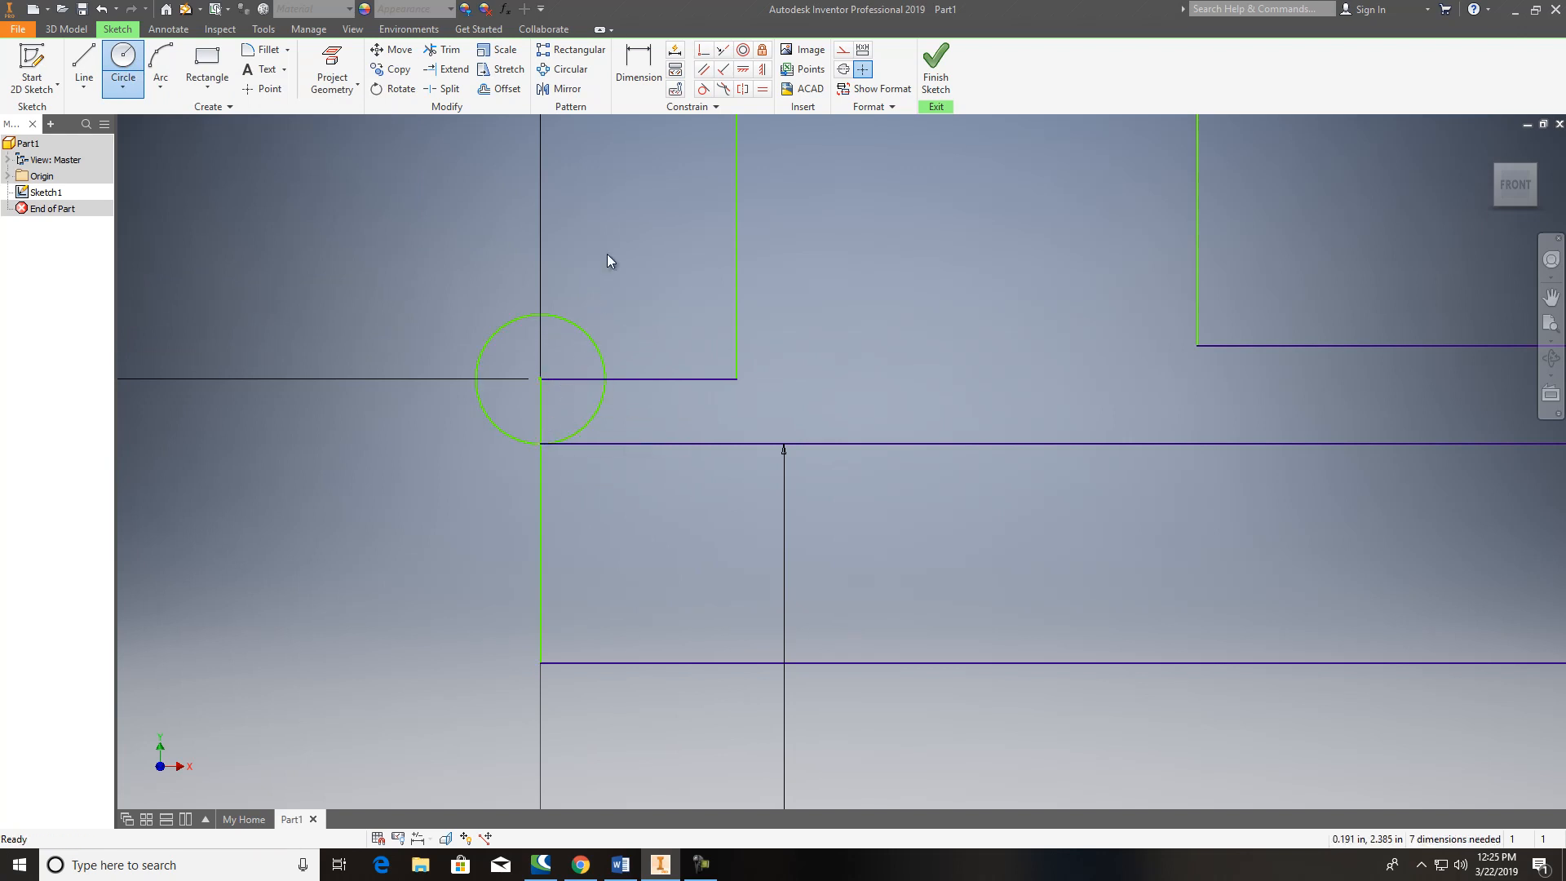
Step: Trim the circle and the corner lines inside it to leave a concave quarter arc at the profile's upper-left corner
{"action": "left_click", "coordinate": [441, 50]}
{"action": "left_click", "coordinate": [570, 320]}
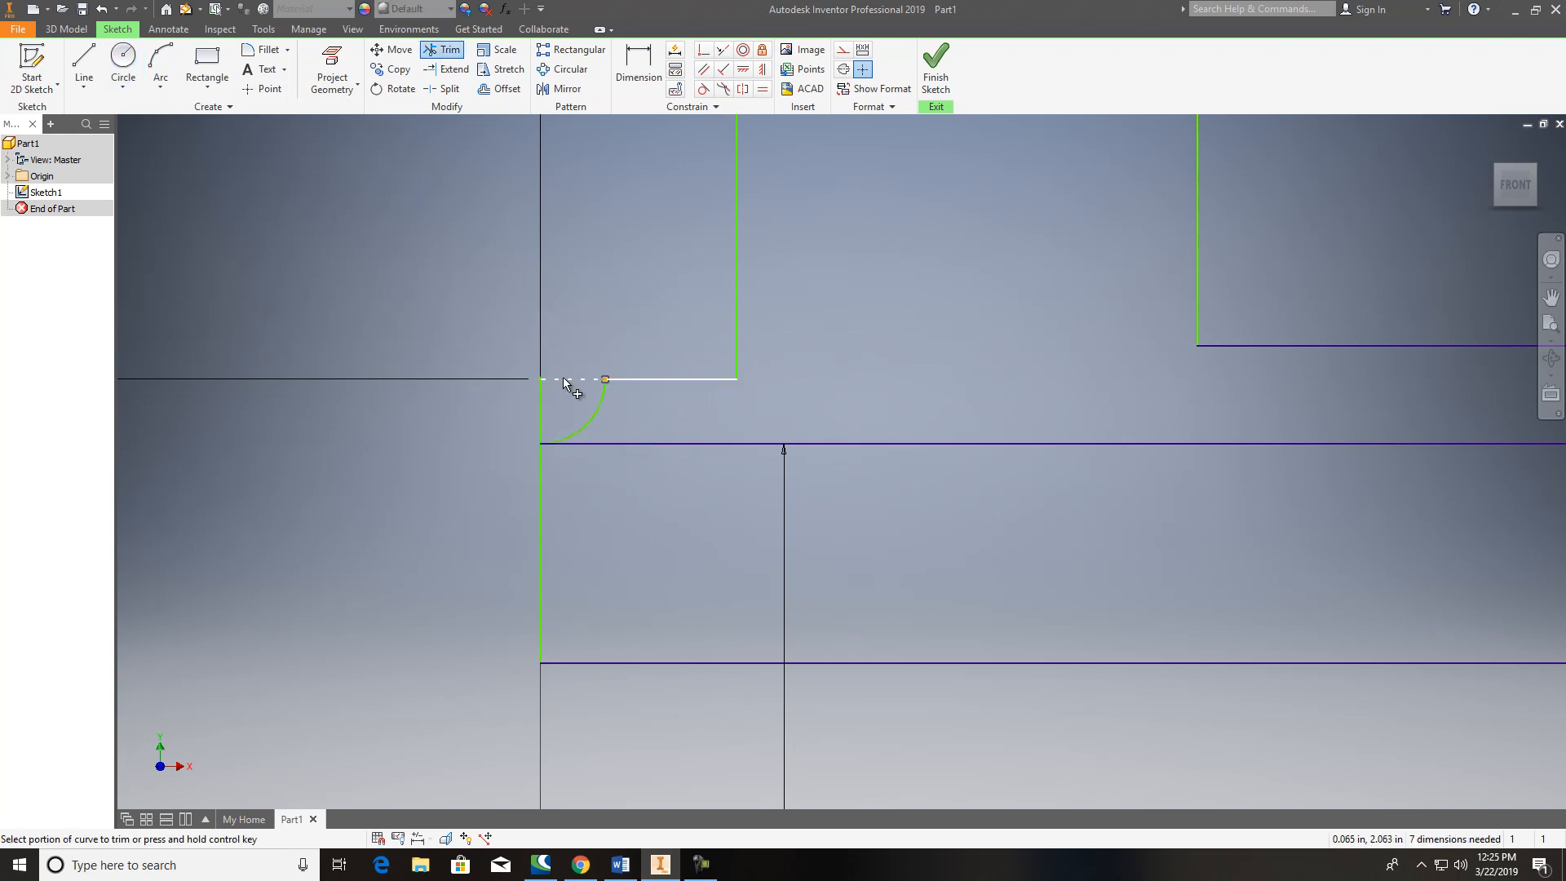
{"action": "left_click", "coordinate": [561, 377]}
{"action": "left_click", "coordinate": [545, 408]}
{"action": "right_click", "coordinate": [499, 424]}
{"action": "left_click", "coordinate": [551, 425]}
Step: Delete the offset guide line that crosses the profile at the arc's lower end
{"action": "scroll", "coordinate": [568, 436], "scroll_direction": "up", "scroll_amount": 3}
{"action": "scroll", "coordinate": [569, 439], "scroll_direction": "down", "scroll_amount": 2}
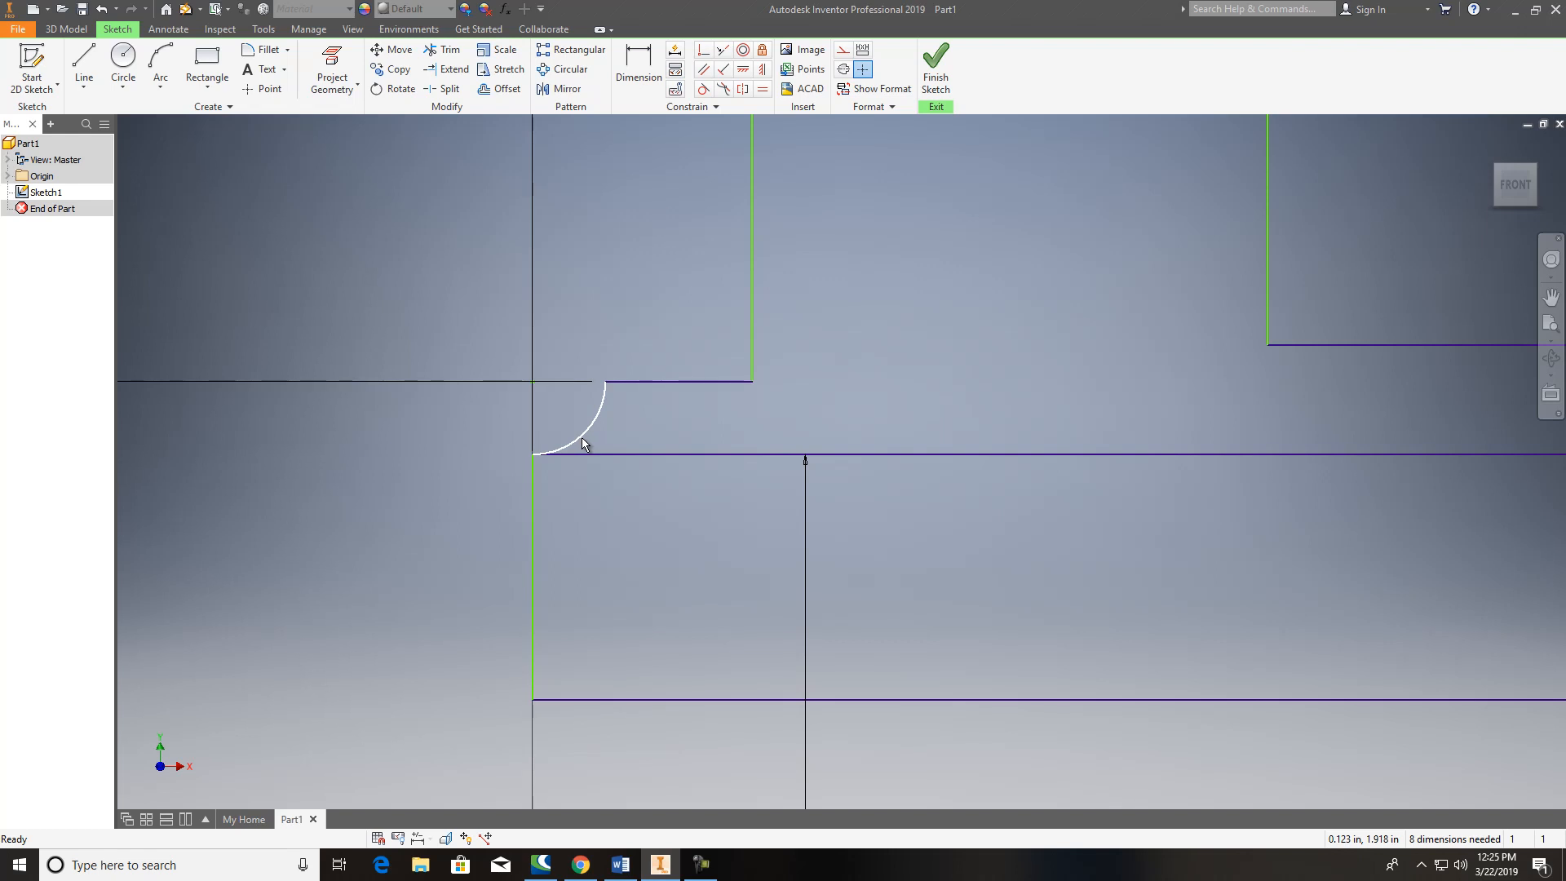
{"action": "scroll", "coordinate": [611, 424], "scroll_direction": "up", "scroll_amount": 5}
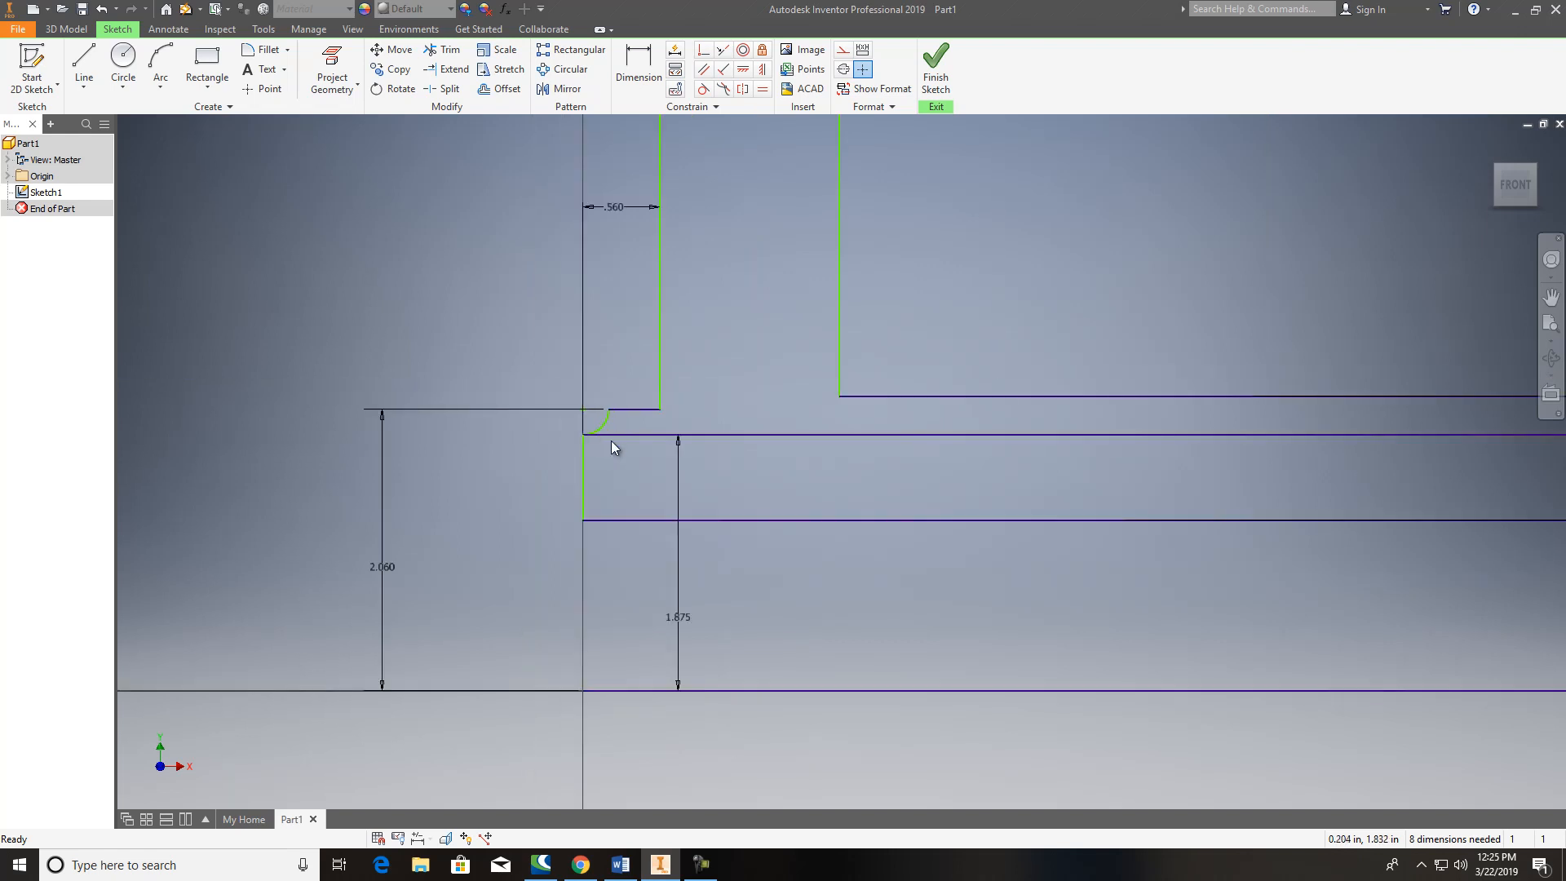
{"action": "middle_click_drag", "start_coordinate": [646, 434], "coordinate": [554, 438]}
{"action": "left_click", "coordinate": [555, 438]}
{"action": "key", "text": "Delete"}
{"action": "scroll", "coordinate": [599, 434], "scroll_direction": "down", "scroll_amount": 2}
{"action": "scroll", "coordinate": [599, 434], "scroll_direction": "up", "scroll_amount": 5}
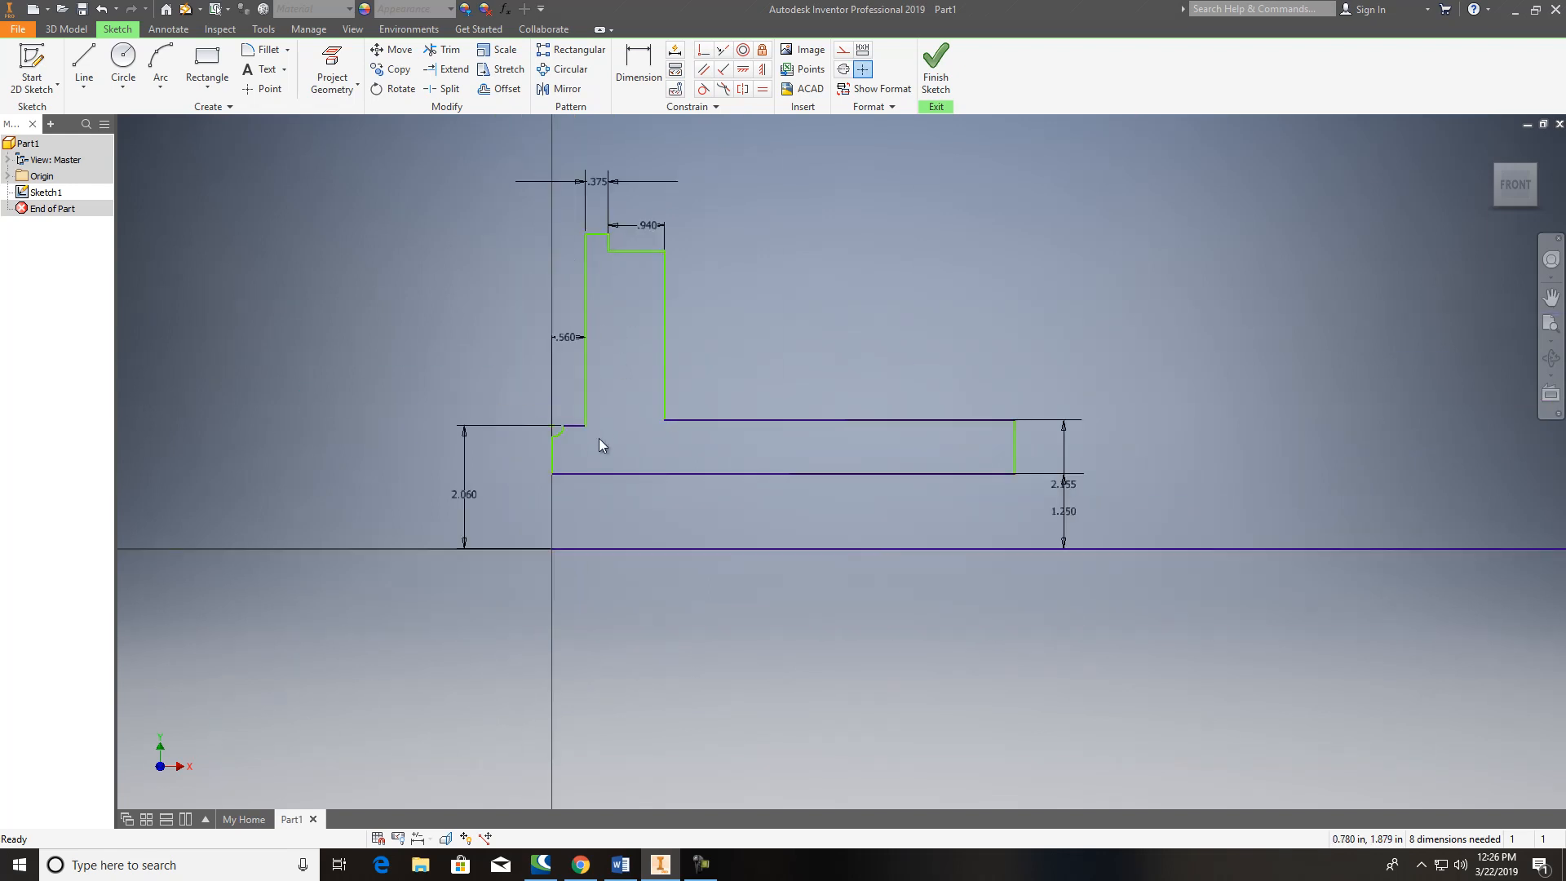
{"action": "scroll", "coordinate": [596, 249], "scroll_direction": "down", "scroll_amount": 2}
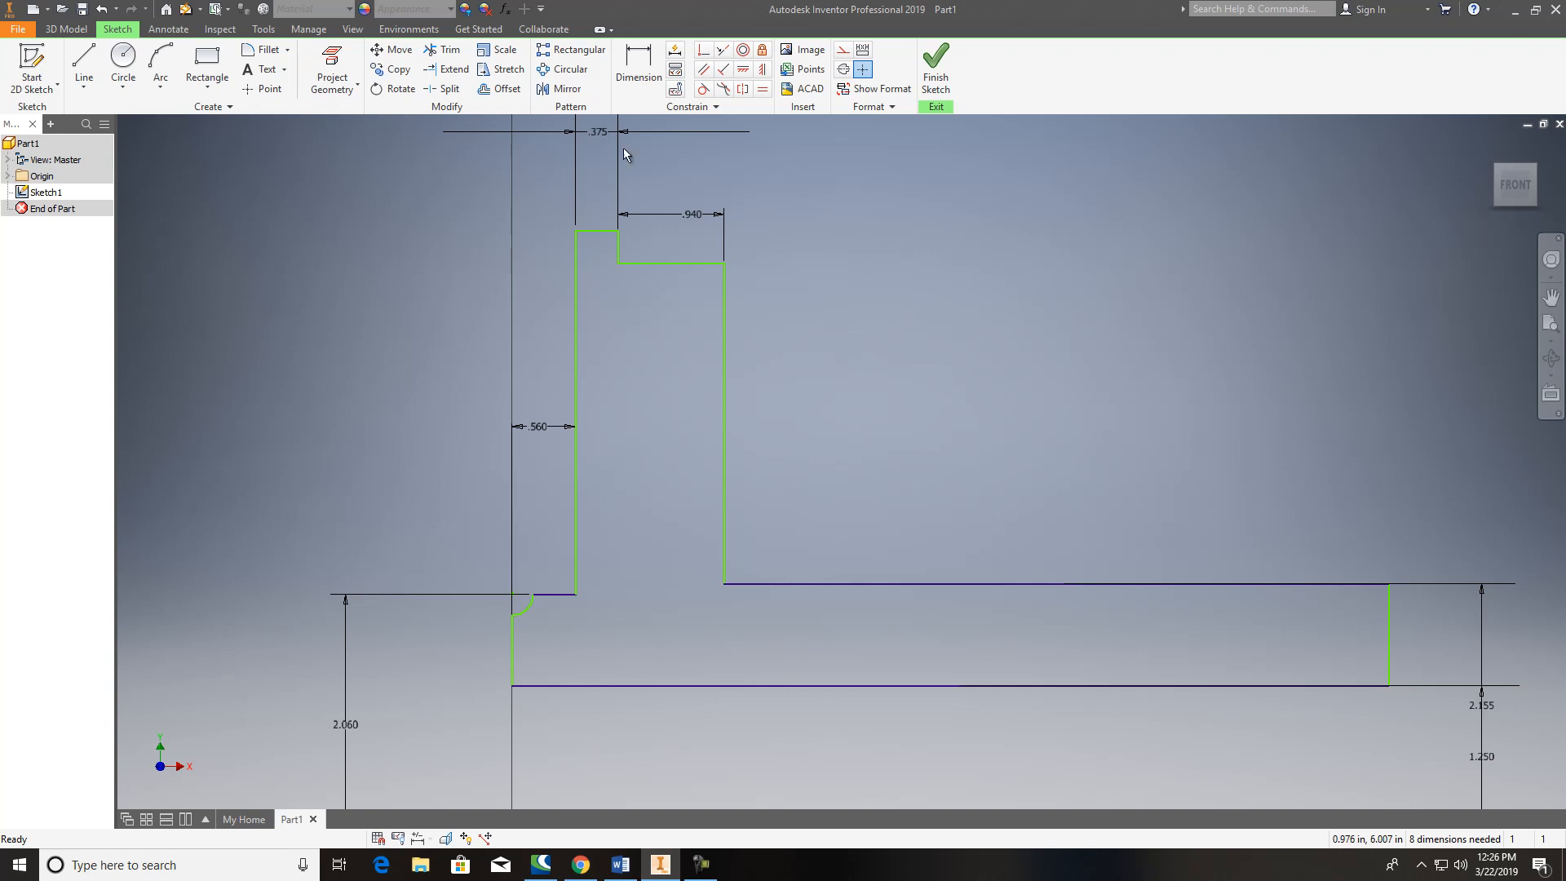
Step: Dimension the height of the small lip's top edge above the axis line as 10.221/2 in
{"action": "left_click", "coordinate": [638, 65]}
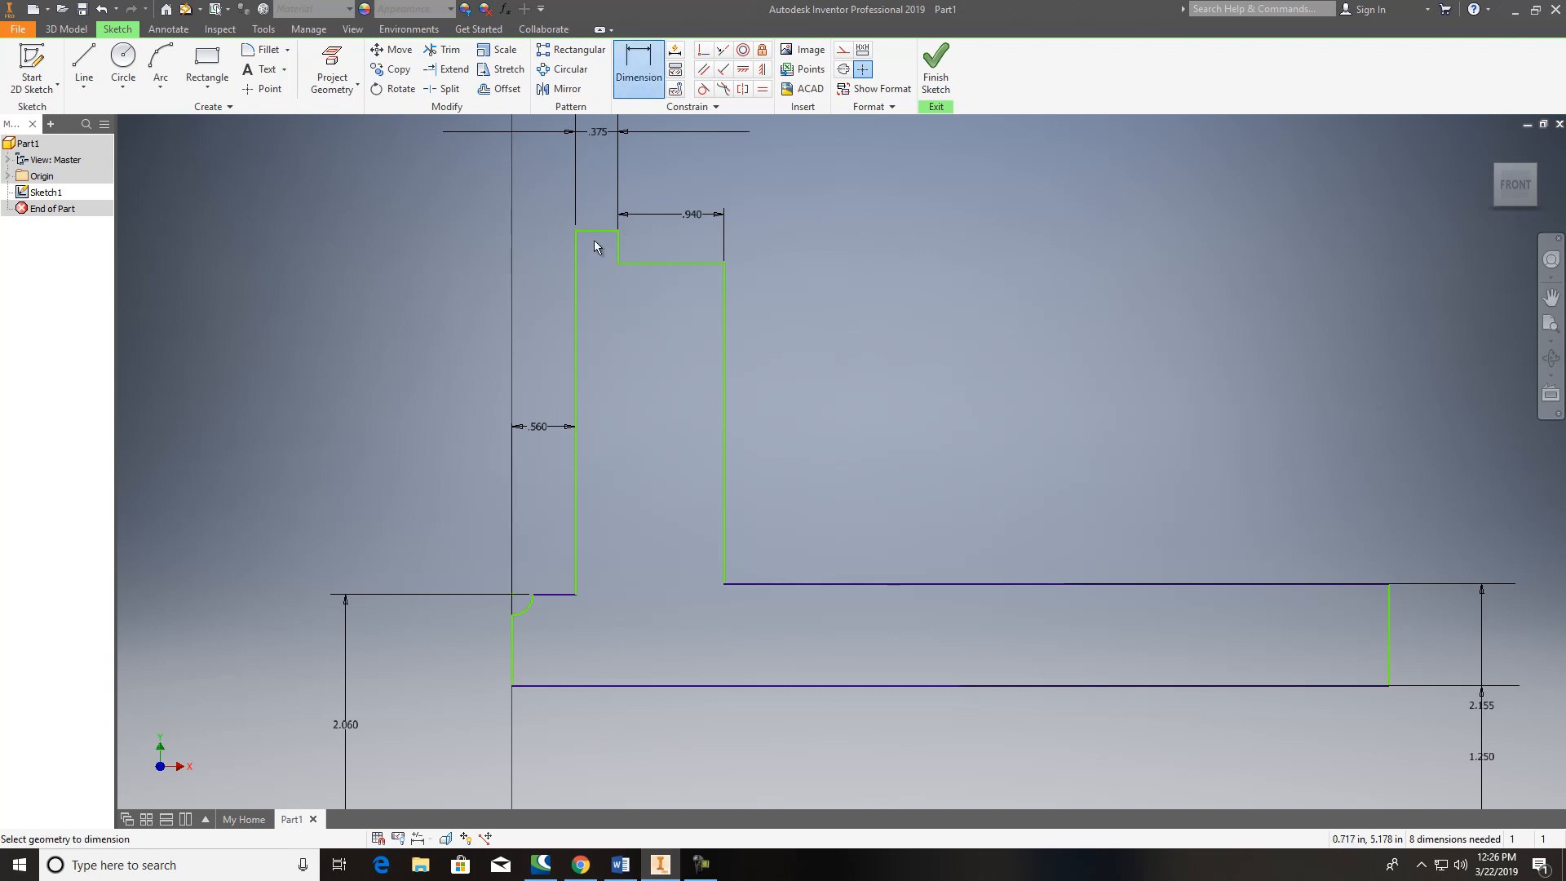
{"action": "scroll", "coordinate": [657, 433], "scroll_direction": "up", "scroll_amount": 2}
{"action": "scroll", "coordinate": [657, 434], "scroll_direction": "down", "scroll_amount": 5}
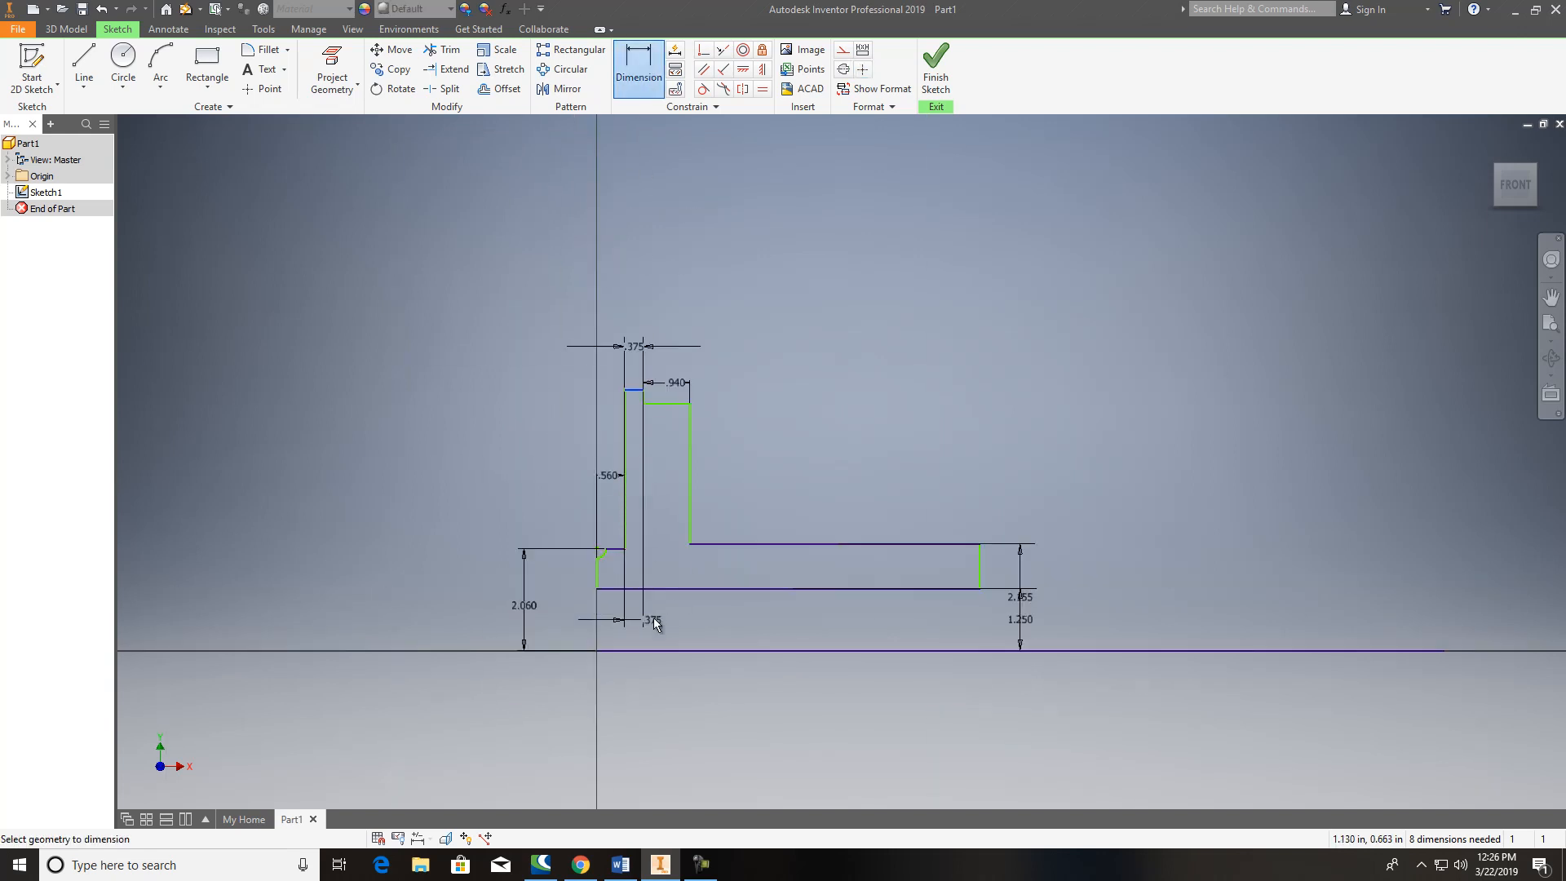
{"action": "left_click", "coordinate": [646, 657]}
{"action": "left_click", "coordinate": [634, 390]}
{"action": "left_click", "coordinate": [408, 541]}
{"action": "type", "text": "10.221/2"}
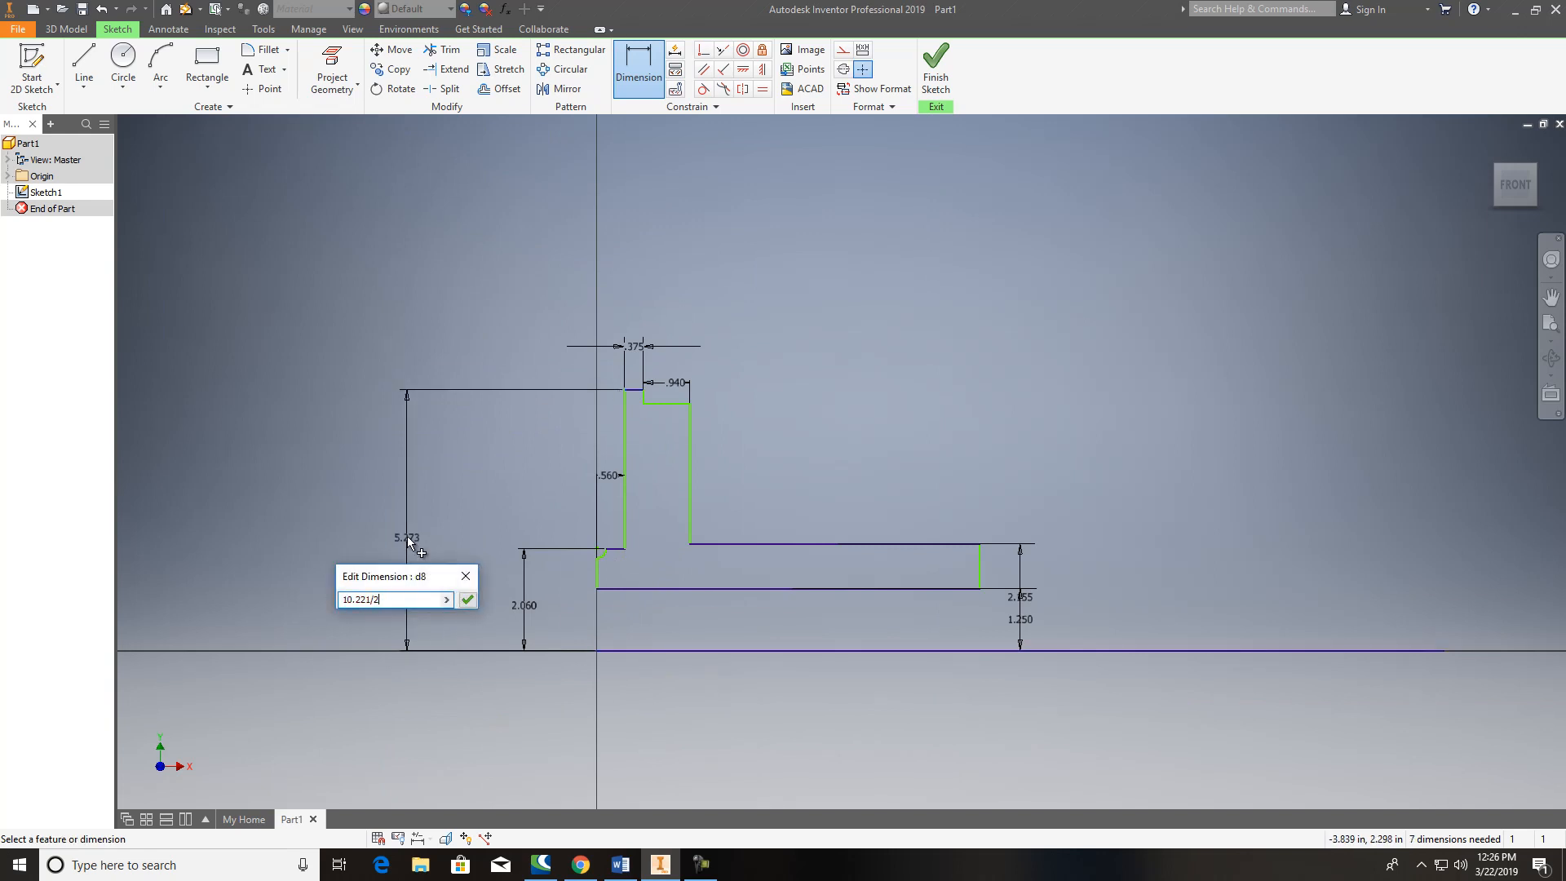
{"action": "key", "text": "Return"}
Step: Dimension the height of the raised section's top edge, beside the lip, above the axis line as 9.75/2 in
{"action": "left_click", "coordinate": [677, 404]}
{"action": "left_click", "coordinate": [670, 651]}
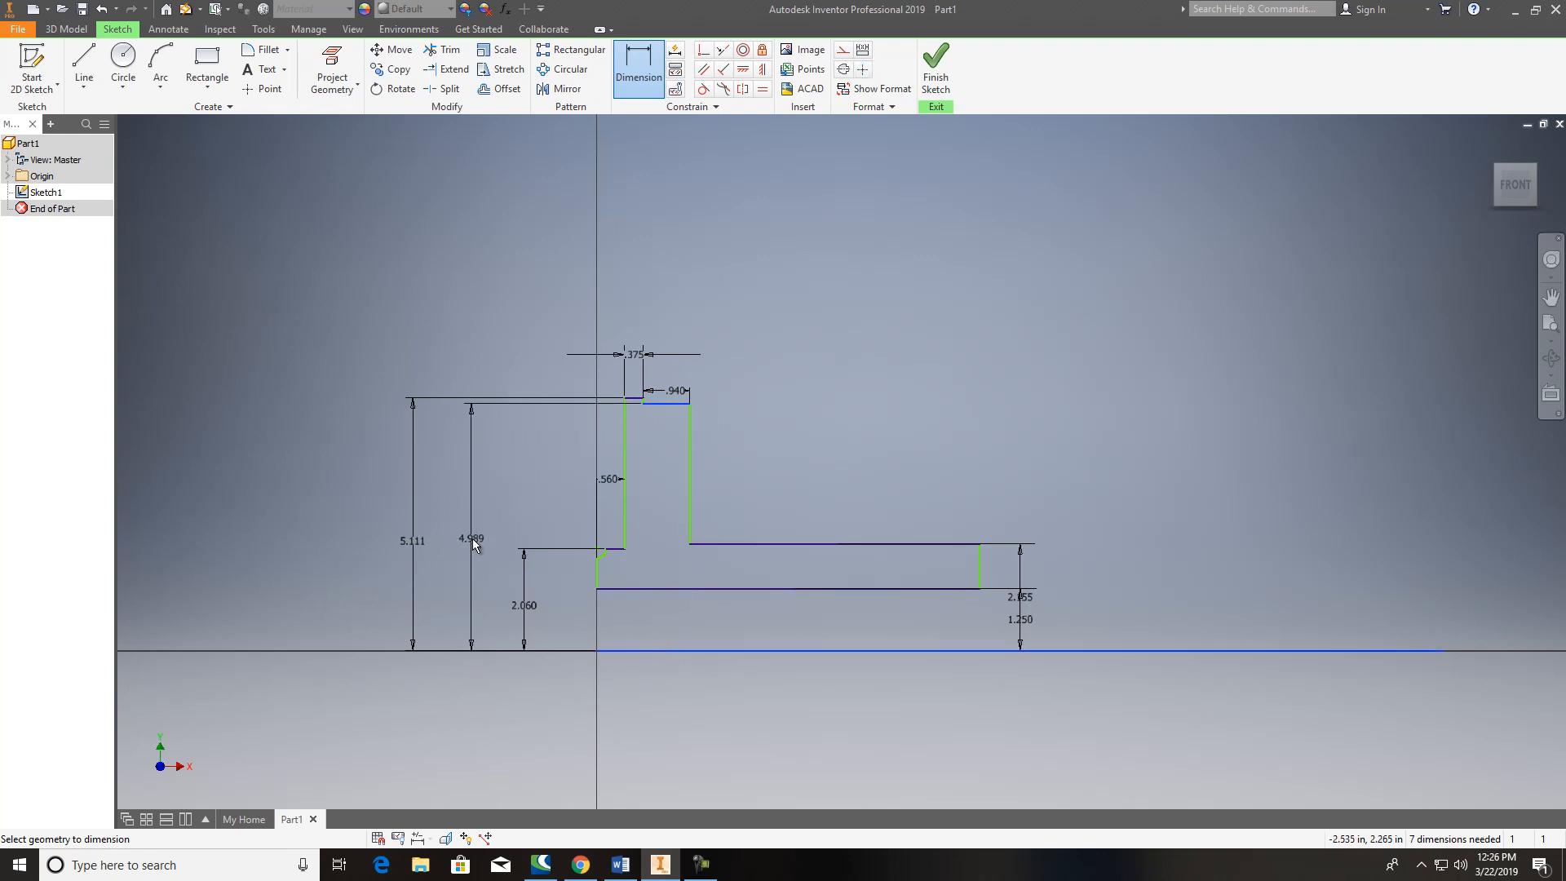
{"action": "left_click", "coordinate": [474, 544]}
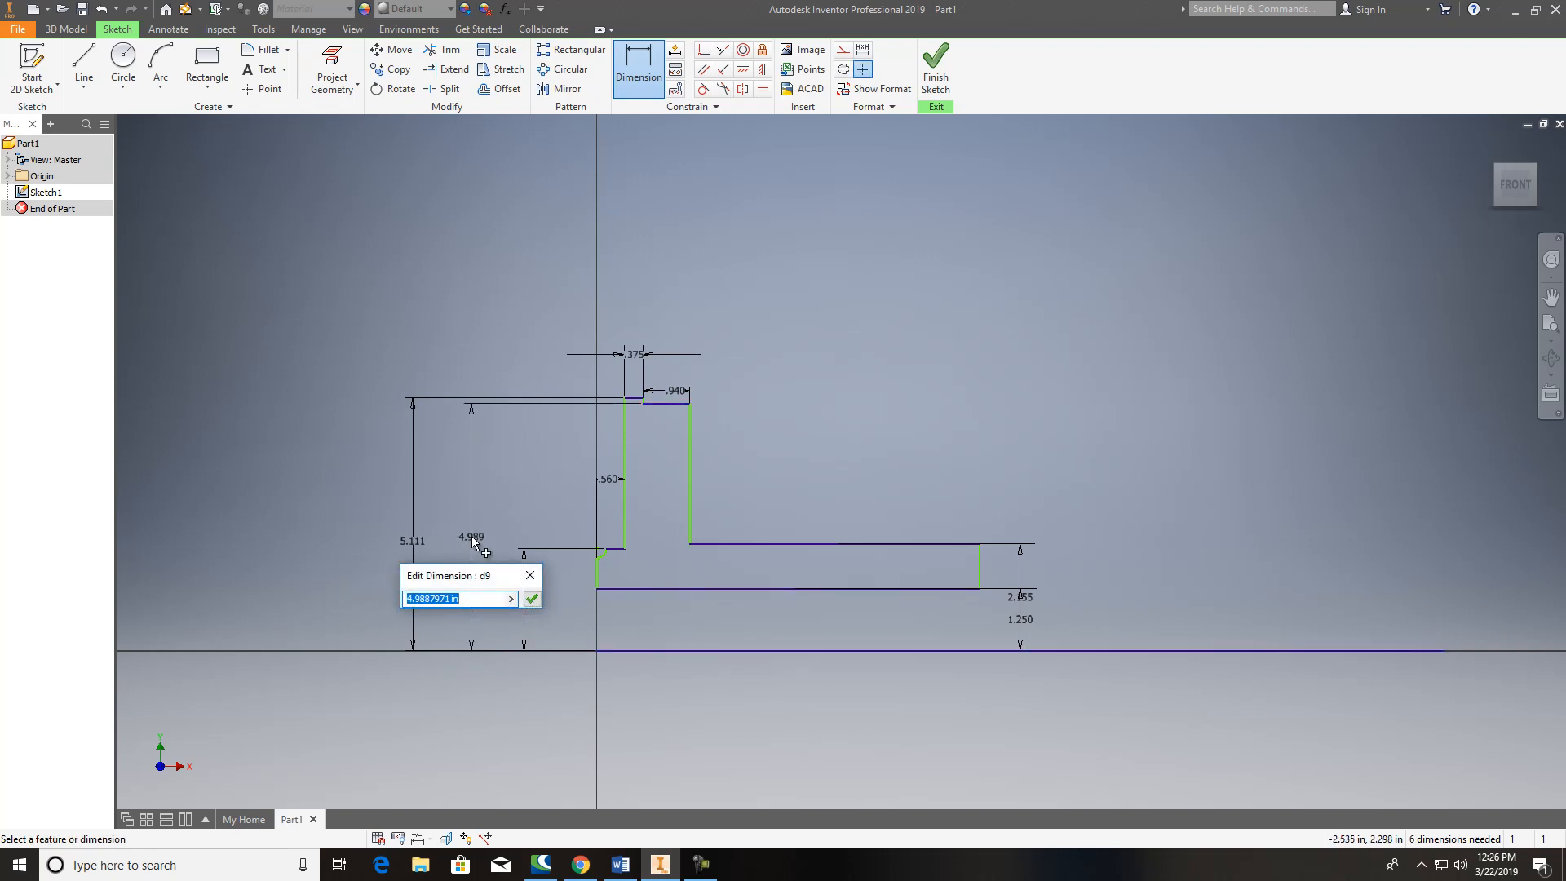
{"action": "type", "text": "9.75/2"}
{"action": "key", "text": "Return"}
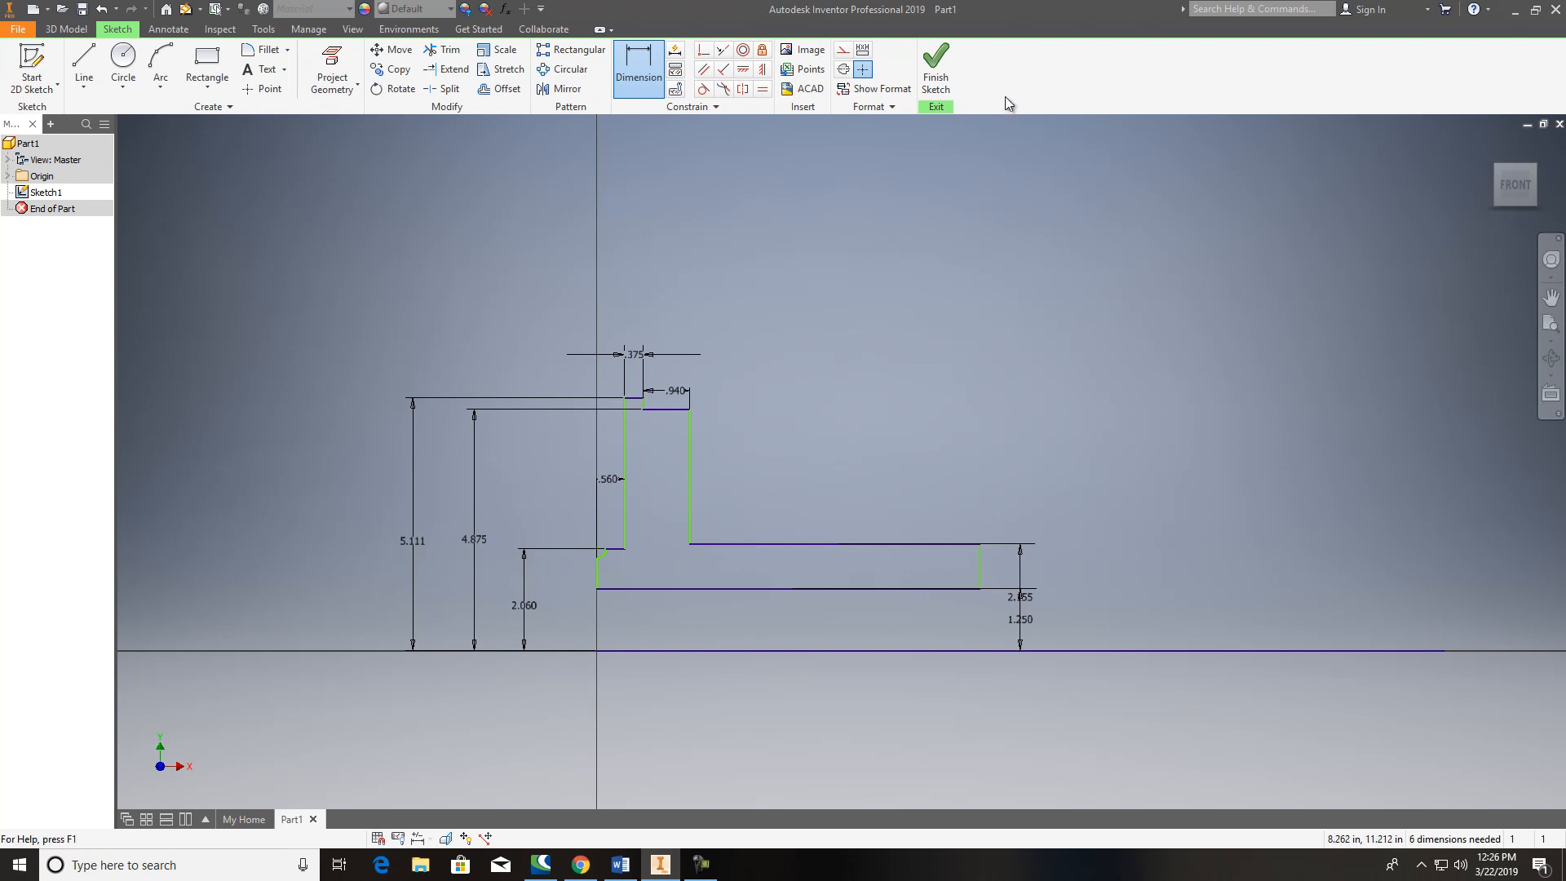
Step: Finish the sketch and revolve the closed profile a full turn about the long axis line as a solid
{"action": "left_click", "coordinate": [937, 67]}
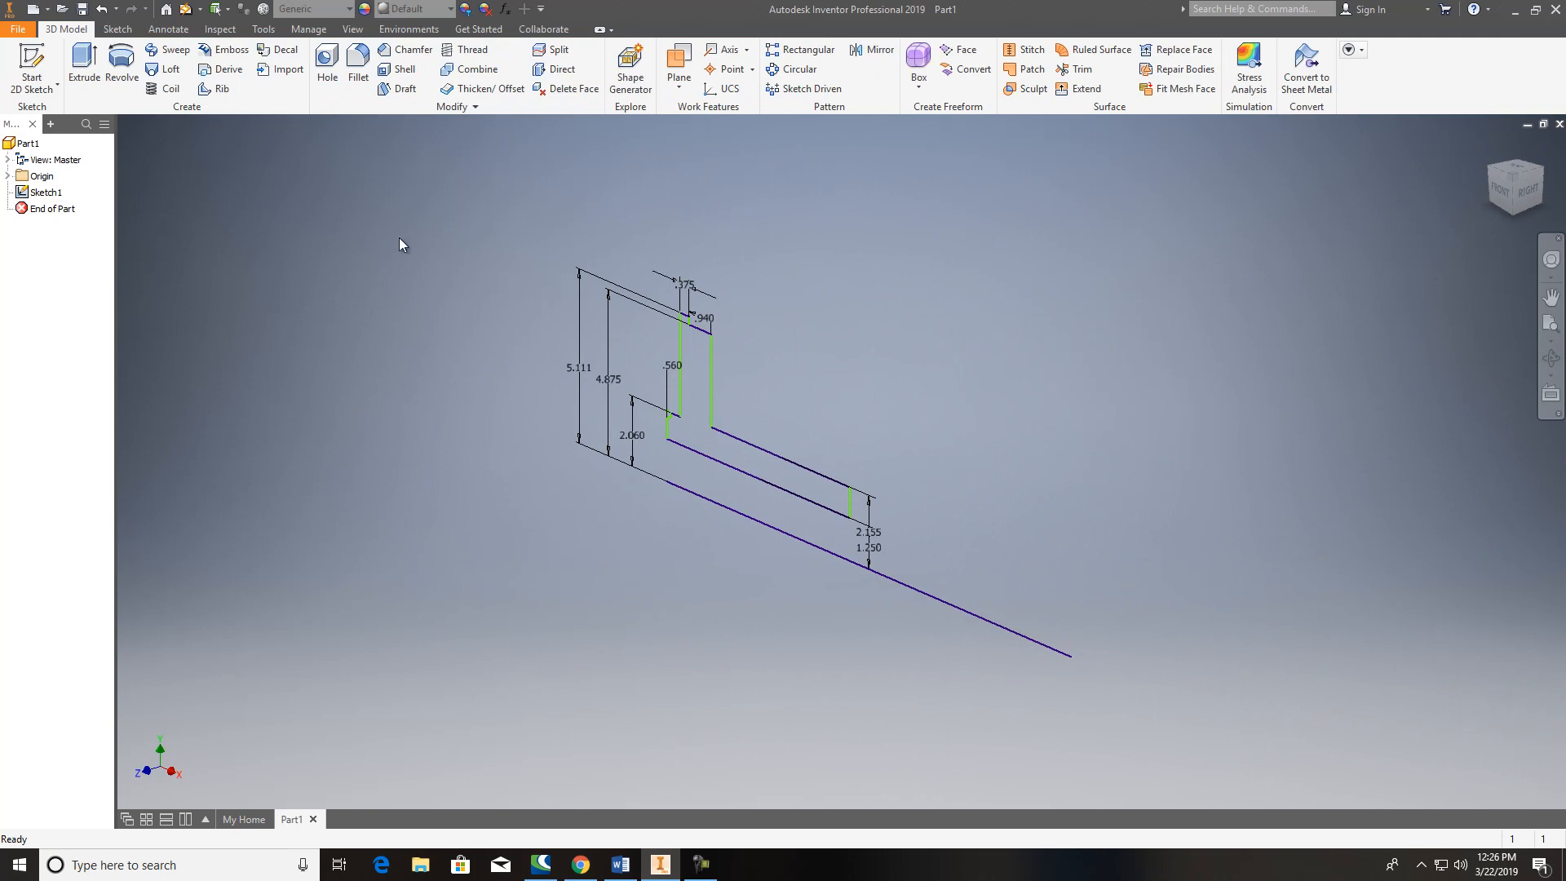
{"action": "left_click", "coordinate": [132, 79]}
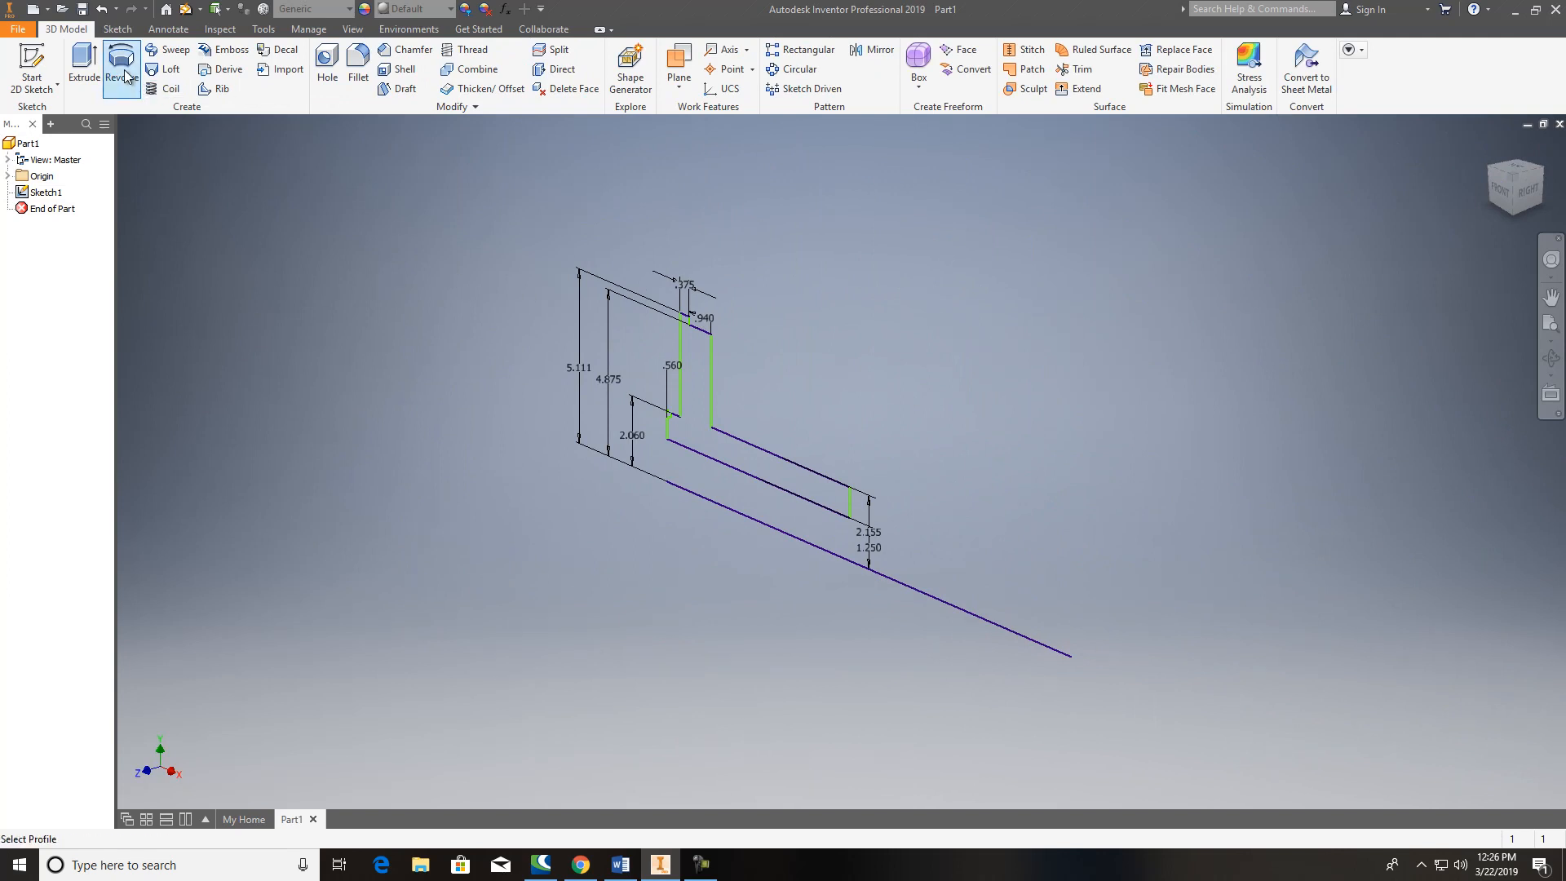
{"action": "left_click", "coordinate": [695, 380]}
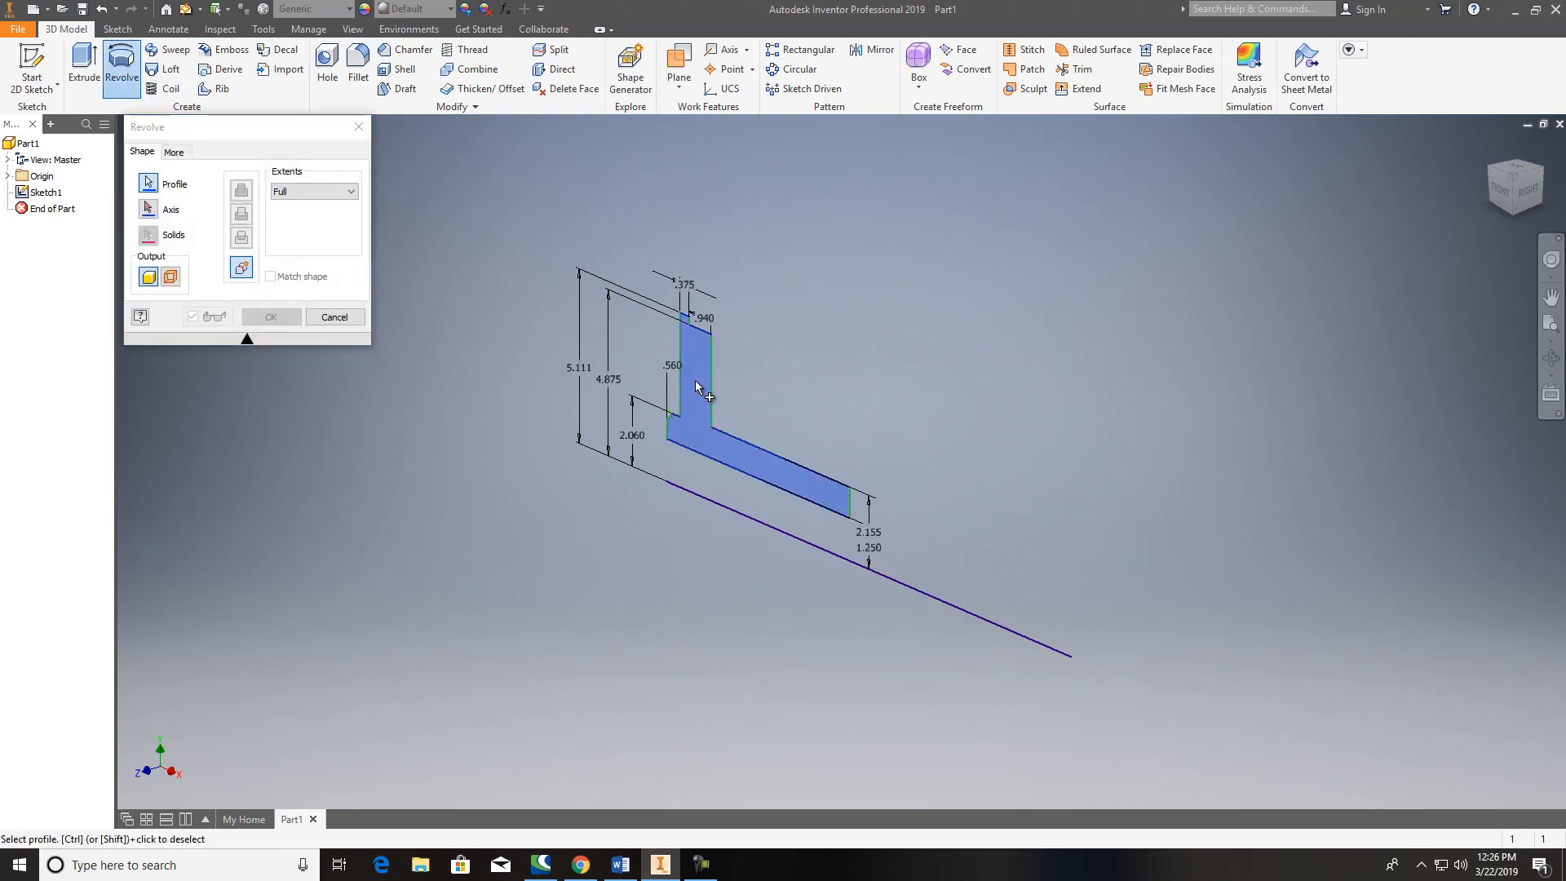
{"action": "left_click", "coordinate": [740, 512]}
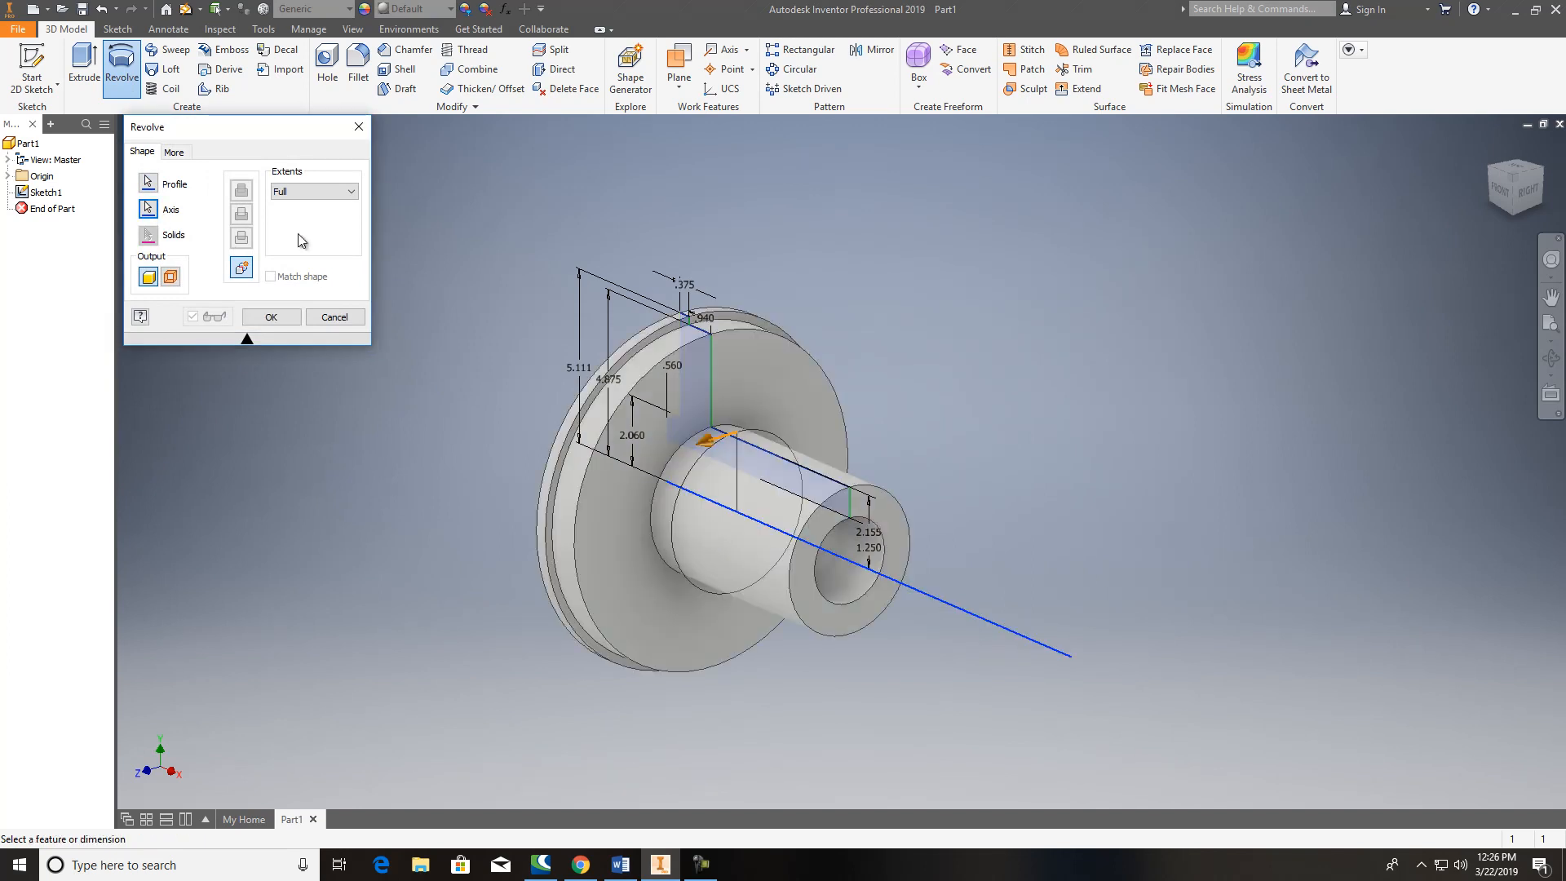
{"action": "left_click", "coordinate": [1551, 297]}
{"action": "left_click_drag", "start_coordinate": [840, 530], "coordinate": [823, 531]}
{"action": "middle_click_drag", "start_coordinate": [1561, 192], "coordinate": [148, 328], "text": "shift"}
{"action": "key", "text": "F6"}
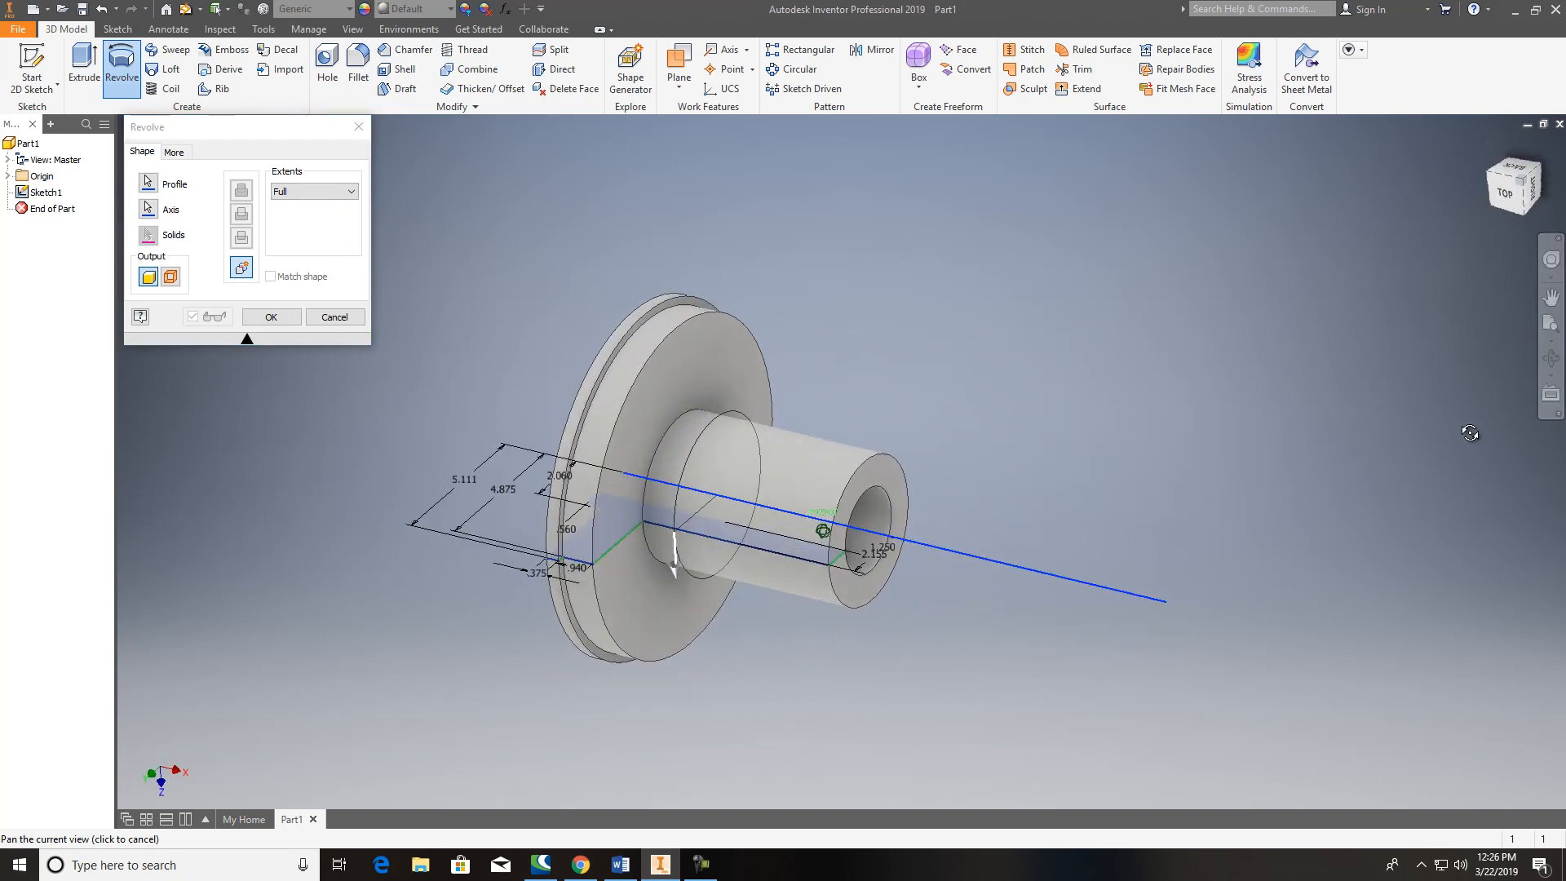
{"action": "left_click", "coordinate": [272, 320]}
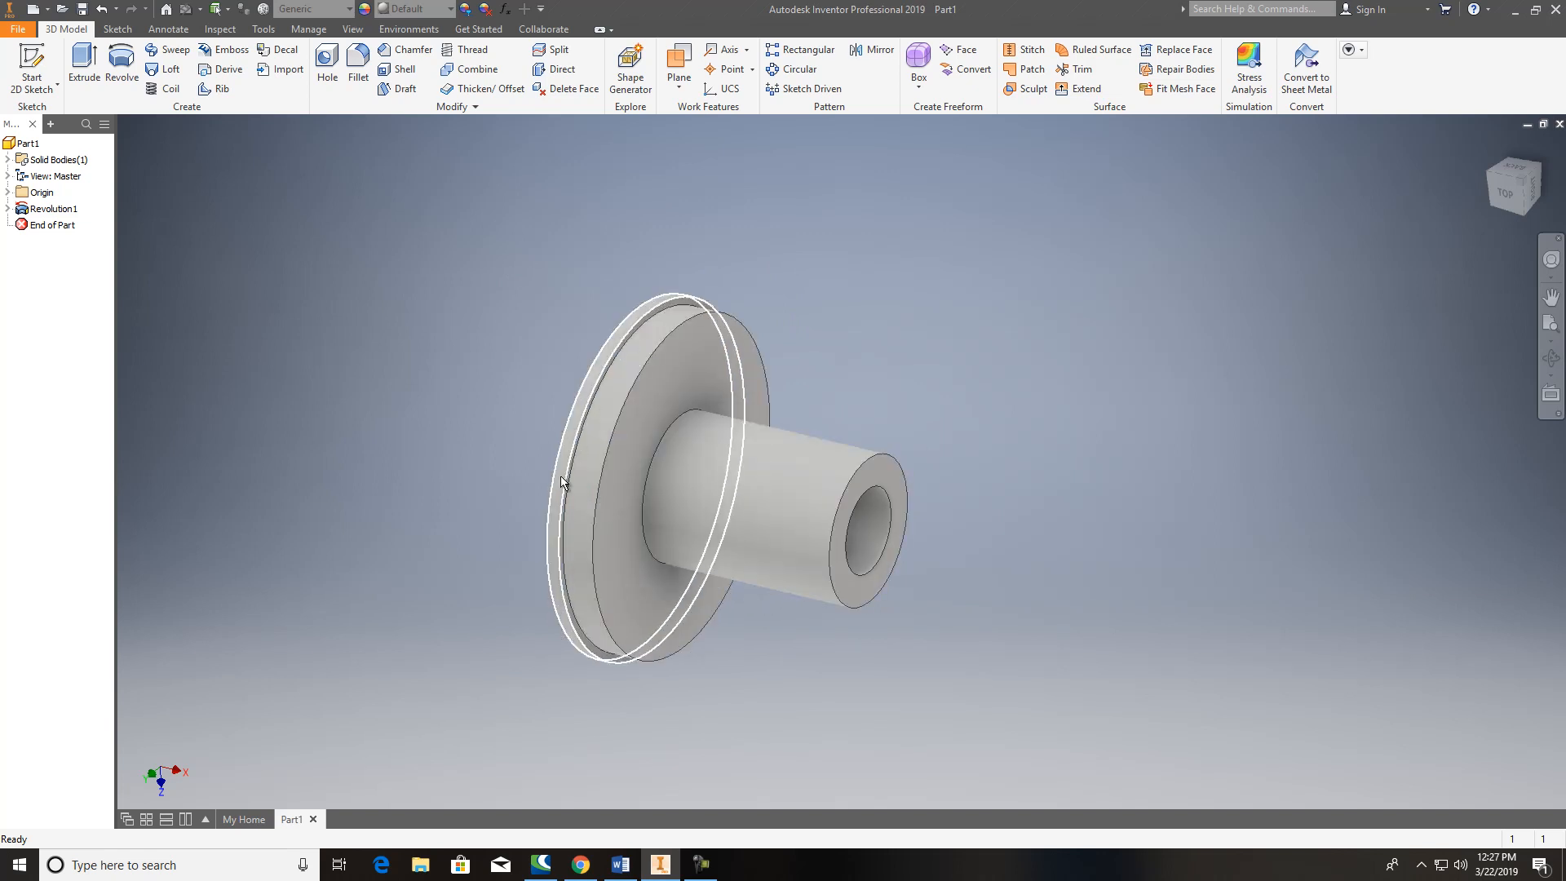
Step: Fillet the inner corner where the small lip meets the flange's raised section with a 0.12 in radius
{"action": "scroll", "coordinate": [555, 480], "scroll_direction": "down", "scroll_amount": 5}
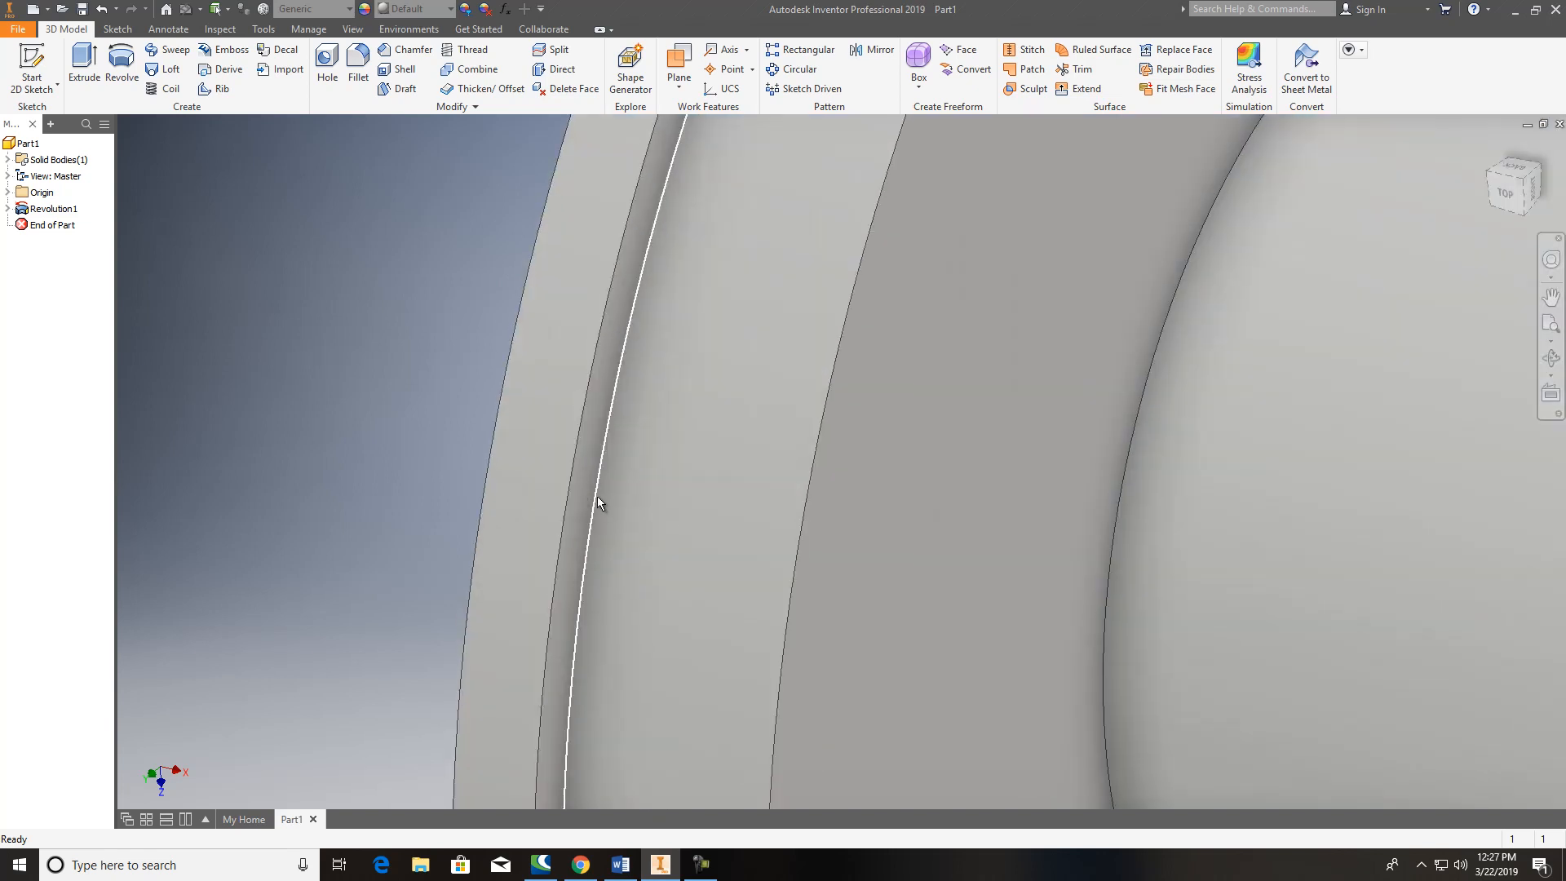
{"action": "scroll", "coordinate": [598, 497], "scroll_direction": "up", "scroll_amount": 5}
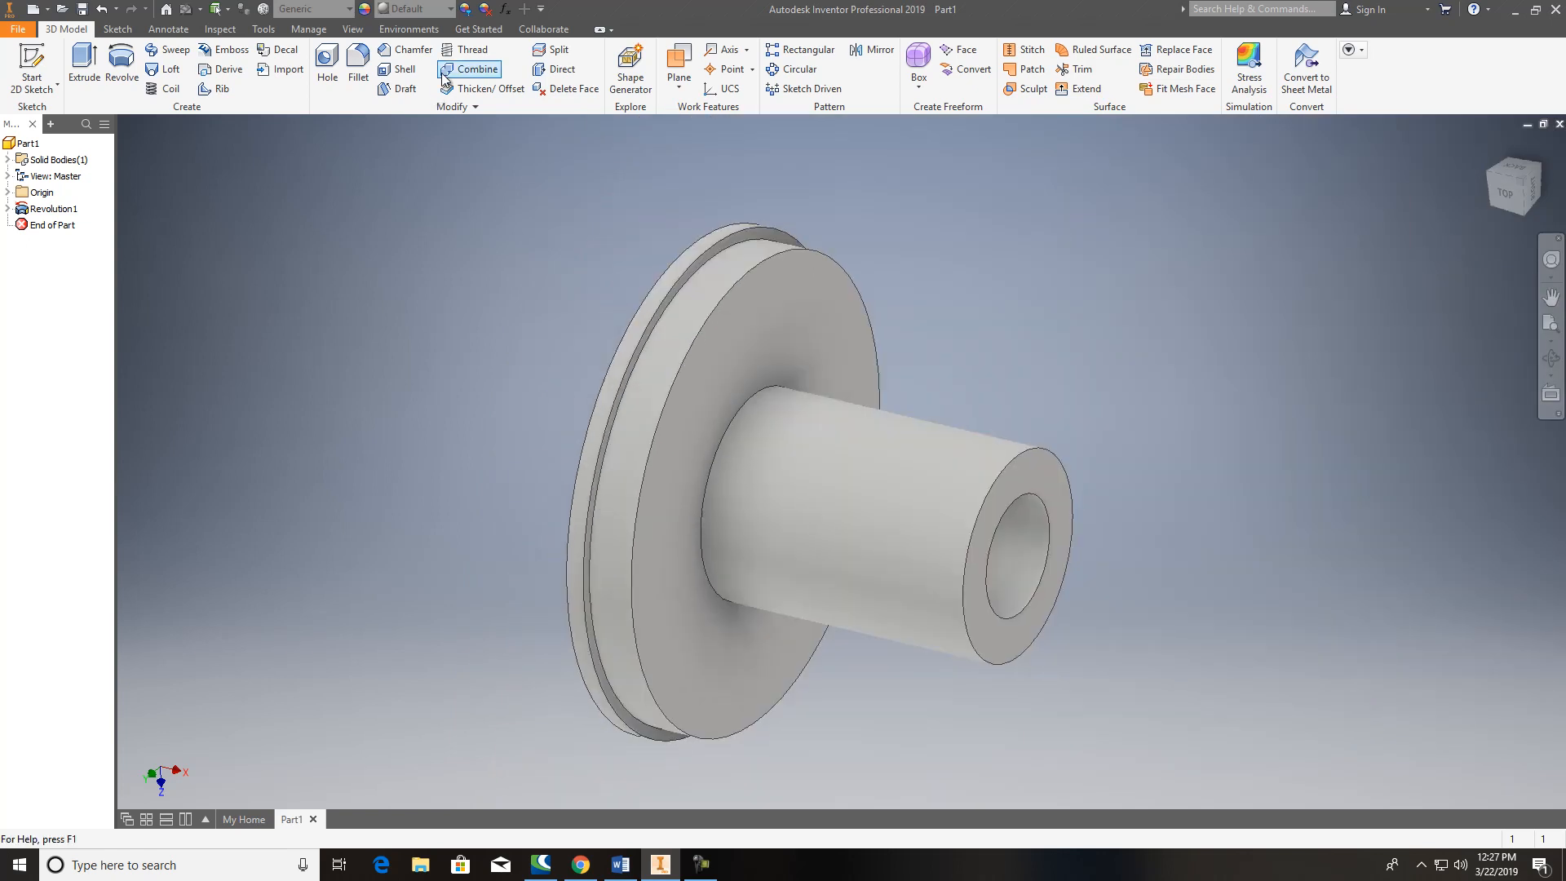
{"action": "left_click", "coordinate": [359, 65]}
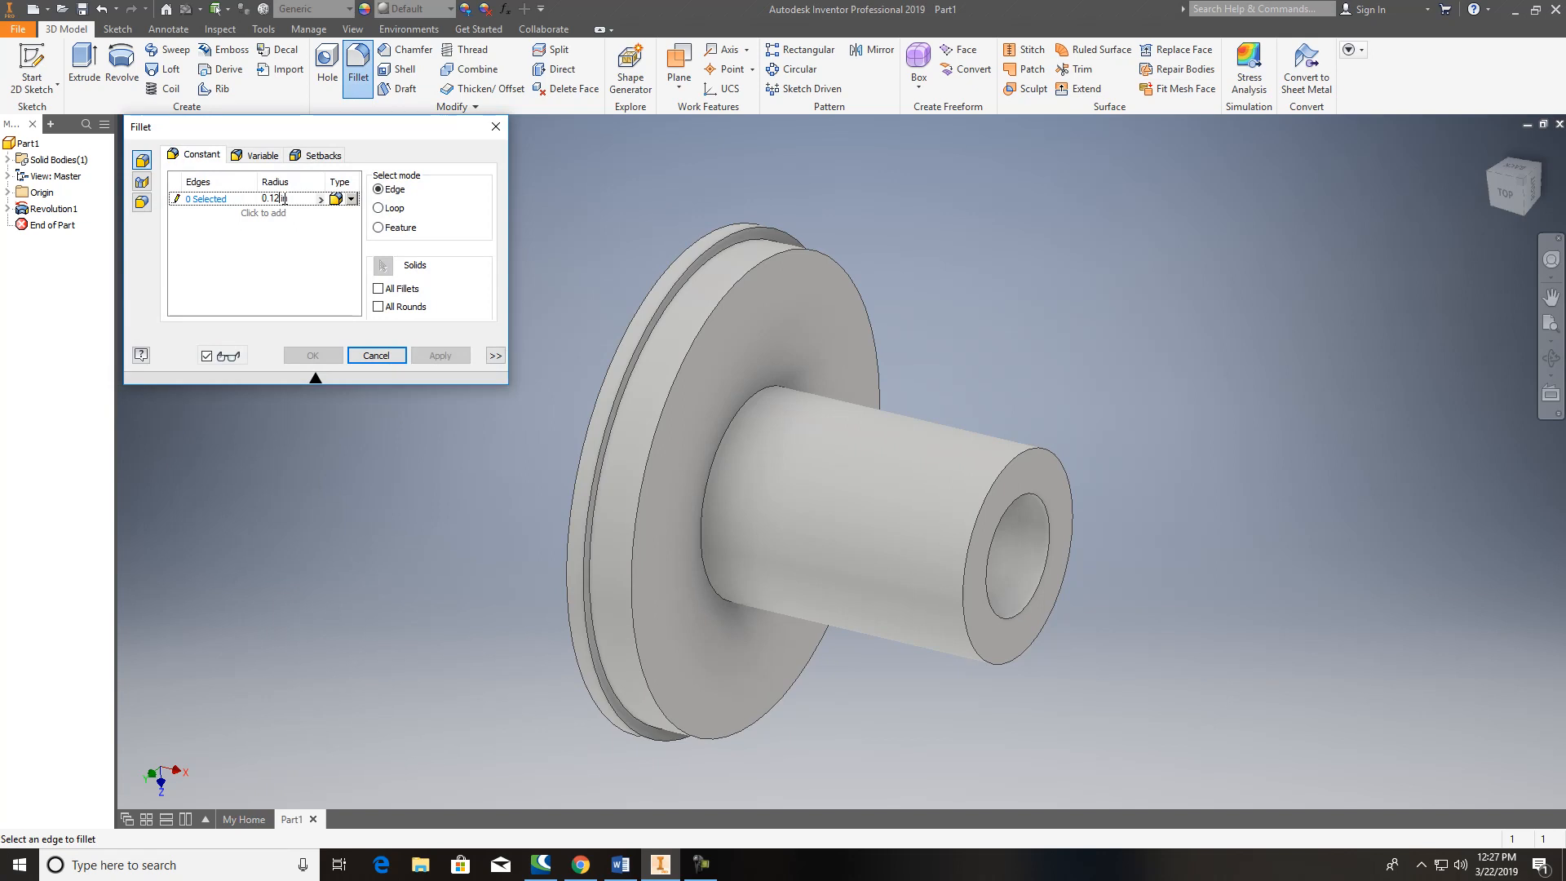
{"action": "left_click", "coordinate": [204, 199]}
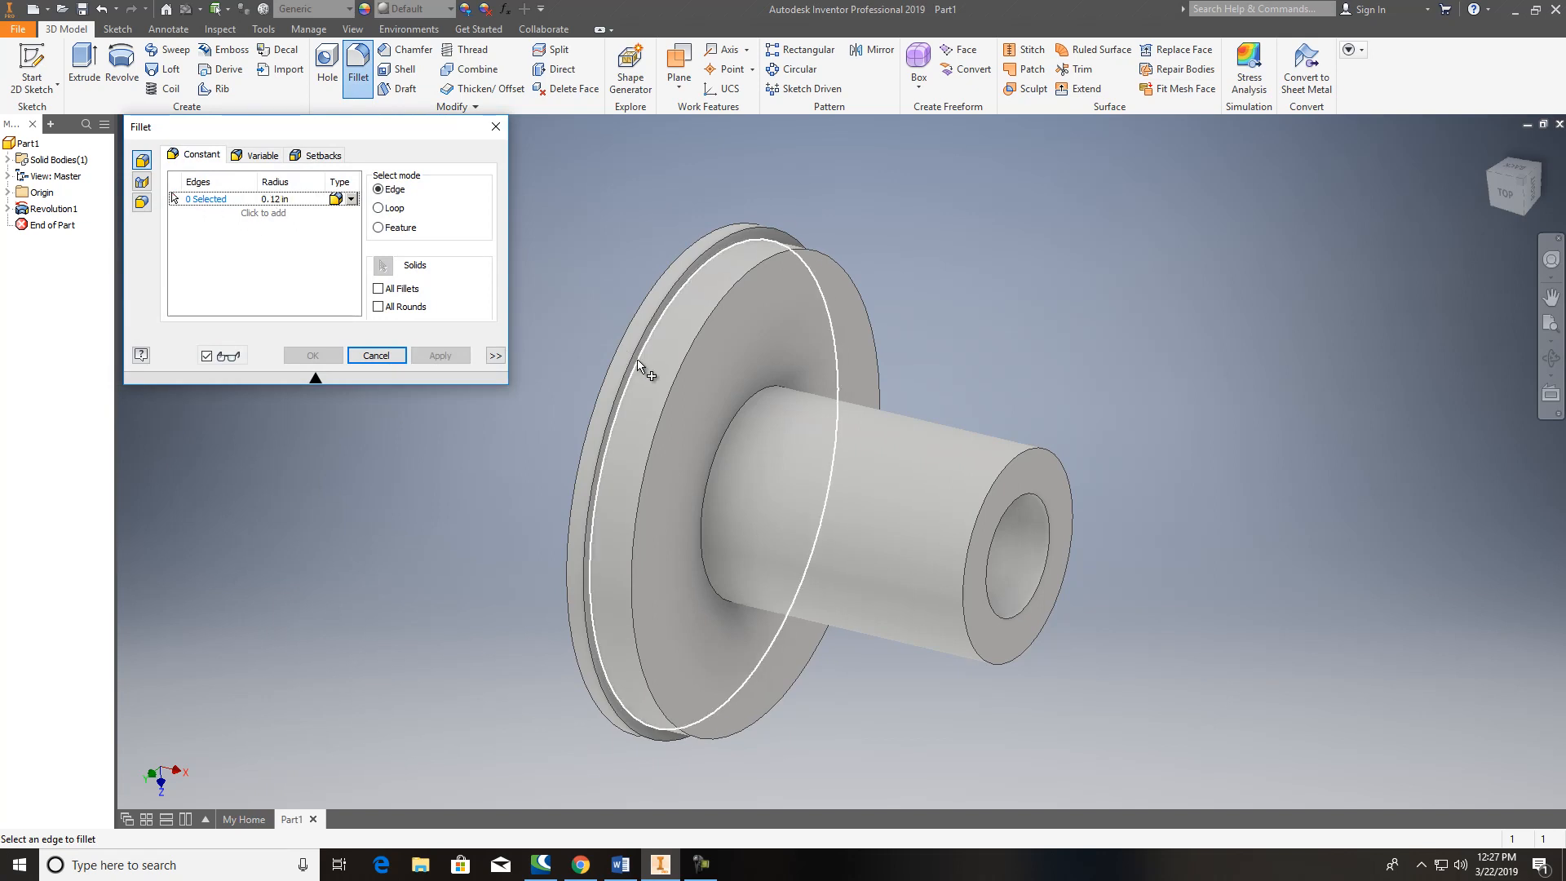
{"action": "left_click", "coordinate": [658, 376]}
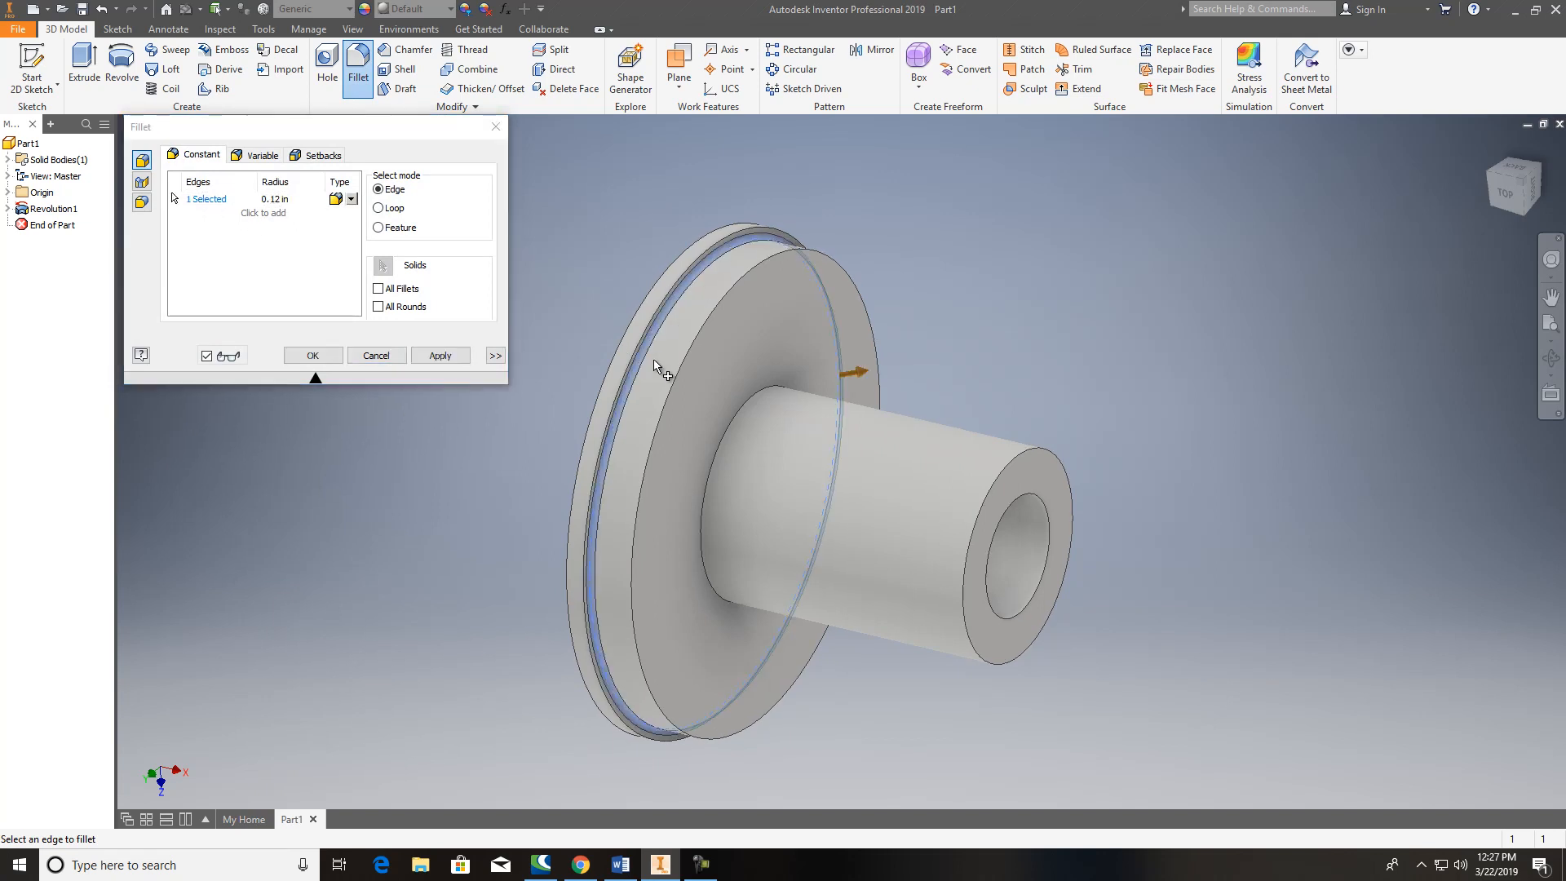
{"action": "left_click", "coordinate": [440, 356]}
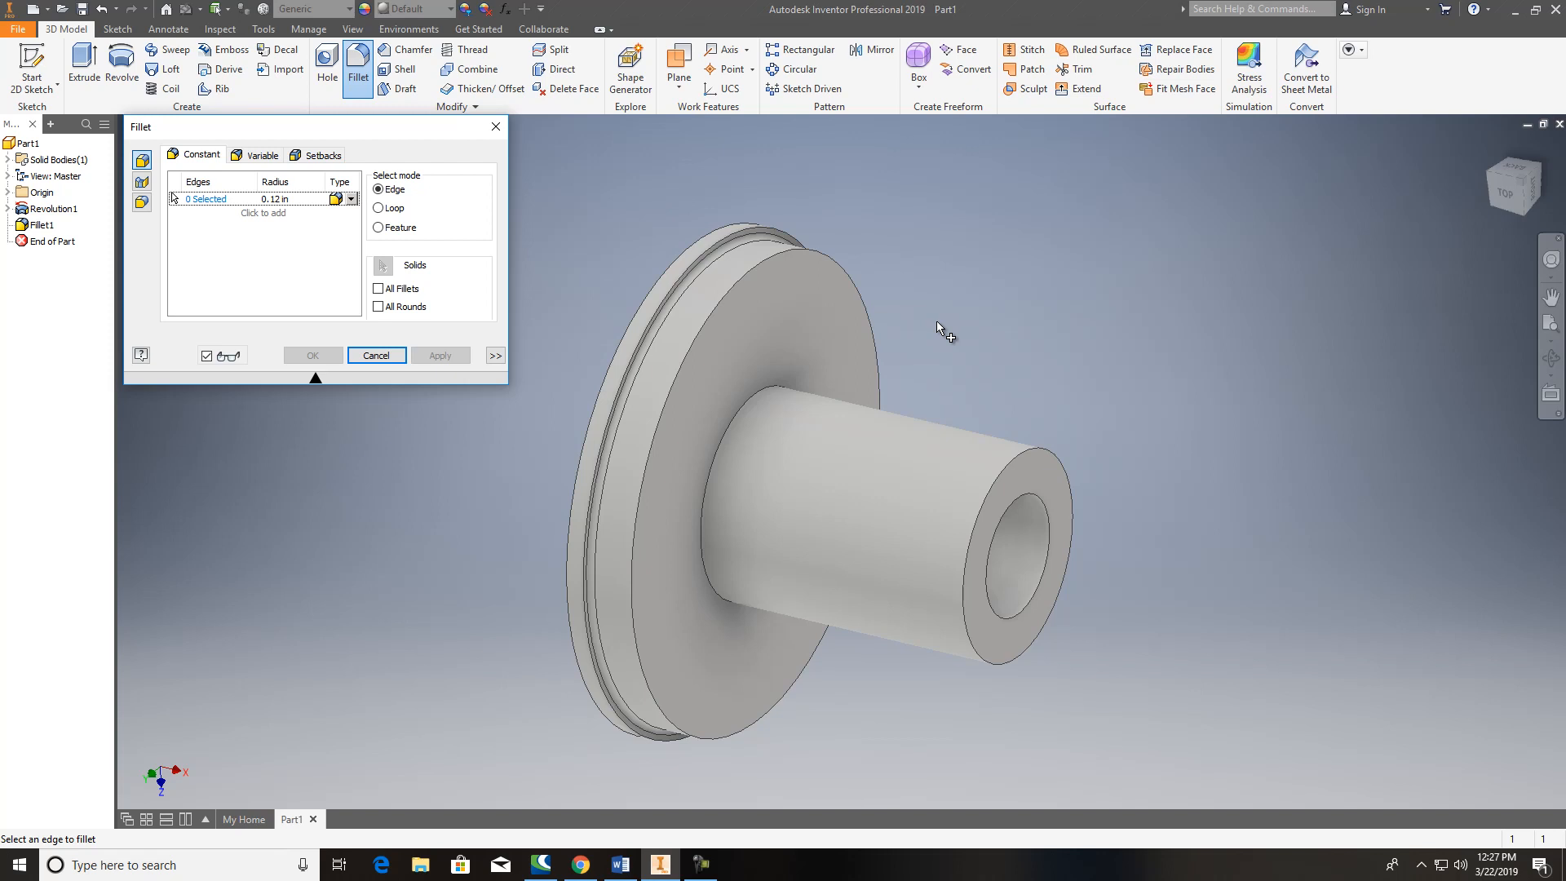
{"action": "scroll", "coordinate": [1108, 354], "scroll_direction": "down", "scroll_amount": 3}
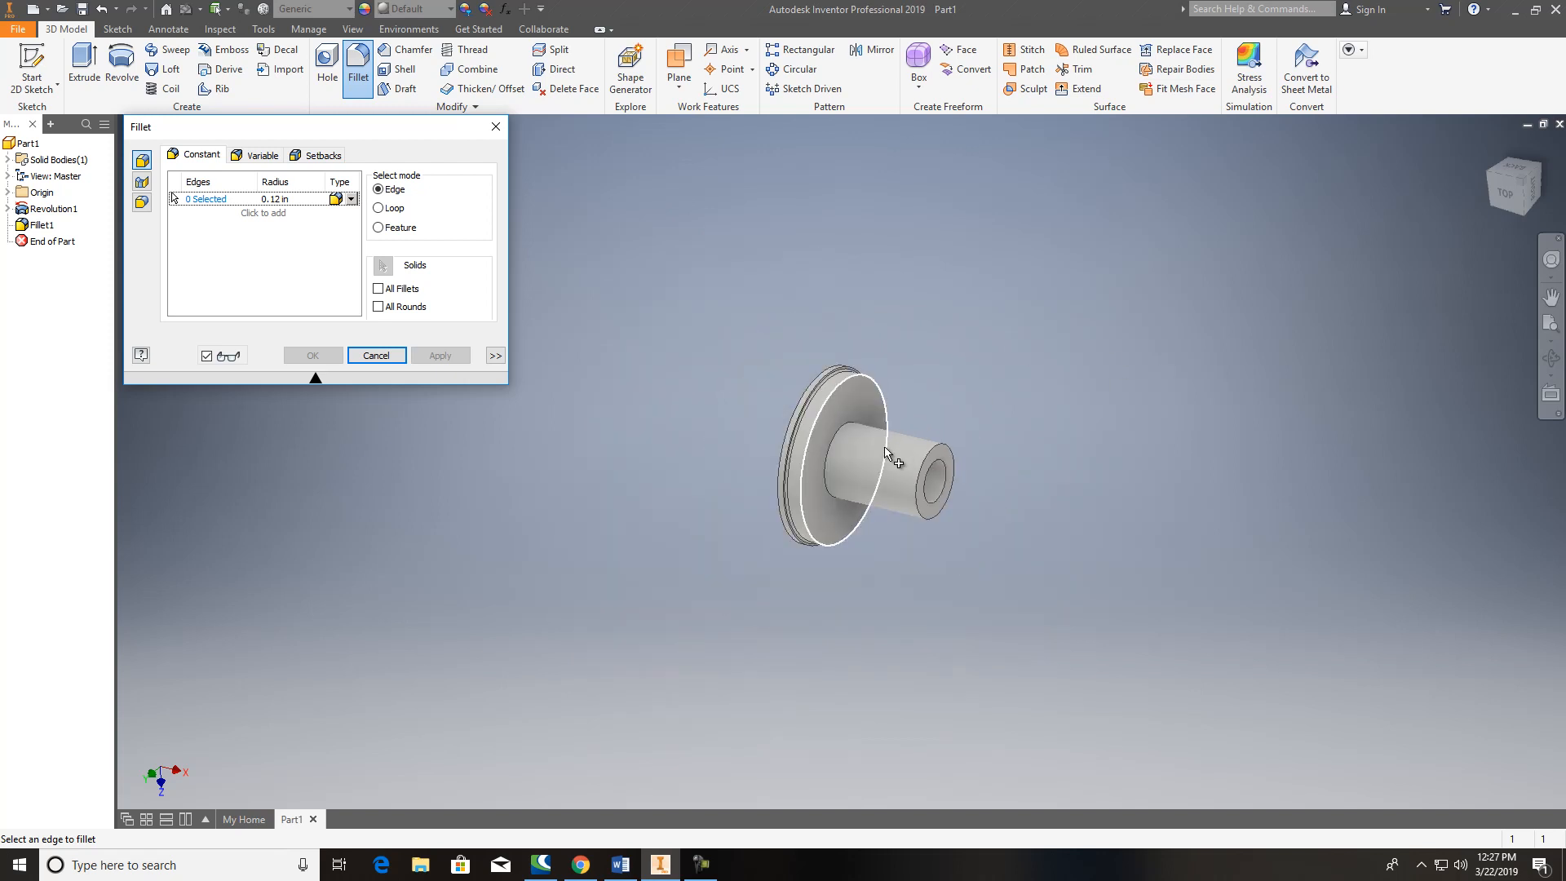
{"action": "scroll", "coordinate": [867, 443], "scroll_direction": "up", "scroll_amount": 2}
{"action": "left_click", "coordinate": [376, 354]}
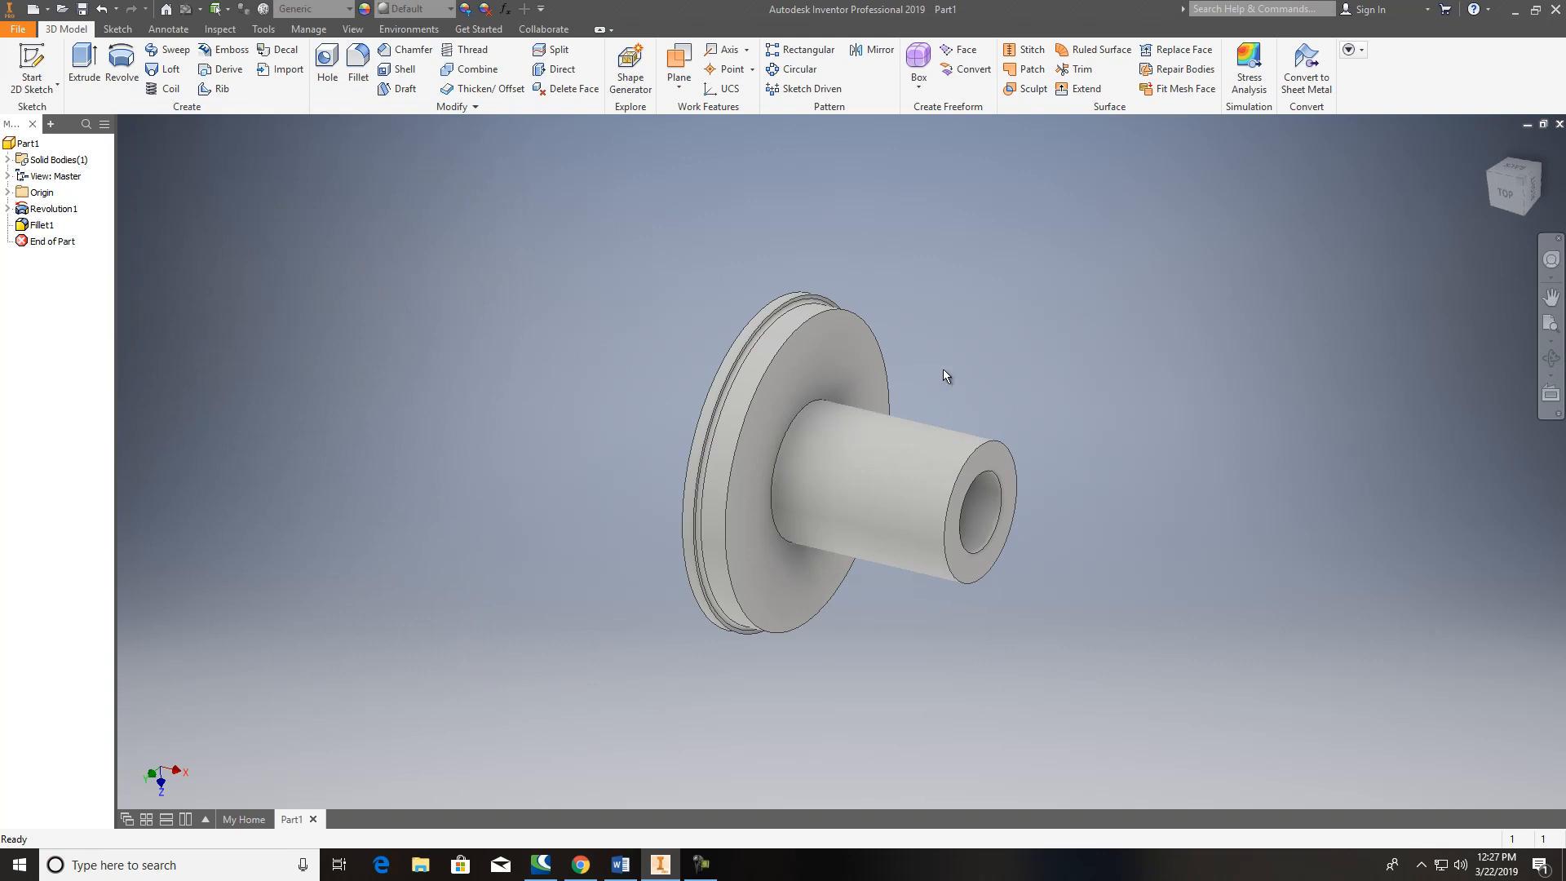
Step: Reopen the revolution's sketch and draw a rectangle about 1.4 in wide and 0.75 in high across the hub's long outer edge
{"action": "left_click", "coordinate": [7, 209]}
{"action": "double_click", "coordinate": [59, 225]}
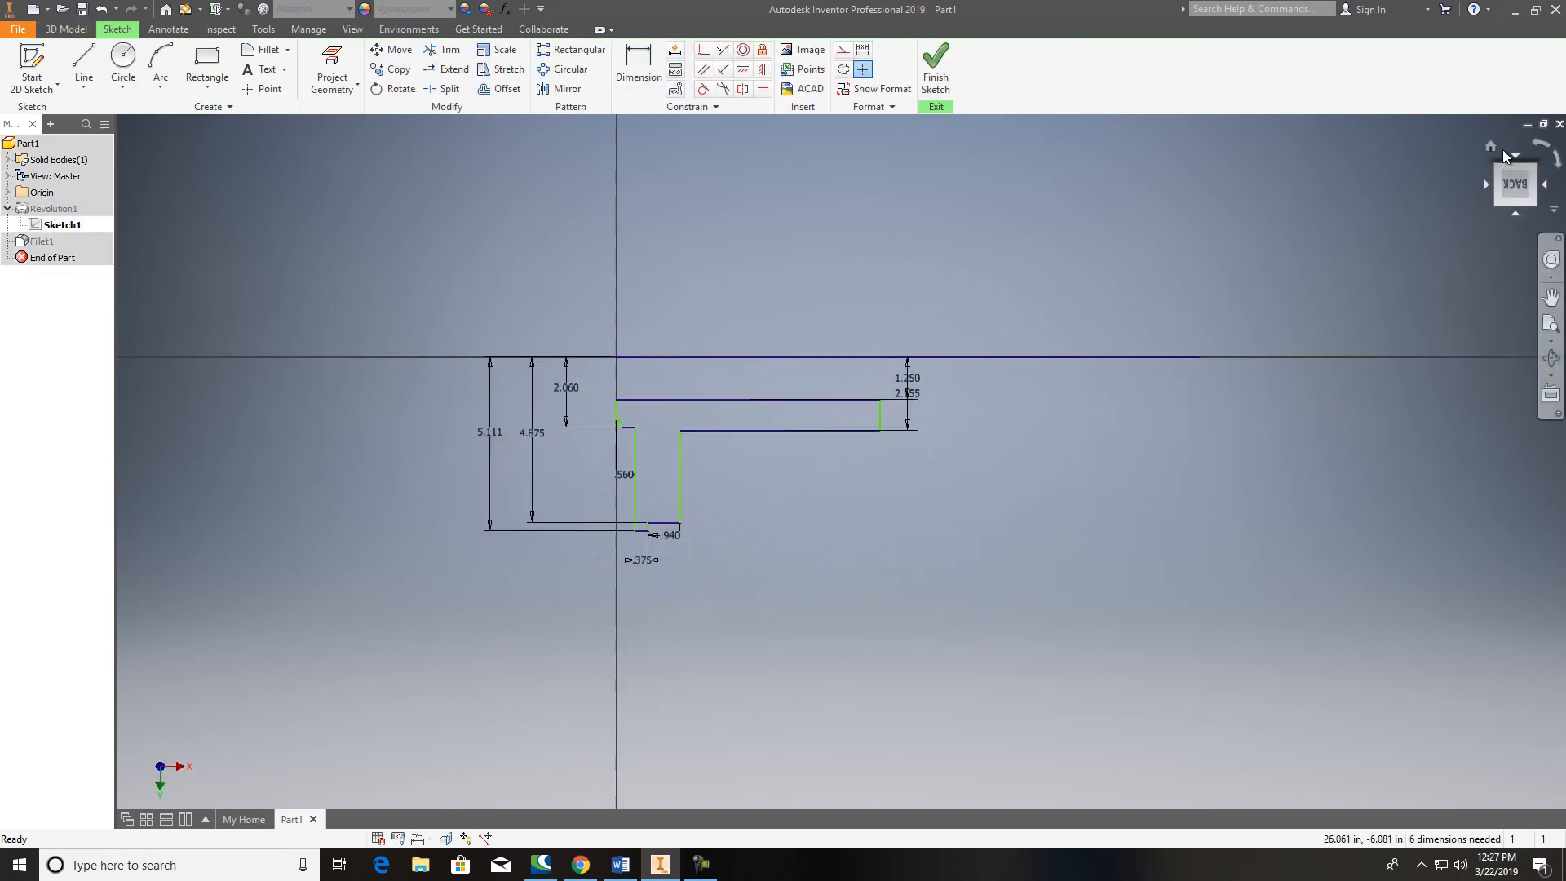
{"action": "left_click", "coordinate": [1515, 150]}
{"action": "left_click", "coordinate": [1514, 150]}
{"action": "scroll", "coordinate": [816, 545], "scroll_direction": "down", "scroll_amount": 5}
{"action": "scroll", "coordinate": [761, 510], "scroll_direction": "up", "scroll_amount": 2}
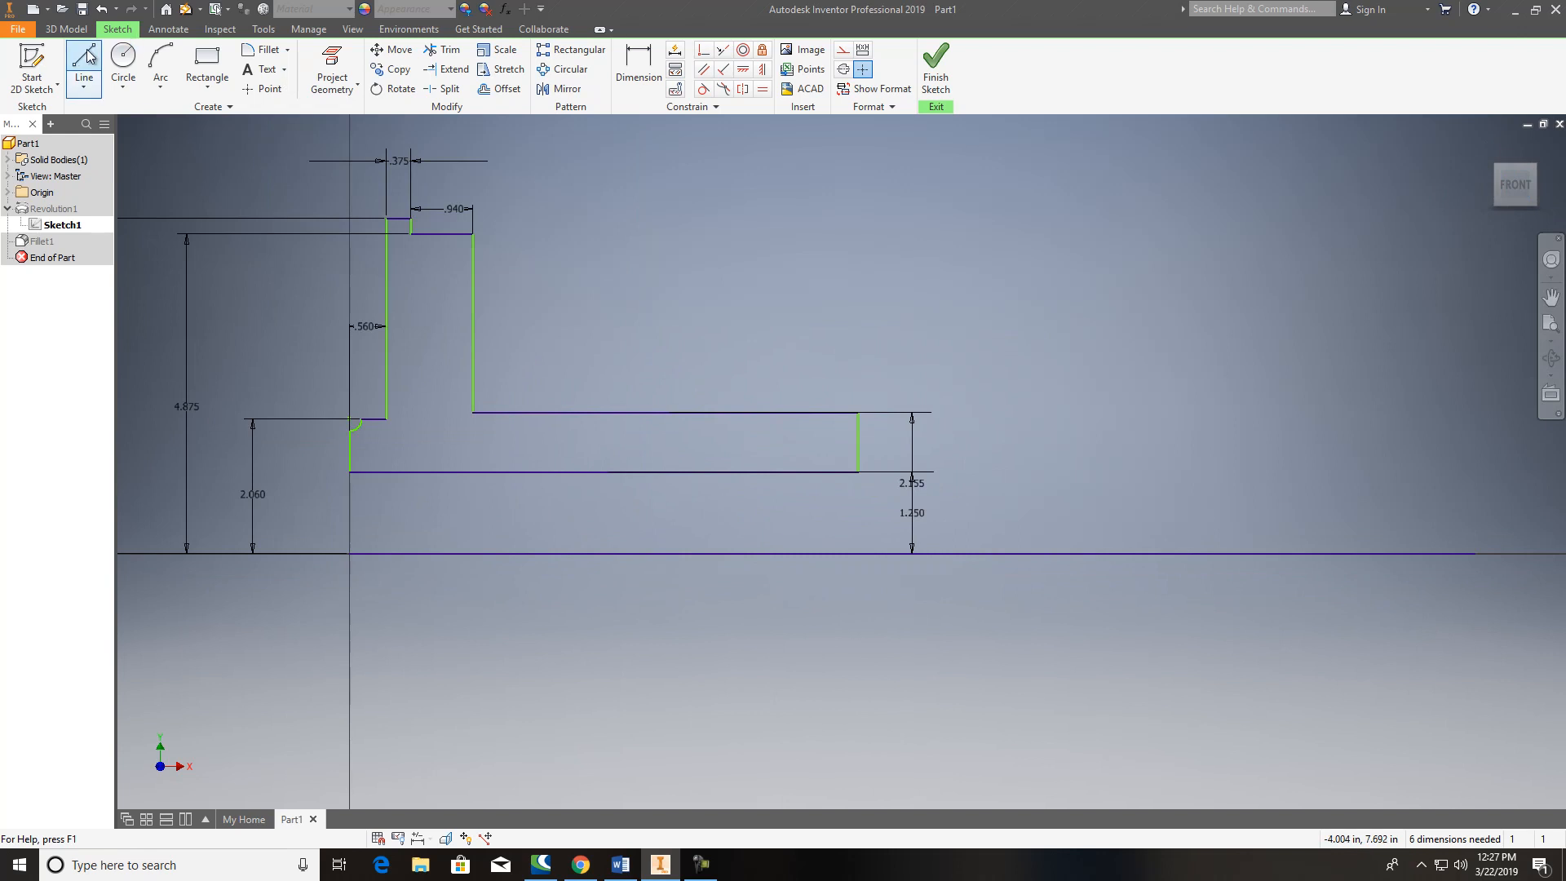
{"action": "left_click", "coordinate": [207, 65]}
{"action": "left_click", "coordinate": [621, 381]}
{"action": "left_click", "coordinate": [716, 432]}
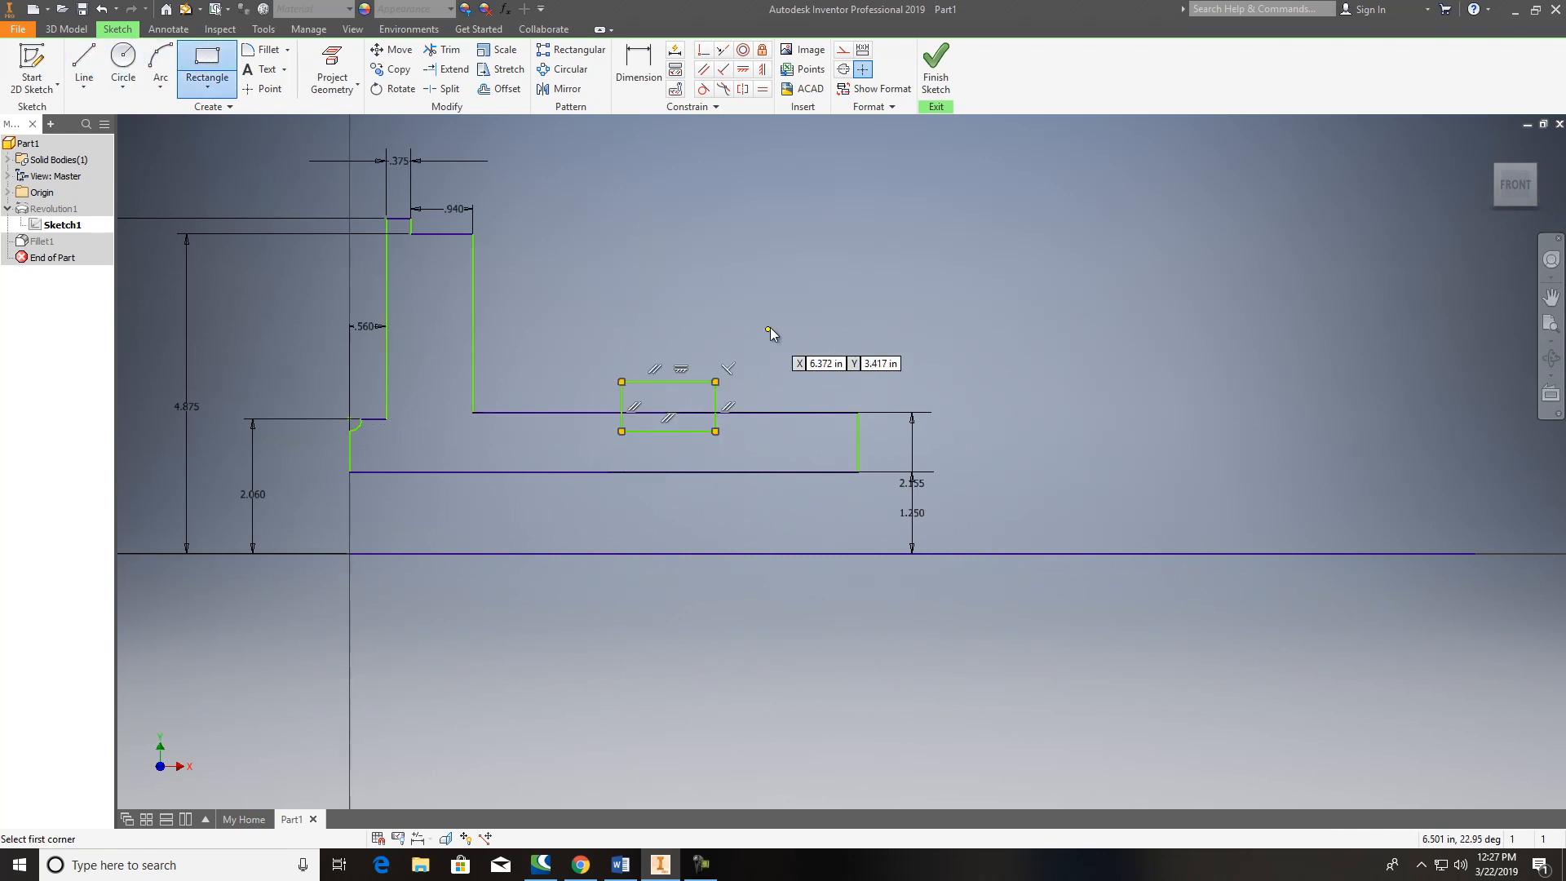
{"action": "key", "text": "Escape"}
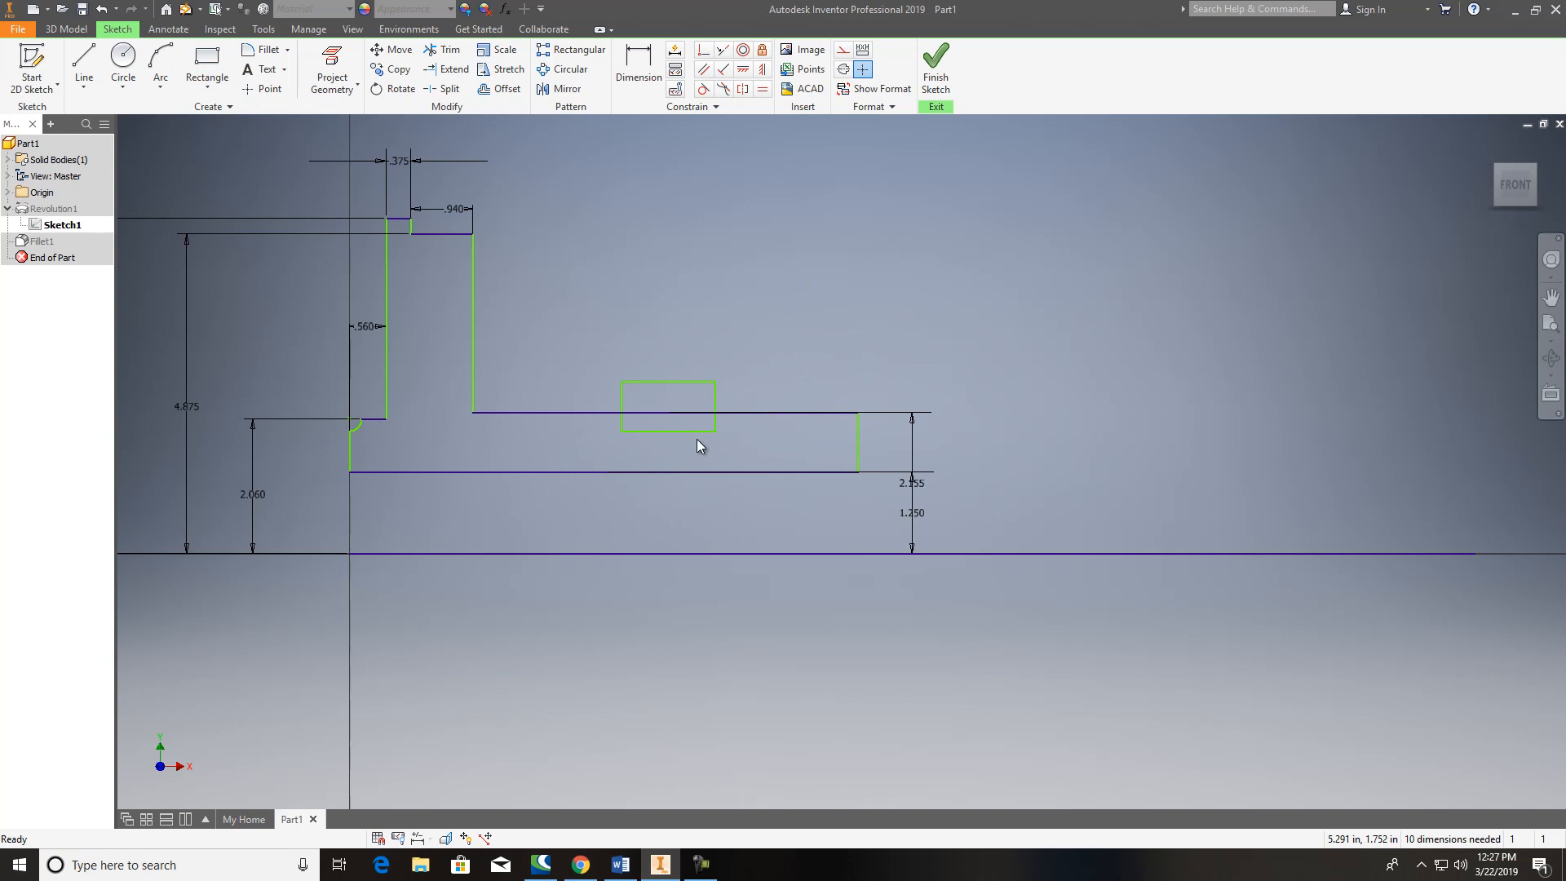
{"action": "left_click", "coordinate": [639, 65]}
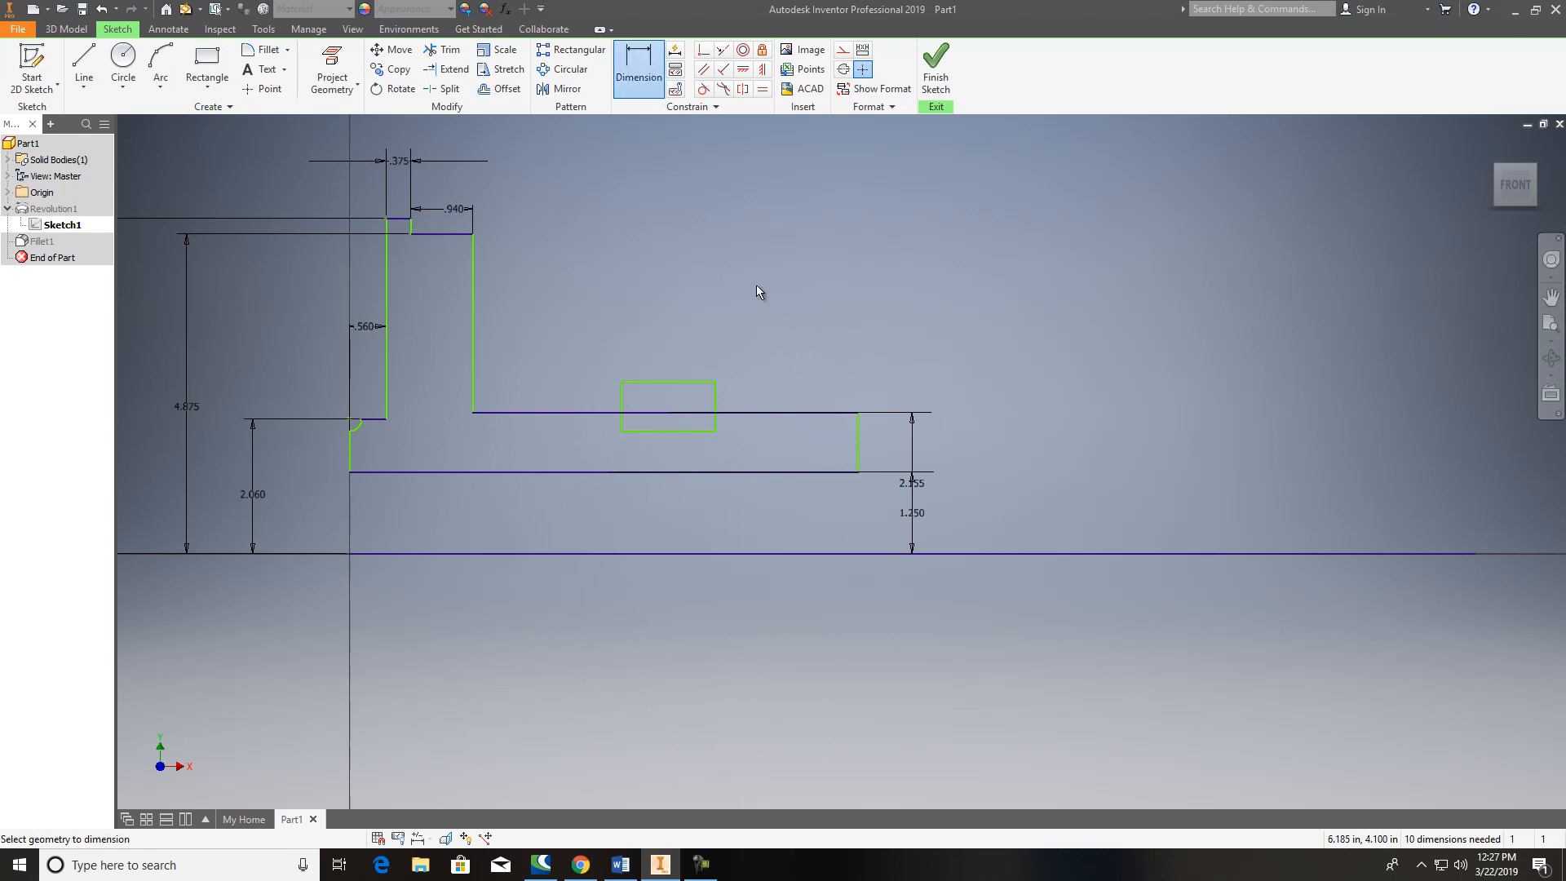
{"action": "left_click", "coordinate": [860, 441]}
{"action": "key", "text": "Escape"}
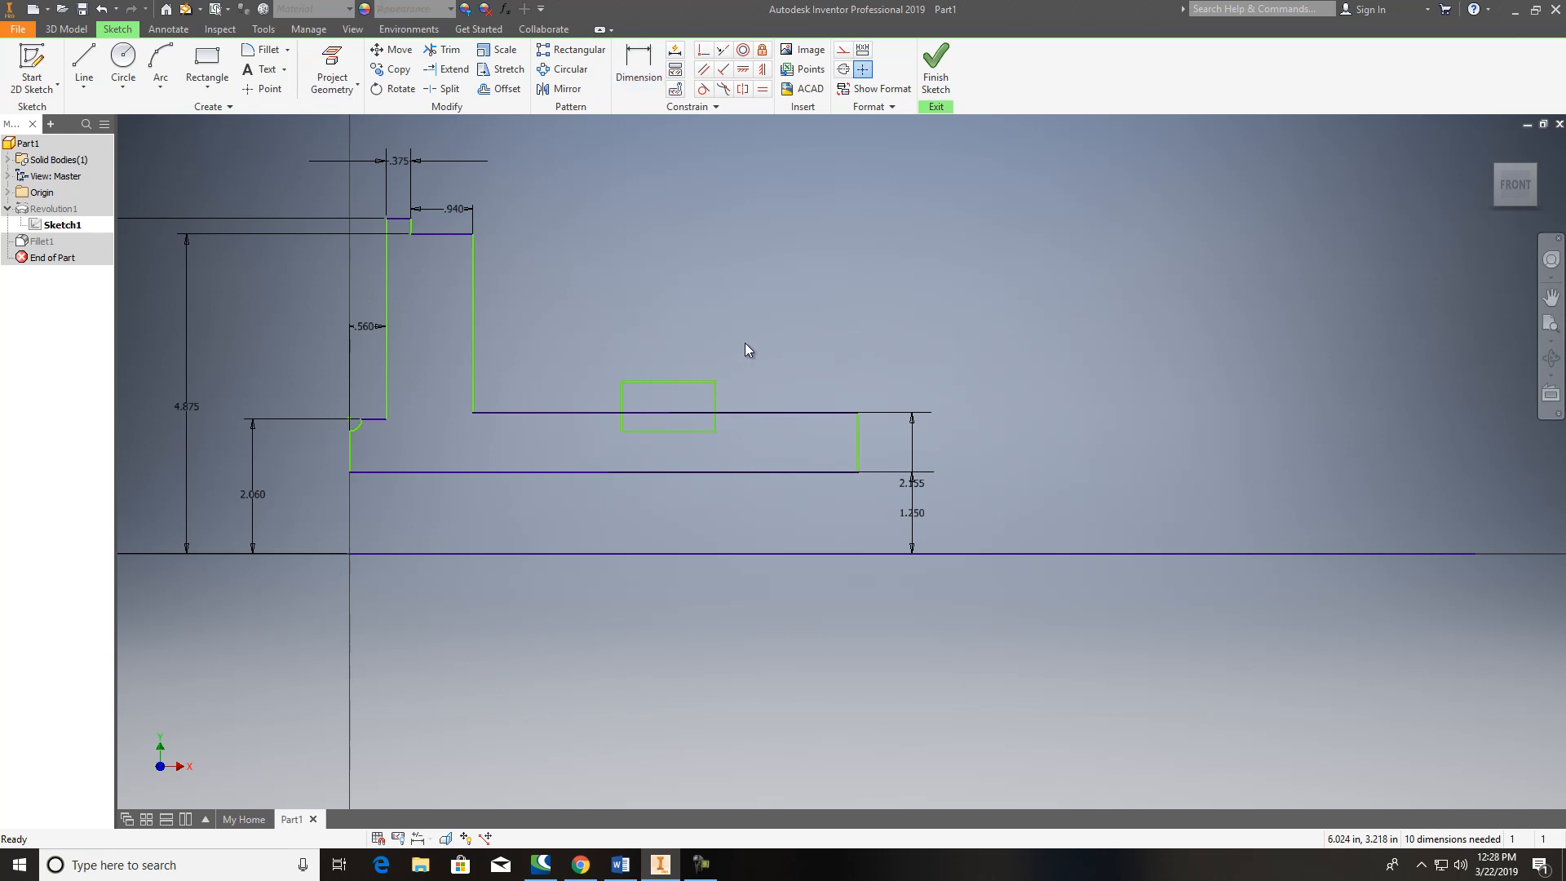
Step: Dimension the width of the rectangle on the hub's outer edge as .75 in
{"action": "key", "text": "d"}
{"action": "left_click", "coordinate": [621, 400]}
{"action": "left_click", "coordinate": [716, 409]}
{"action": "left_click", "coordinate": [674, 327]}
{"action": "type", "text": "."}
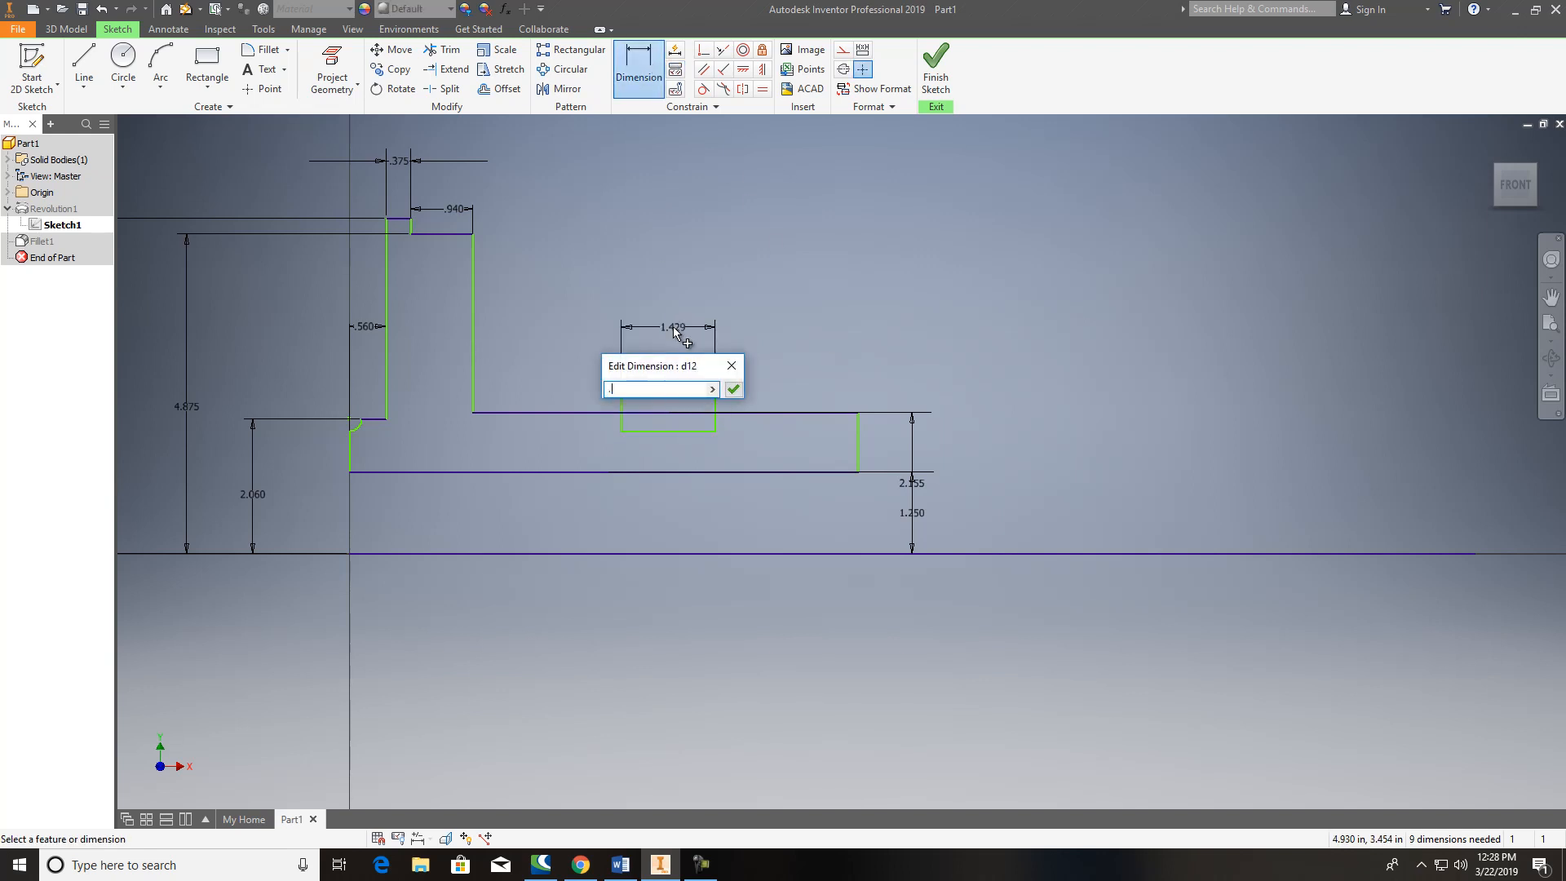
{"action": "type", "text": "75"}
{"action": "key", "text": "Return"}
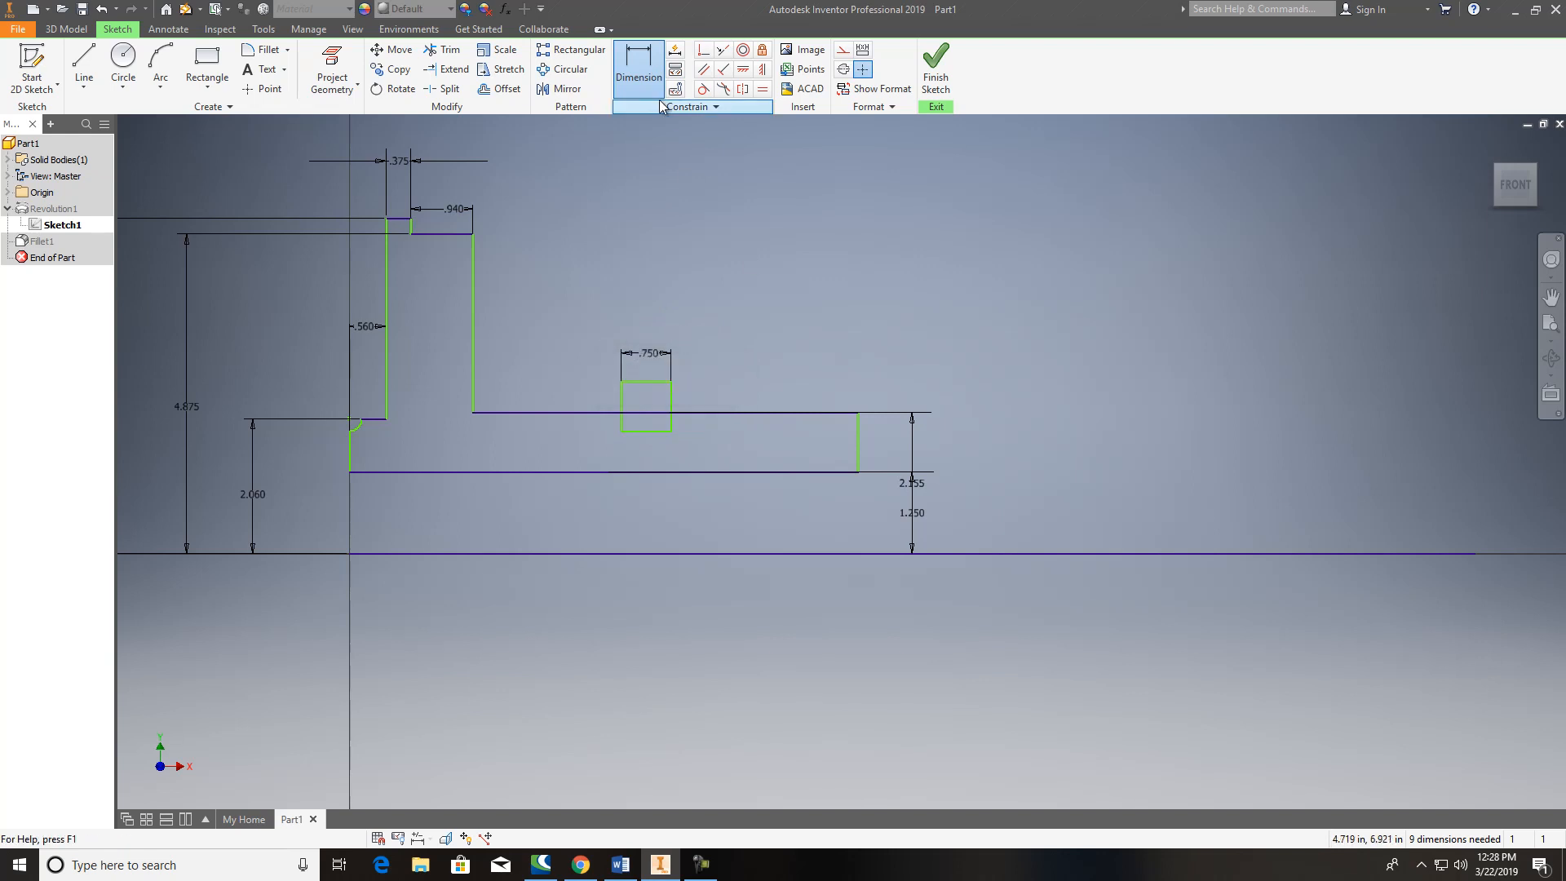
Step: Dimension the distance from the rectangle's nearer side to the hub's free end as 3-.375 in
{"action": "left_click", "coordinate": [640, 69]}
{"action": "left_click", "coordinate": [672, 398]}
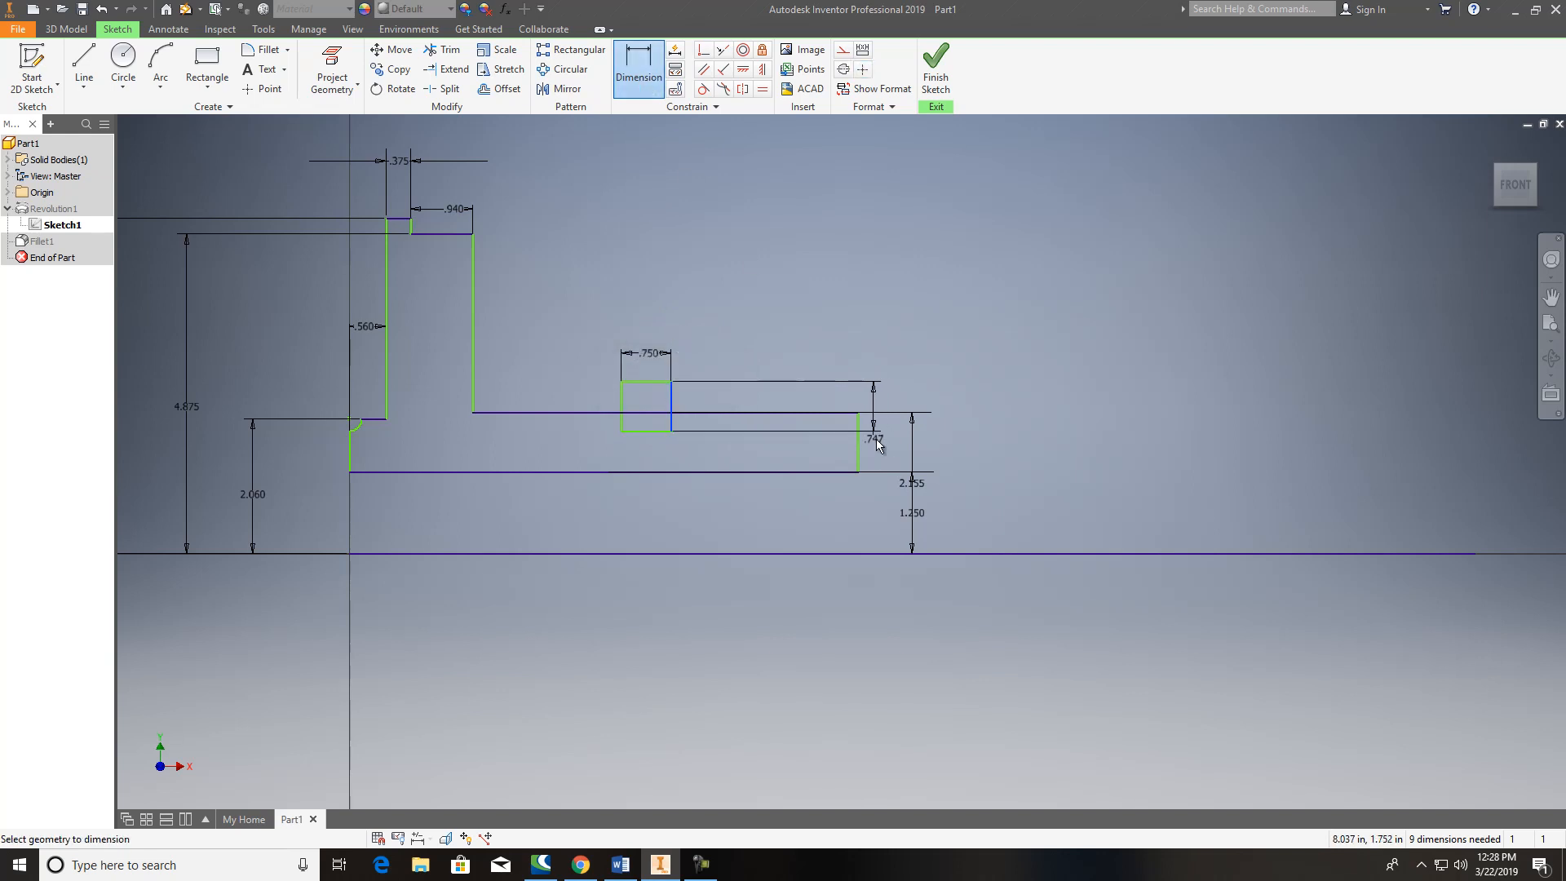
{"action": "left_click", "coordinate": [858, 447]}
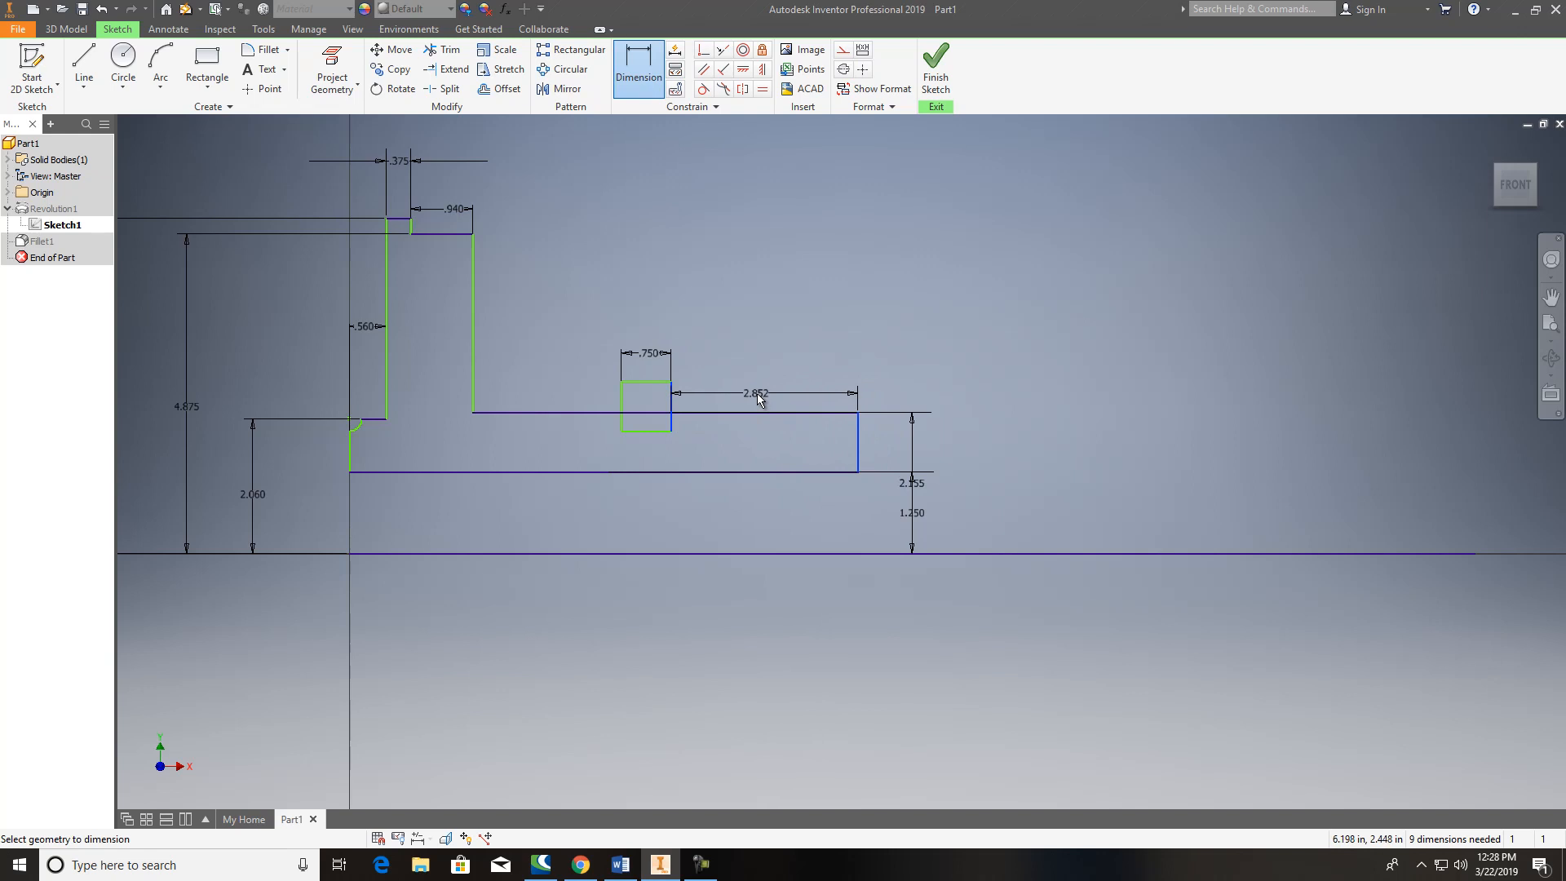
{"action": "left_click", "coordinate": [756, 392]}
{"action": "type", "text": "3"}
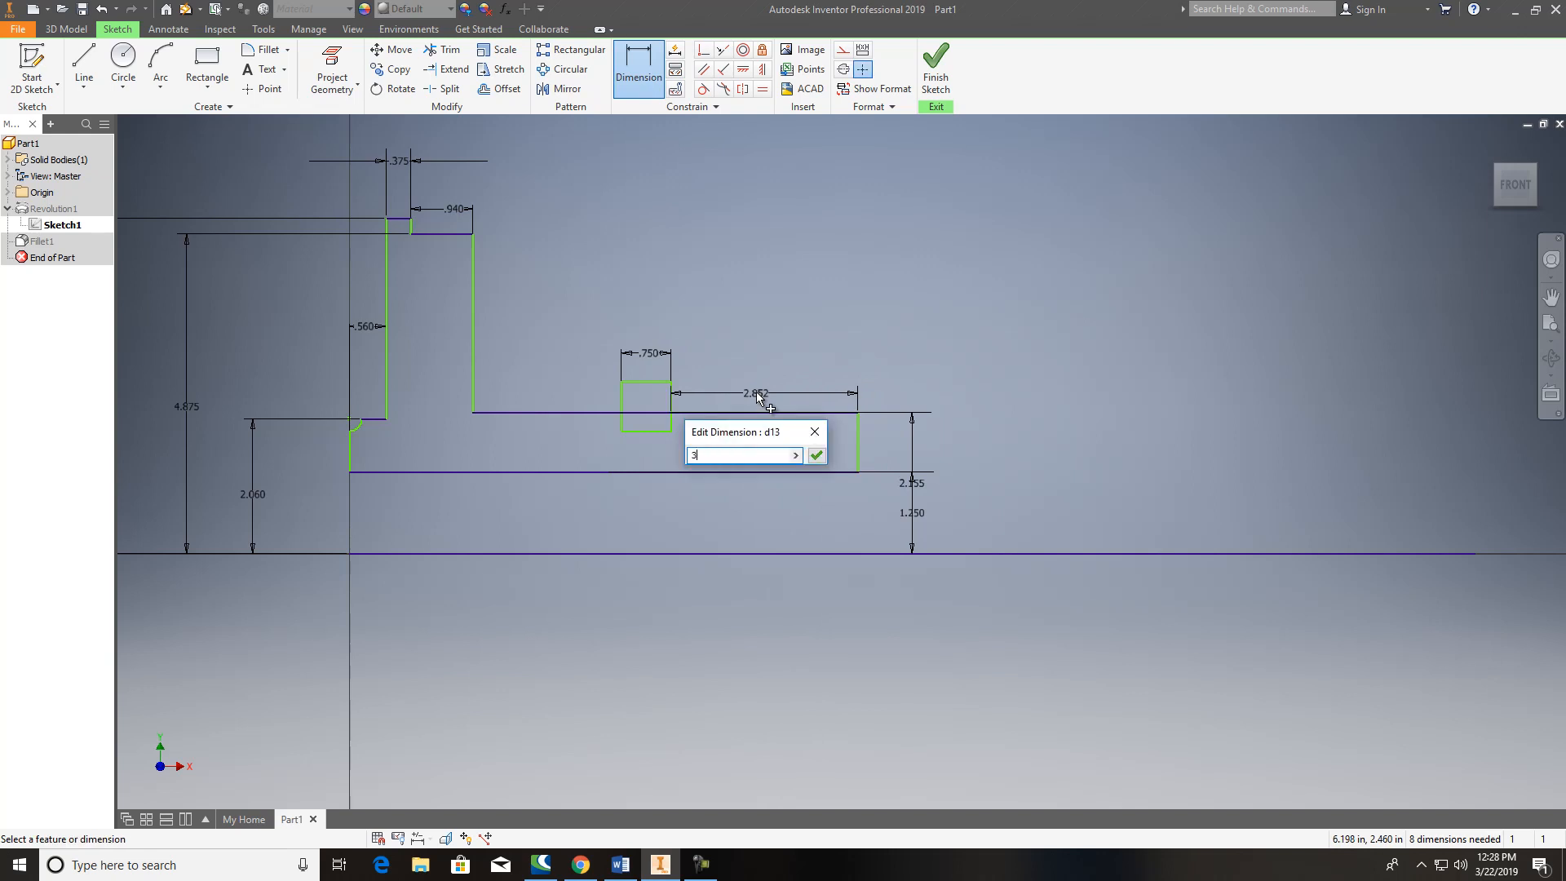
{"action": "type", "text": "-.375"}
{"action": "key", "text": "Return"}
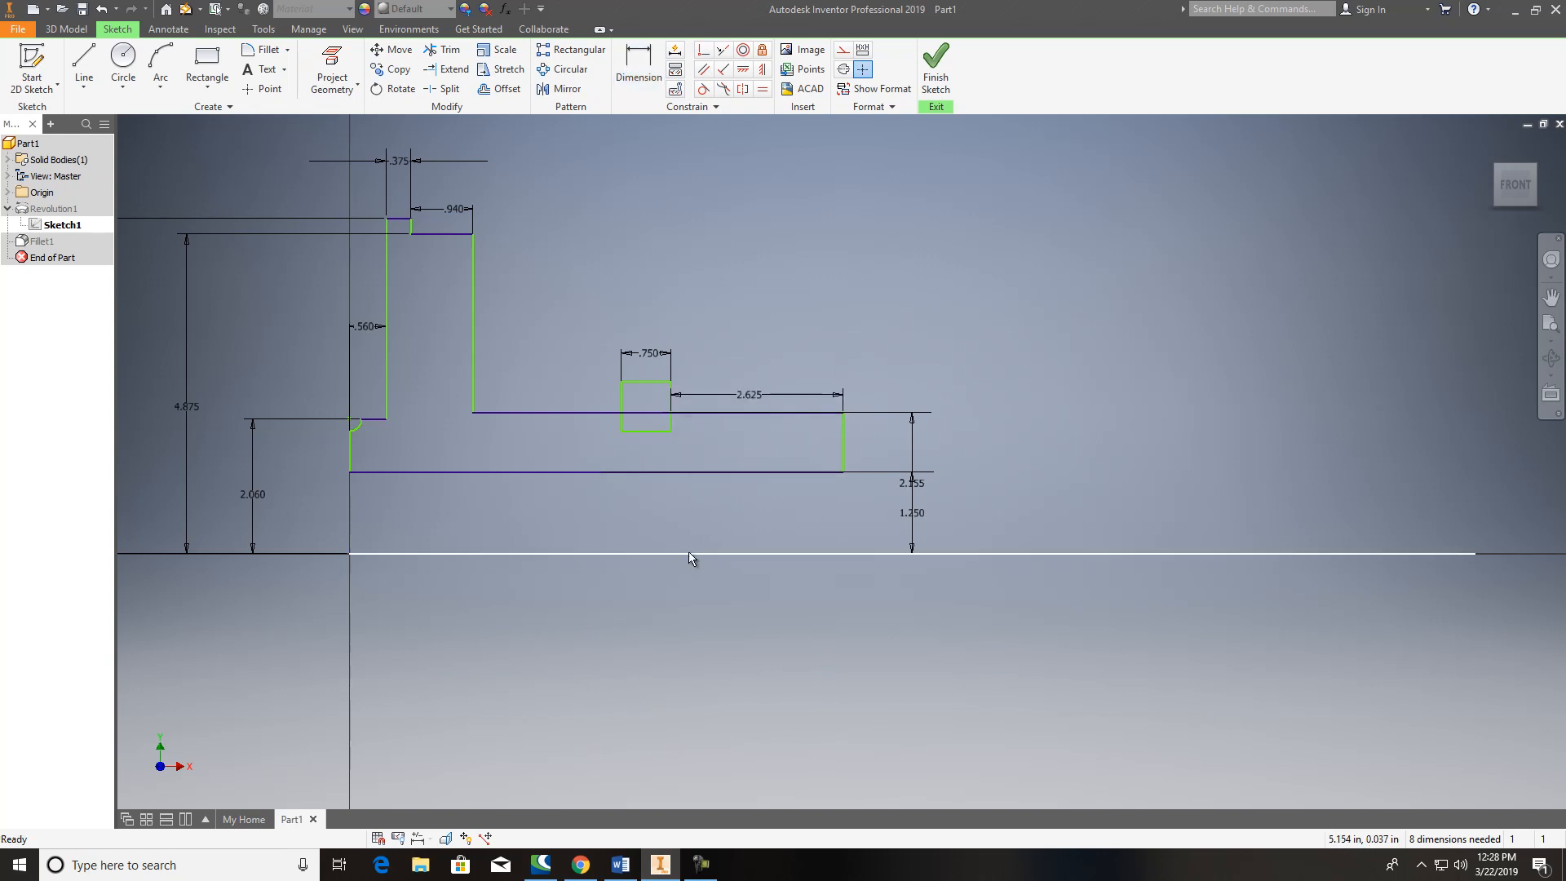
Step: Dimension the profile's overall length between its two end edges as 7.75 in
{"action": "left_click", "coordinate": [354, 454]}
{"action": "left_click", "coordinate": [843, 458]}
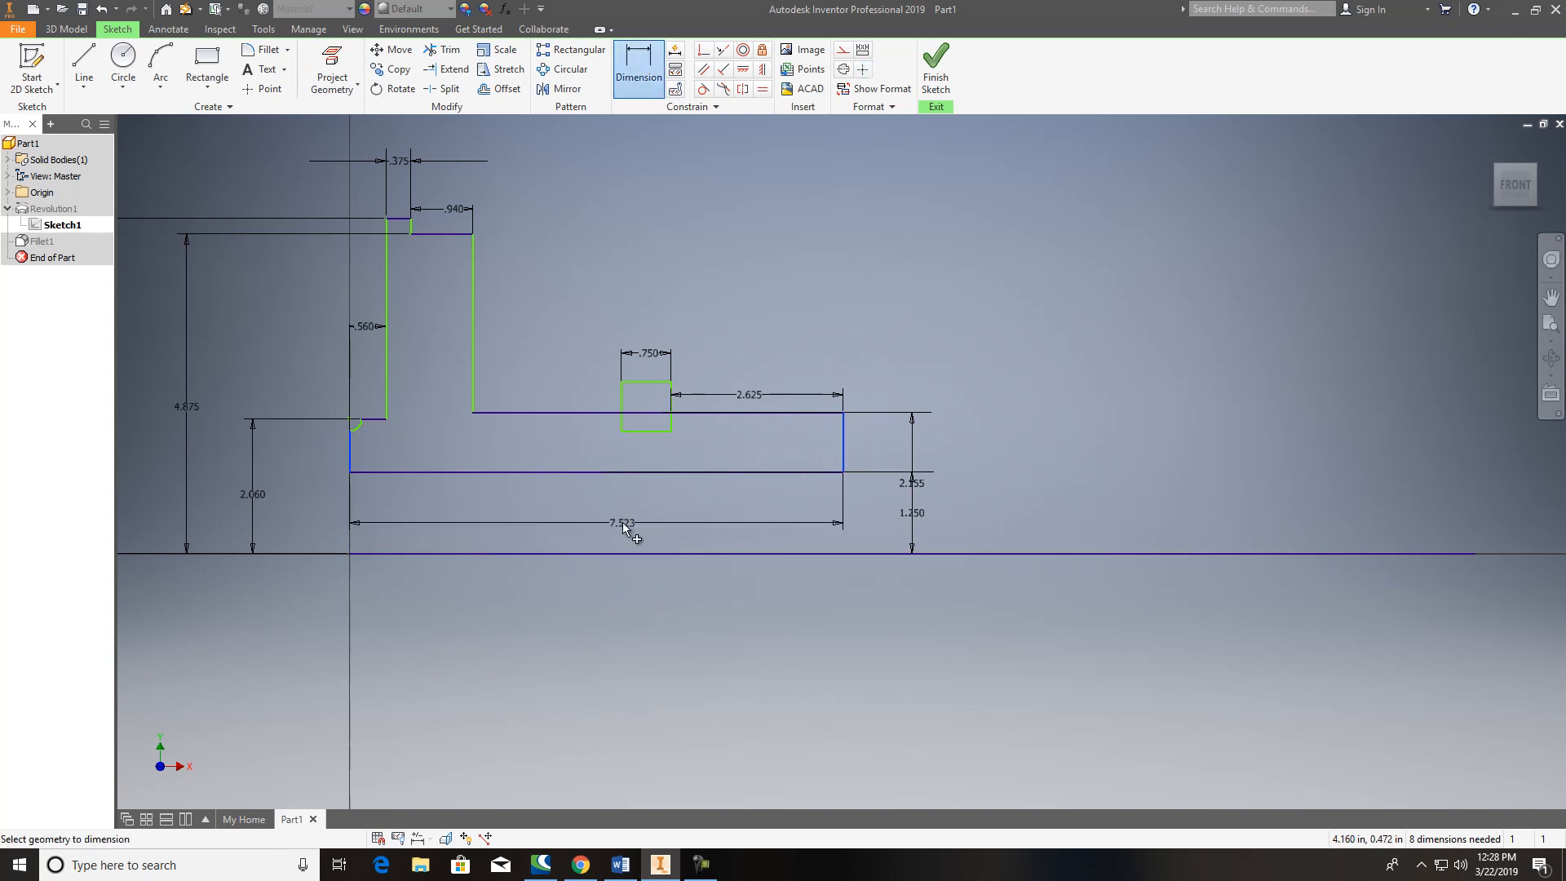
{"action": "left_click", "coordinate": [623, 524]}
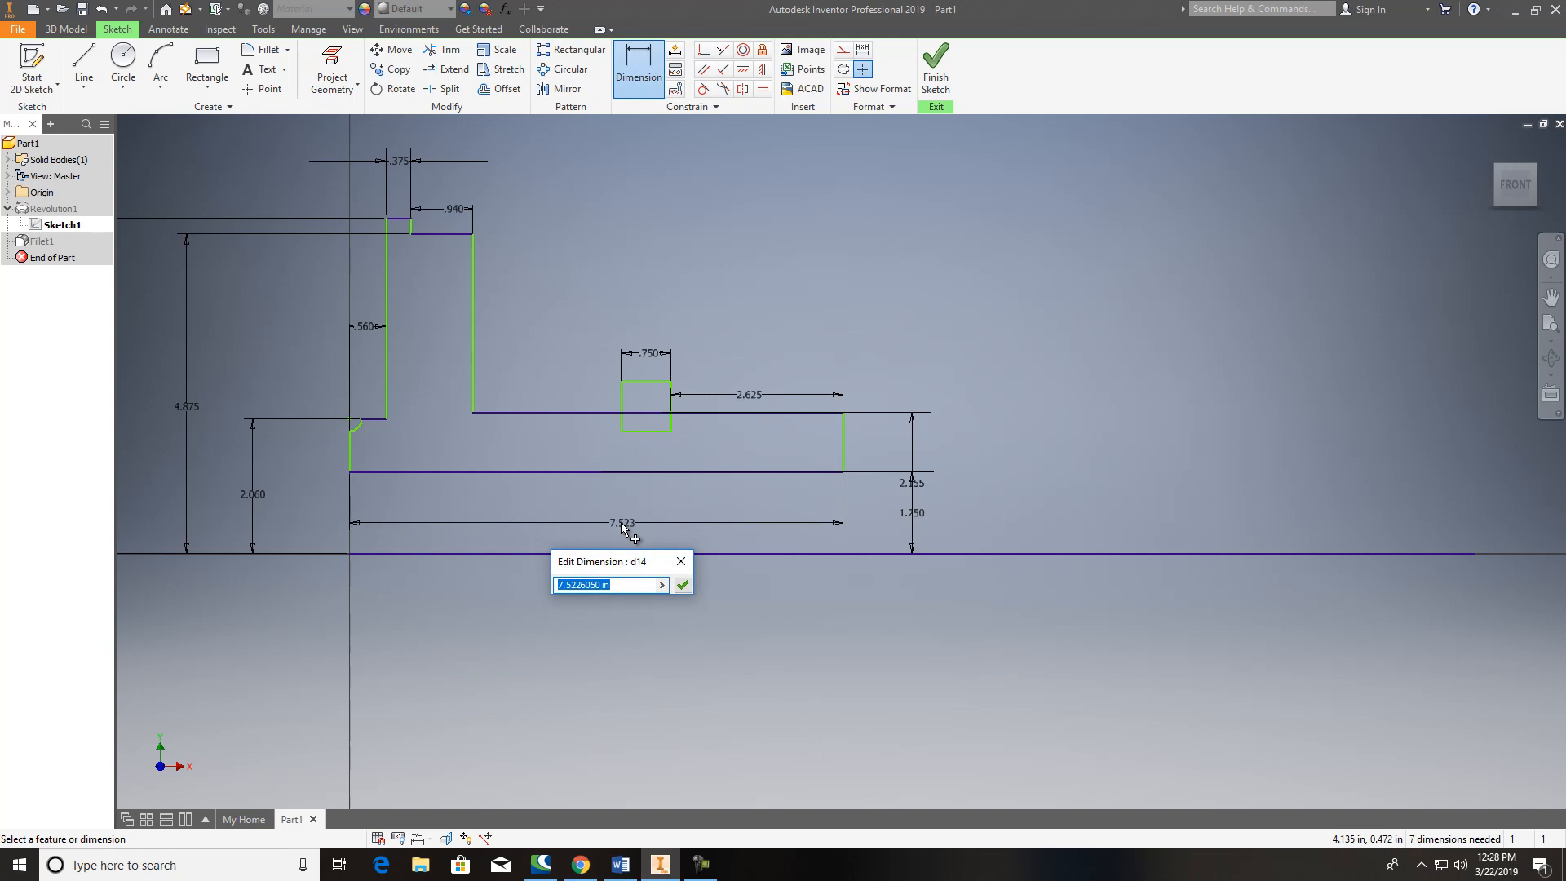
{"action": "type", "text": "7.75"}
{"action": "key", "text": "Return"}
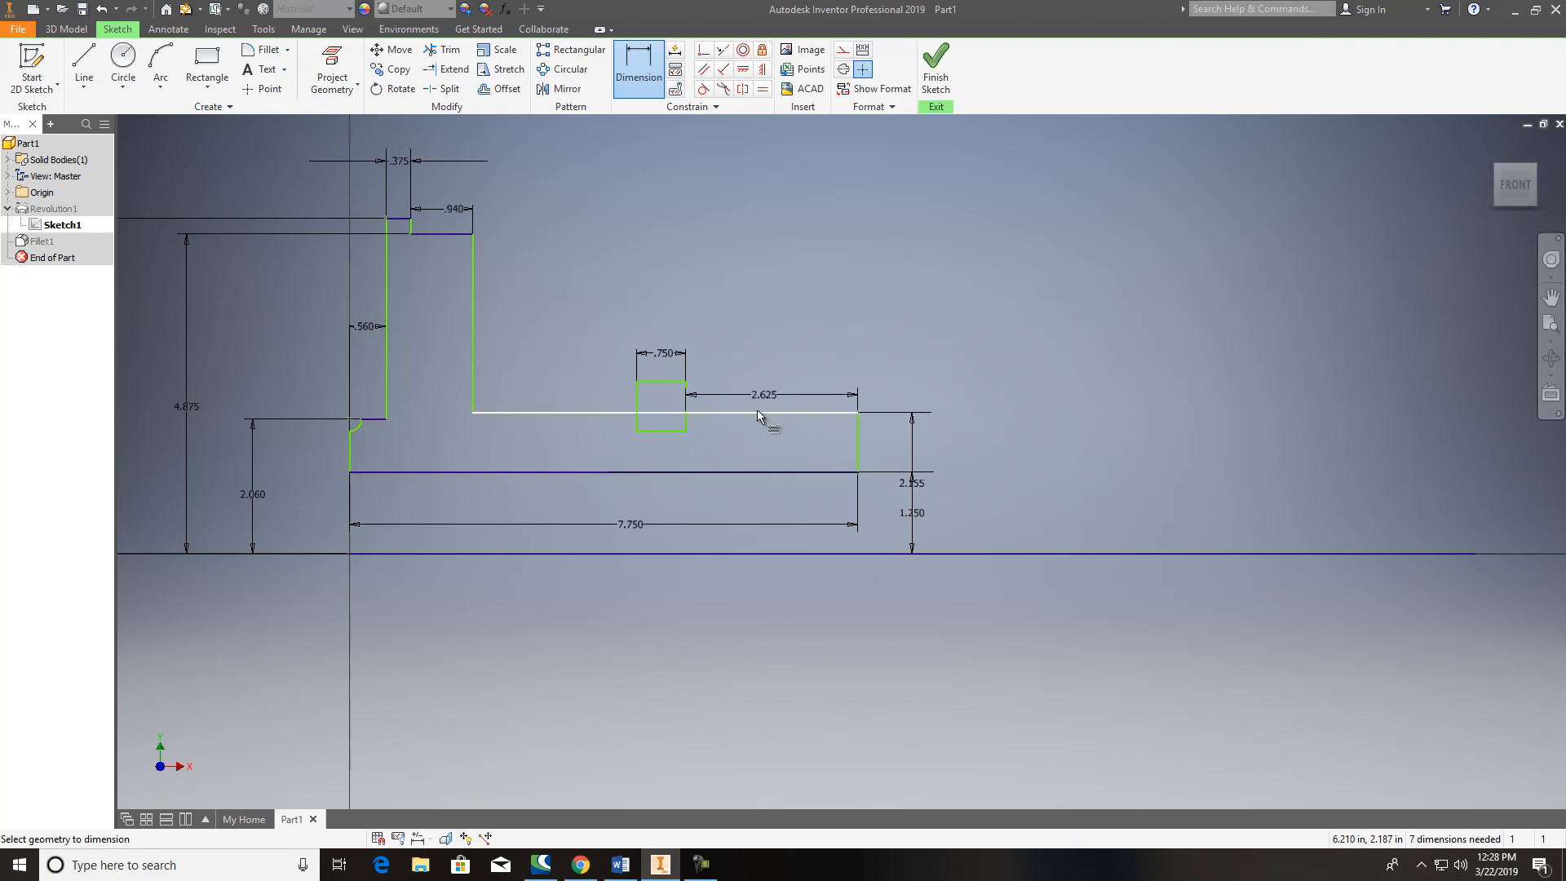
Step: Dimension the depth of the rectangle's lower edge below the hub's outer edge as .19 in
{"action": "left_click", "coordinate": [665, 413]}
{"action": "left_click", "coordinate": [661, 431]}
{"action": "left_click", "coordinate": [665, 427]}
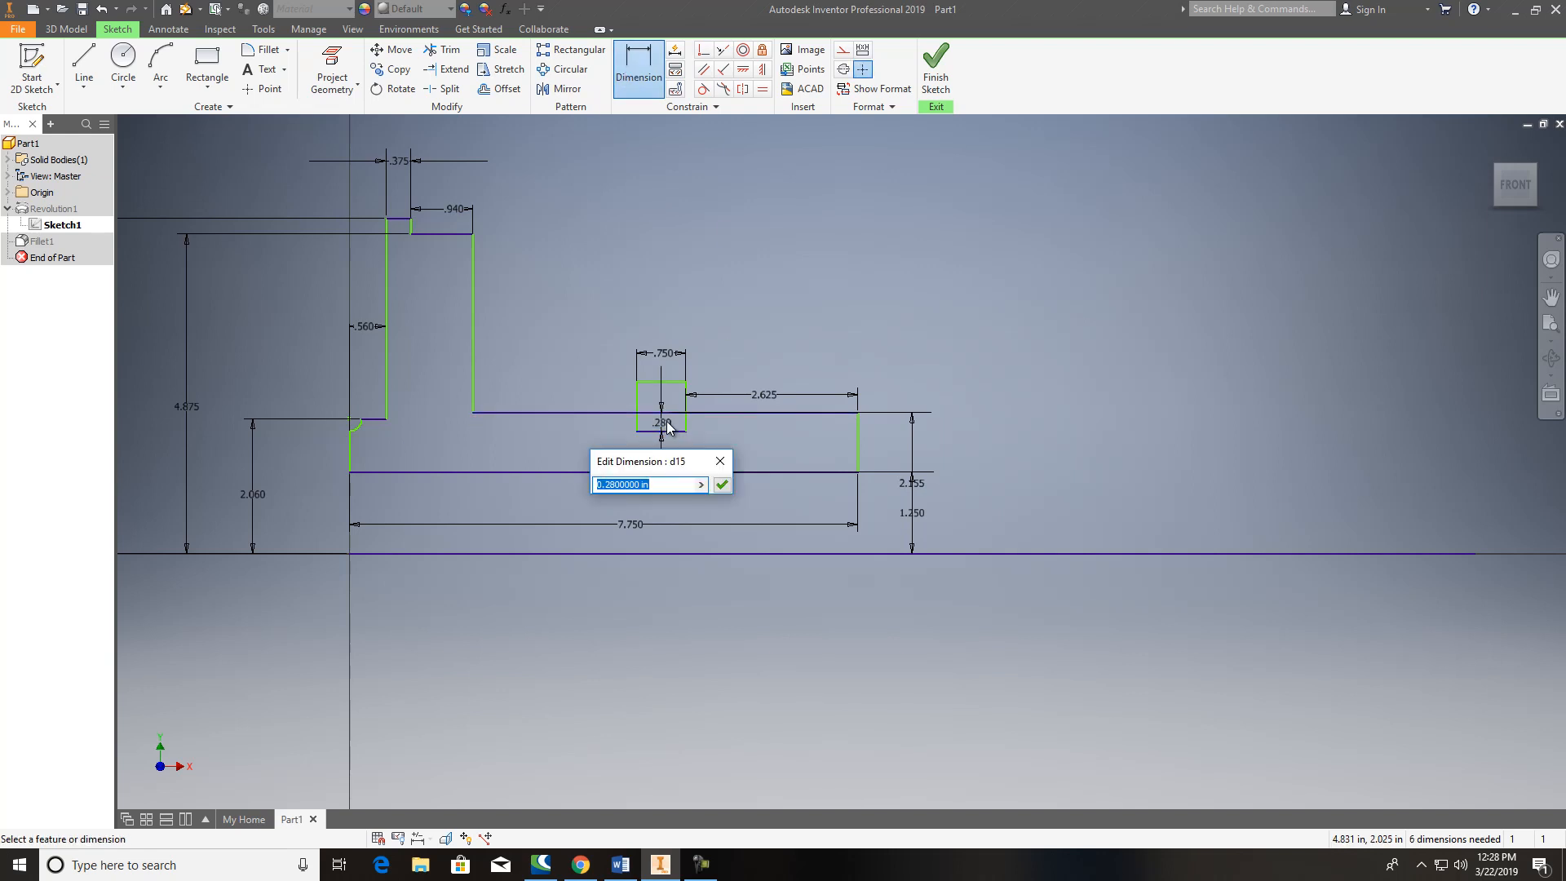
{"action": "key", "text": "BackSpace"}
{"action": "type", "text": ".19"}
{"action": "key", "text": "Return"}
Step: Delete the rectangle's upper edge and trim its protruding sides and the hub edge between them to form an open groove
{"action": "scroll", "coordinate": [708, 444], "scroll_direction": "down", "scroll_amount": 2}
{"action": "key", "text": "Escape"}
{"action": "left_click", "coordinate": [676, 377]}
{"action": "key", "text": "Delete"}
{"action": "key", "text": "x"}
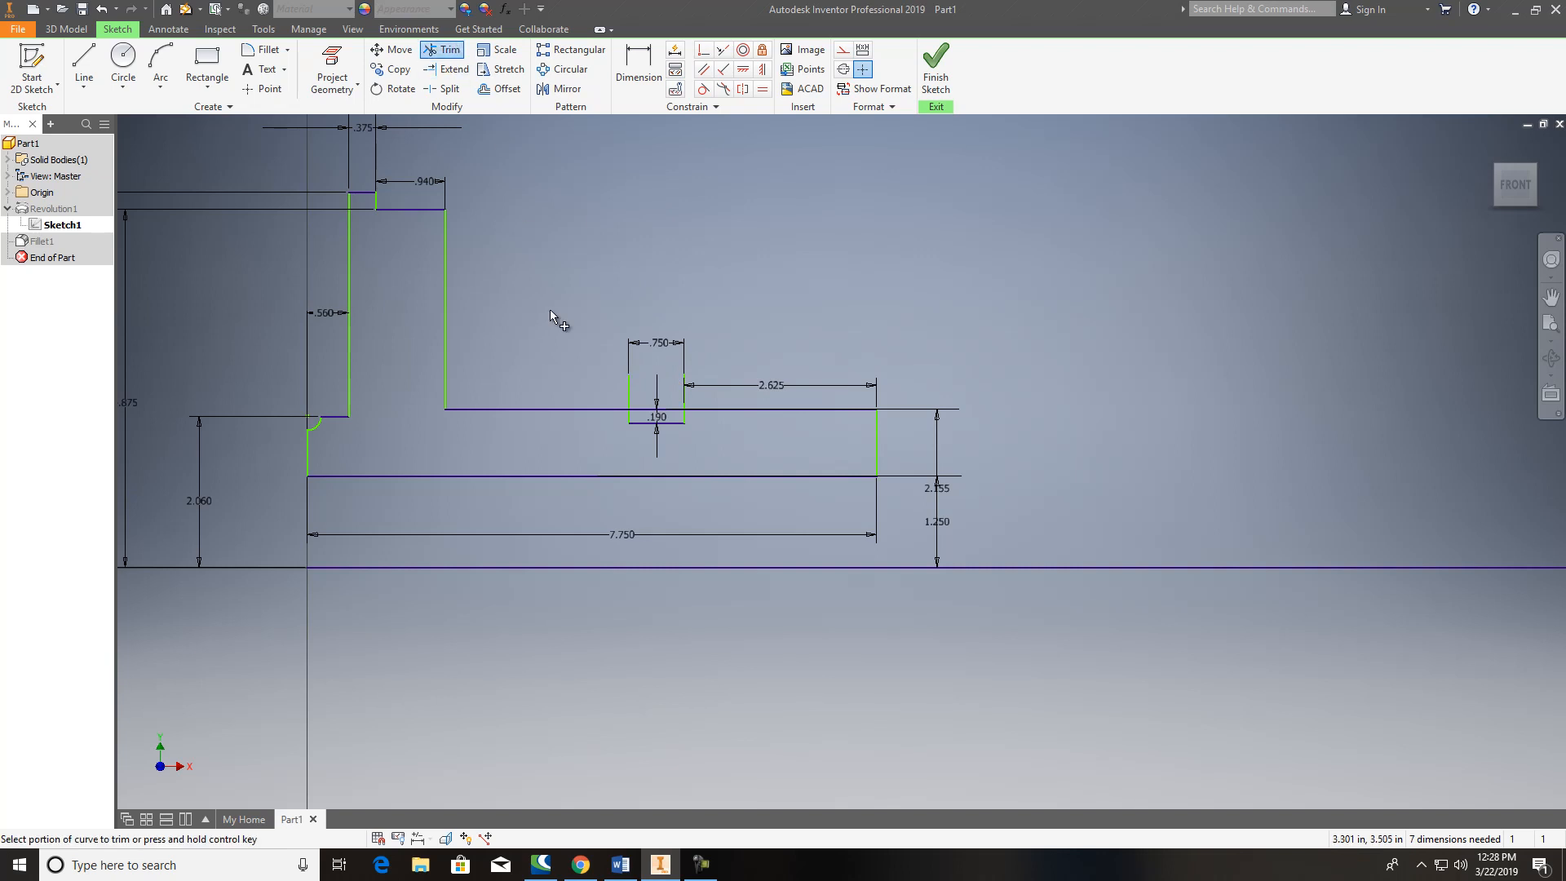
{"action": "left_click", "coordinate": [630, 395]}
{"action": "left_click", "coordinate": [684, 398]}
{"action": "left_click", "coordinate": [658, 408]}
{"action": "scroll", "coordinate": [662, 431], "scroll_direction": "down", "scroll_amount": 5}
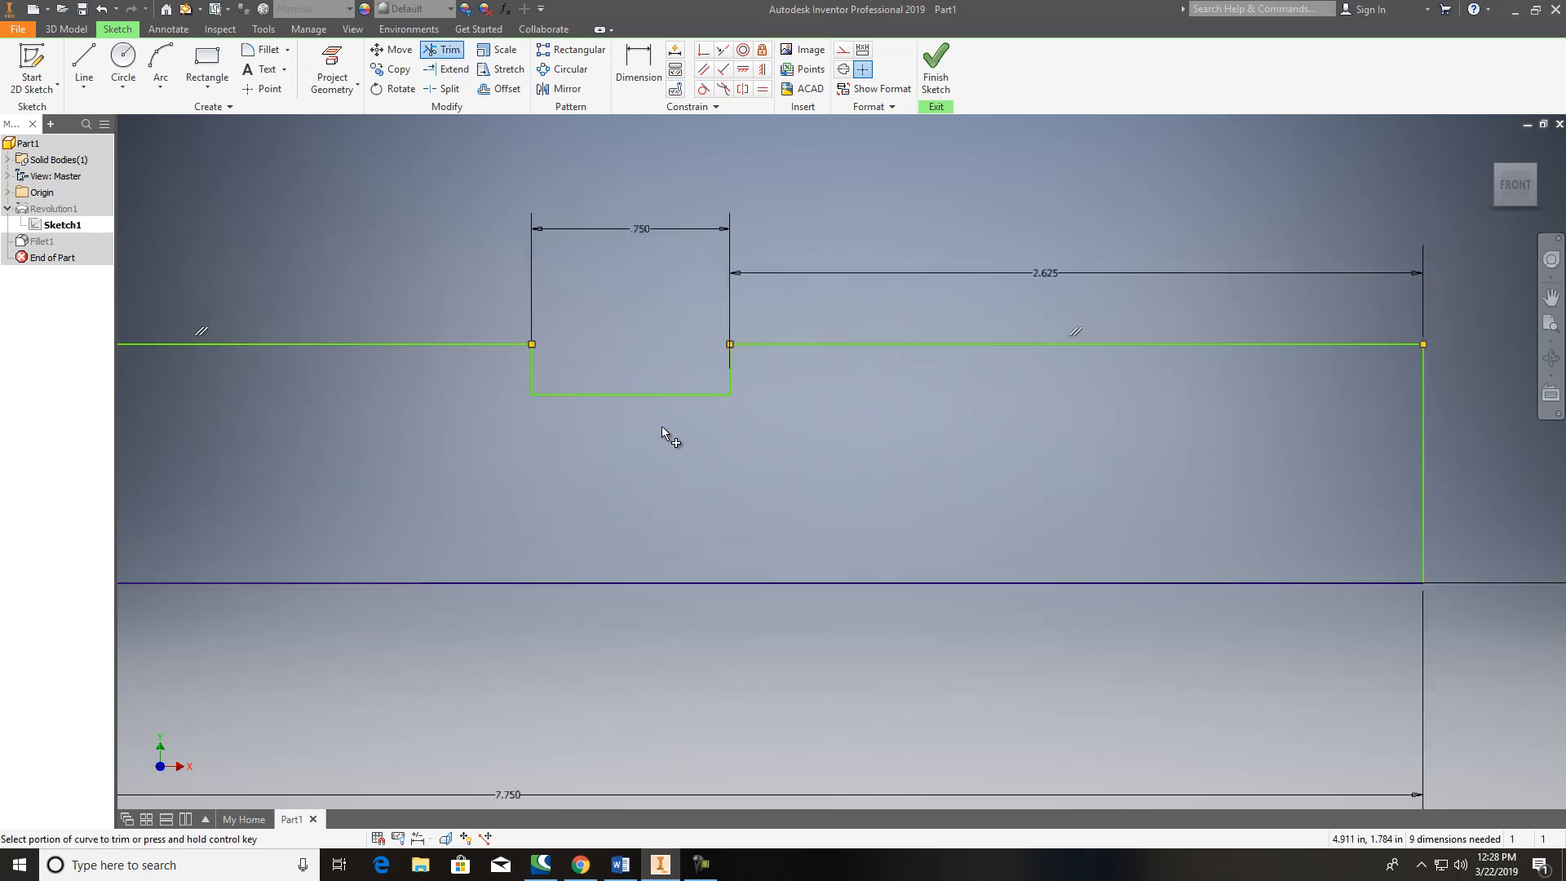
{"action": "key", "text": "Escape"}
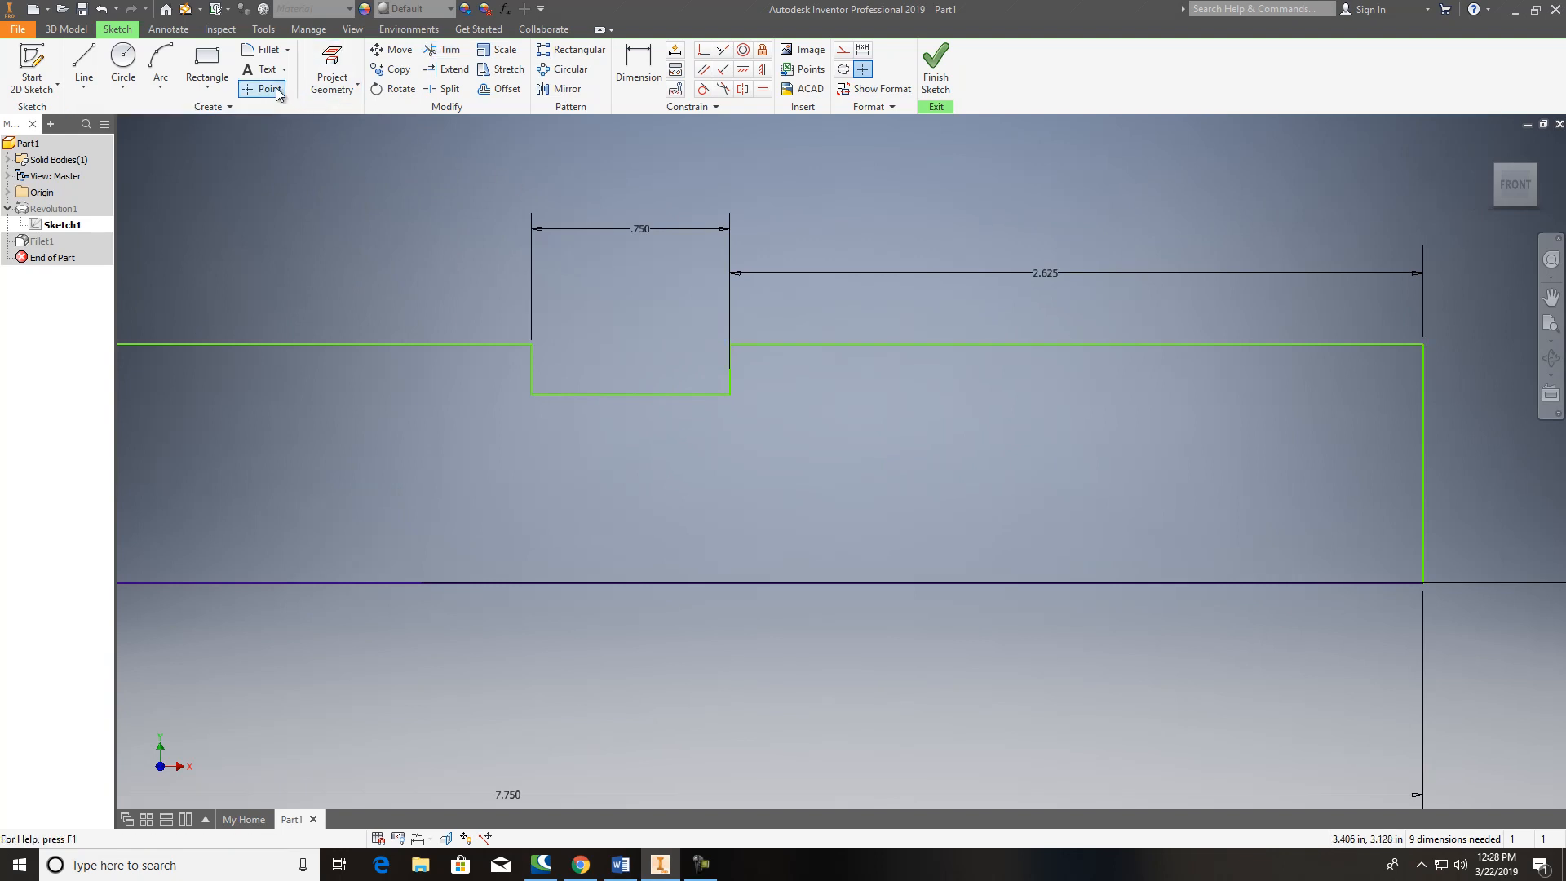
Step: Fillet both bottom corners of the groove with a 0.125 in radius and finish the sketch to update the part
{"action": "left_click", "coordinate": [264, 52]}
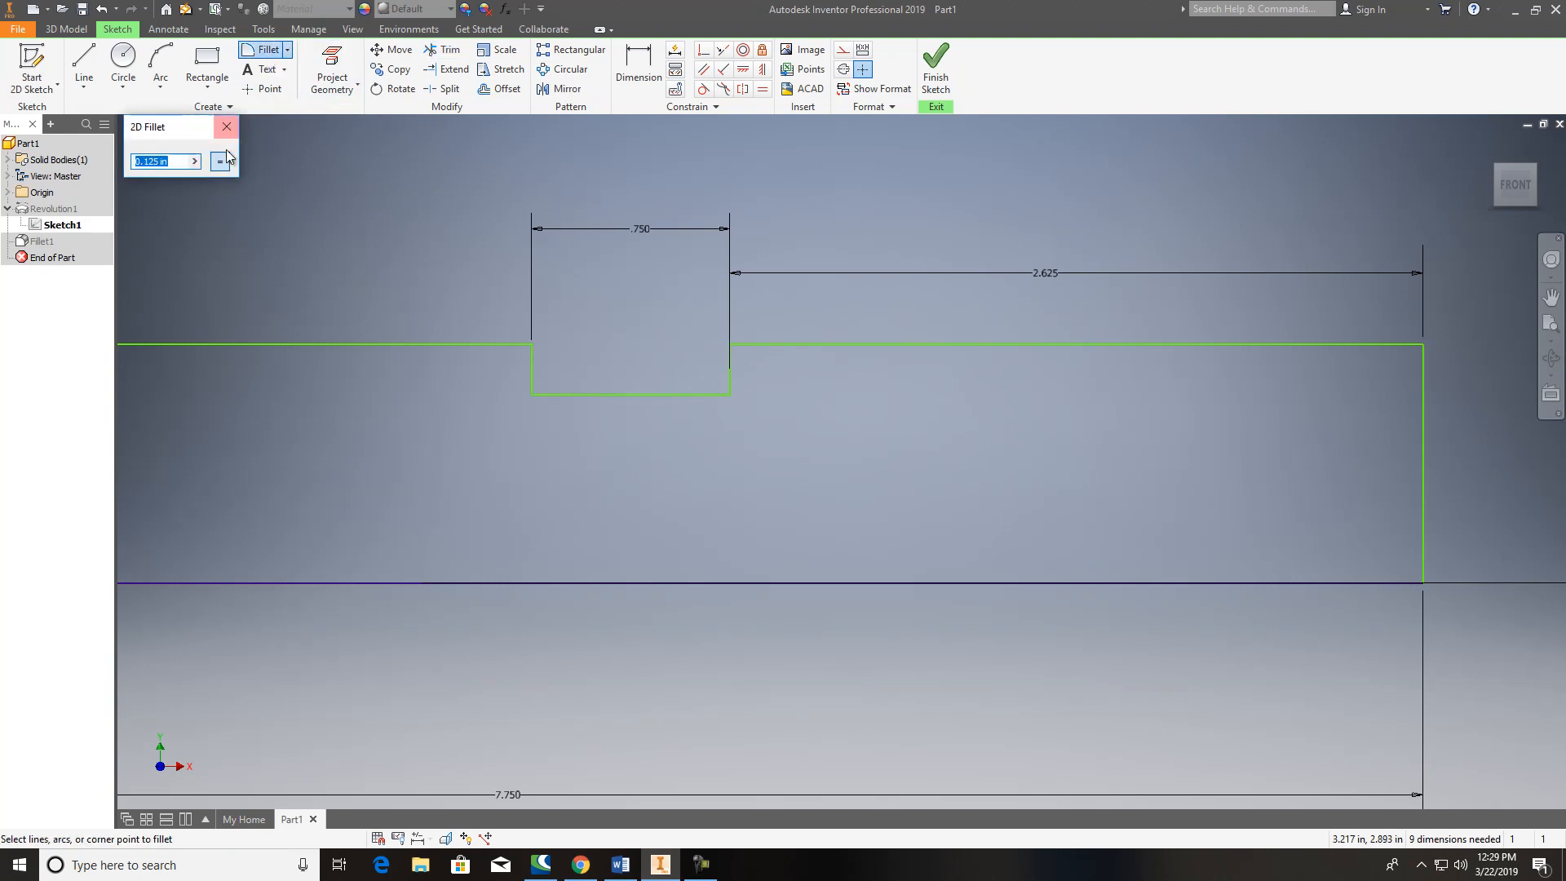
{"action": "left_click", "coordinate": [168, 163]}
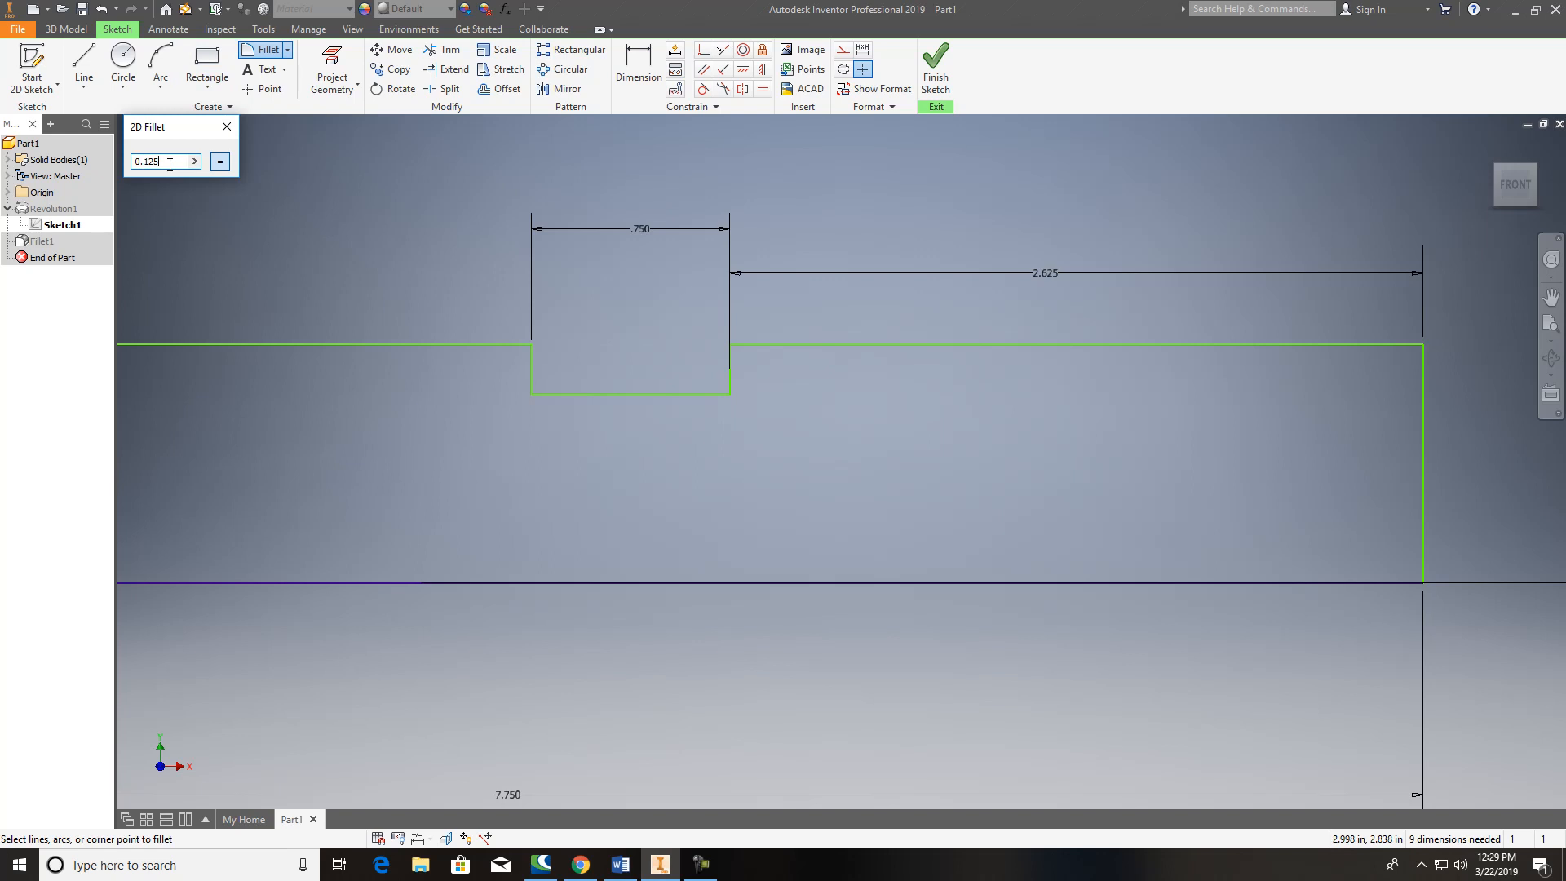
{"action": "left_click", "coordinate": [531, 378]}
{"action": "left_click", "coordinate": [542, 394]}
{"action": "left_click", "coordinate": [684, 394]}
{"action": "left_click", "coordinate": [728, 378]}
{"action": "left_click", "coordinate": [936, 79]}
Step: Inspect the updated part's hub groove, flange and bore from several directions
{"action": "scroll", "coordinate": [879, 426], "scroll_direction": "up", "scroll_amount": 5}
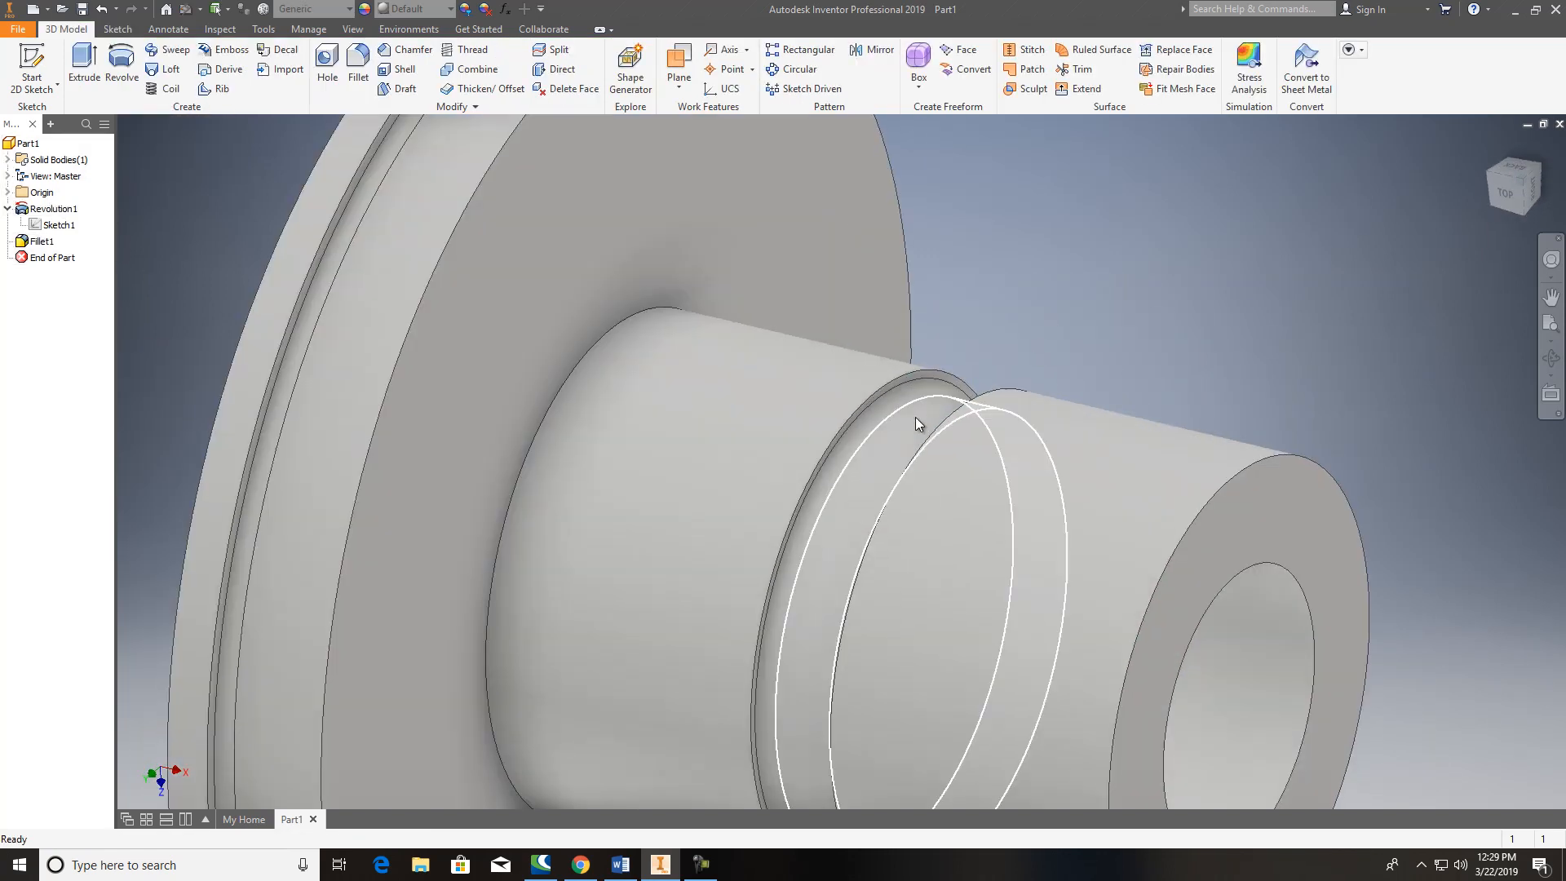
{"action": "scroll", "coordinate": [1194, 340], "scroll_direction": "down", "scroll_amount": 4}
{"action": "mouse_move", "coordinate": [1505, 199]}
{"action": "left_mouse_down"}
{"action": "mouse_move", "coordinate": [133, 192]}
{"action": "mouse_move", "coordinate": [229, 288]}
{"action": "mouse_move", "coordinate": [240, 370]}
{"action": "mouse_move", "coordinate": [164, 412]}
{"action": "mouse_move", "coordinate": [1542, 434]}
{"action": "mouse_move", "coordinate": [1502, 451]}
{"action": "mouse_move", "coordinate": [150, 437]}
{"action": "mouse_move", "coordinate": [280, 483]}
{"action": "mouse_move", "coordinate": [1183, 440]}
{"action": "left_mouse_up"}
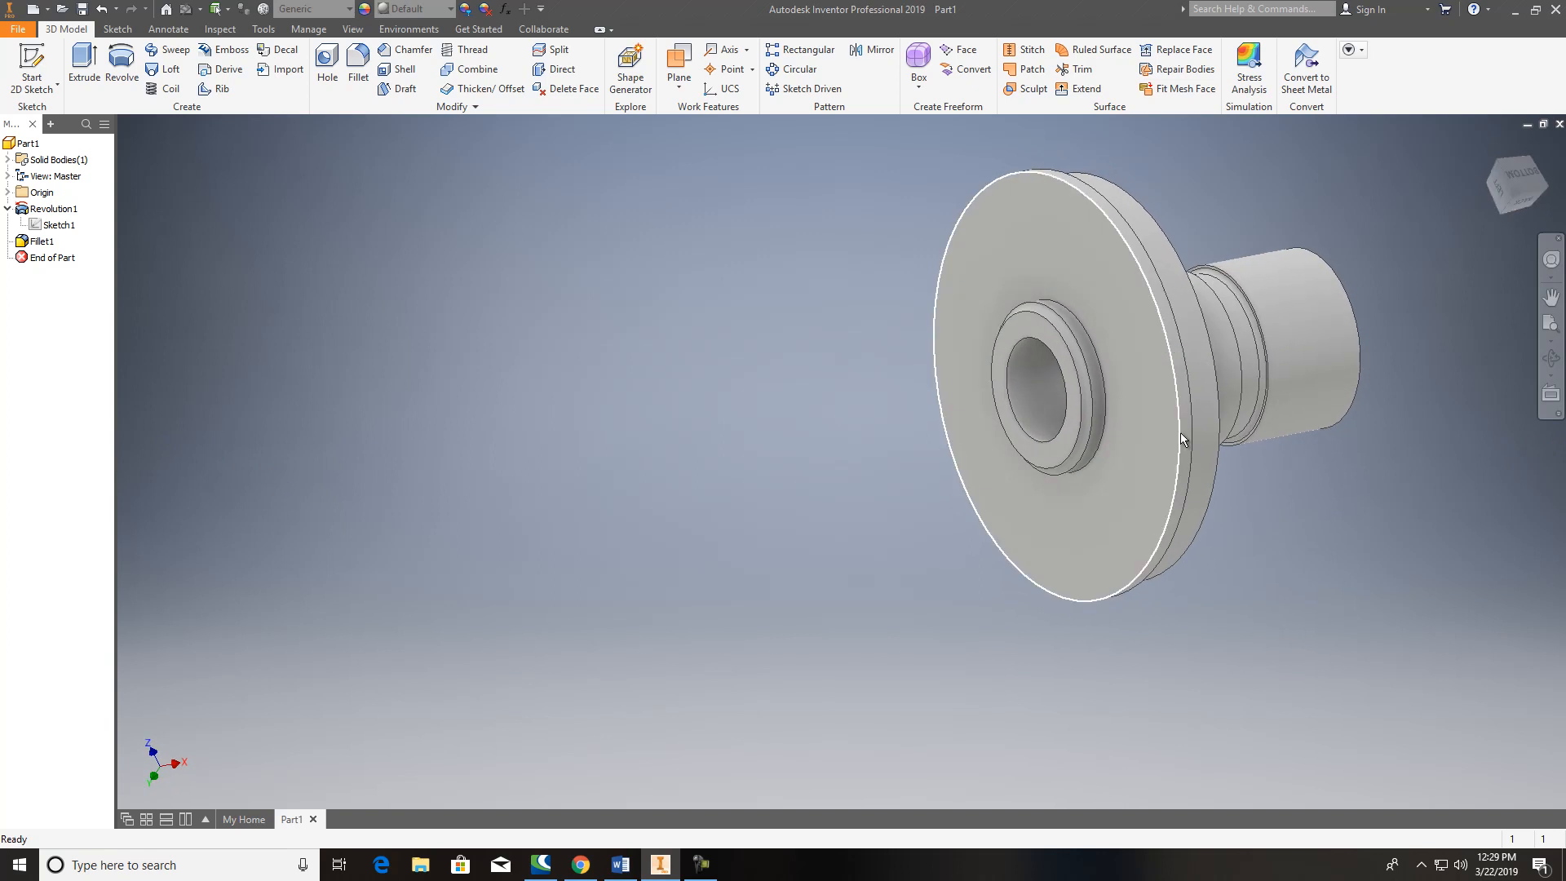
{"action": "middle_click_drag", "start_coordinate": [1183, 441], "coordinate": [914, 413]}
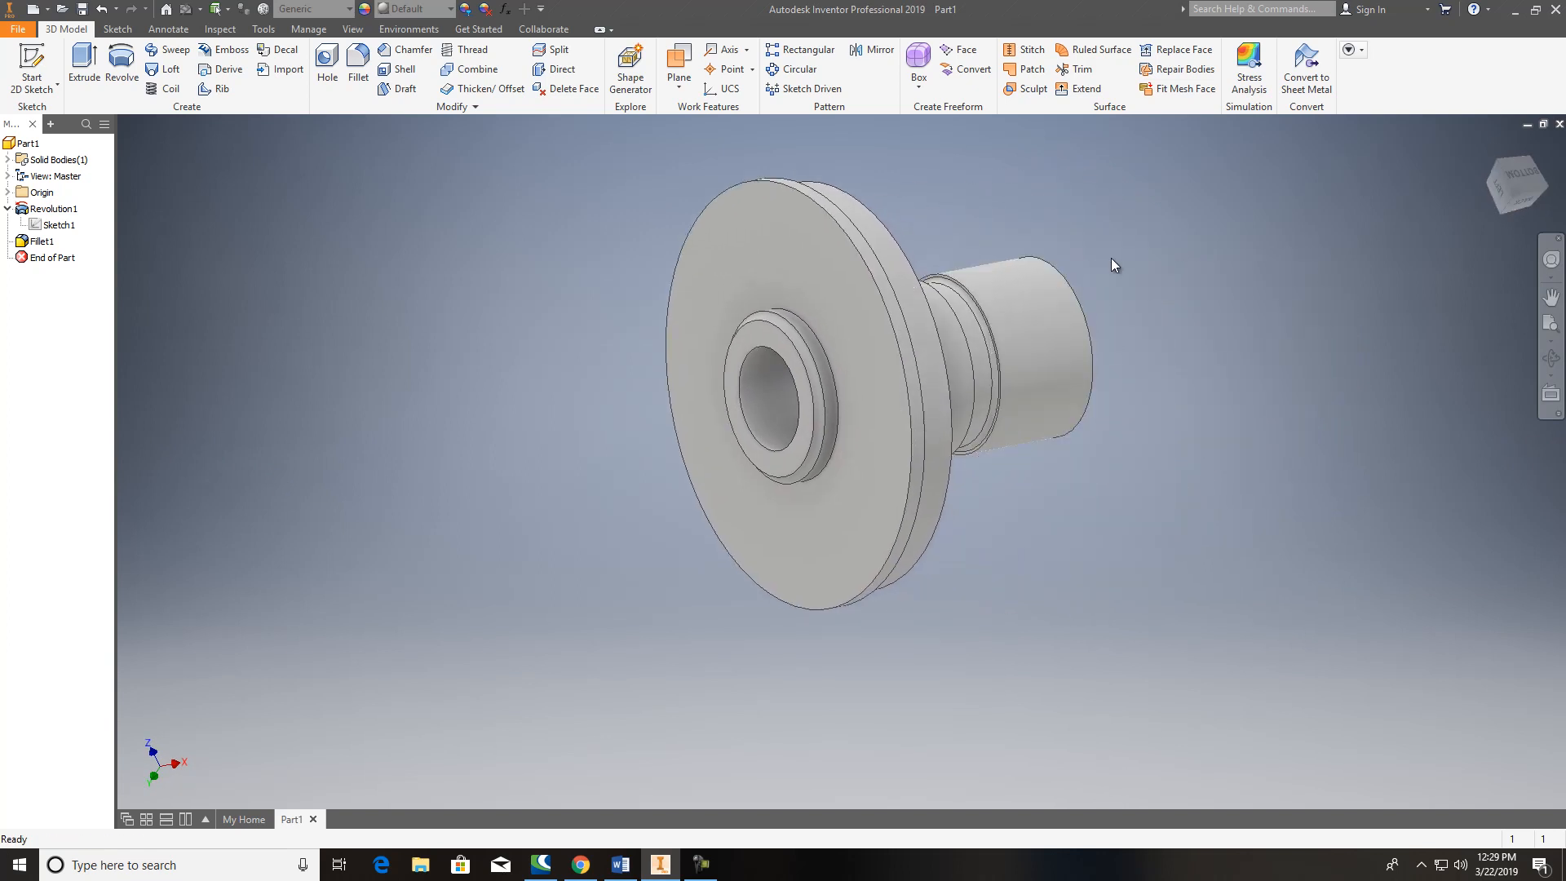
{"action": "left_click", "coordinate": [1536, 180]}
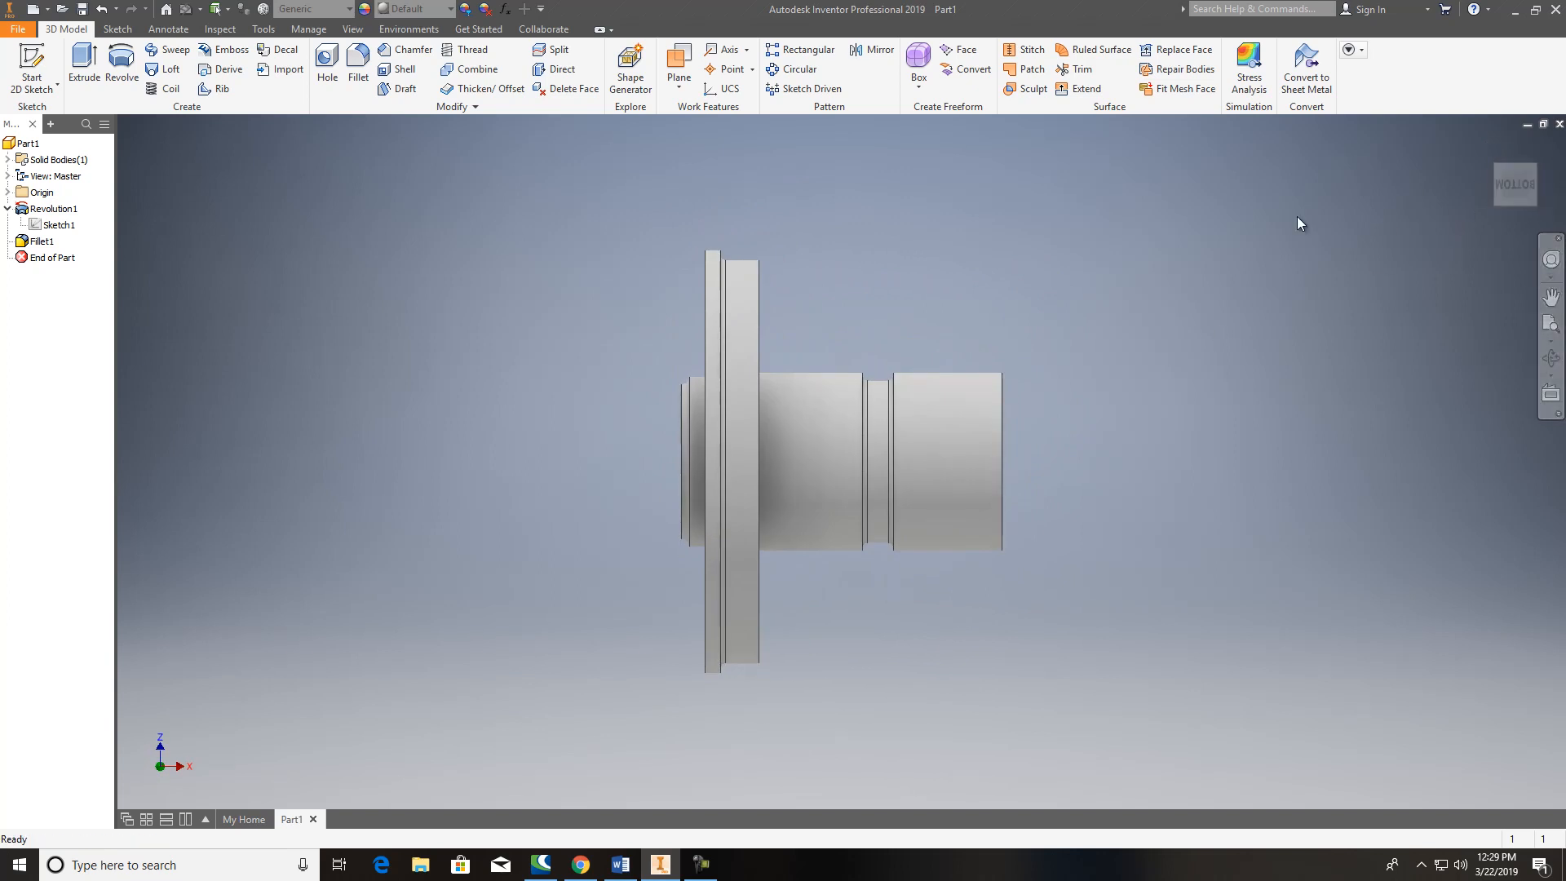
{"action": "left_click", "coordinate": [1552, 296]}
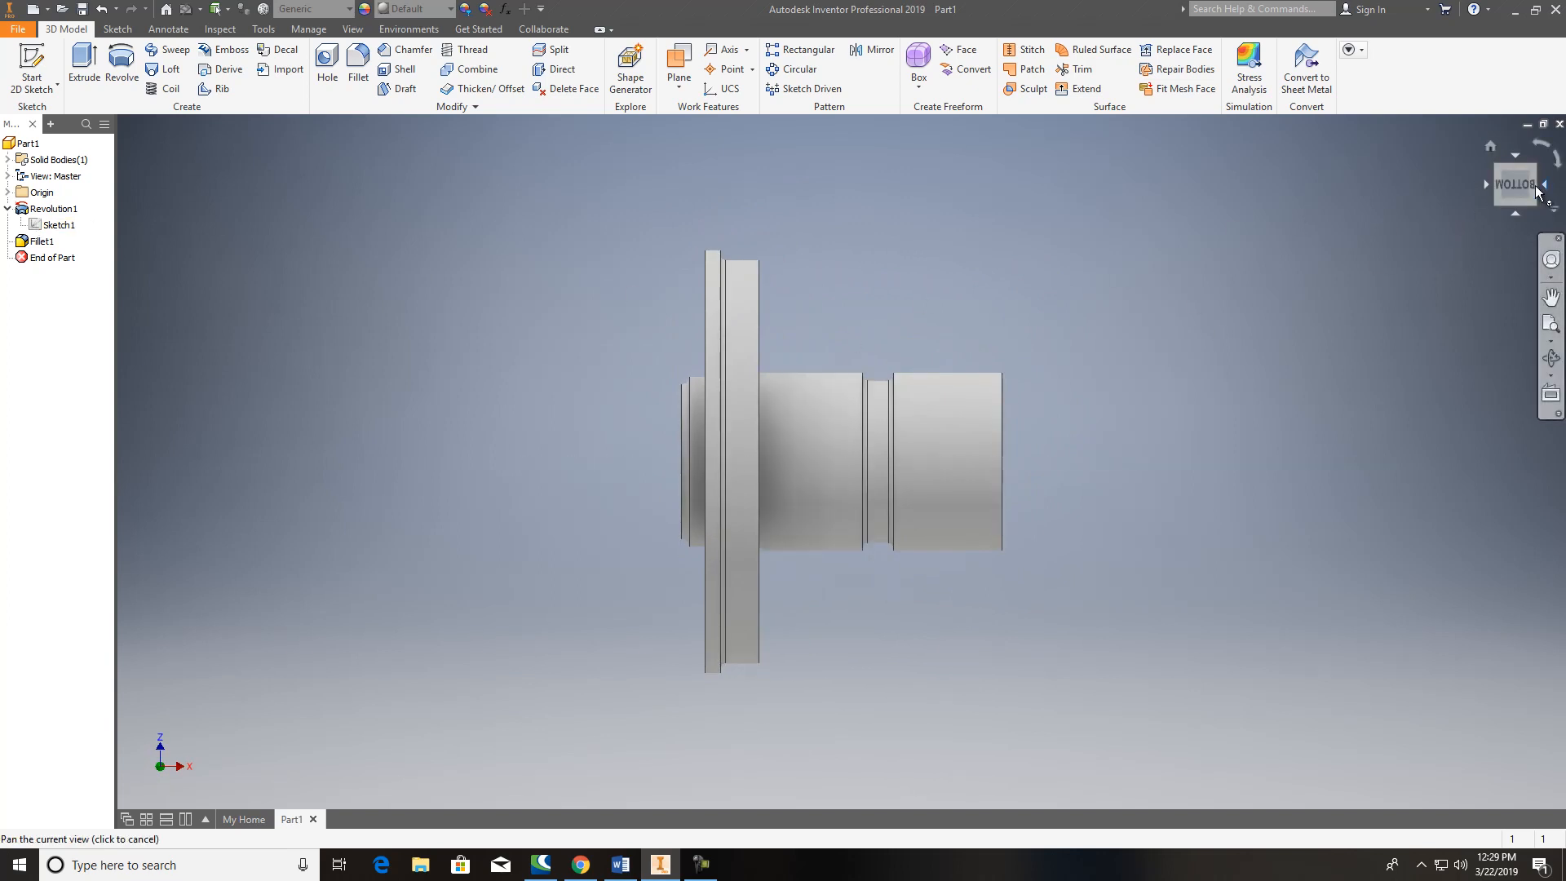
{"action": "left_click", "coordinate": [1515, 198]}
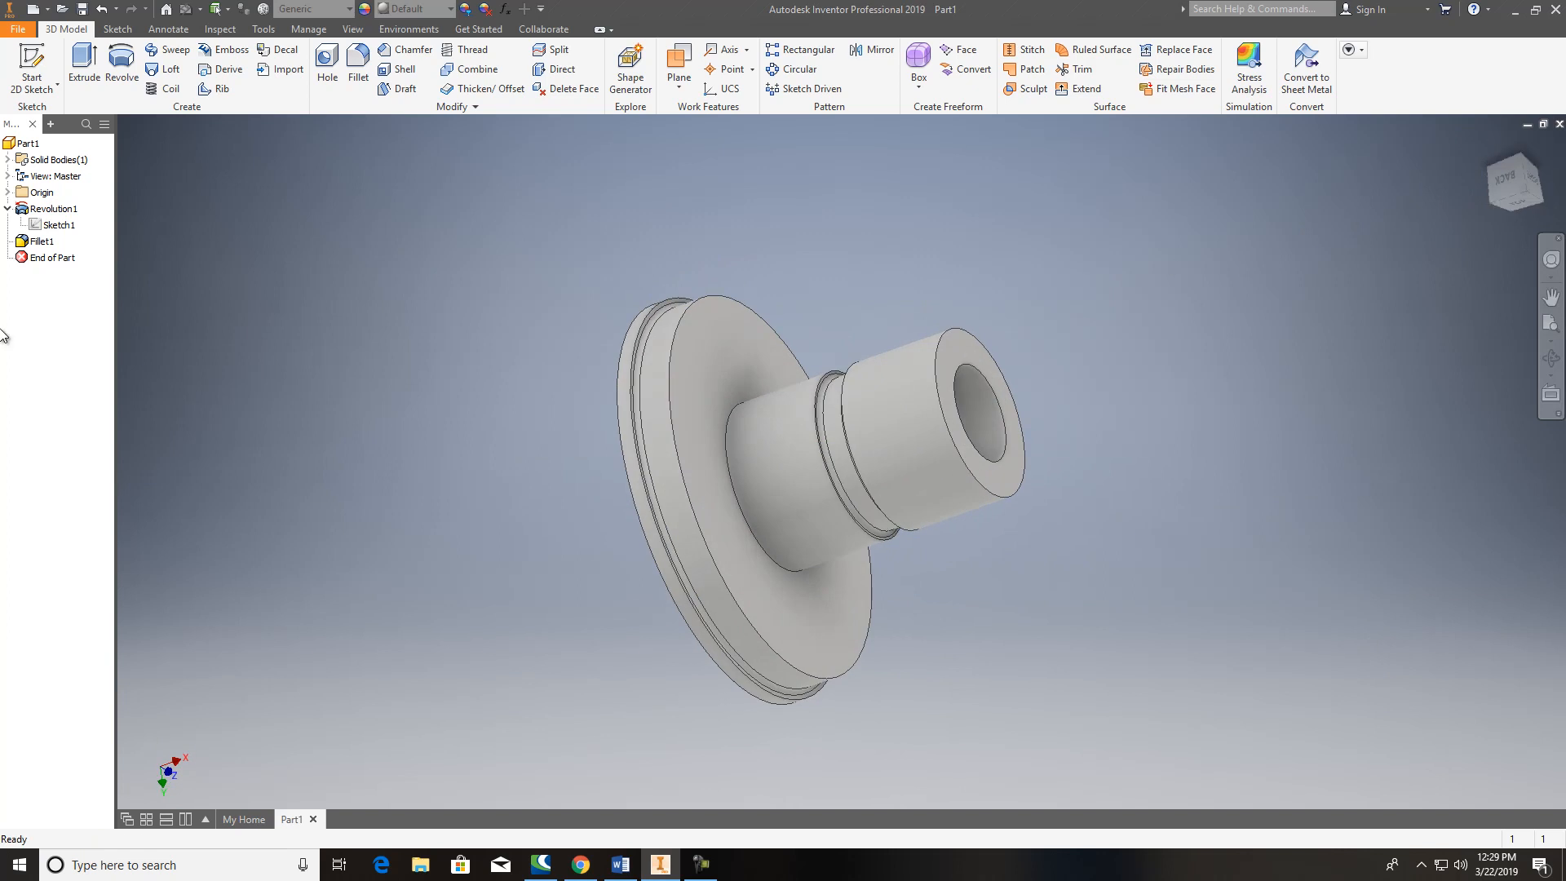
Step: Create a work plane parallel to the XY plane and tangent to the hub's outer cylindrical face
{"action": "left_click", "coordinate": [680, 91]}
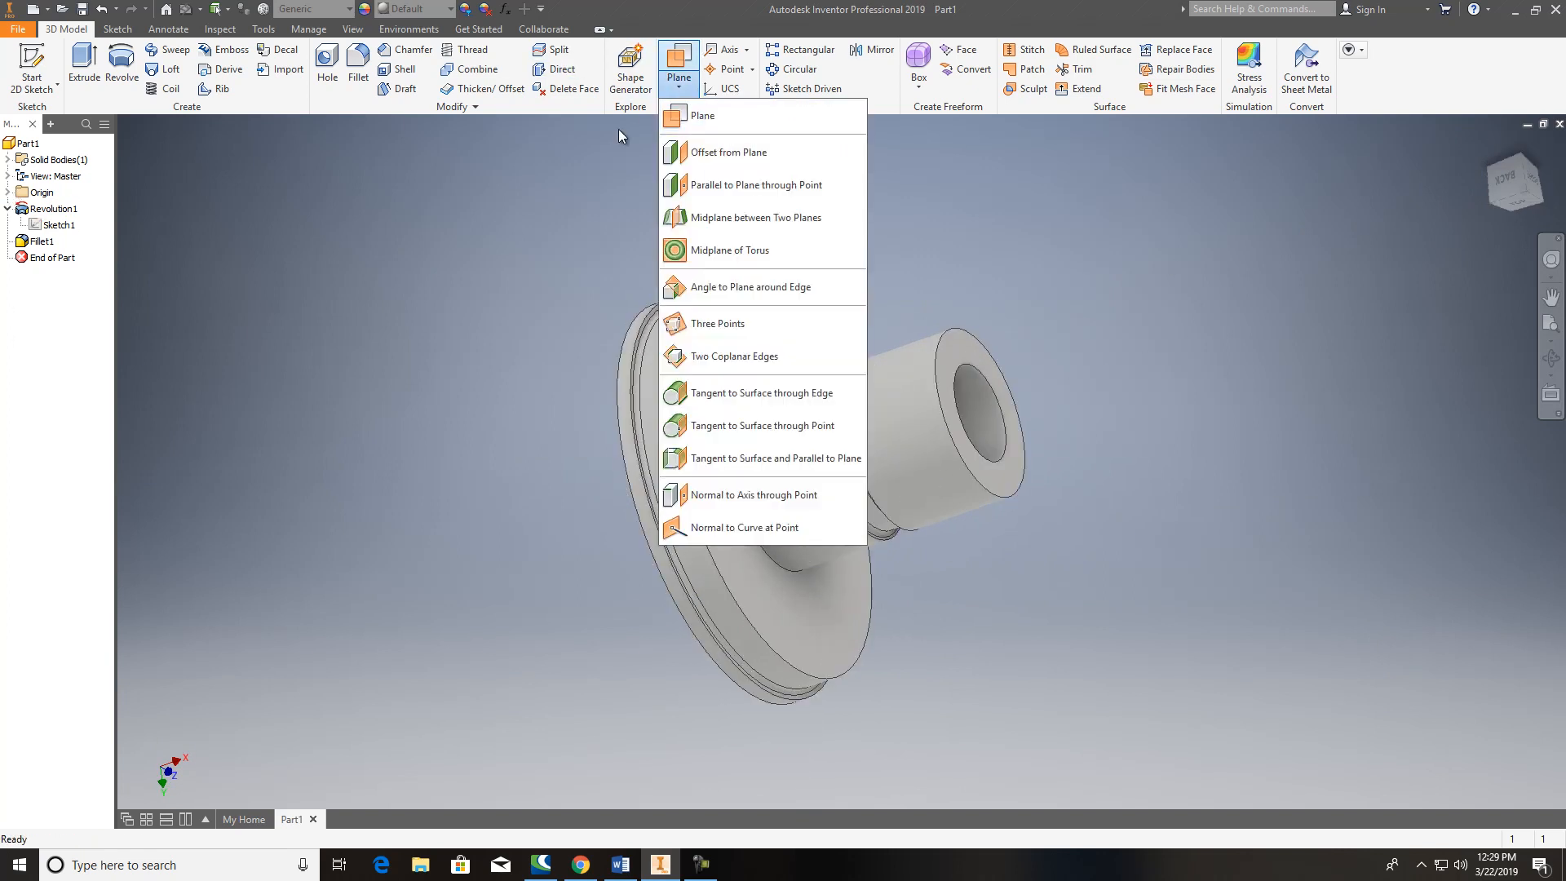
{"action": "left_click", "coordinate": [702, 116]}
{"action": "left_click", "coordinate": [679, 82]}
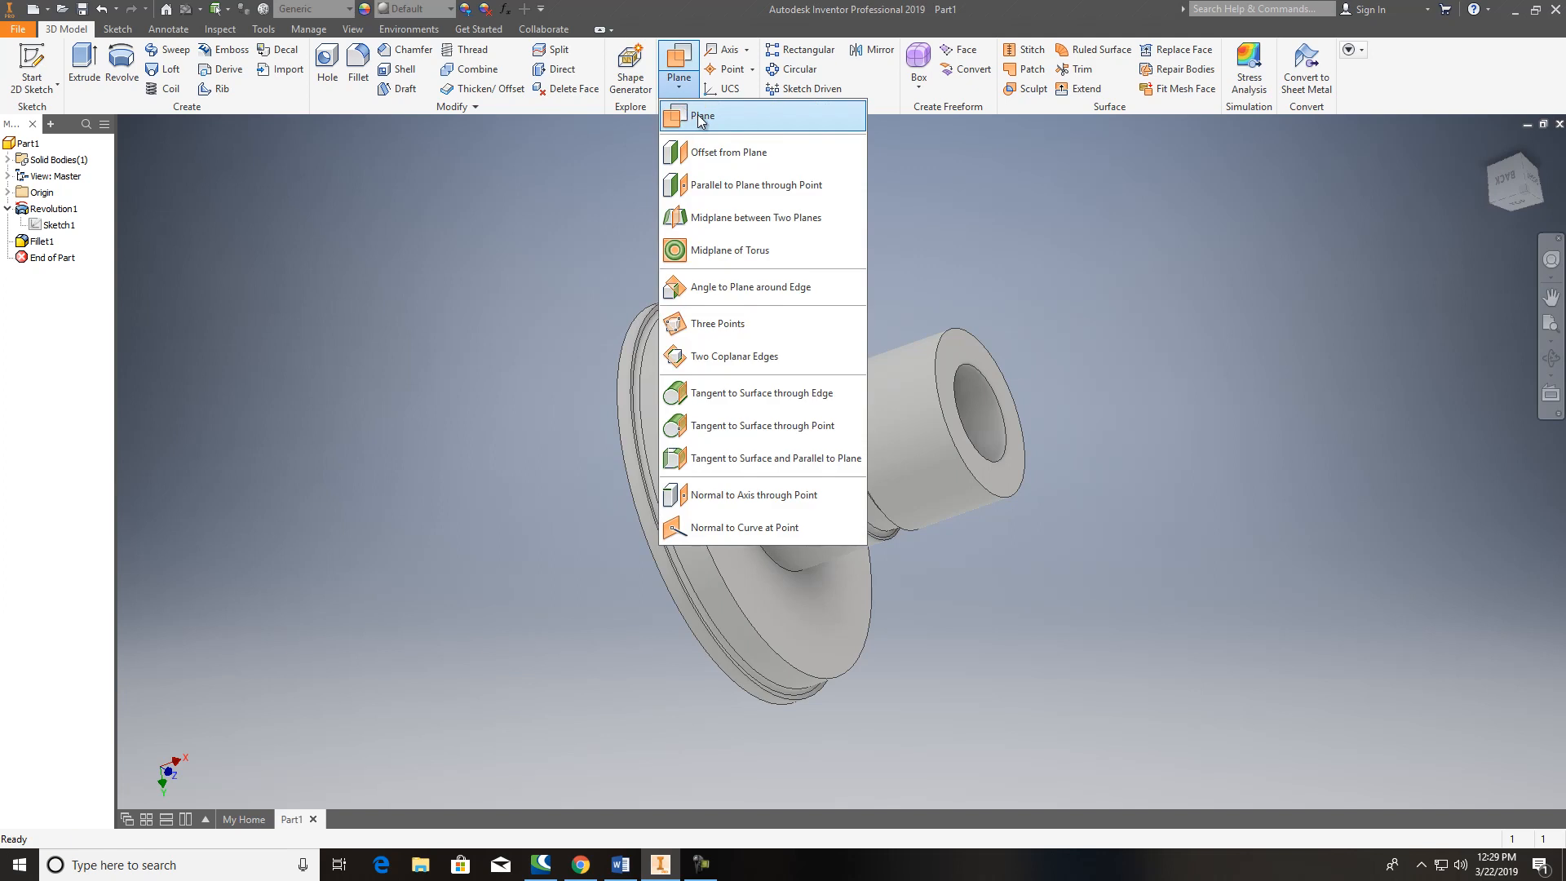
{"action": "left_click", "coordinate": [698, 115]}
{"action": "left_click", "coordinate": [9, 192]}
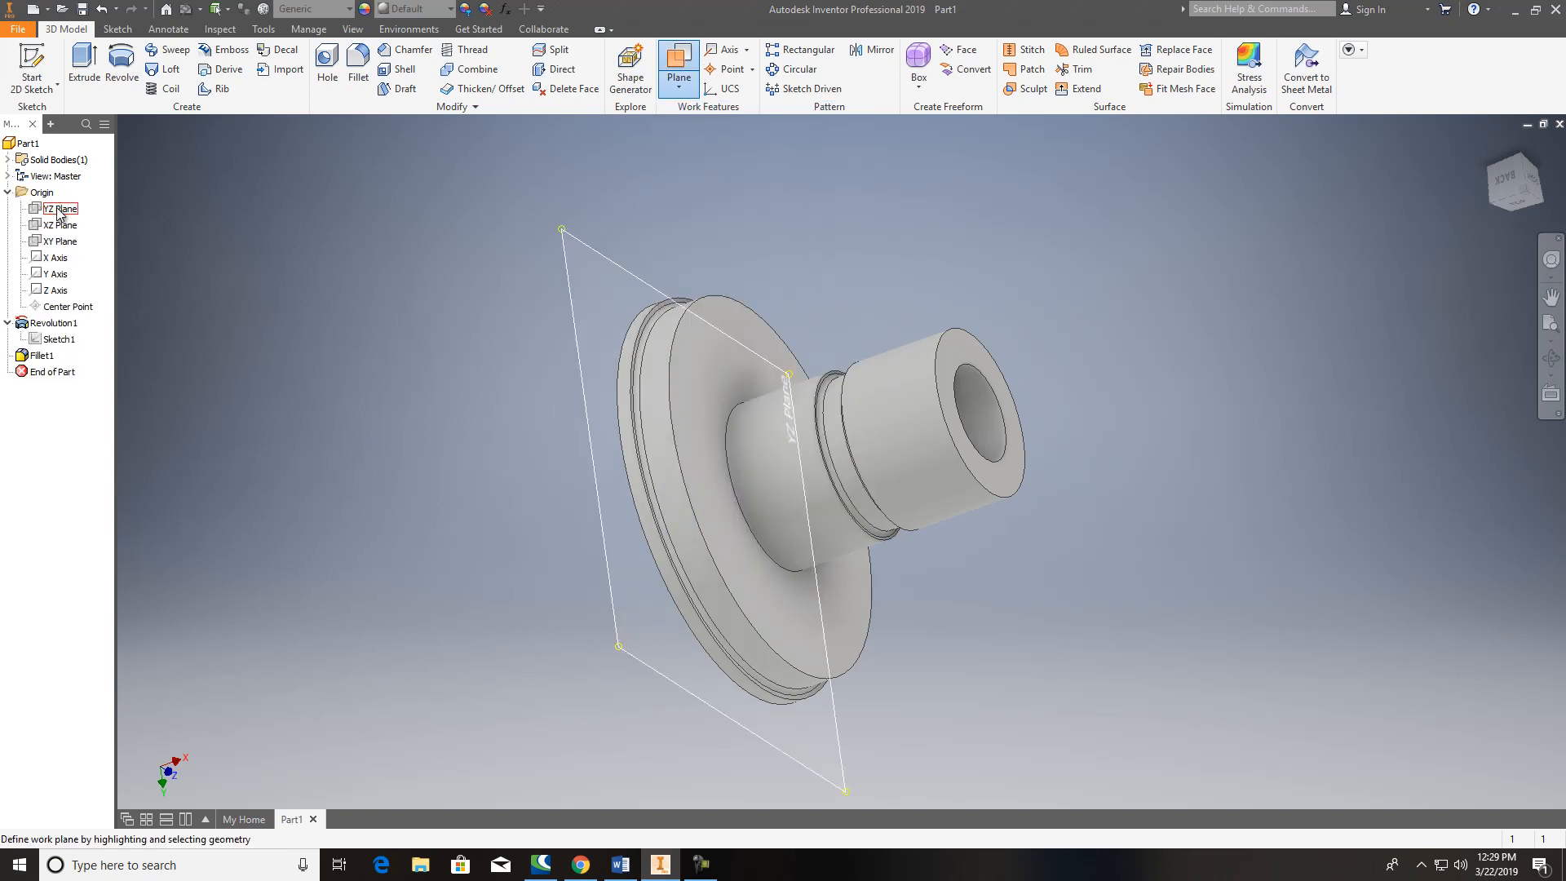
{"action": "left_click", "coordinate": [61, 241]}
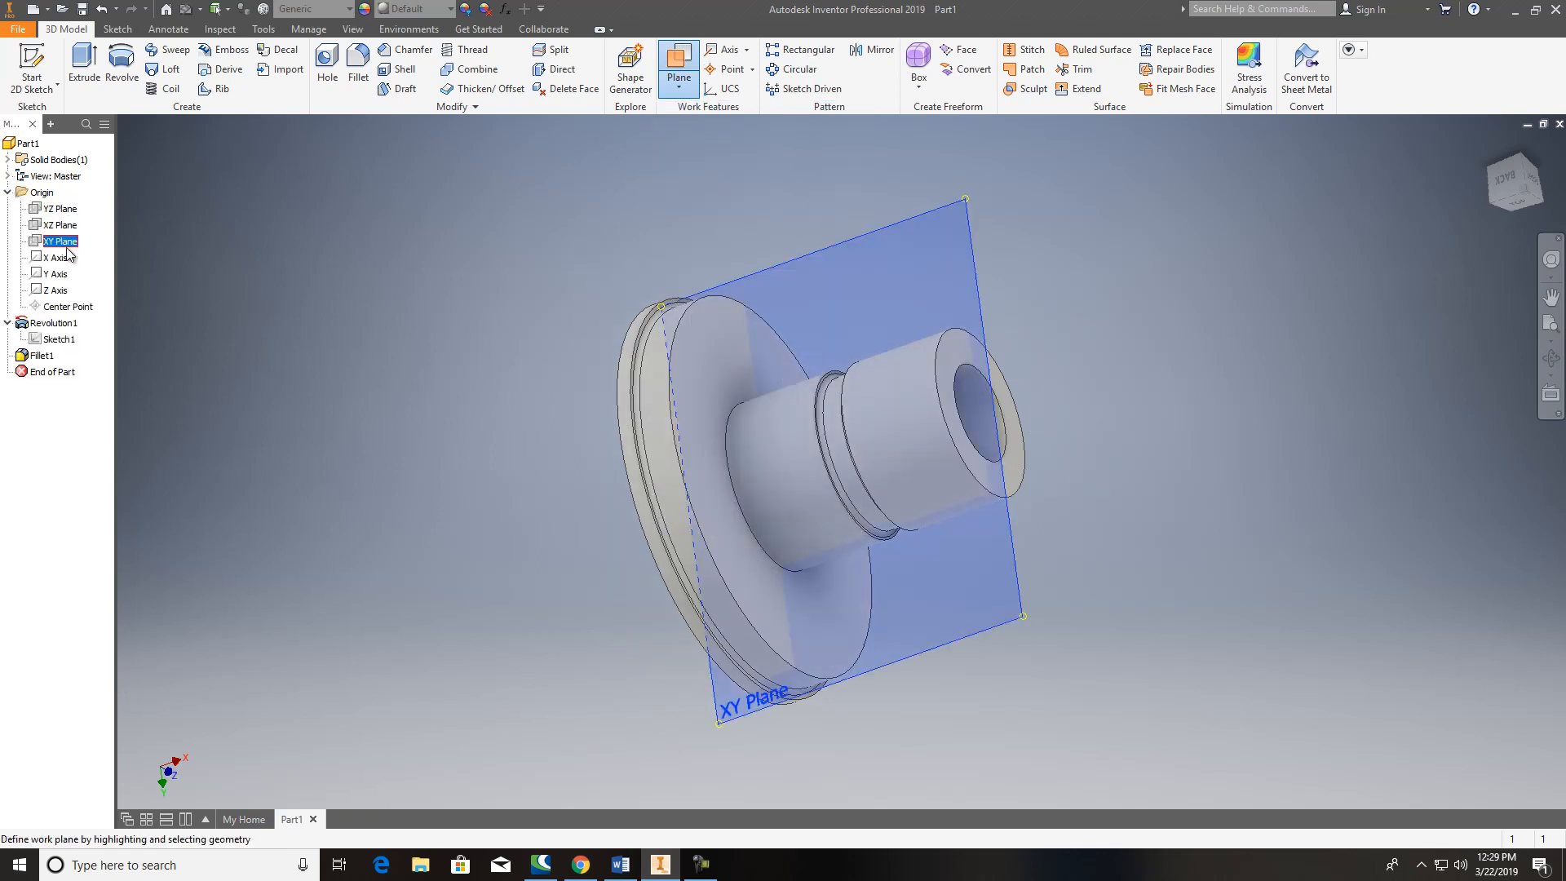
{"action": "middle_click_drag", "start_coordinate": [1486, 183], "coordinate": [1461, 738], "text": "shift"}
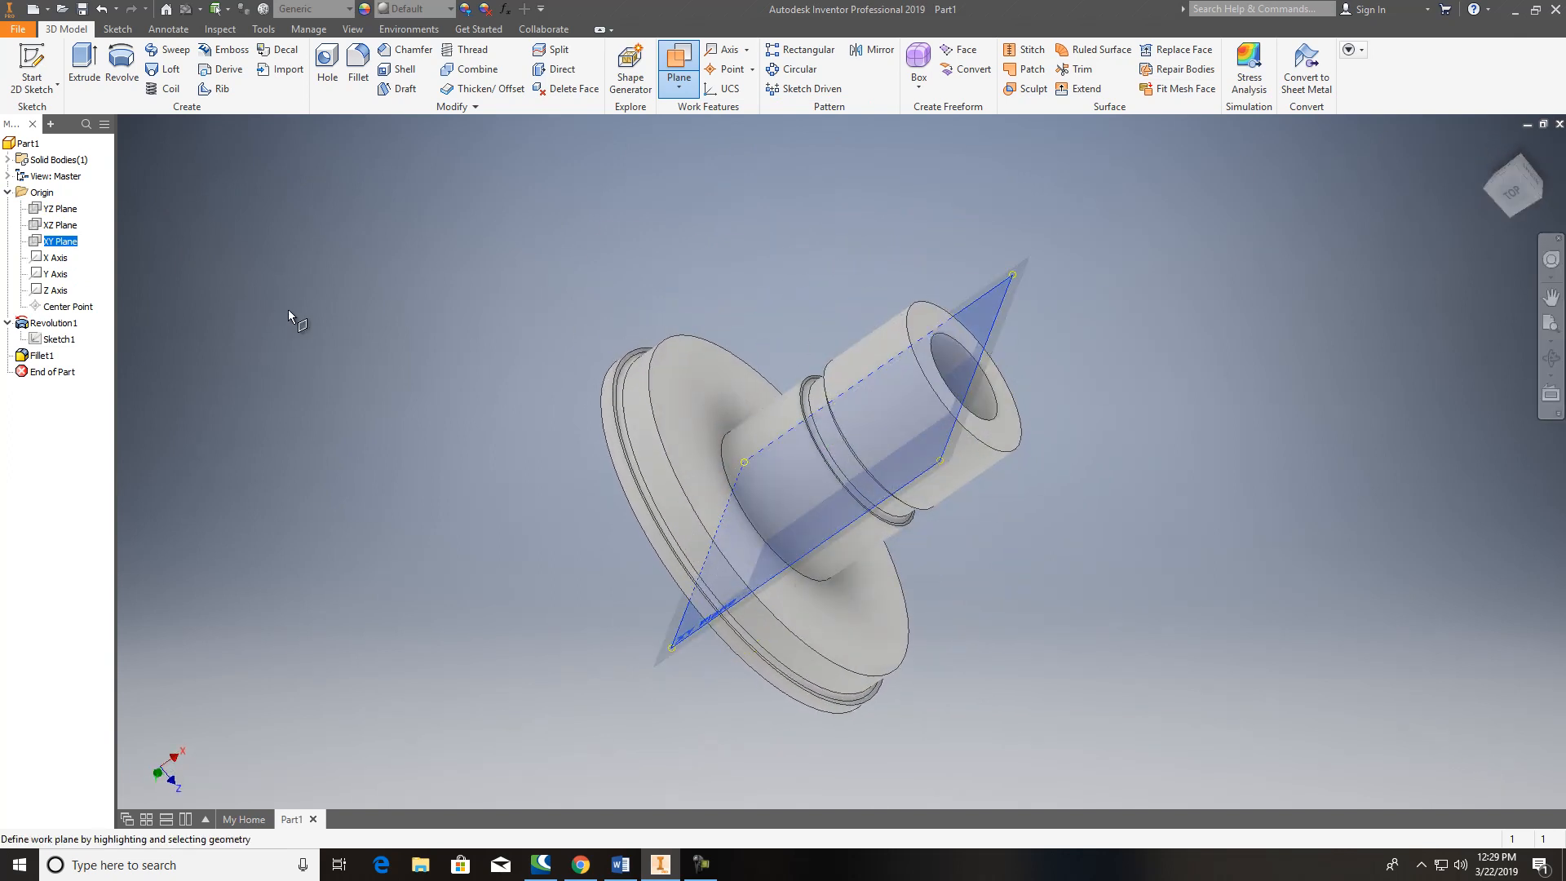
{"action": "left_click", "coordinate": [873, 334]}
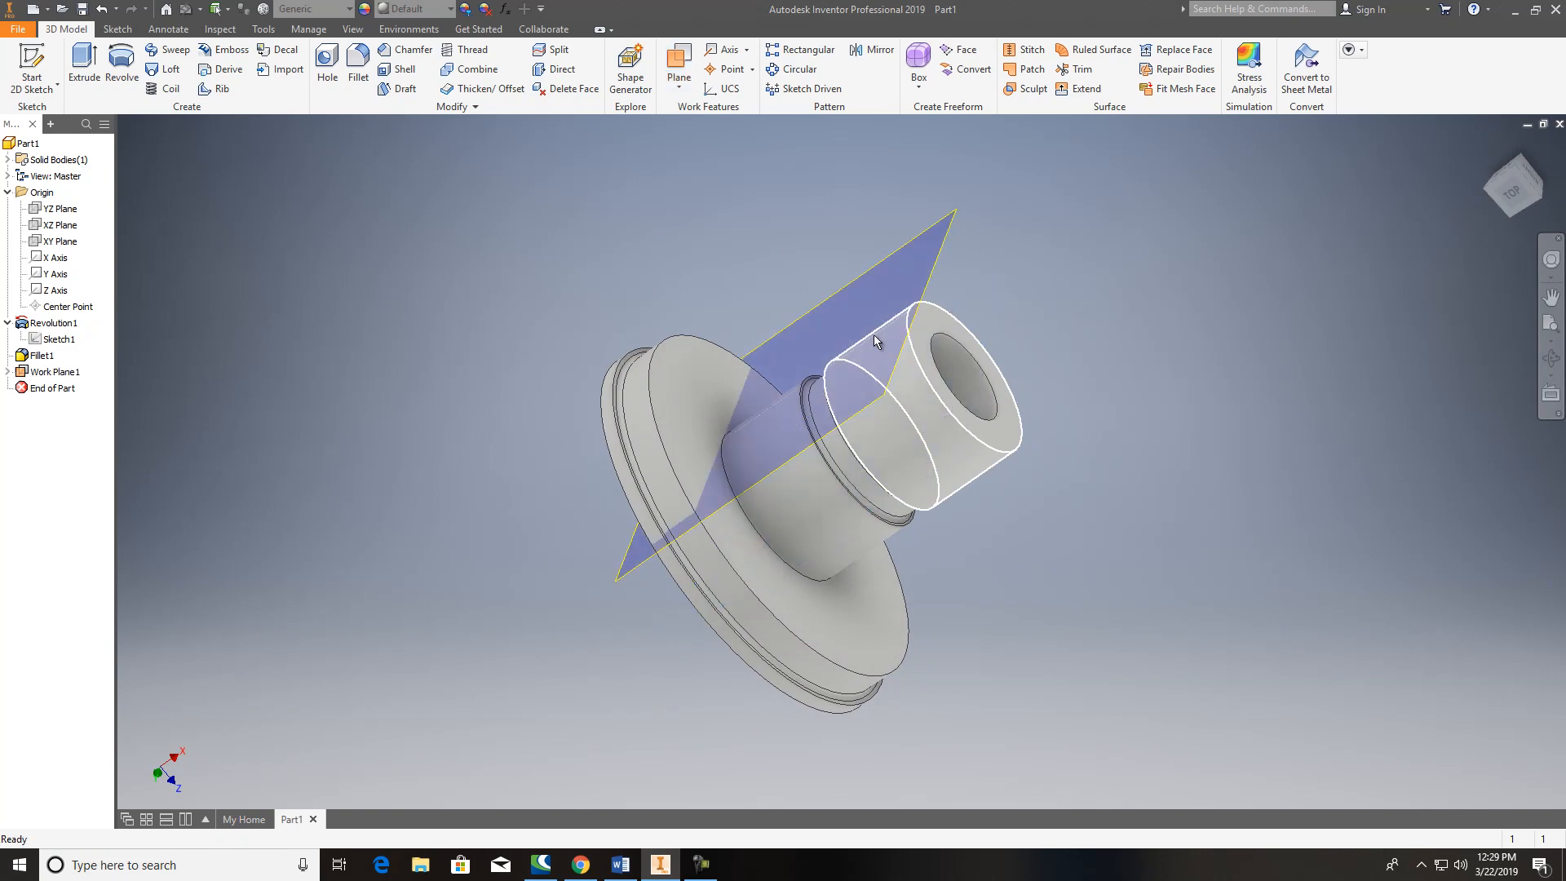
Step: Start a new 2D sketch on the work plane tangent to the hub
{"action": "left_click", "coordinate": [1506, 194]}
{"action": "left_click", "coordinate": [1511, 186]}
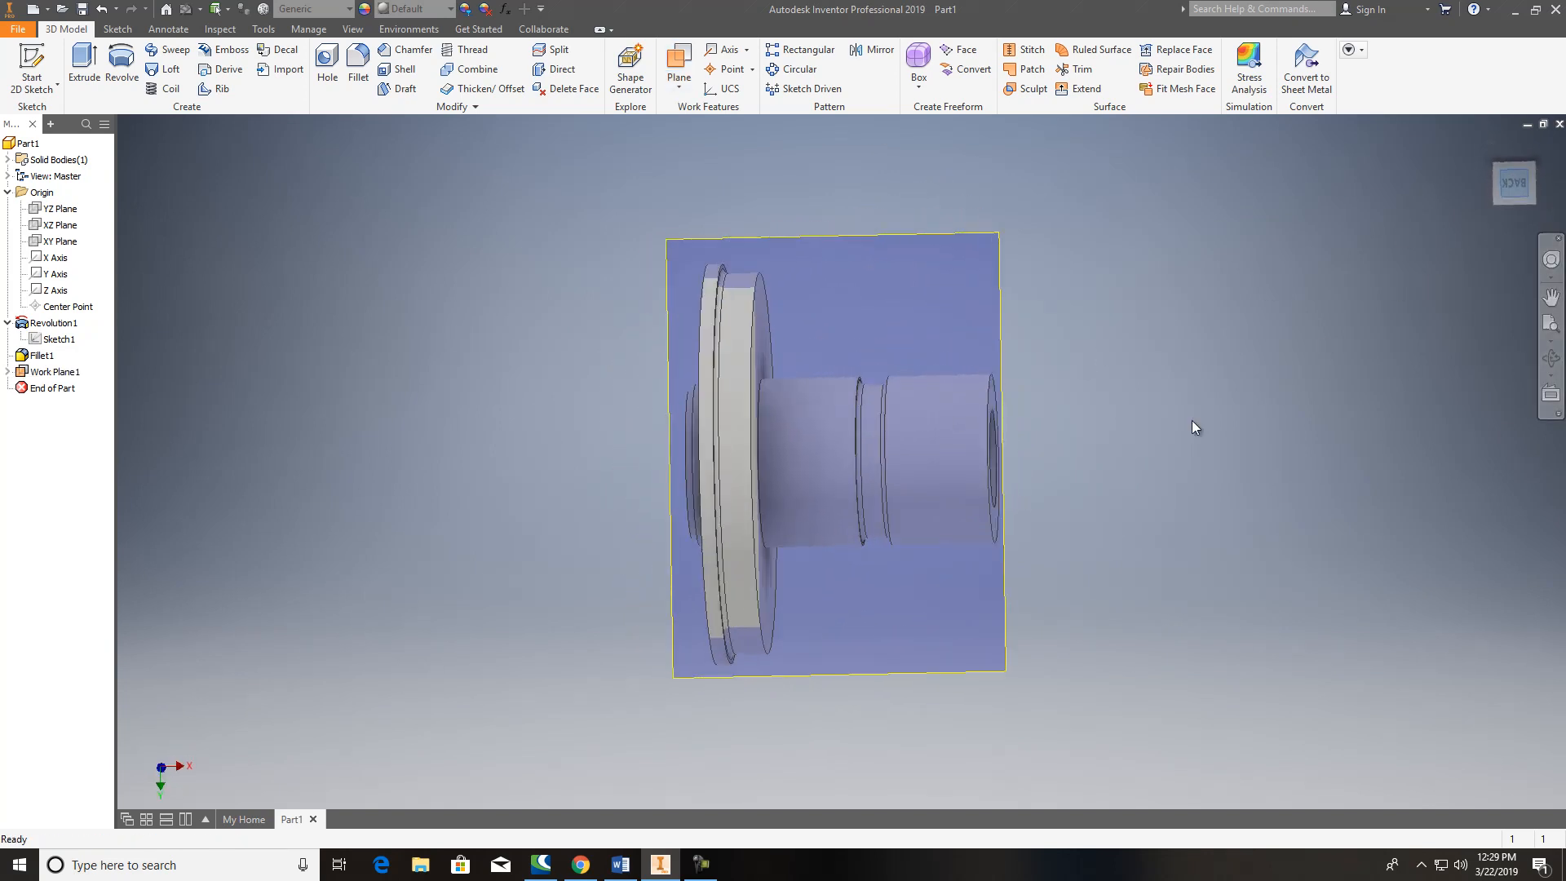
{"action": "scroll", "coordinate": [1026, 472], "scroll_direction": "up", "scroll_amount": 4}
{"action": "scroll", "coordinate": [863, 453], "scroll_direction": "down", "scroll_amount": 3}
{"action": "scroll", "coordinate": [859, 453], "scroll_direction": "up", "scroll_amount": 4}
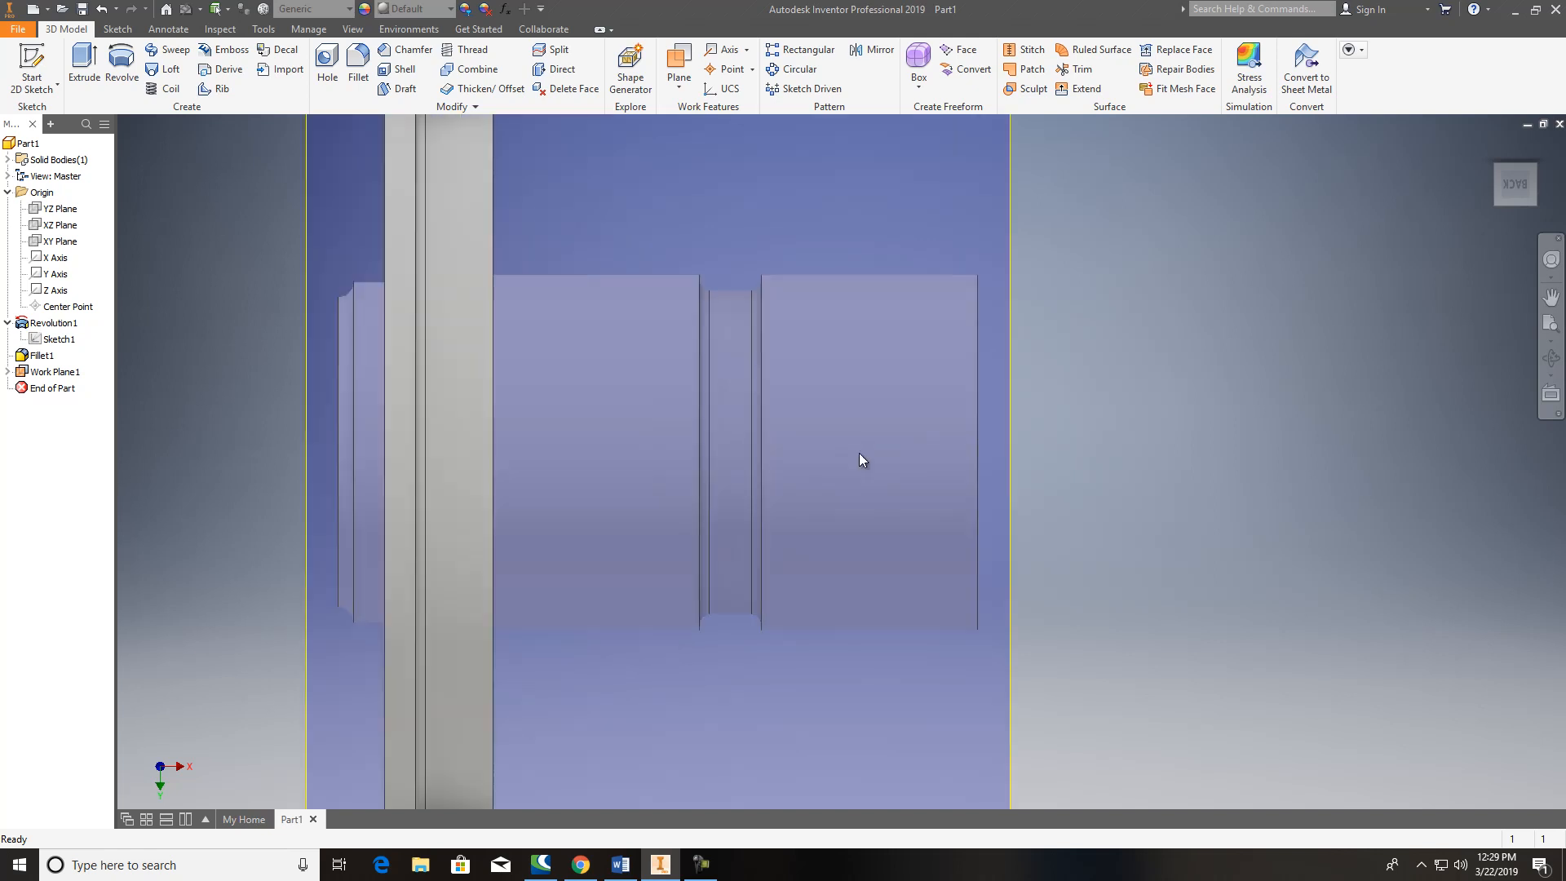
{"action": "right_click", "coordinate": [962, 206]}
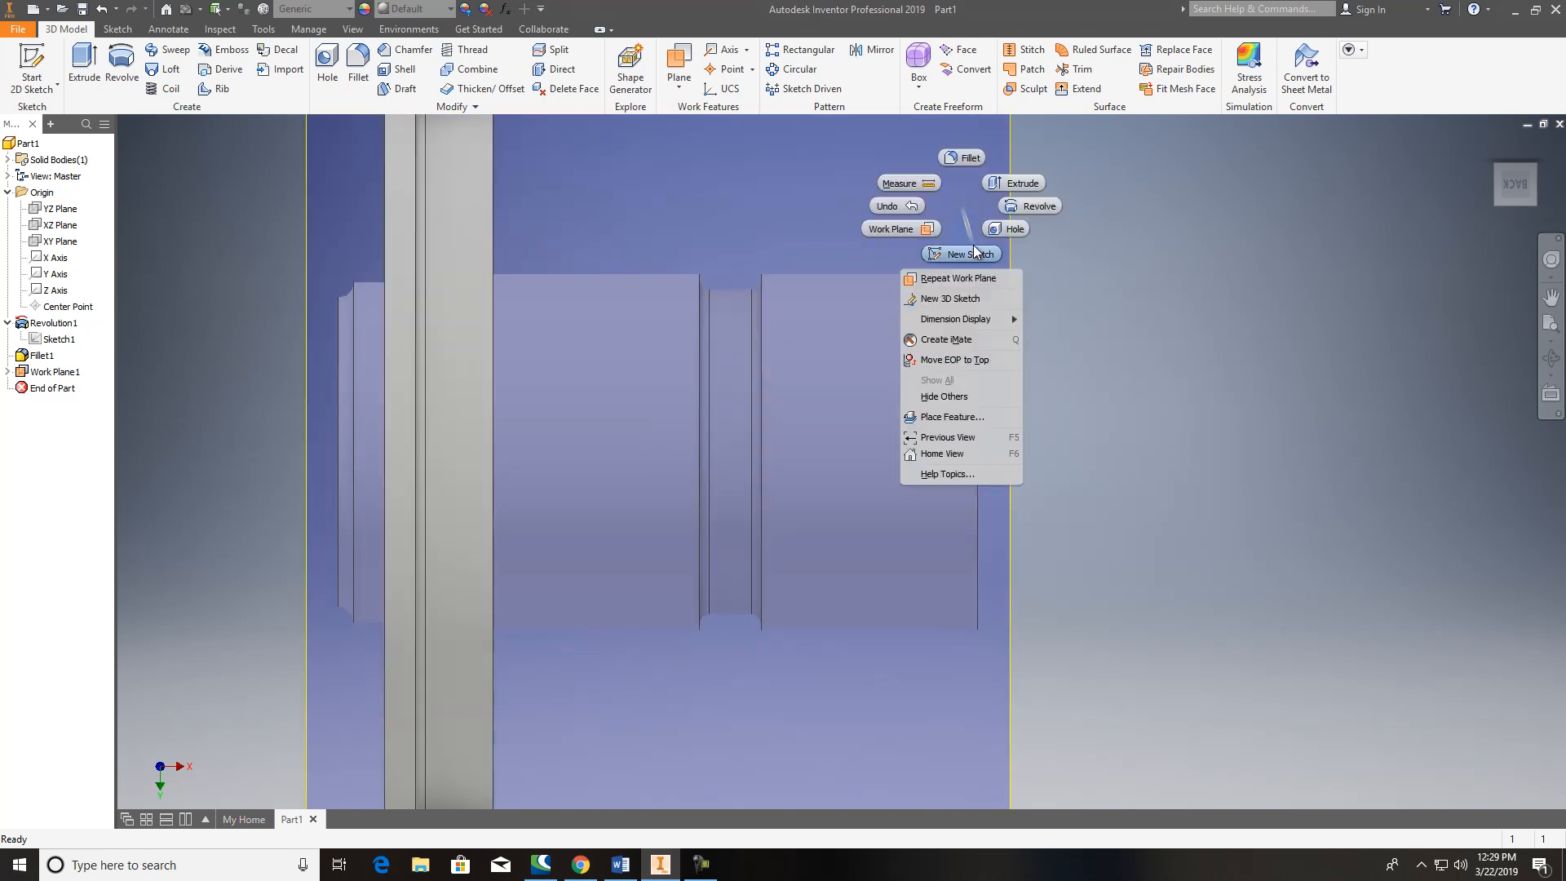
{"action": "left_click", "coordinate": [959, 258]}
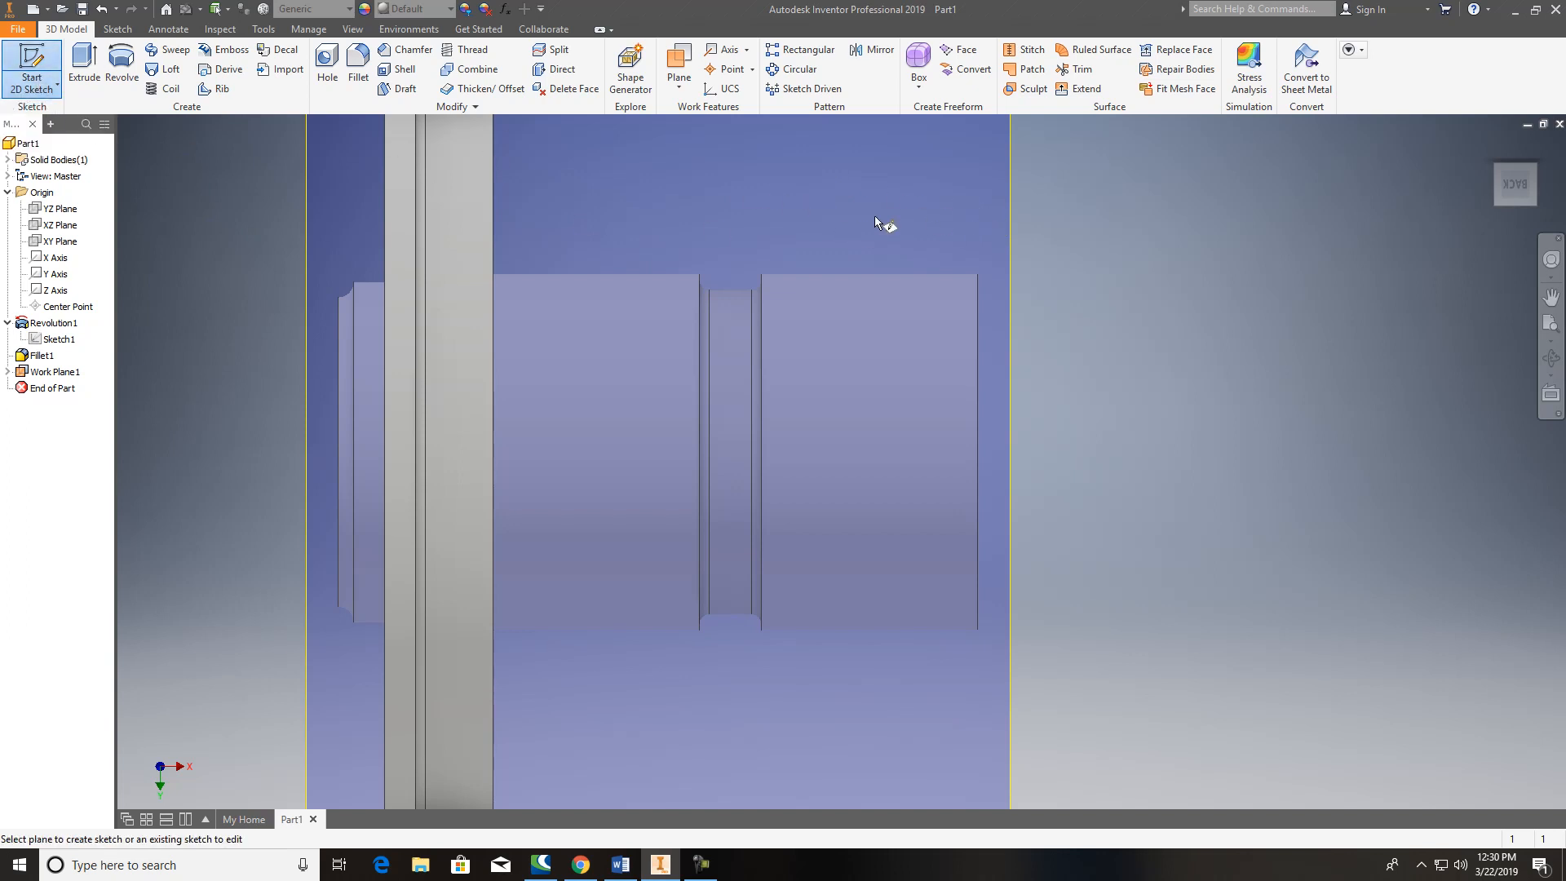
{"action": "left_click", "coordinate": [1009, 217]}
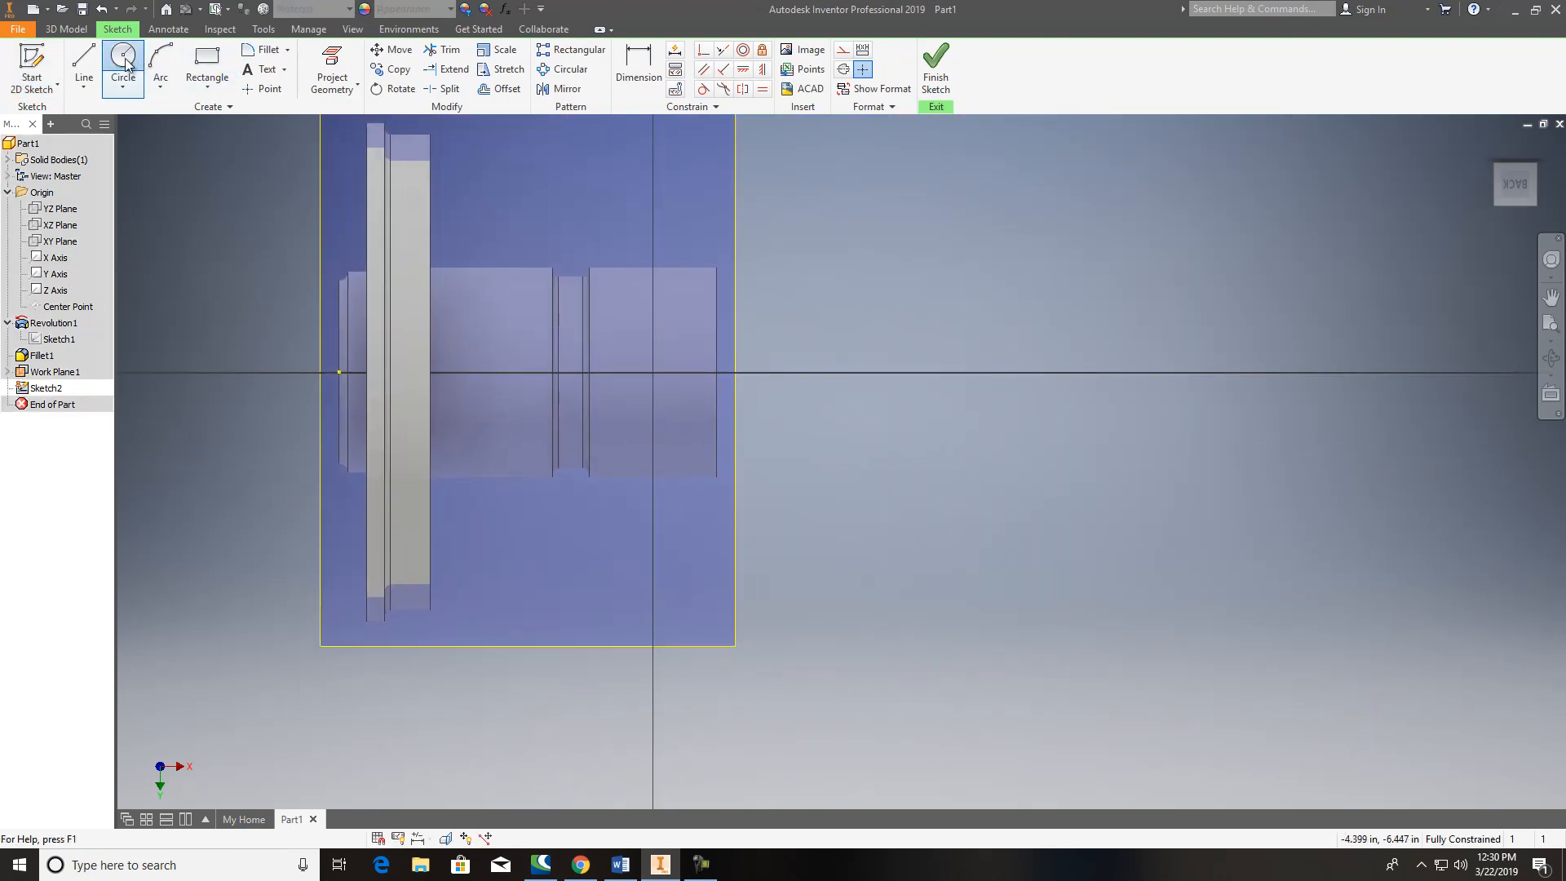
Step: Sketch a .25 in diameter circle inside the hub groove, centred on the part's horizontal axis
{"action": "left_click", "coordinate": [124, 65]}
{"action": "scroll", "coordinate": [585, 379], "scroll_direction": "up", "scroll_amount": 3}
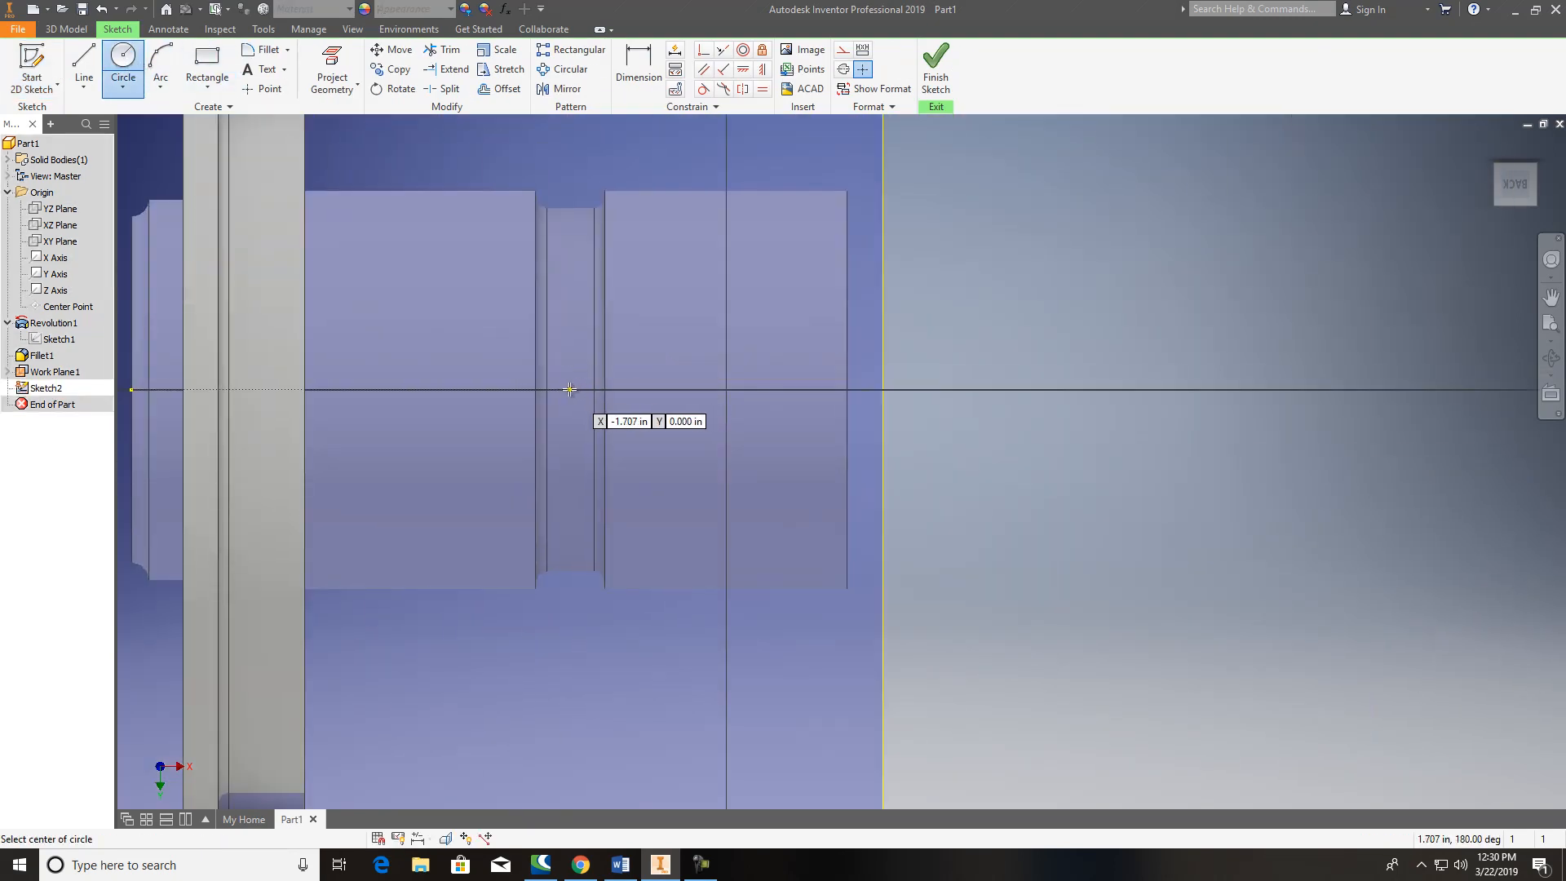
{"action": "left_click", "coordinate": [569, 389]}
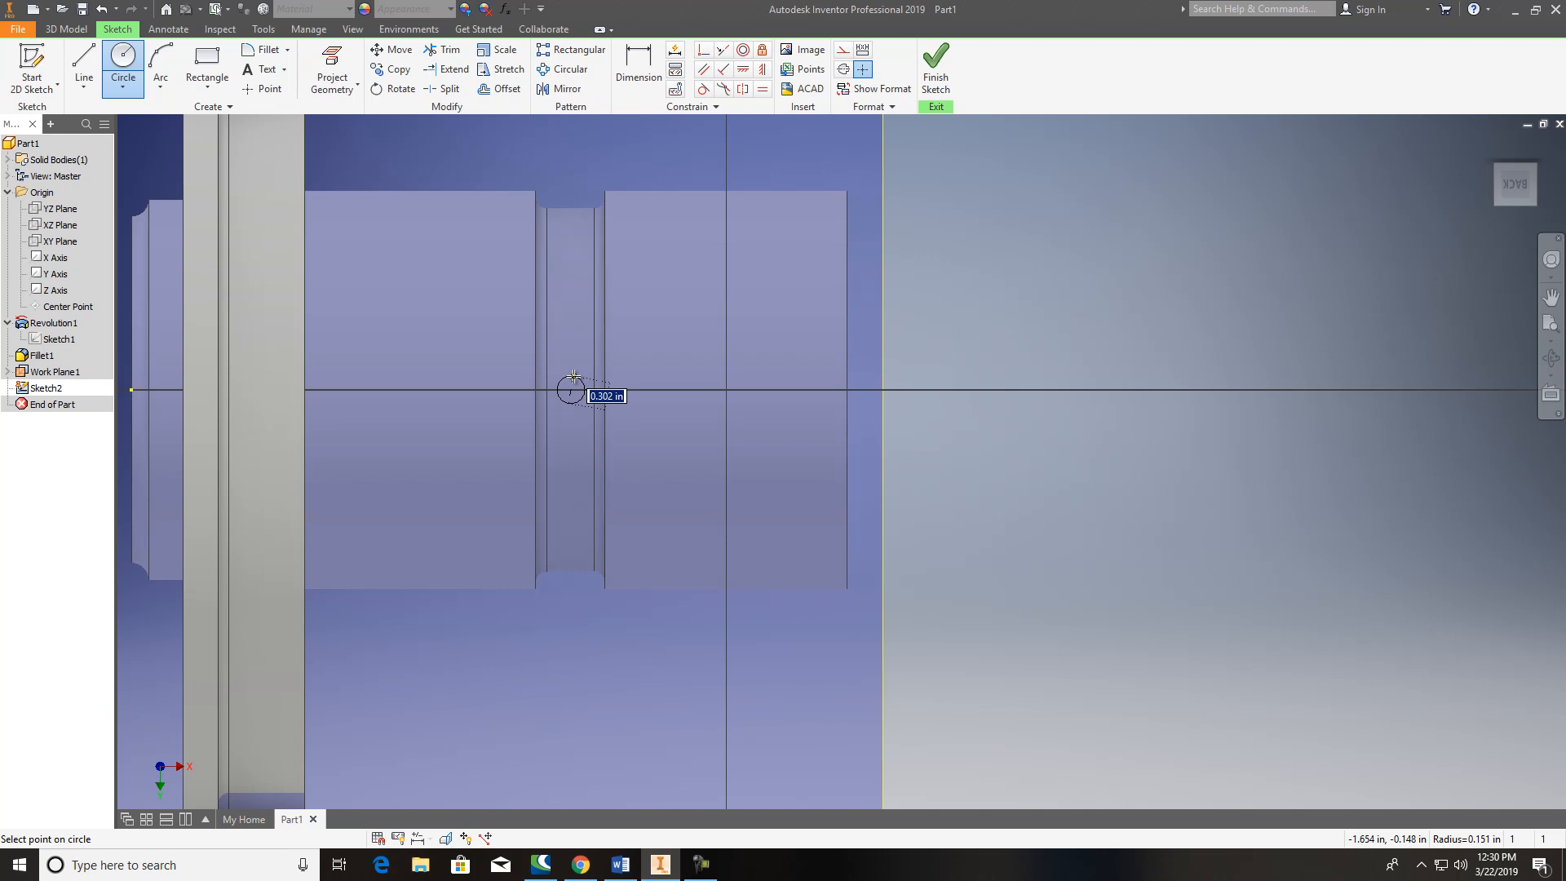
{"action": "type", "text": ".25"}
{"action": "key", "text": "Return"}
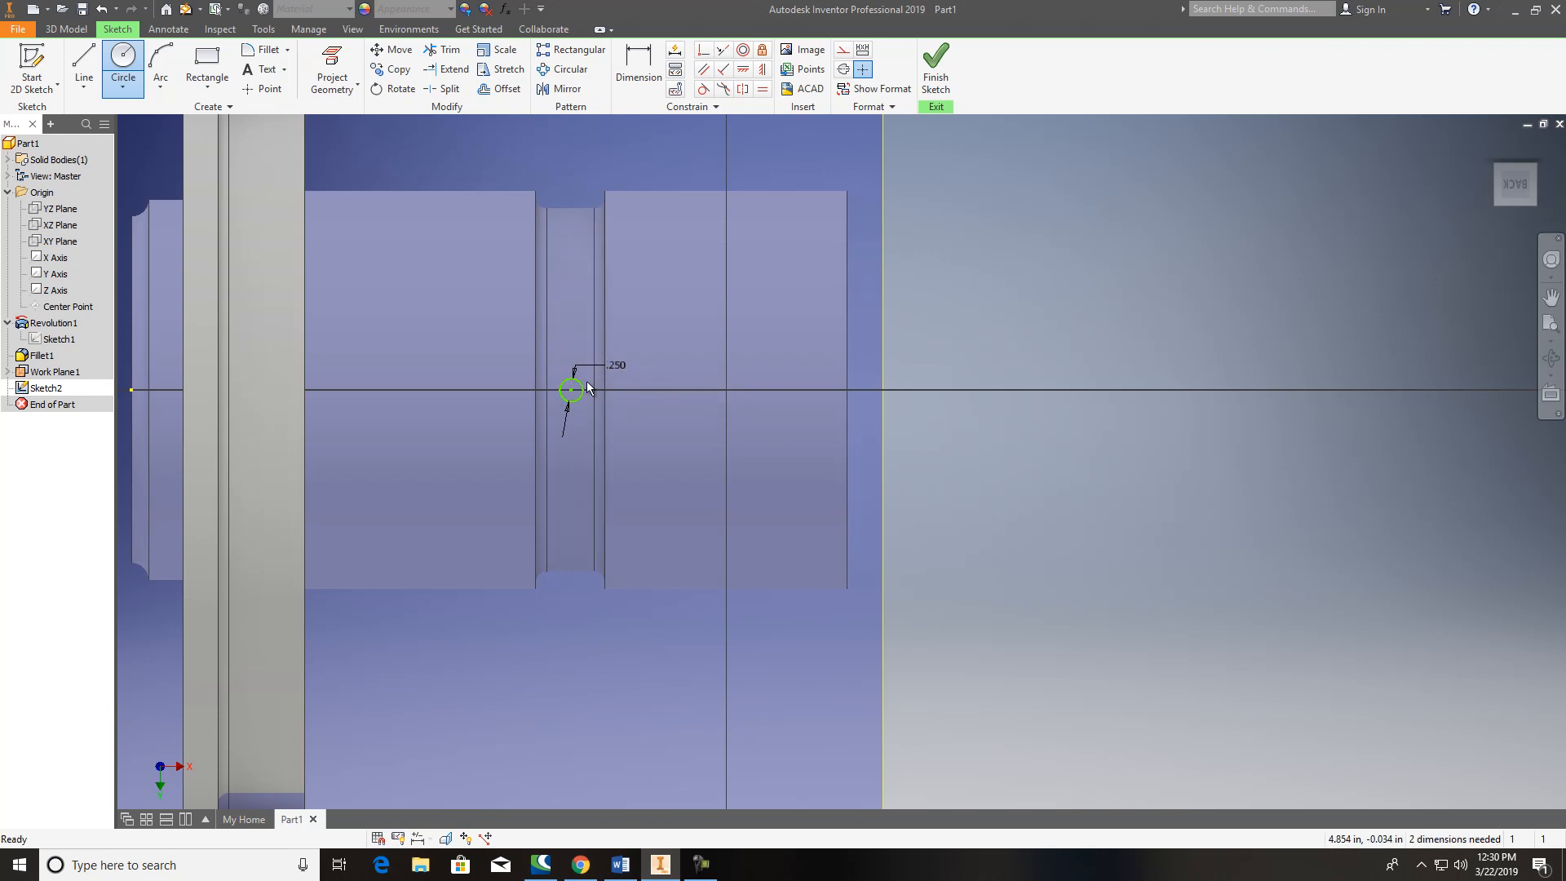
Step: Dimension the circle's centre .375 in from the groove edge farthest from the flange and finish the sketch
{"action": "key", "text": "d"}
{"action": "left_click", "coordinate": [576, 398]}
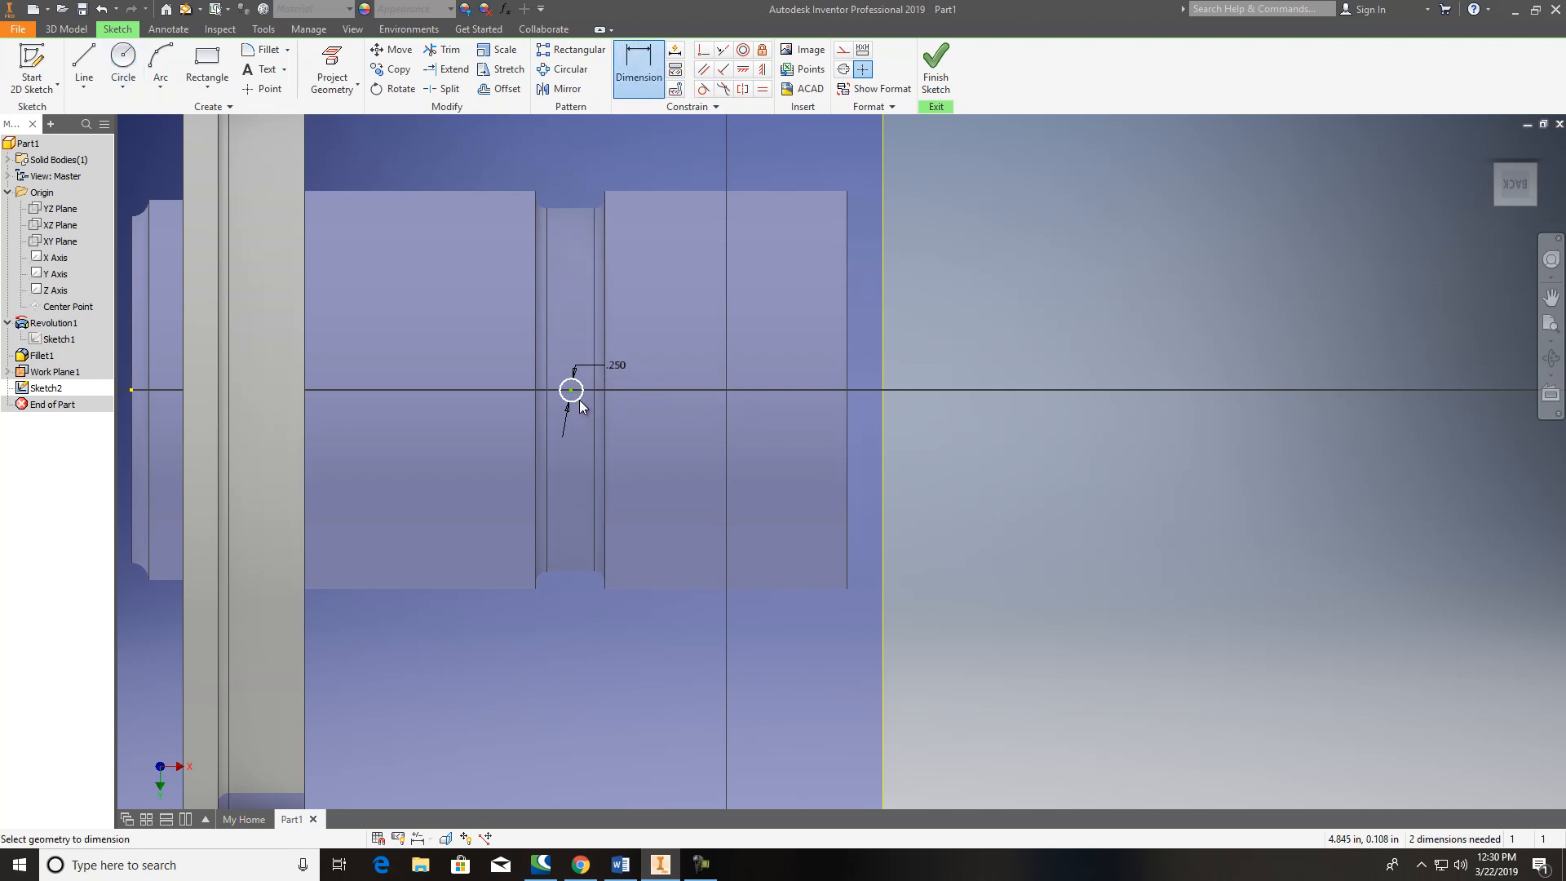
{"action": "left_click", "coordinate": [605, 402]}
{"action": "left_click", "coordinate": [586, 421]}
{"action": "type", "text": ".375"}
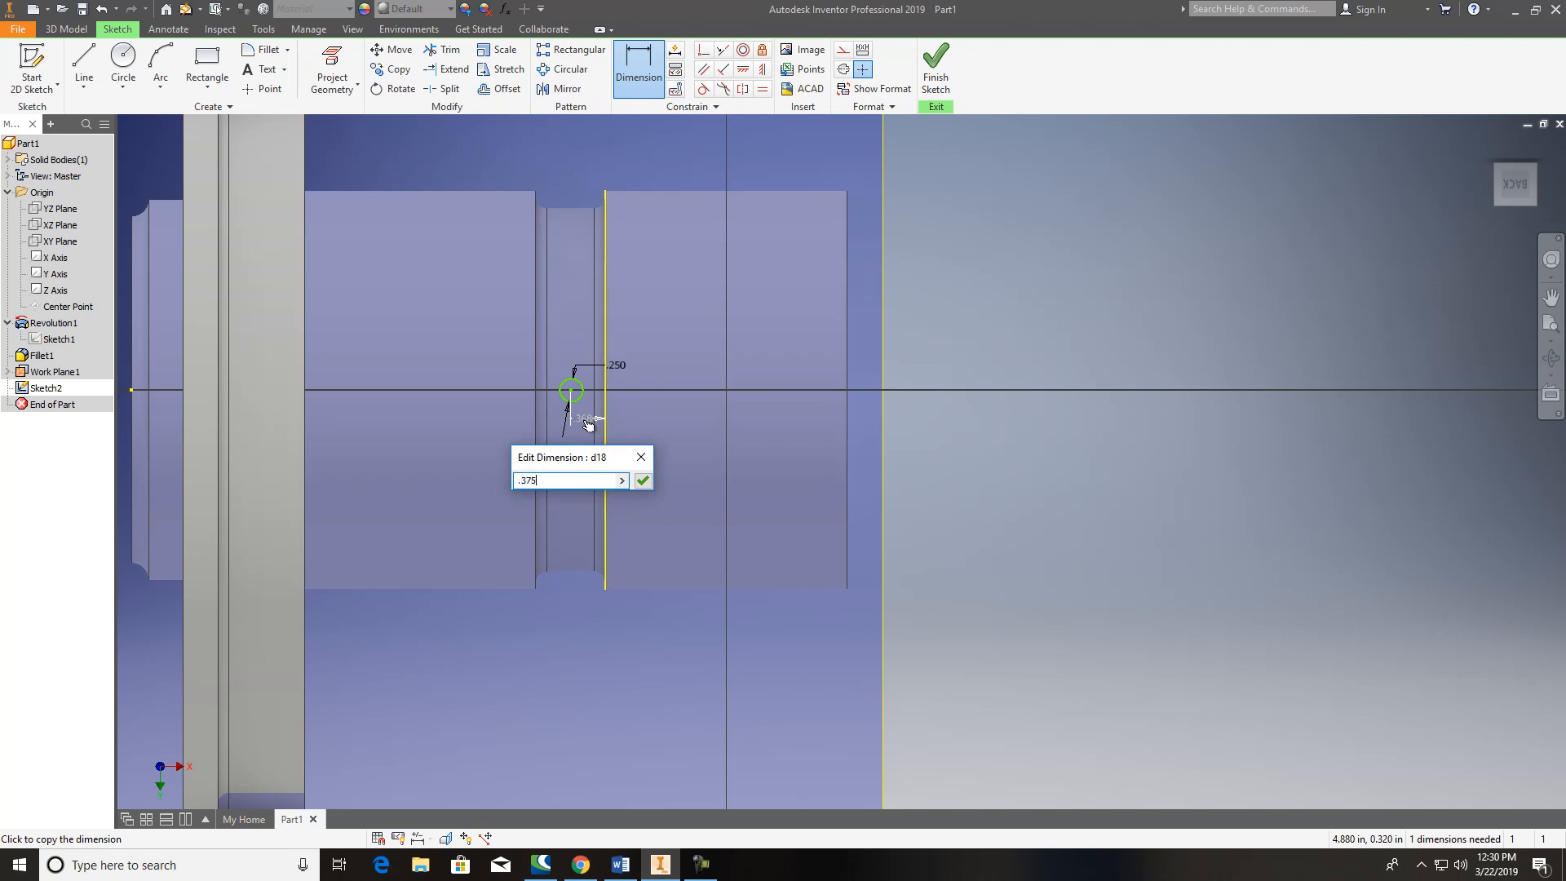
{"action": "key", "text": "Return"}
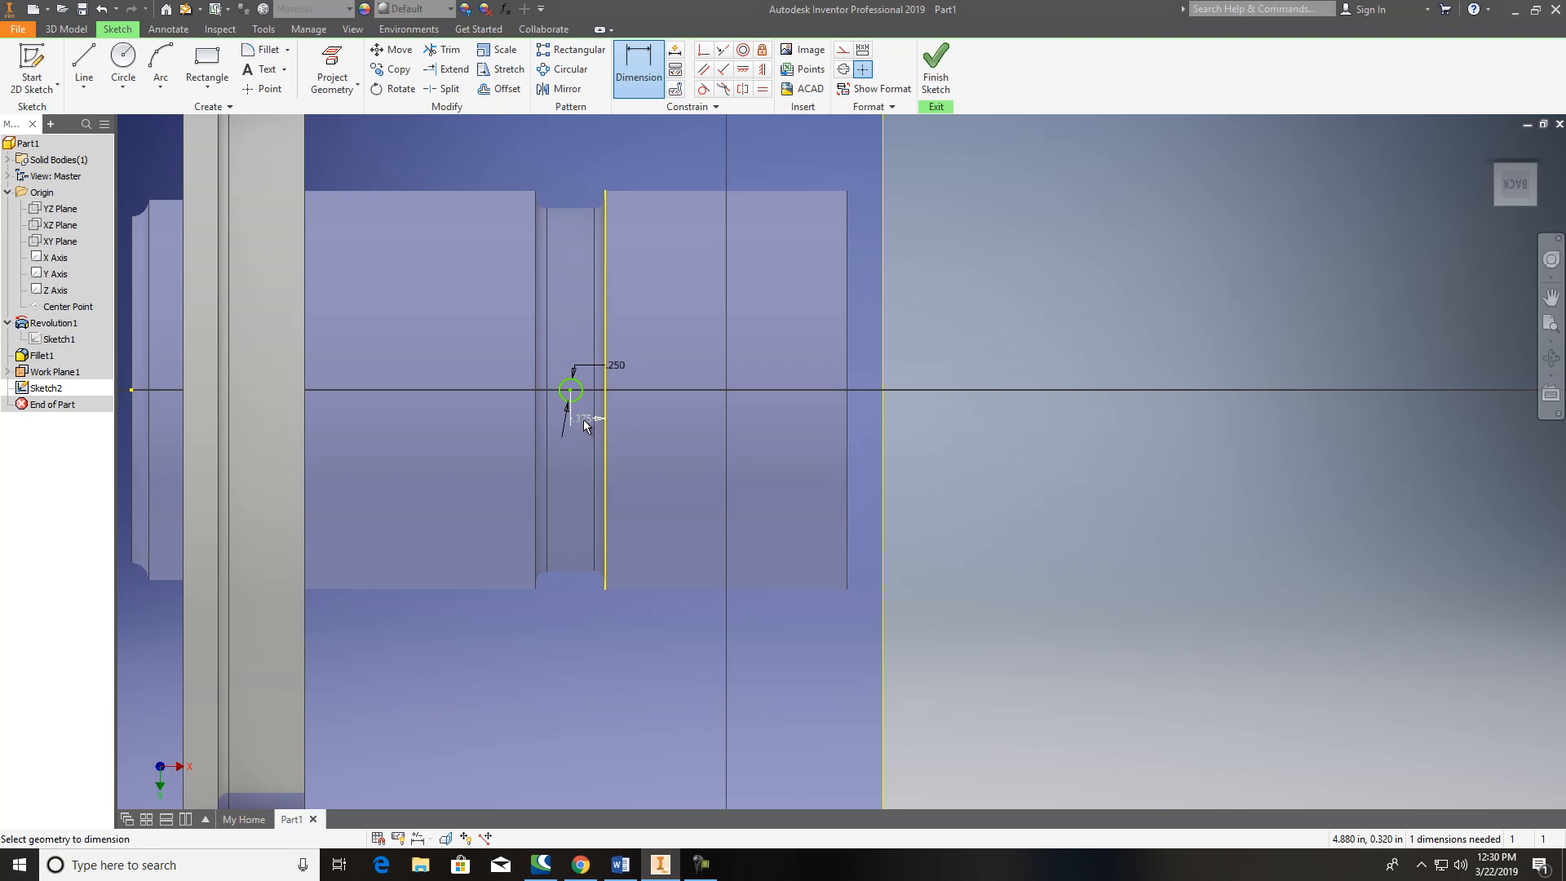
{"action": "scroll", "coordinate": [575, 377], "scroll_direction": "down", "scroll_amount": 4}
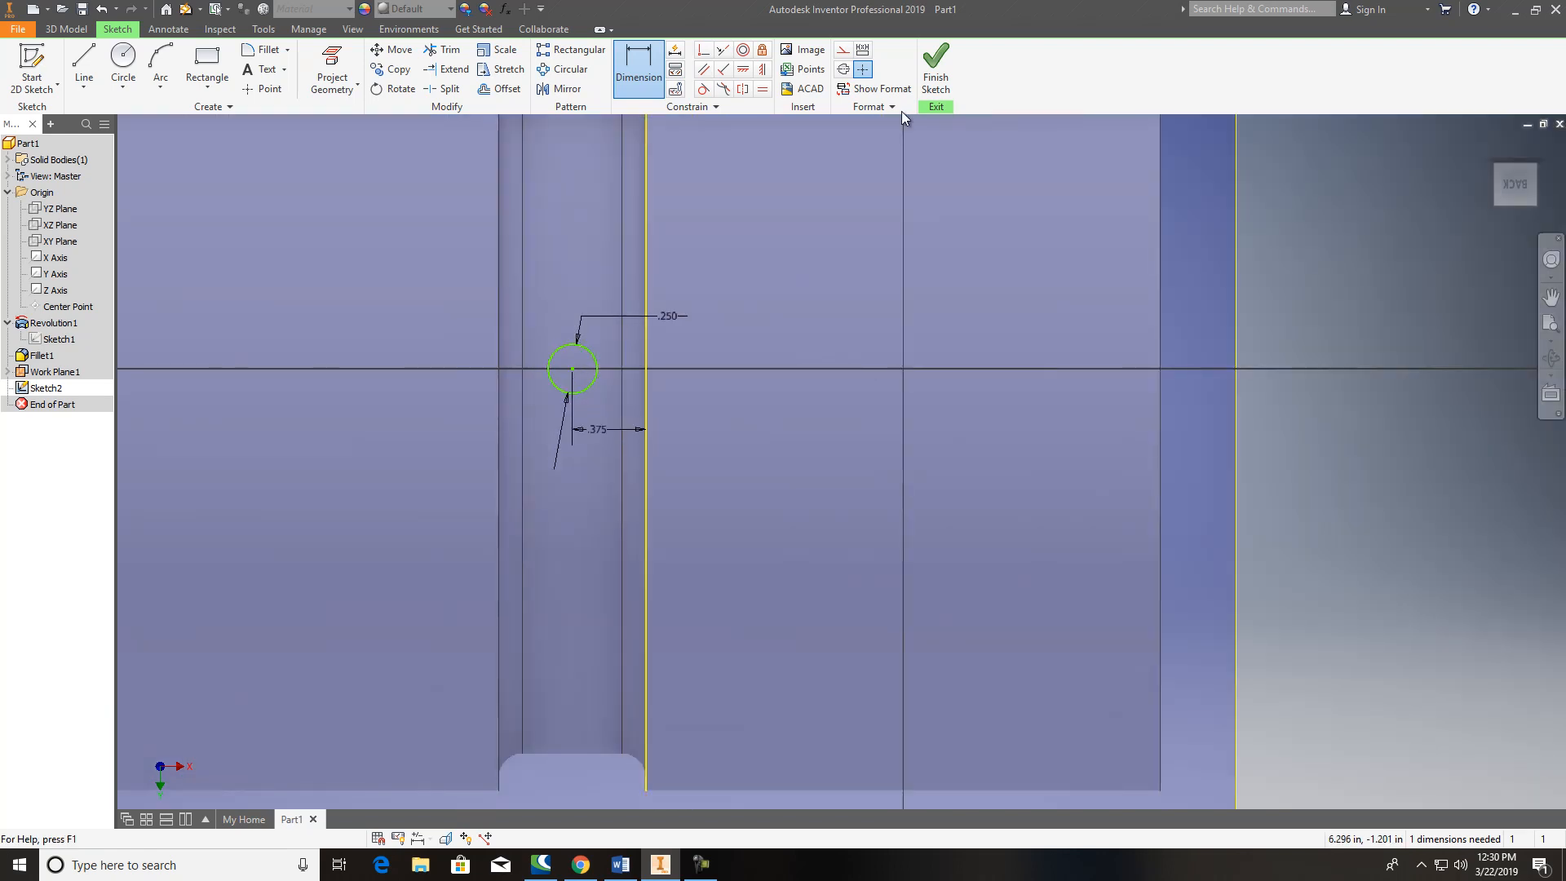
{"action": "left_click", "coordinate": [949, 73]}
Step: Extrude the circle as a cut from the work plane to the bore's inner face
{"action": "left_click", "coordinate": [1551, 297]}
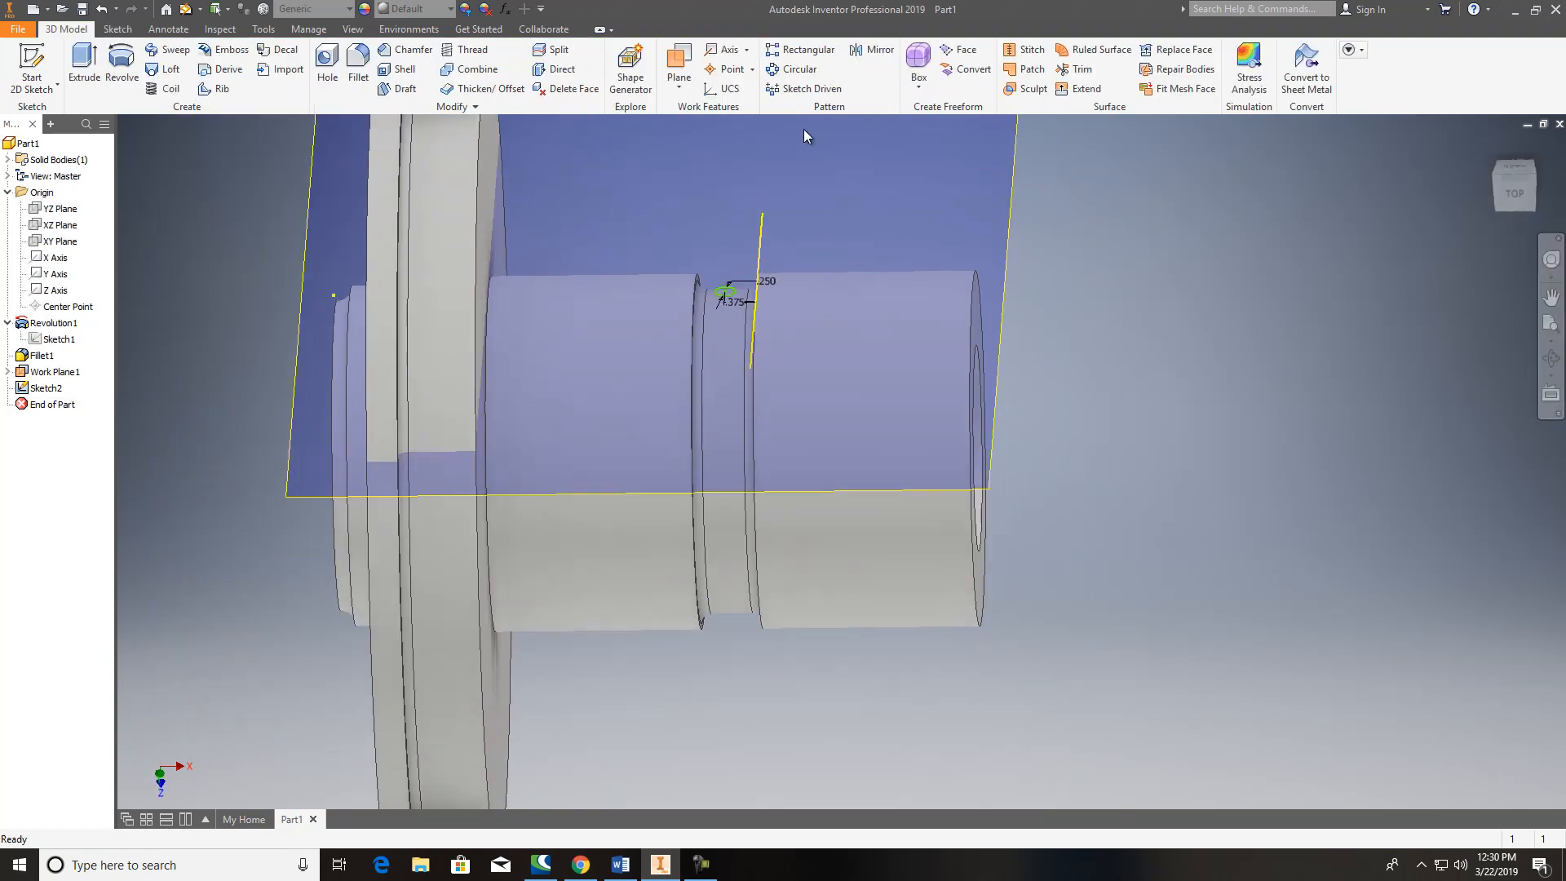
{"action": "left_click", "coordinate": [84, 69]}
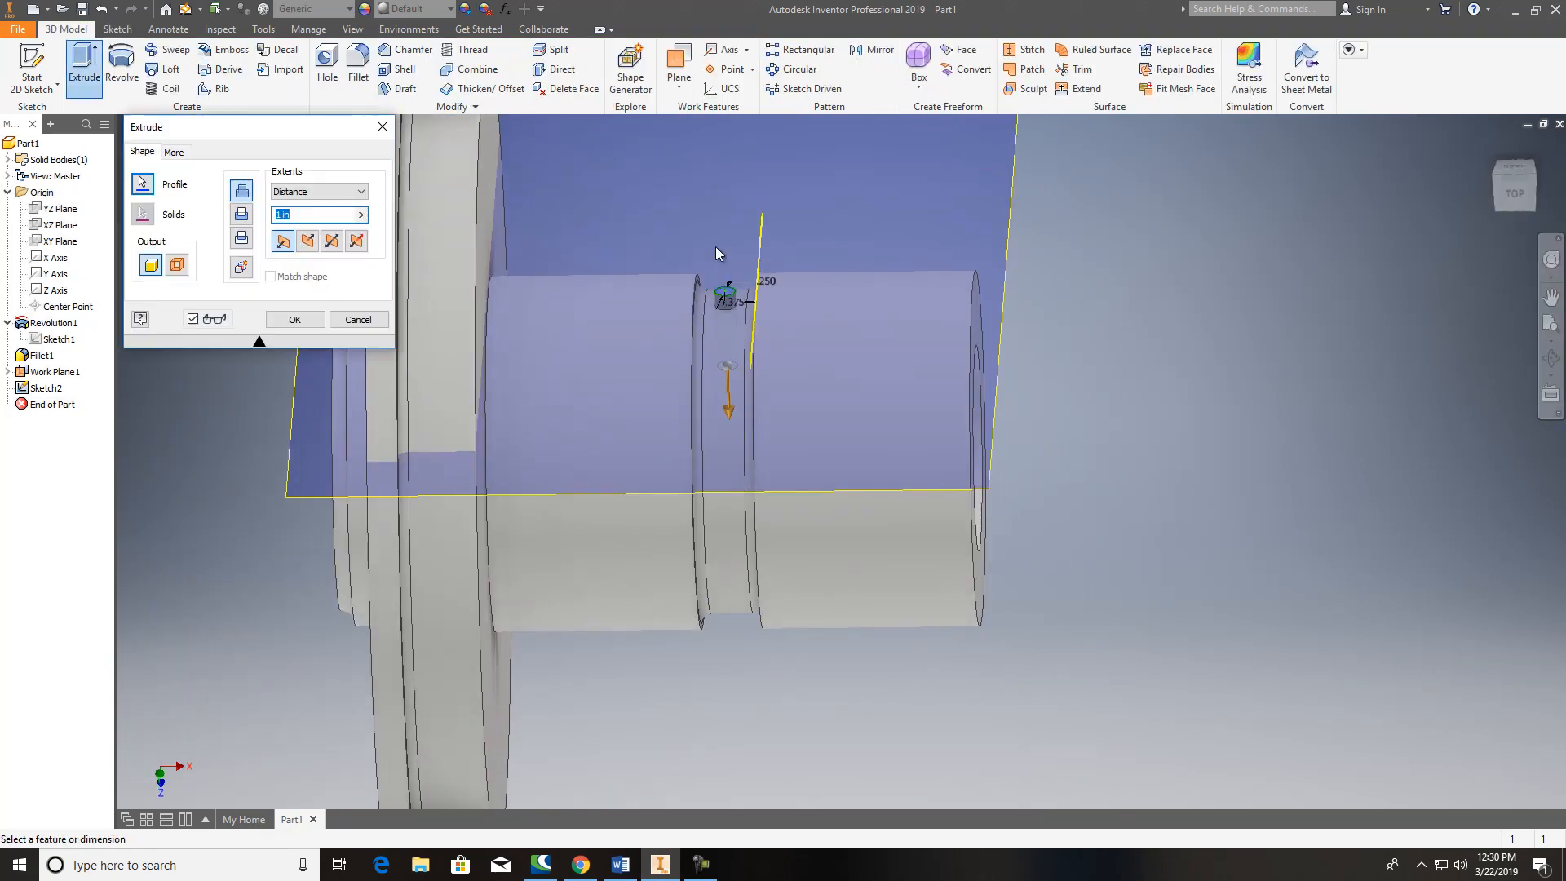
{"action": "left_click", "coordinate": [241, 215]}
{"action": "mouse_move", "coordinate": [1529, 215]}
{"action": "middle_mouse_down", "text": "shift"}
{"action": "mouse_move", "coordinate": [1475, 198]}
{"action": "mouse_move", "coordinate": [1101, 222]}
{"action": "middle_mouse_up", "text": "shift"}
{"action": "left_click", "coordinate": [283, 240]}
{"action": "middle_click_drag", "start_coordinate": [1481, 175], "coordinate": [1376, 162], "text": "shift"}
{"action": "left_click", "coordinate": [337, 196]}
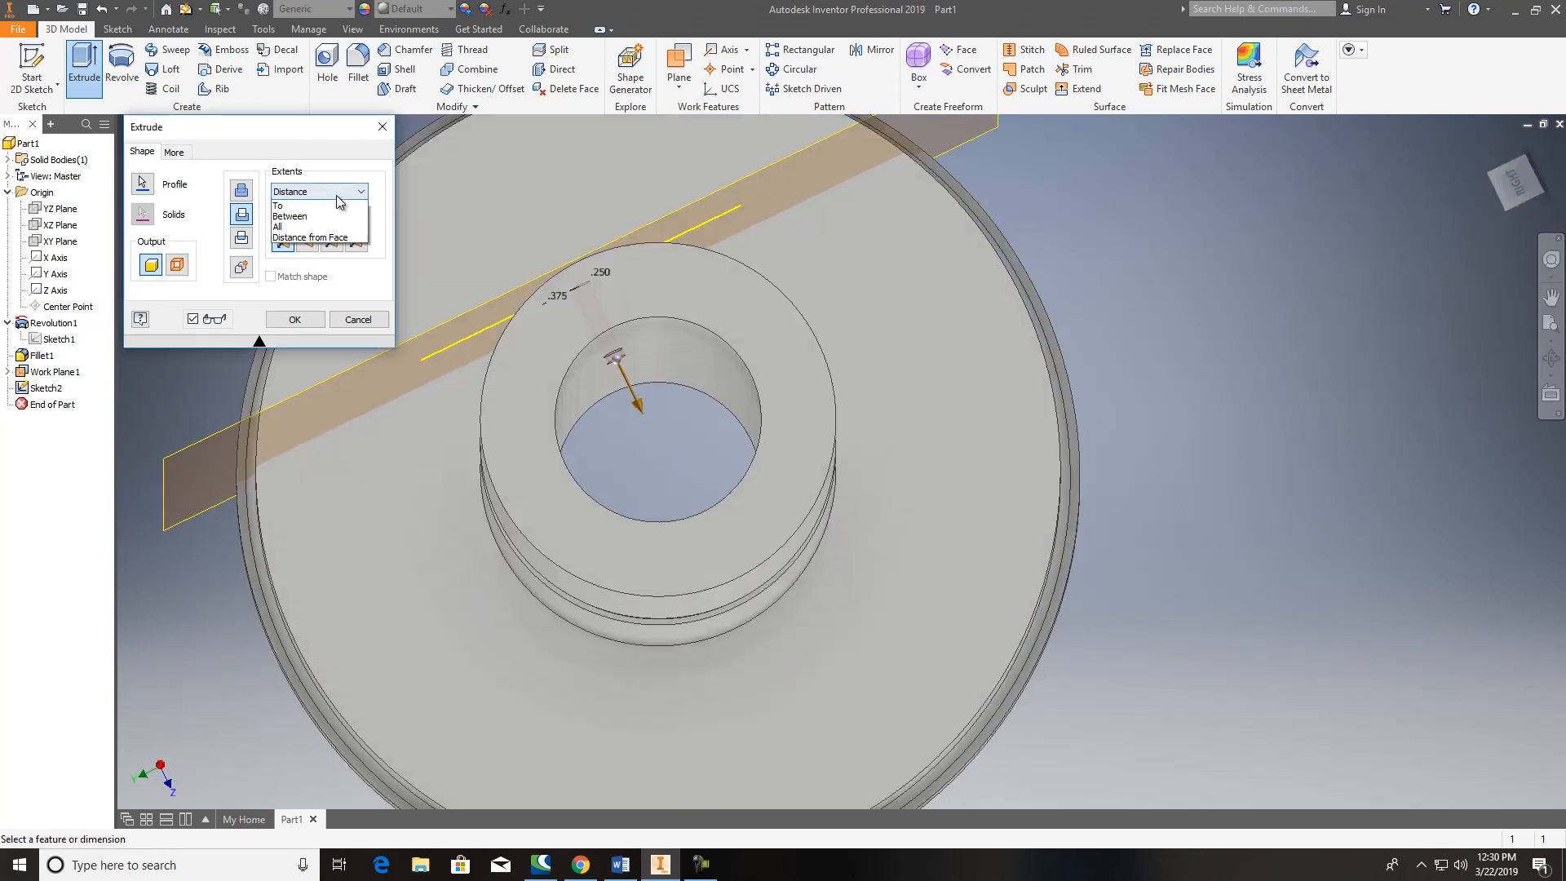
{"action": "left_click", "coordinate": [315, 238]}
{"action": "left_click", "coordinate": [737, 378]}
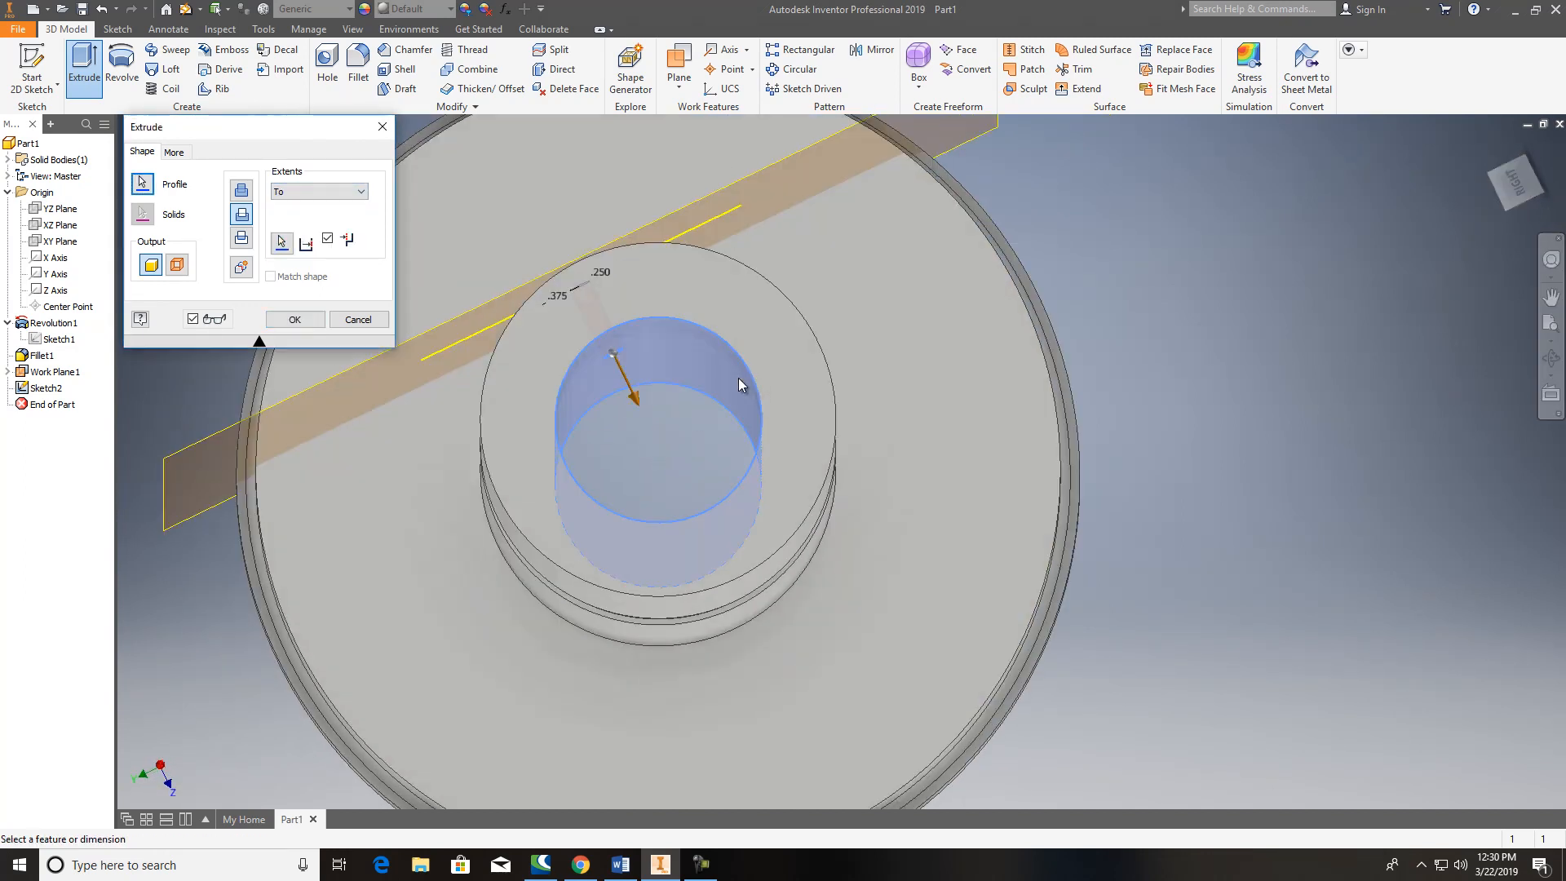
{"action": "left_click_drag", "start_coordinate": [1515, 184], "coordinate": [416, 403]}
{"action": "left_click", "coordinate": [294, 319]}
Step: Hide the work plane tangent to the hub
{"action": "scroll", "coordinate": [1176, 230], "scroll_direction": "down", "scroll_amount": 5}
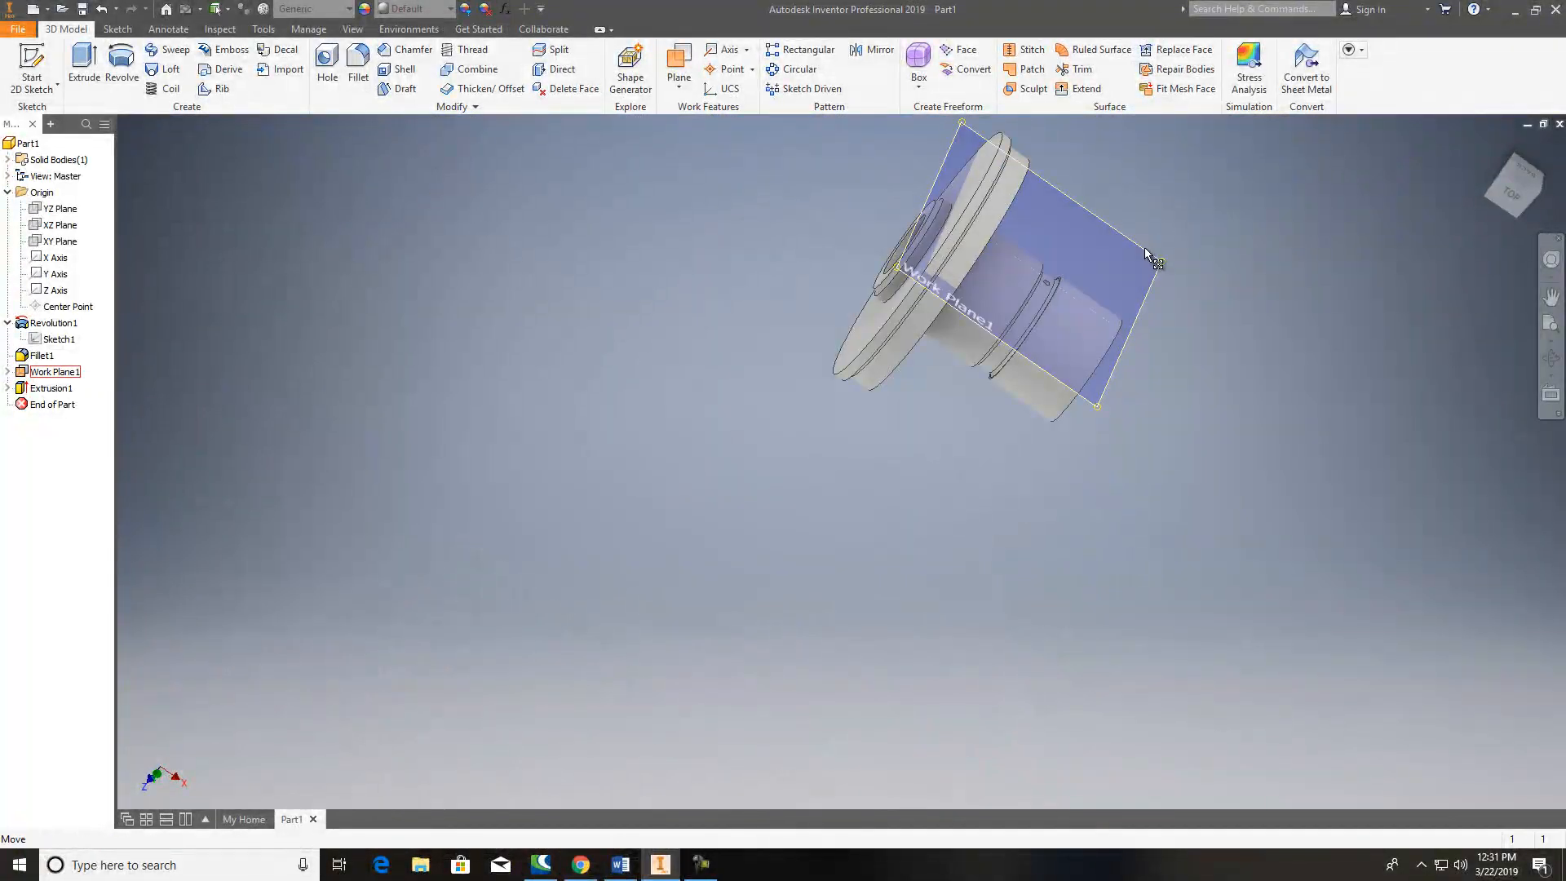
{"action": "right_click", "coordinate": [1144, 247]}
{"action": "left_click", "coordinate": [1191, 267]}
{"action": "middle_click_drag", "start_coordinate": [1505, 199], "coordinate": [457, 517], "text": "shift"}
{"action": "middle_click_drag", "start_coordinate": [475, 463], "coordinate": [486, 335], "text": "shift"}
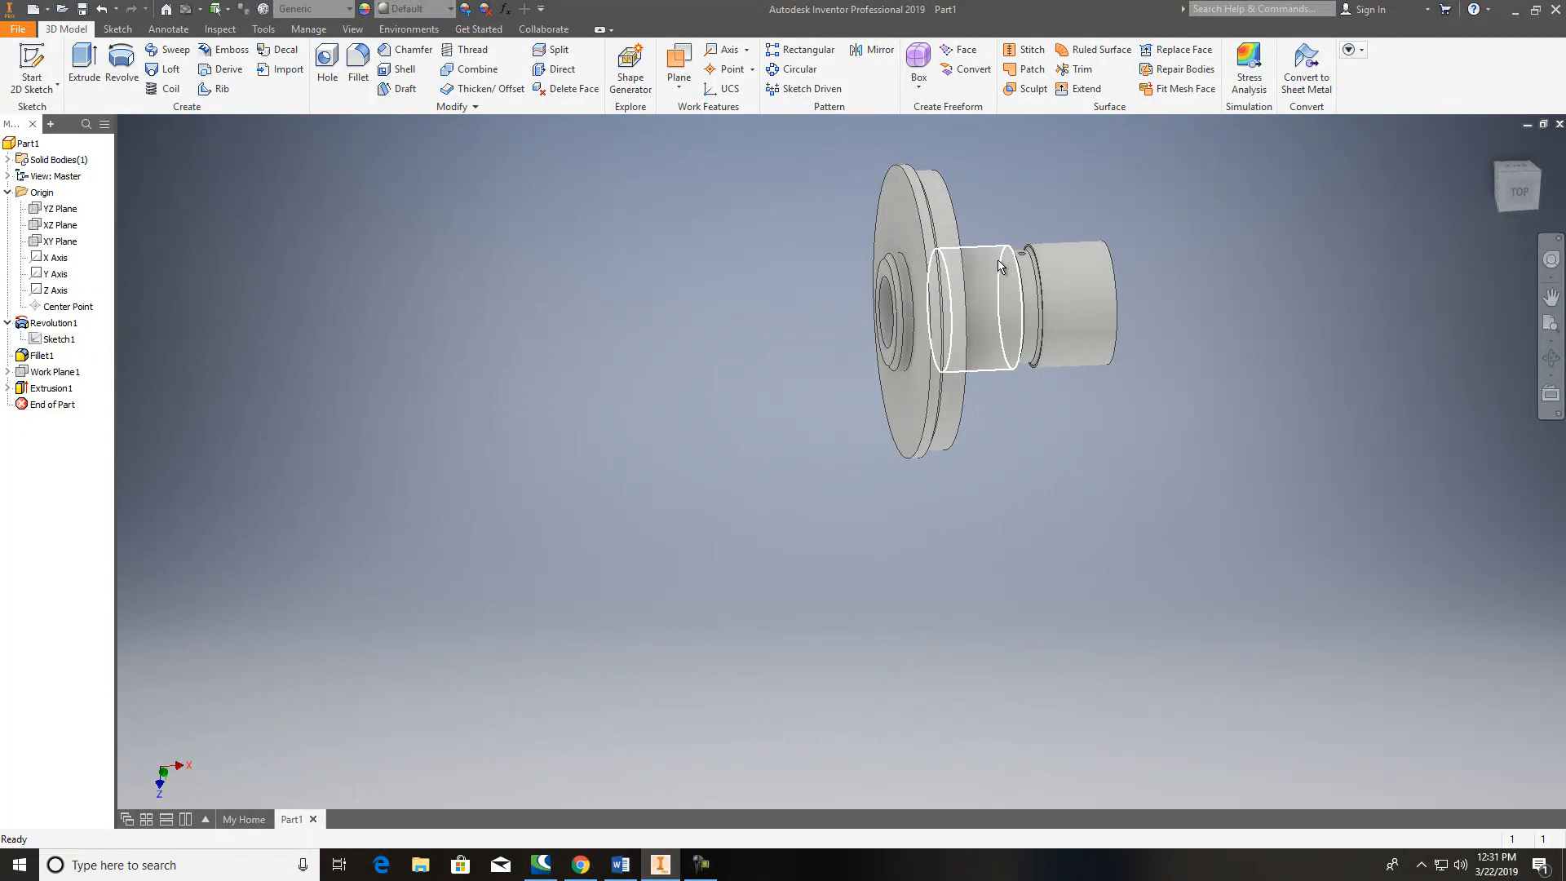
Step: Start a new 2D sketch on the flange face on the side opposite the long hub
{"action": "left_click", "coordinate": [1535, 200]}
{"action": "key", "text": "F6"}
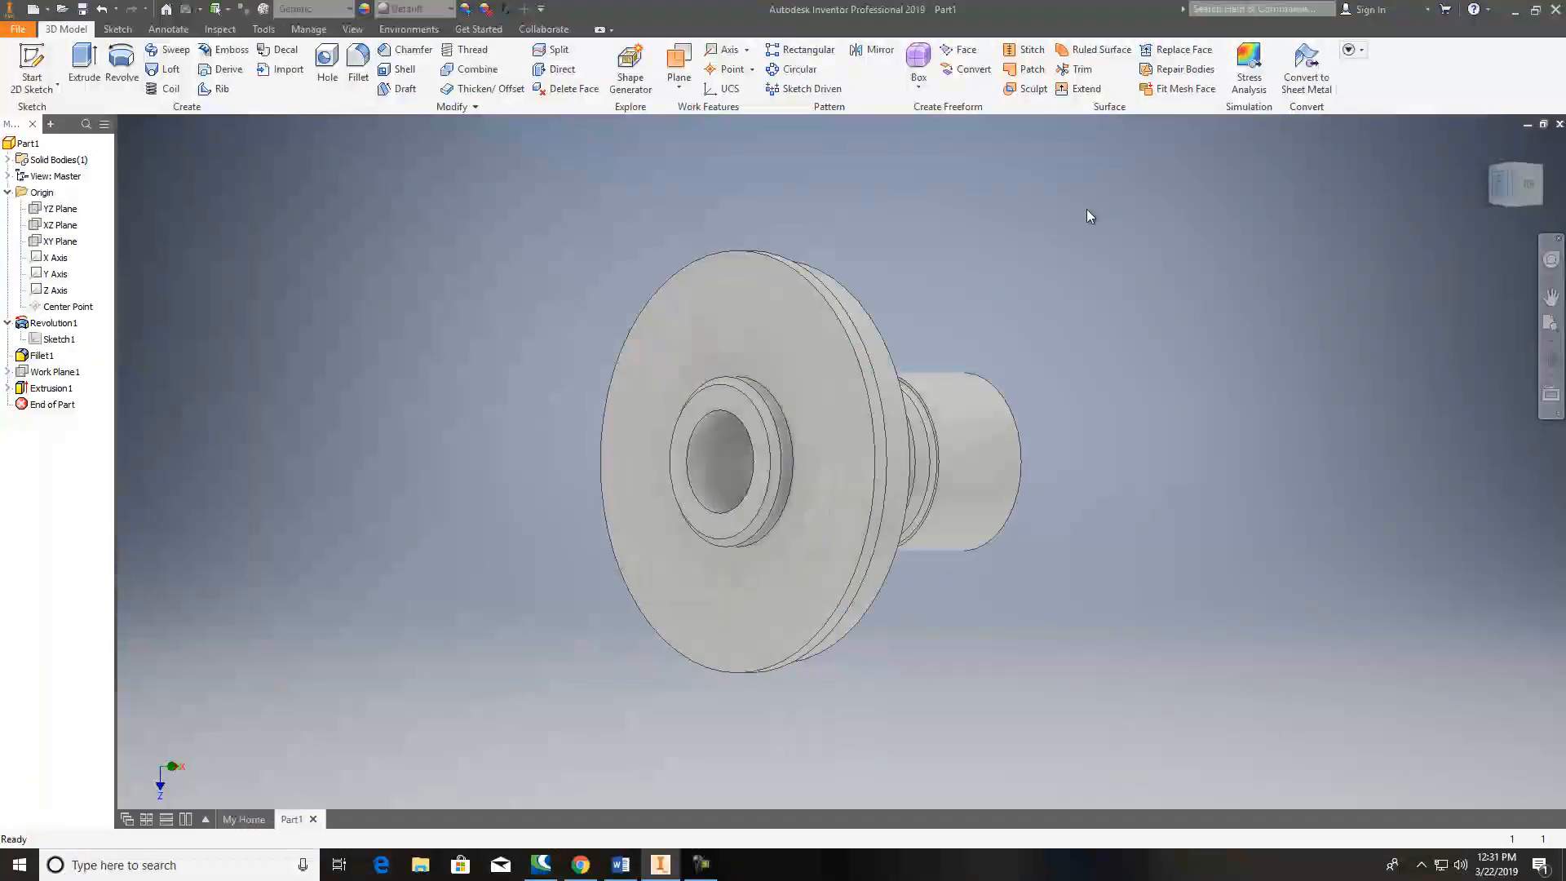
{"action": "right_click", "coordinate": [790, 307]}
{"action": "left_click", "coordinate": [799, 350]}
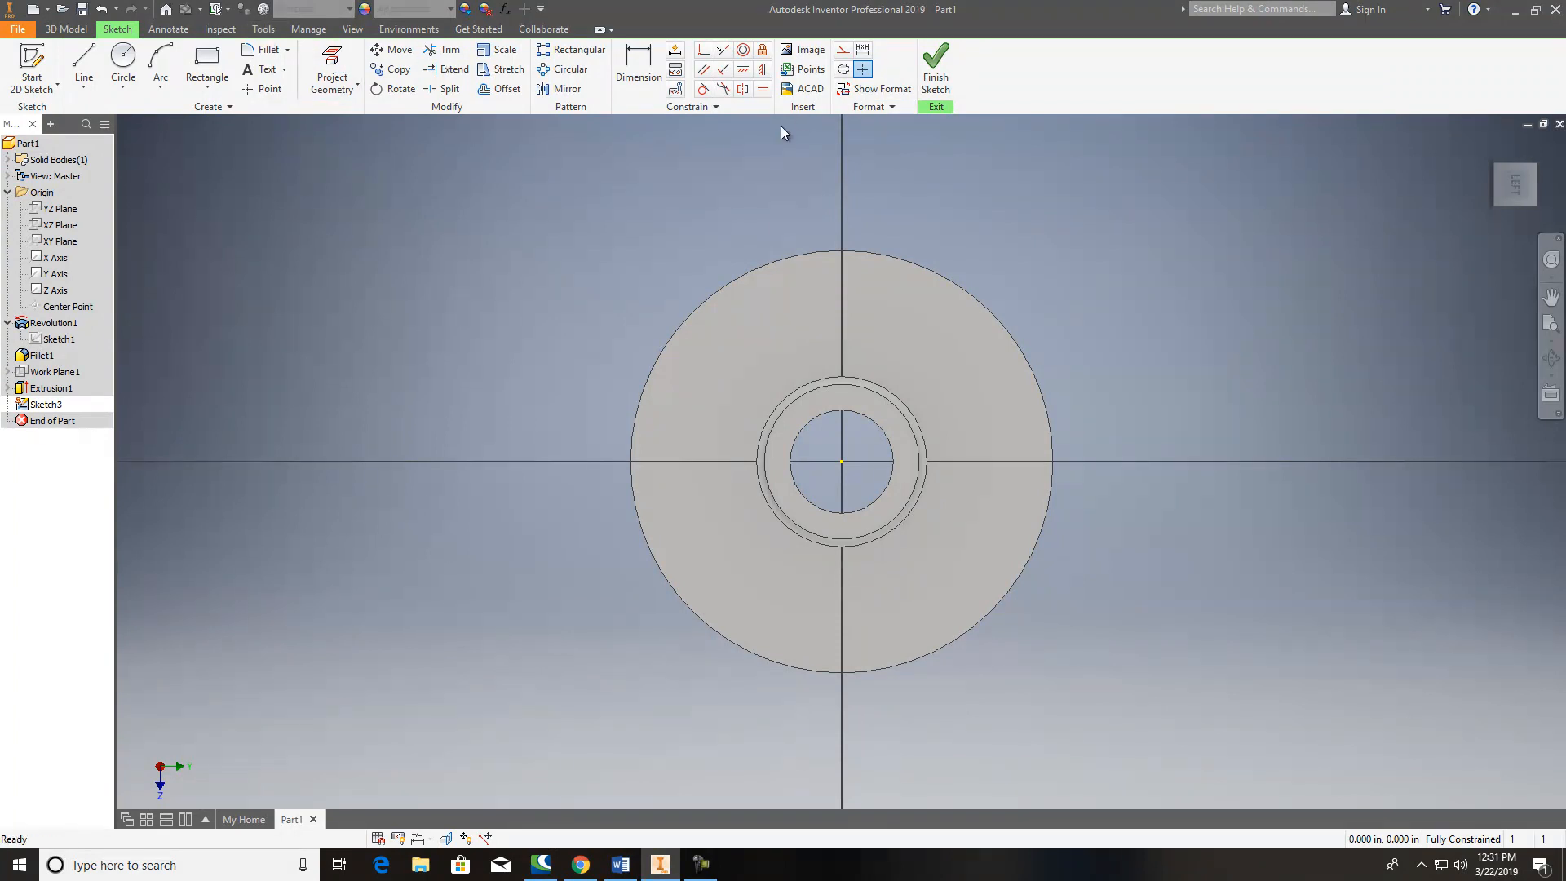
Step: Switch to Calculator, divide 360 by 4 and the result by 2, and return to the sketch
{"action": "left_click", "coordinate": [84, 65]}
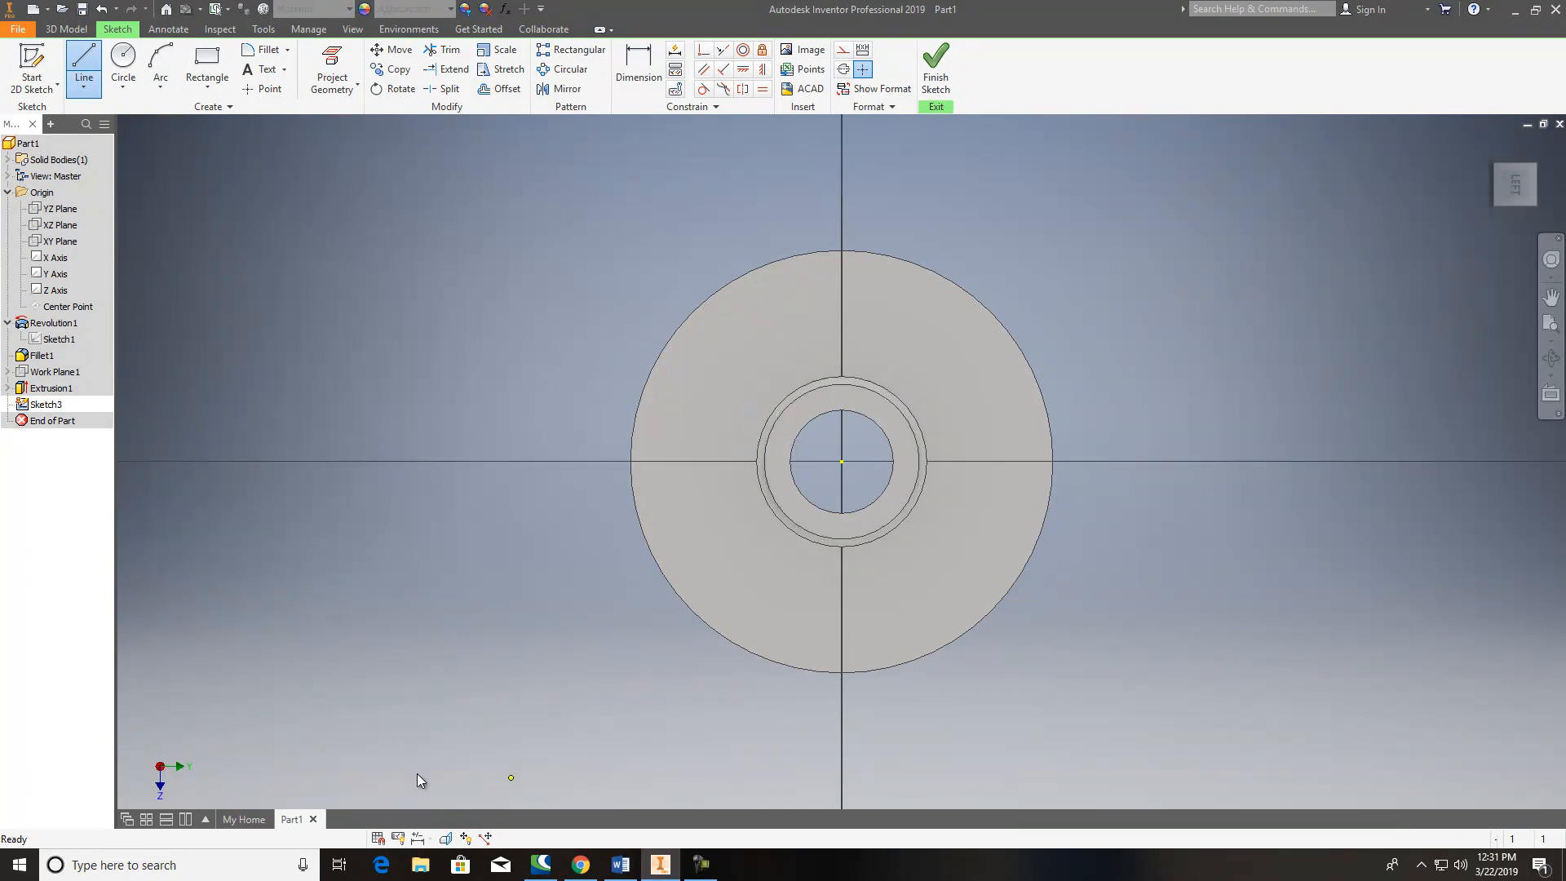
{"action": "left_click", "coordinate": [171, 867]}
{"action": "type", "text": "ca"}
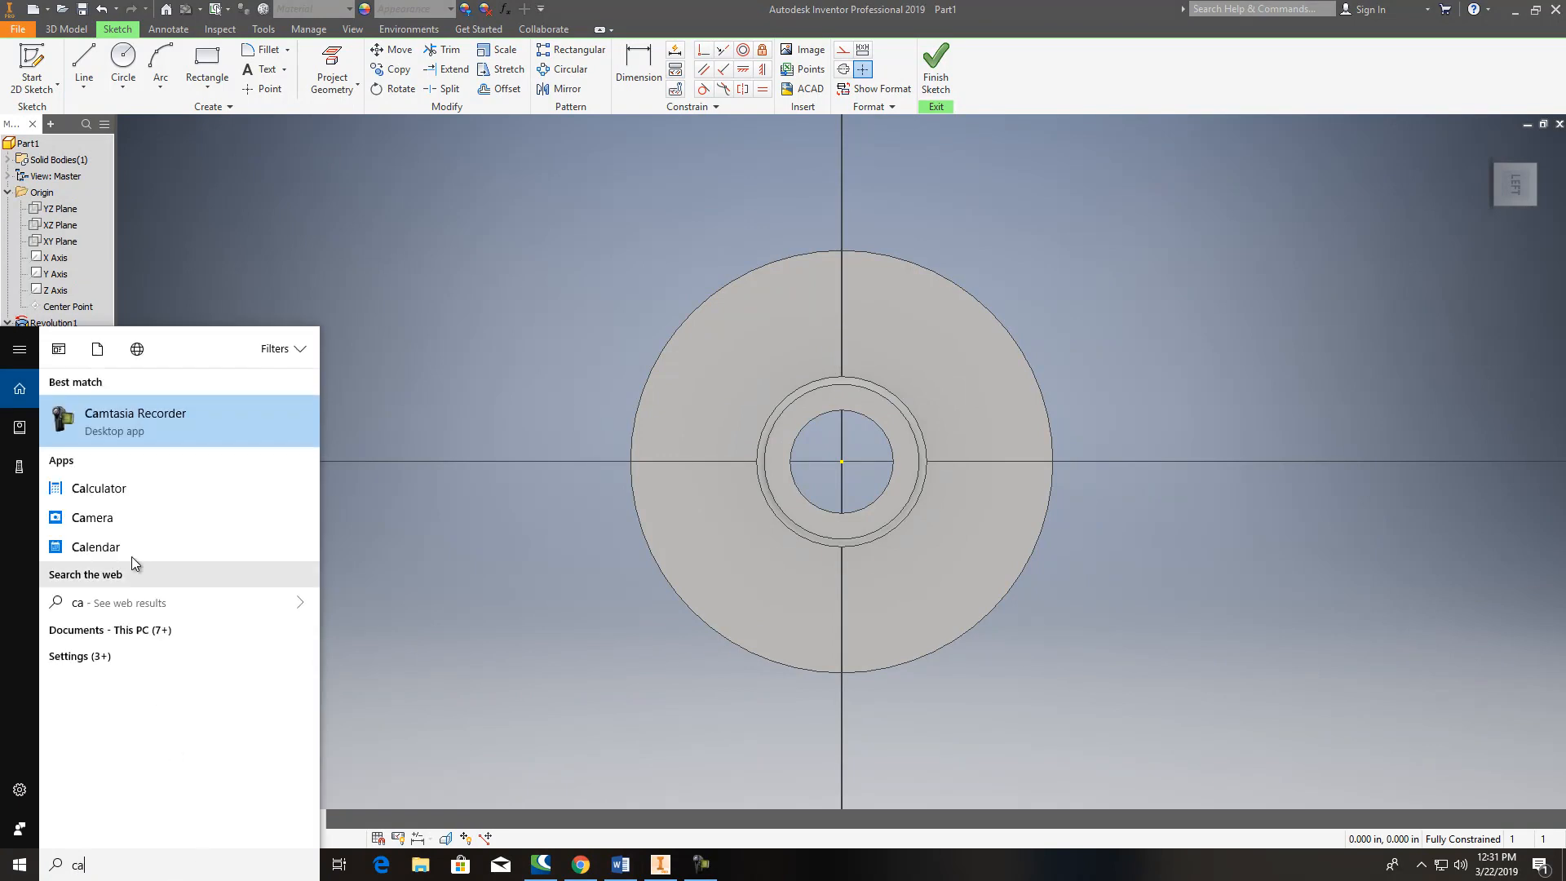
{"action": "left_click", "coordinate": [96, 490]}
{"action": "type", "text": "3604"}
{"action": "key", "text": "Return"}
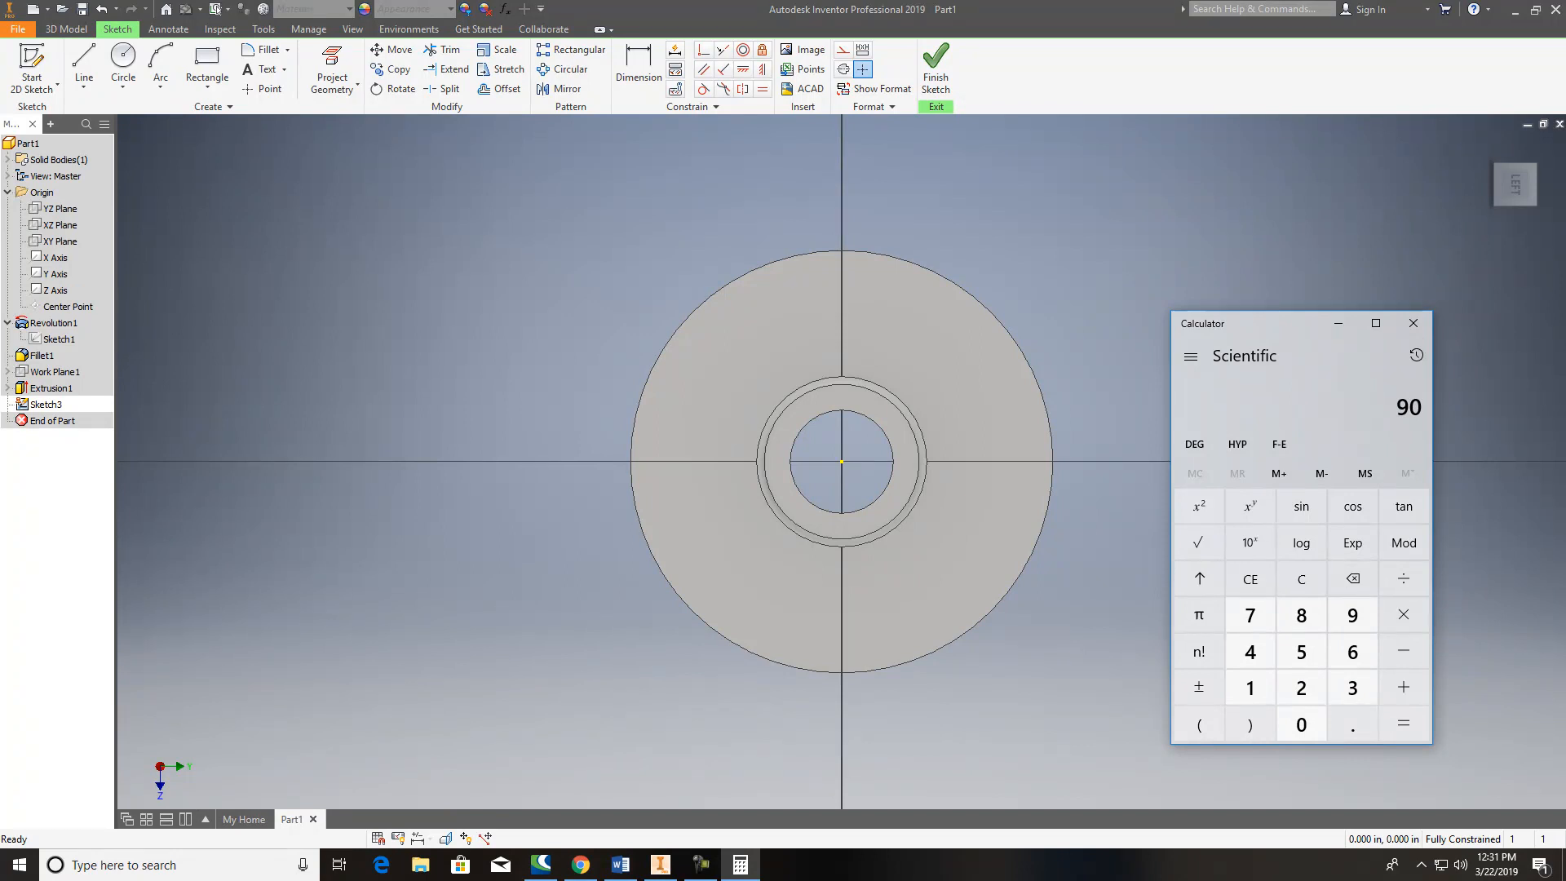
{"action": "type", "text": "2"}
{"action": "key", "text": "Return"}
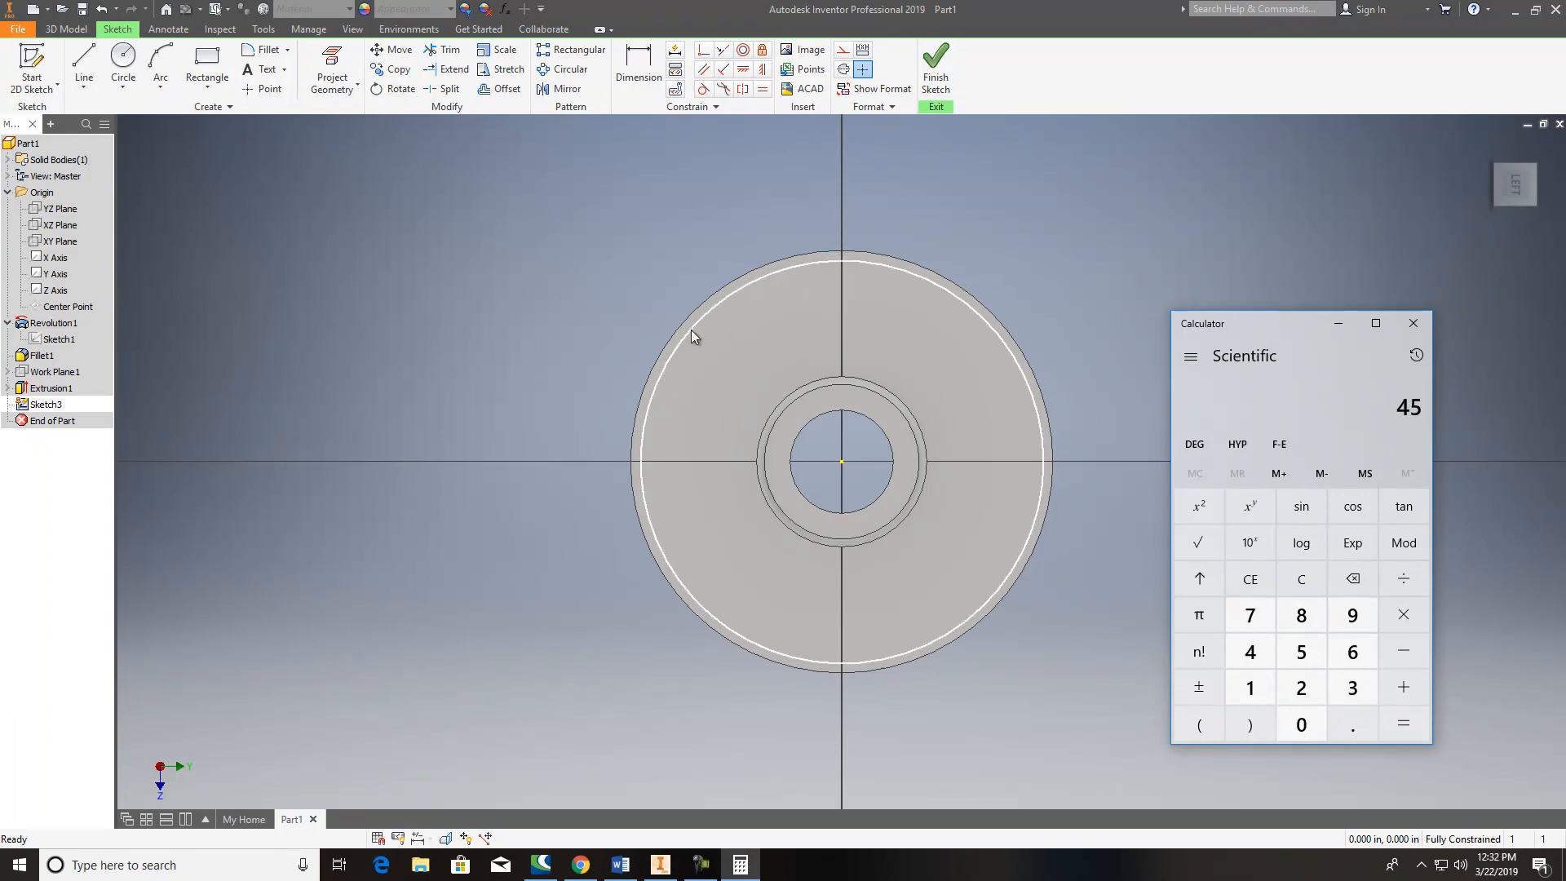
{"action": "left_click", "coordinate": [1424, 327]}
Step: Draw a slanted line about 8.5 in long and a vertical line about 7.8 in long from the flange's centre past its rim
{"action": "left_click", "coordinate": [84, 69]}
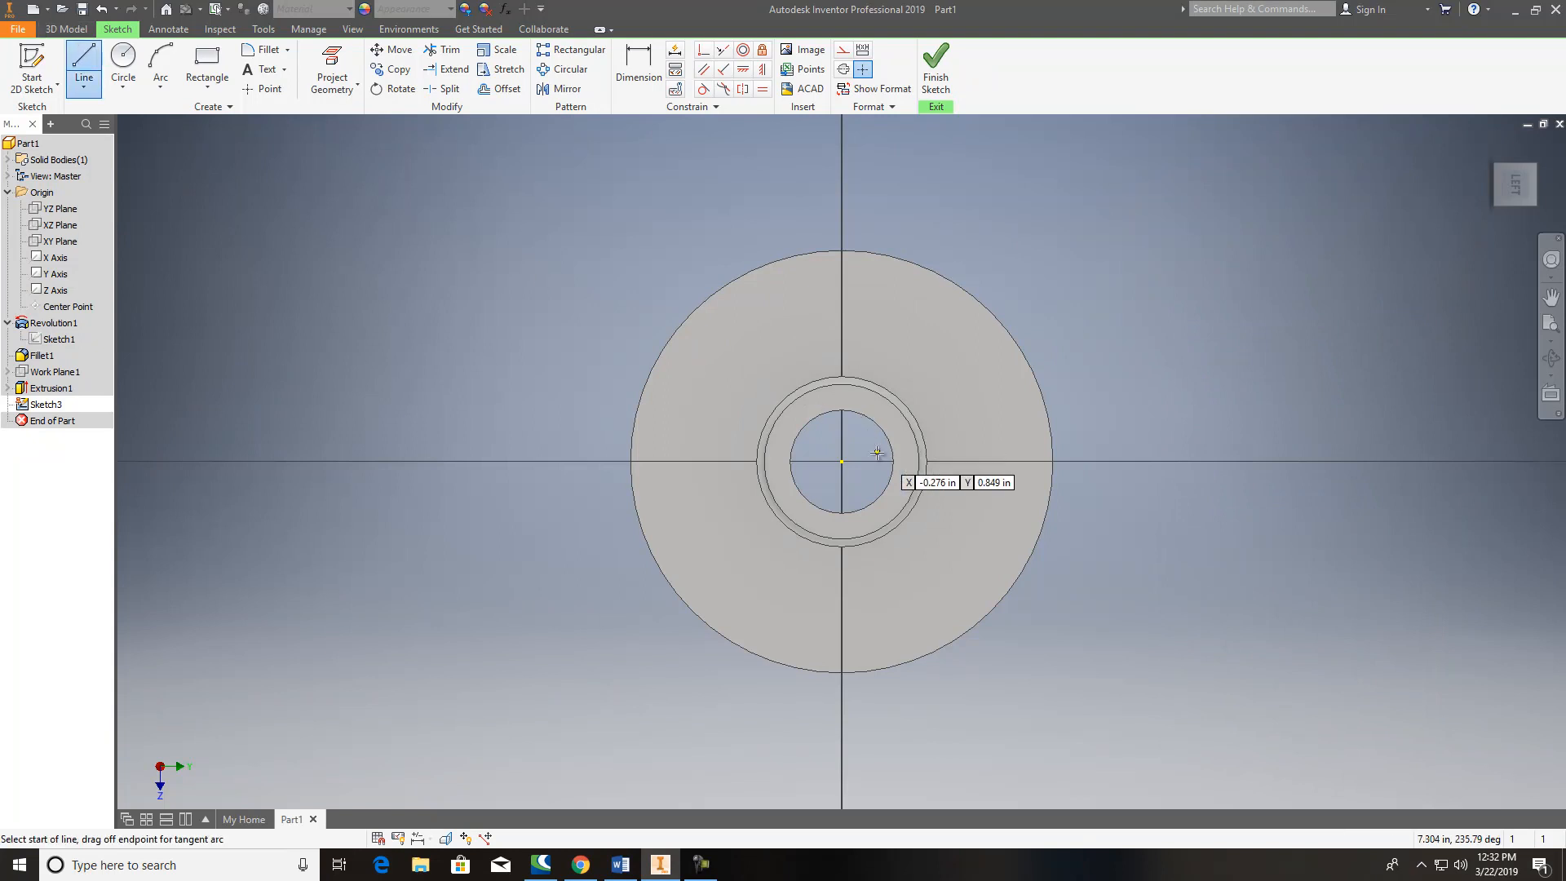
{"action": "left_click", "coordinate": [842, 461]}
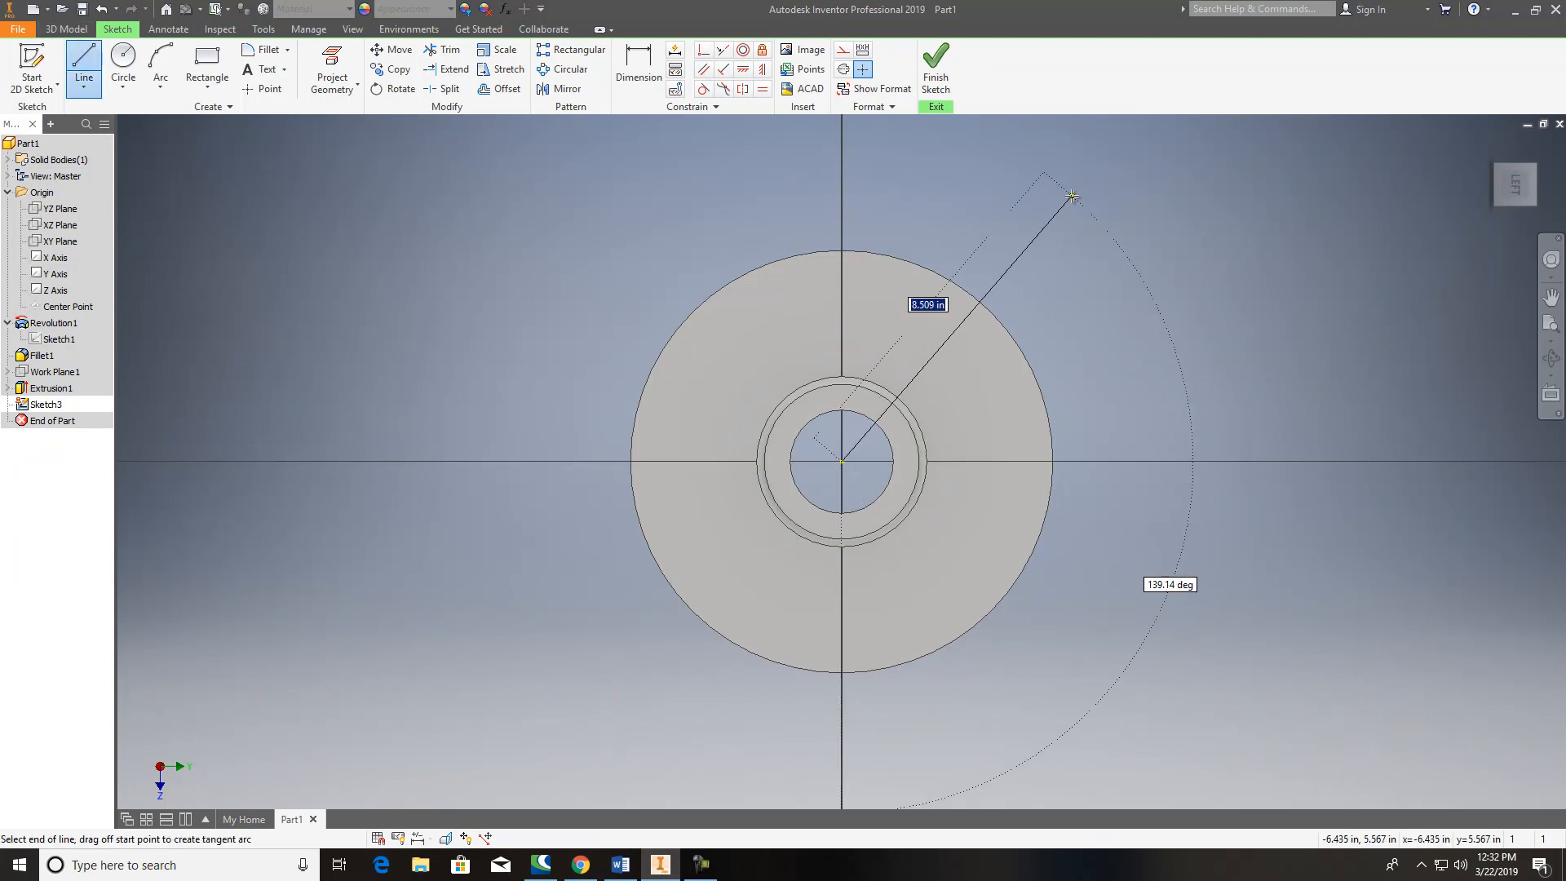
{"action": "left_click", "coordinate": [1081, 191]}
{"action": "key", "text": "Escape"}
{"action": "left_click", "coordinate": [641, 66]}
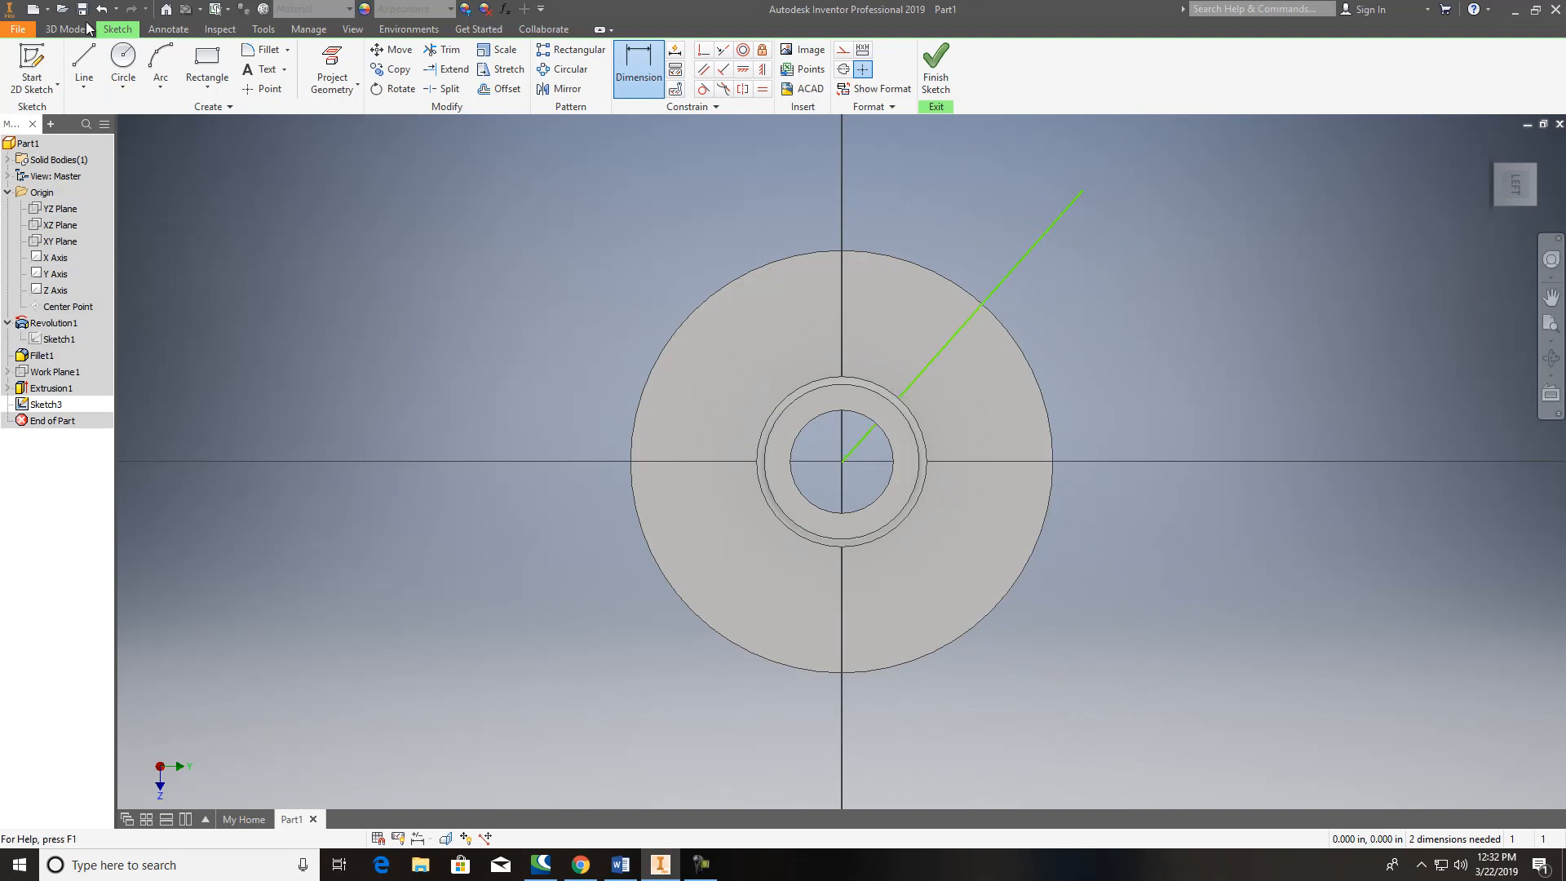
{"action": "key", "text": "l"}
{"action": "left_click", "coordinate": [841, 462]}
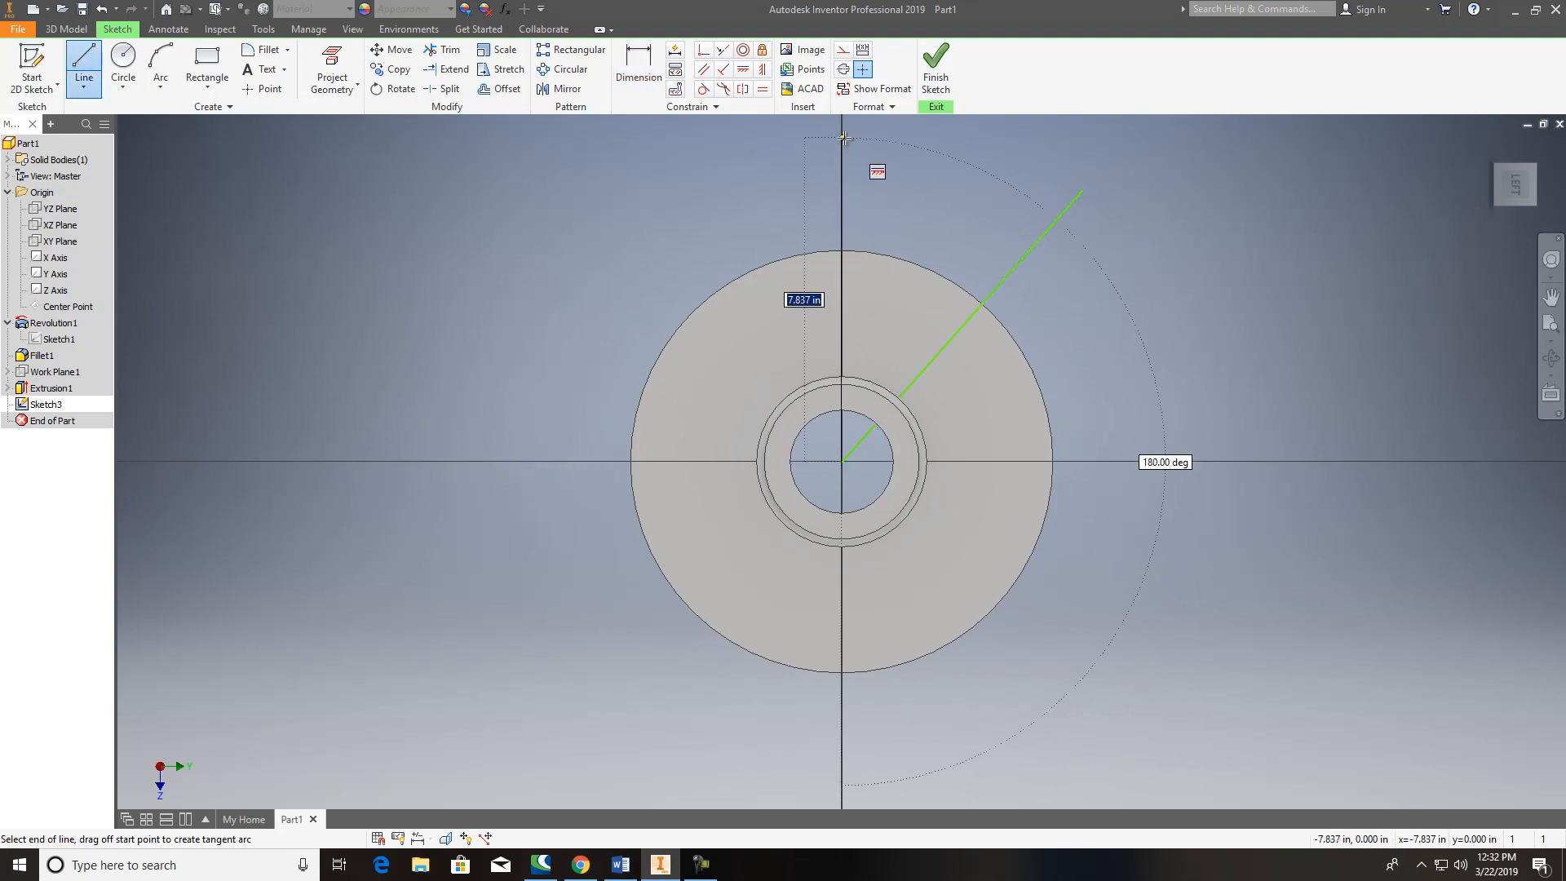
{"action": "key", "text": "Escape"}
Step: Dimension the angle between the vertical line and the slanted line as 45 degrees
{"action": "key", "text": "d"}
{"action": "left_click", "coordinate": [842, 217]}
{"action": "left_click", "coordinate": [1021, 259]}
{"action": "left_click", "coordinate": [943, 213]}
{"action": "type", "text": "45"}
{"action": "key", "text": "Return"}
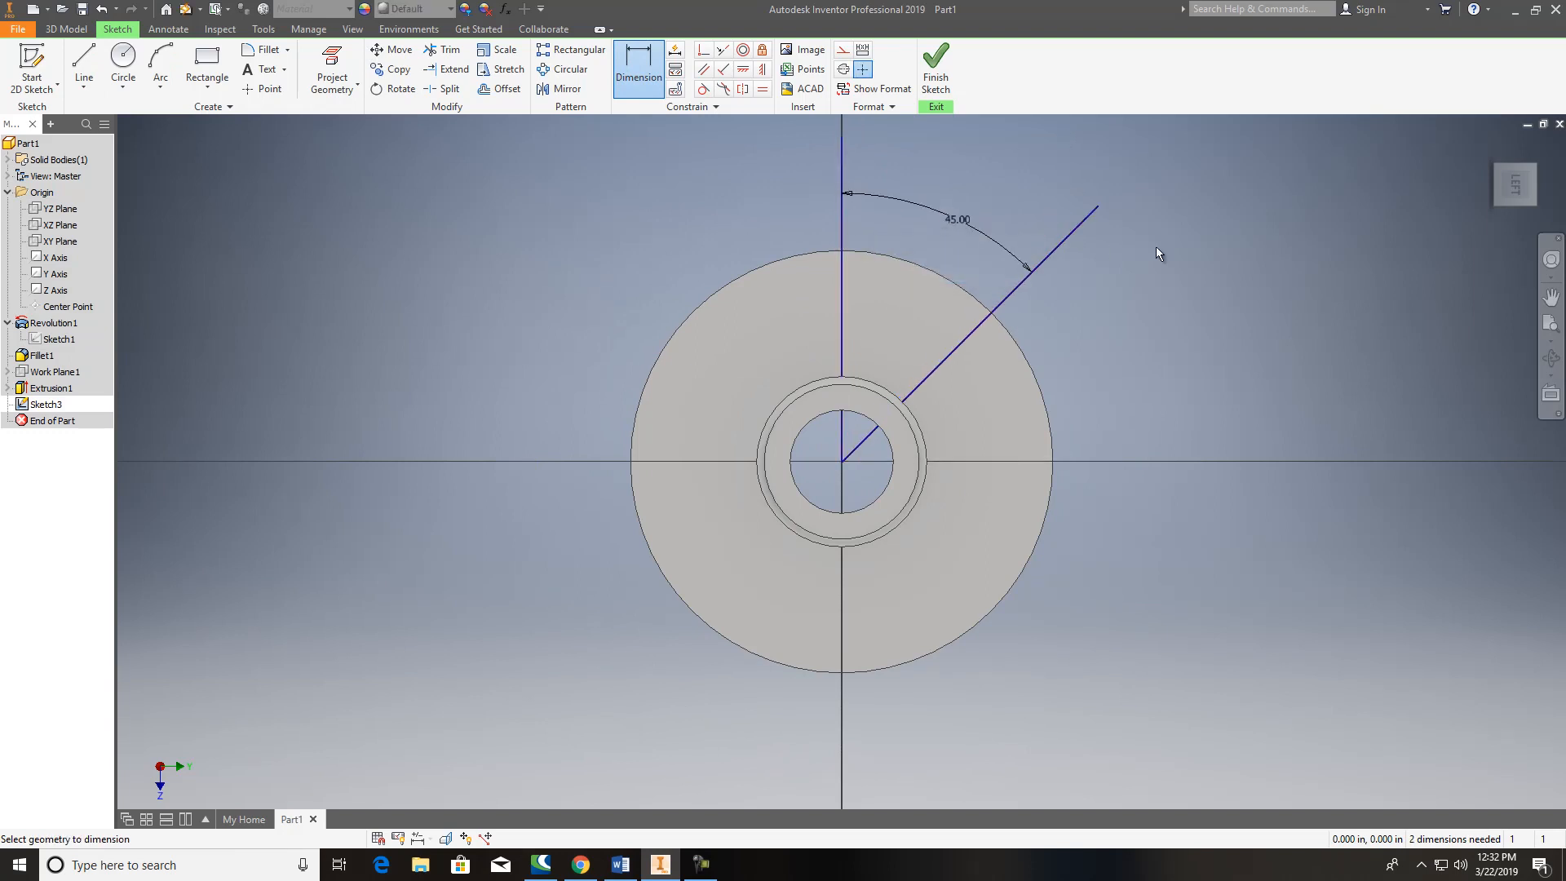
Step: Draw a 7.26 in diameter circle centred on the flange's centre
{"action": "key", "text": "Escape"}
{"action": "left_click", "coordinate": [110, 57]}
{"action": "left_click", "coordinate": [841, 461]}
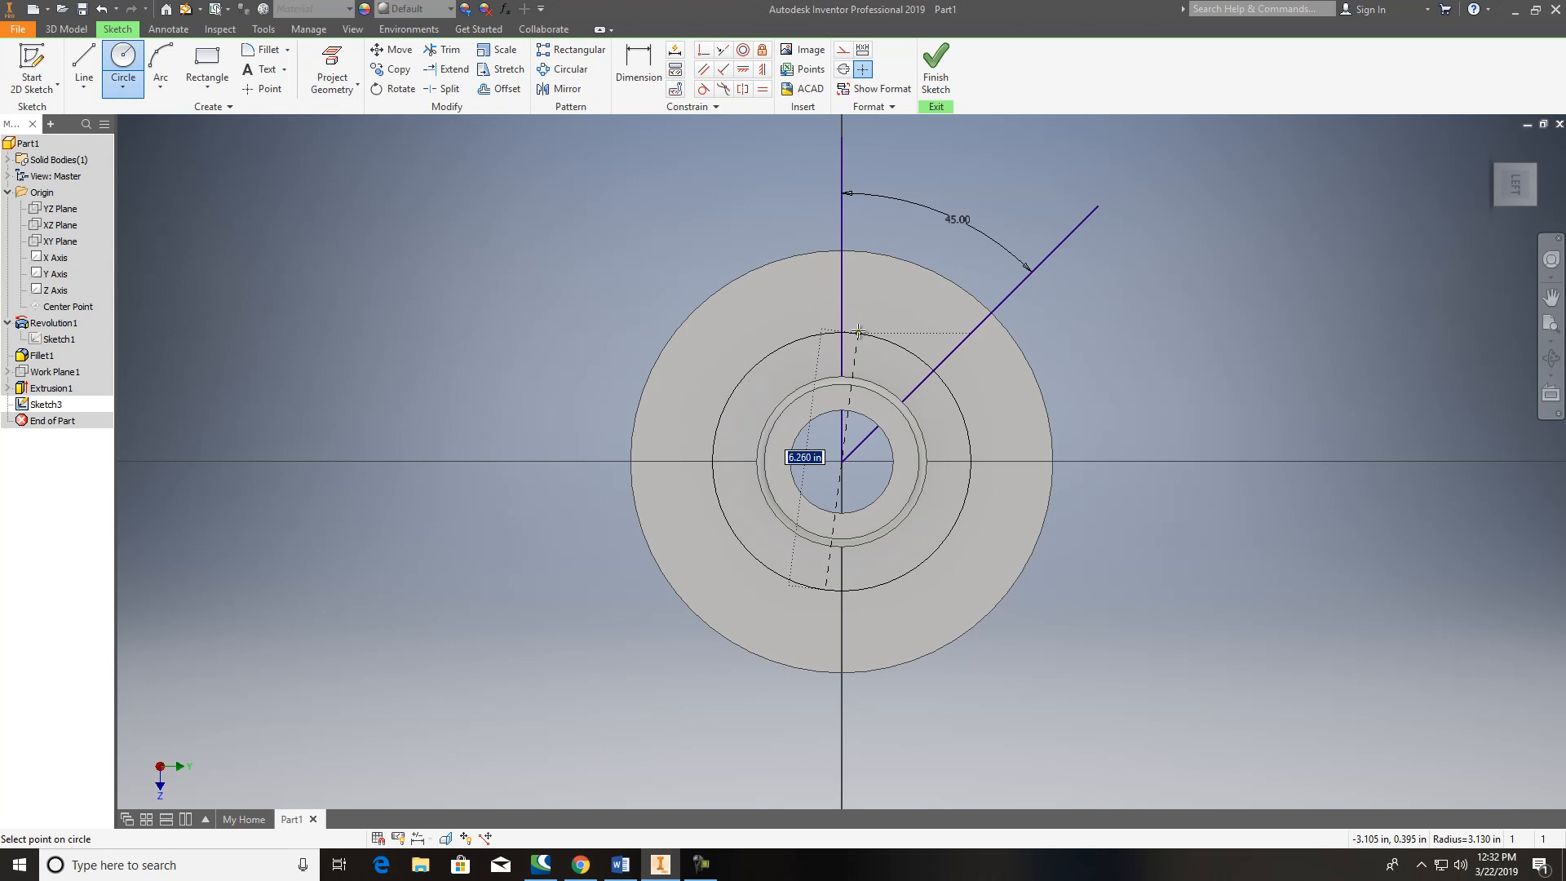
{"action": "type", "text": "7.26"}
{"action": "key", "text": "Return"}
{"action": "key", "text": "Escape"}
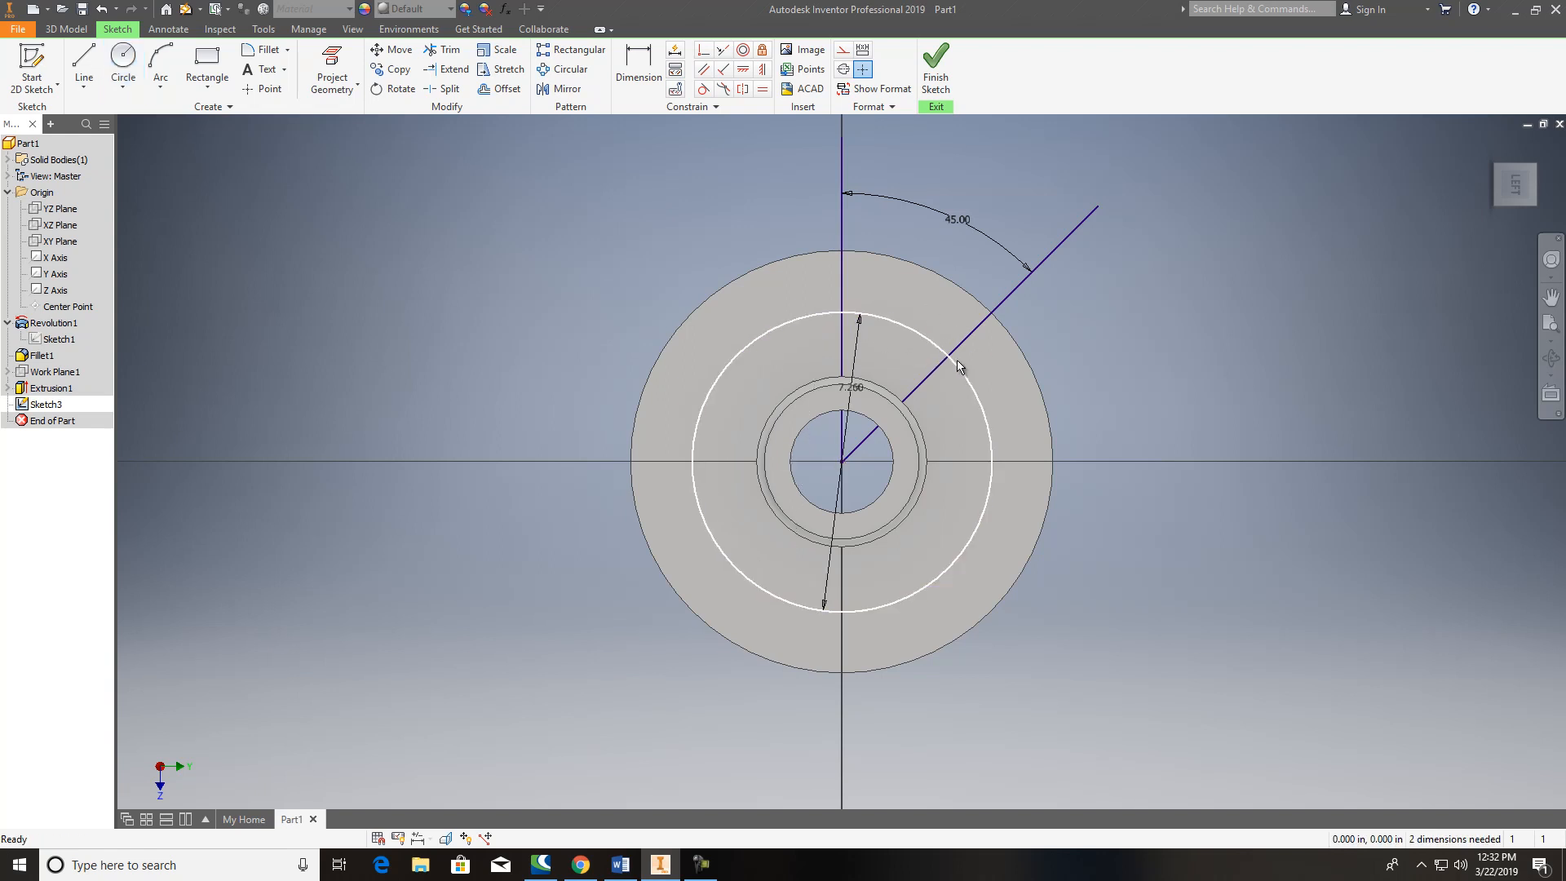
Step: Place a sketch point where the 7.26 in circle crosses the slanted line, and finish the sketch
{"action": "left_click", "coordinate": [263, 88]}
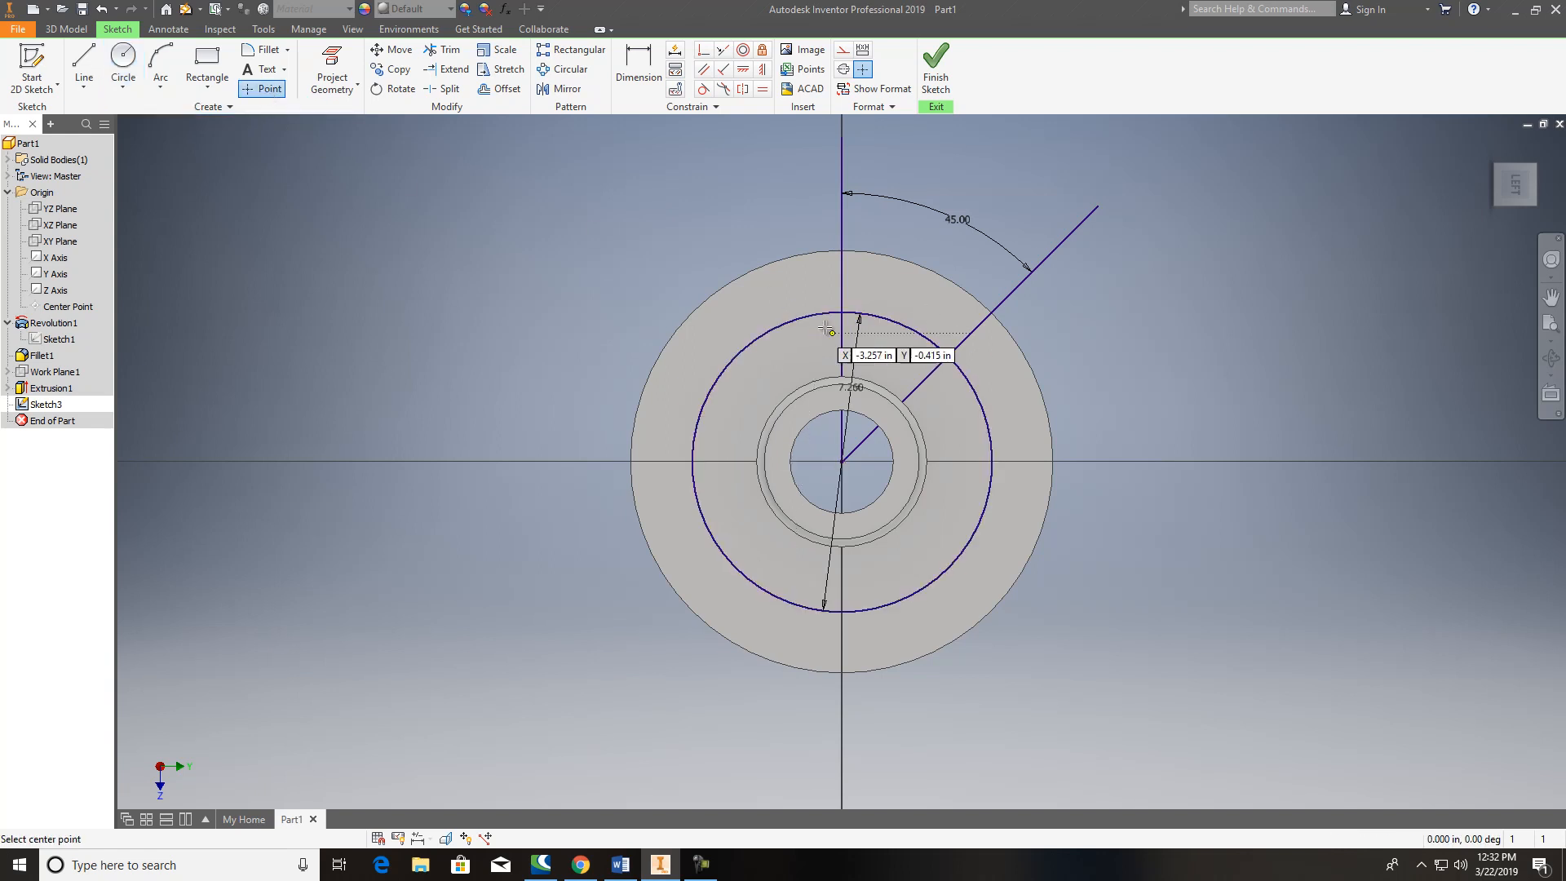
{"action": "left_click", "coordinate": [948, 356]}
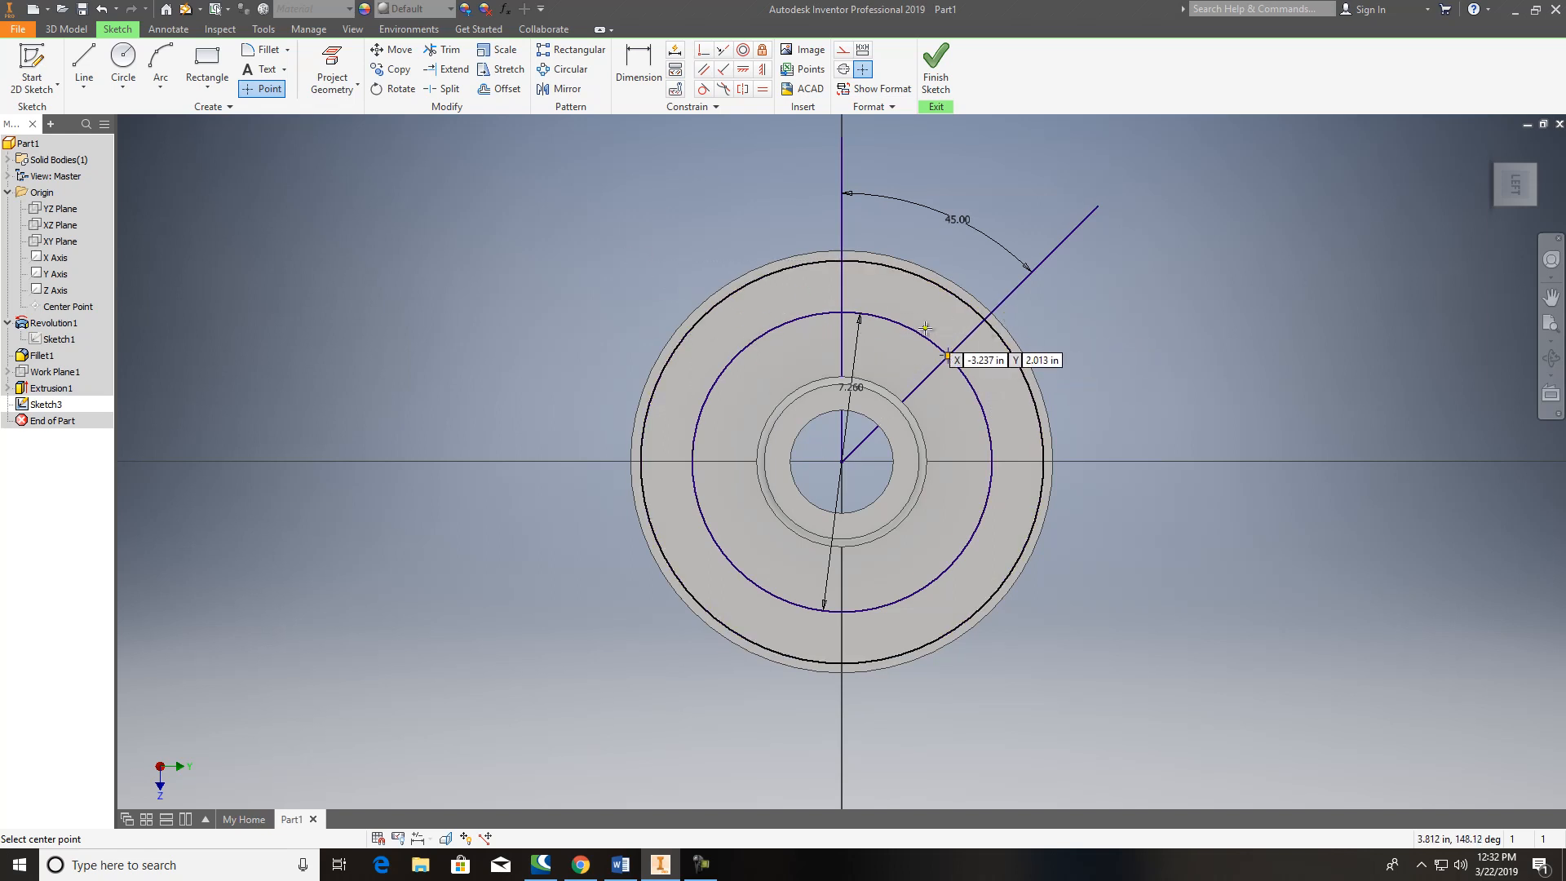
{"action": "key", "text": "Escape"}
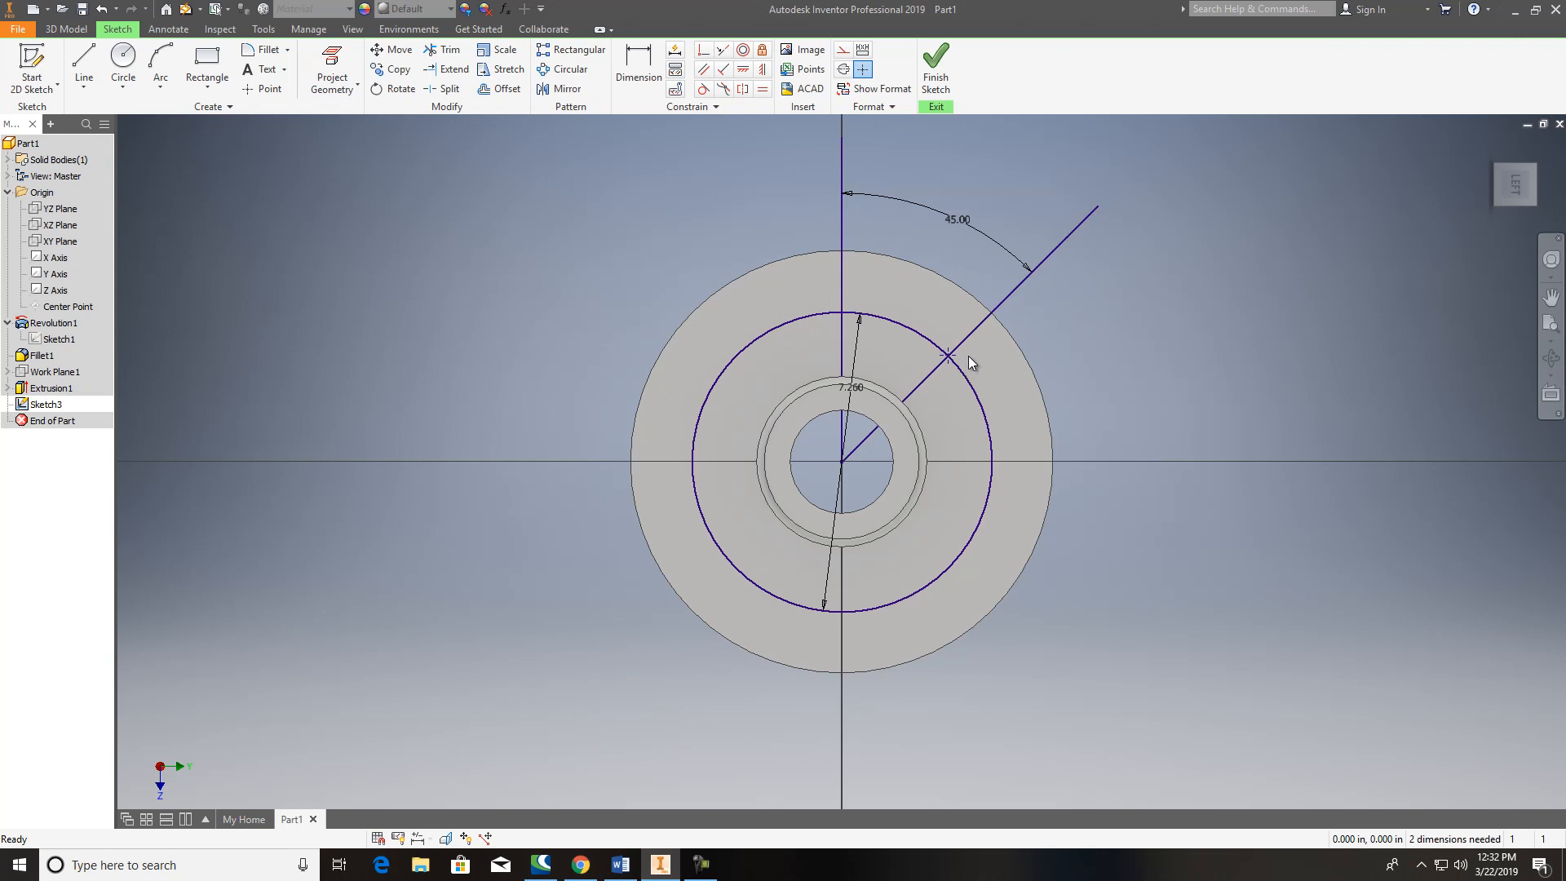
{"action": "left_click", "coordinate": [938, 74]}
Step: Create a simple 0.75 in diameter through hole in the flange at the sketch point
{"action": "left_click", "coordinate": [1514, 199]}
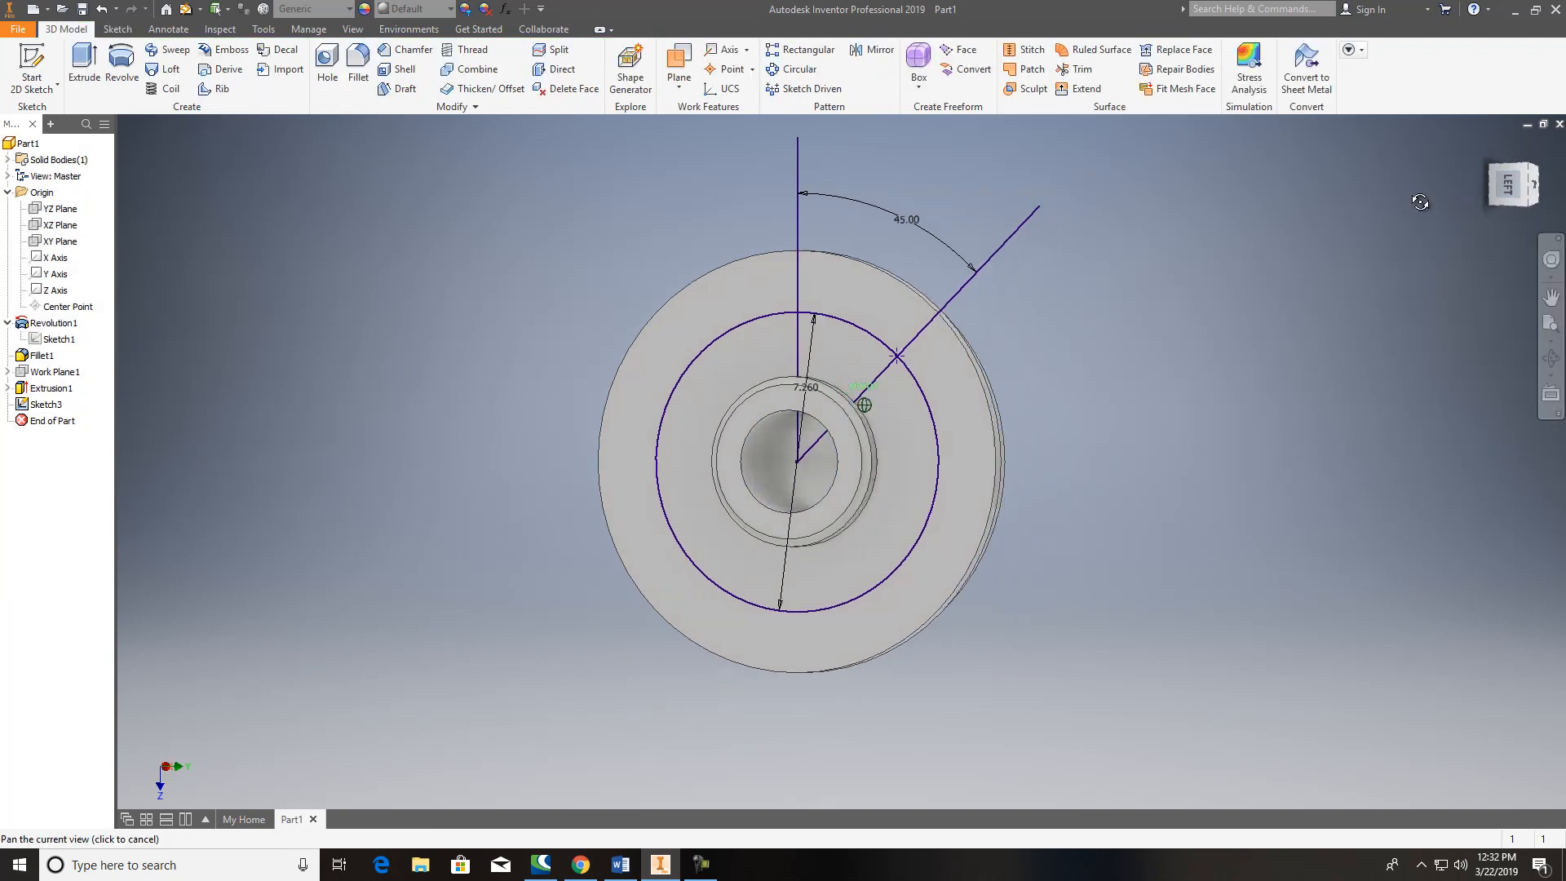
{"action": "left_click", "coordinate": [84, 65]}
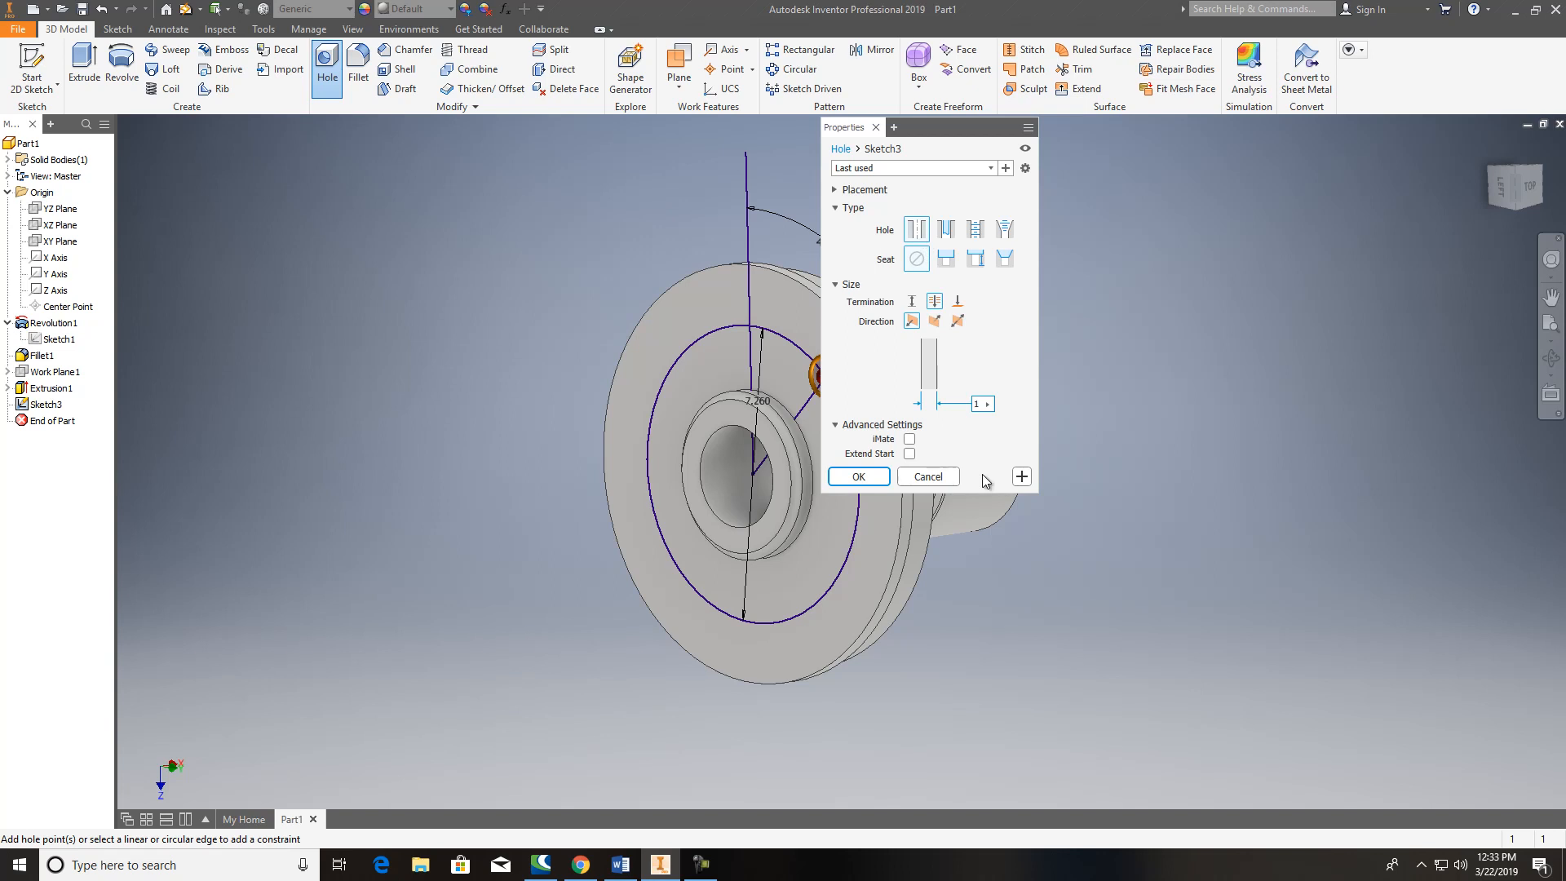
{"action": "left_click", "coordinate": [983, 402]}
{"action": "left_click", "coordinate": [983, 407]}
{"action": "key", "text": "BackSpace"}
{"action": "type", "text": ".75"}
{"action": "left_click", "coordinate": [877, 478]}
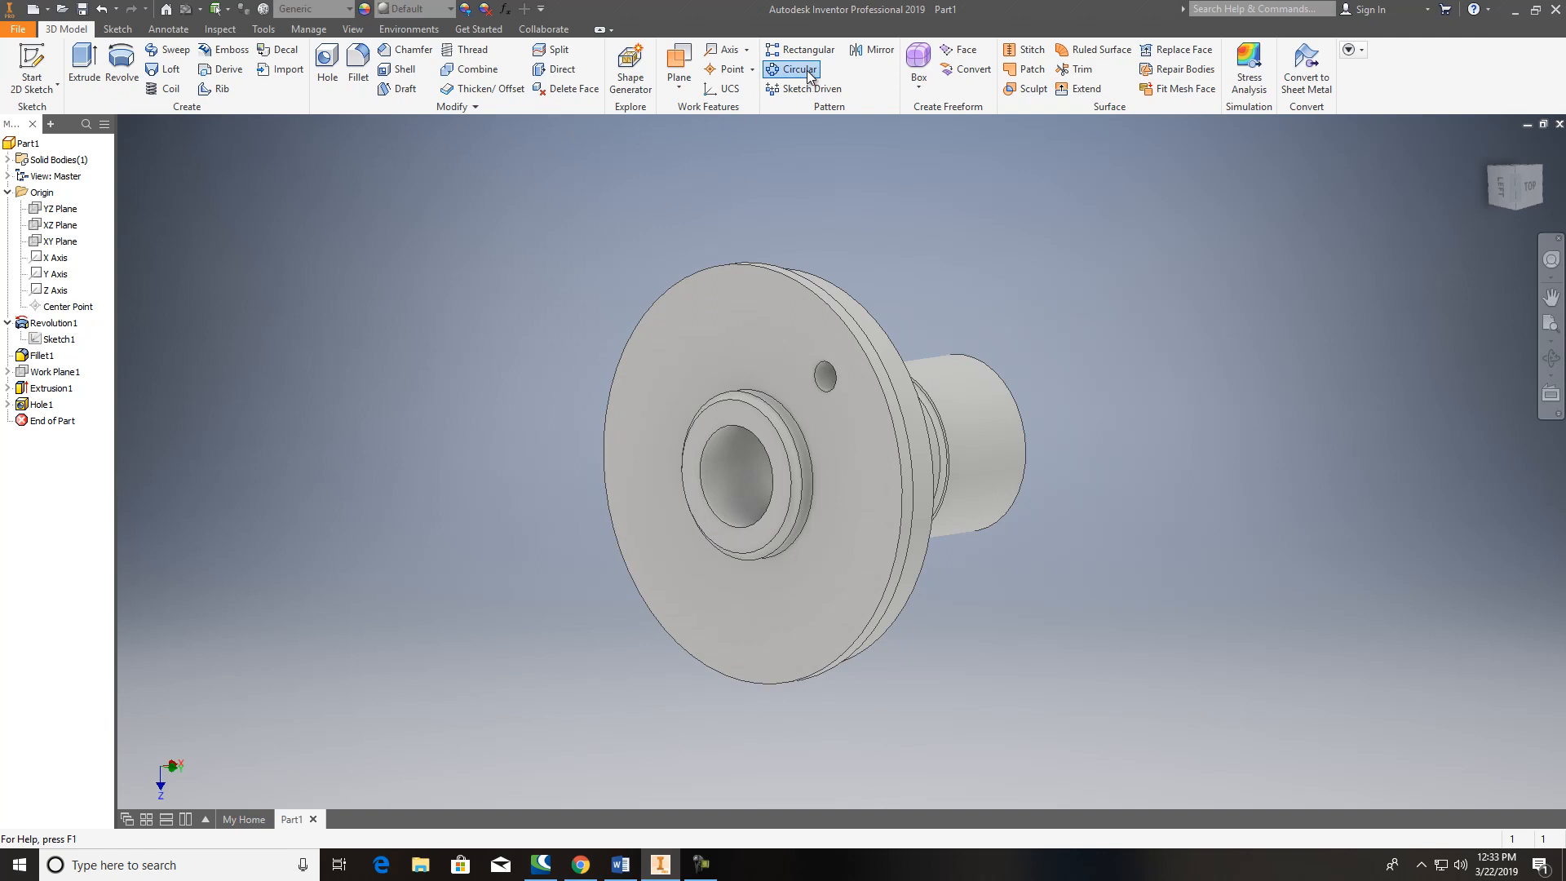
Step: Pattern the flange hole circularly around the hub's axis with 4 occurrences over 360 degrees
{"action": "left_click", "coordinate": [796, 69]}
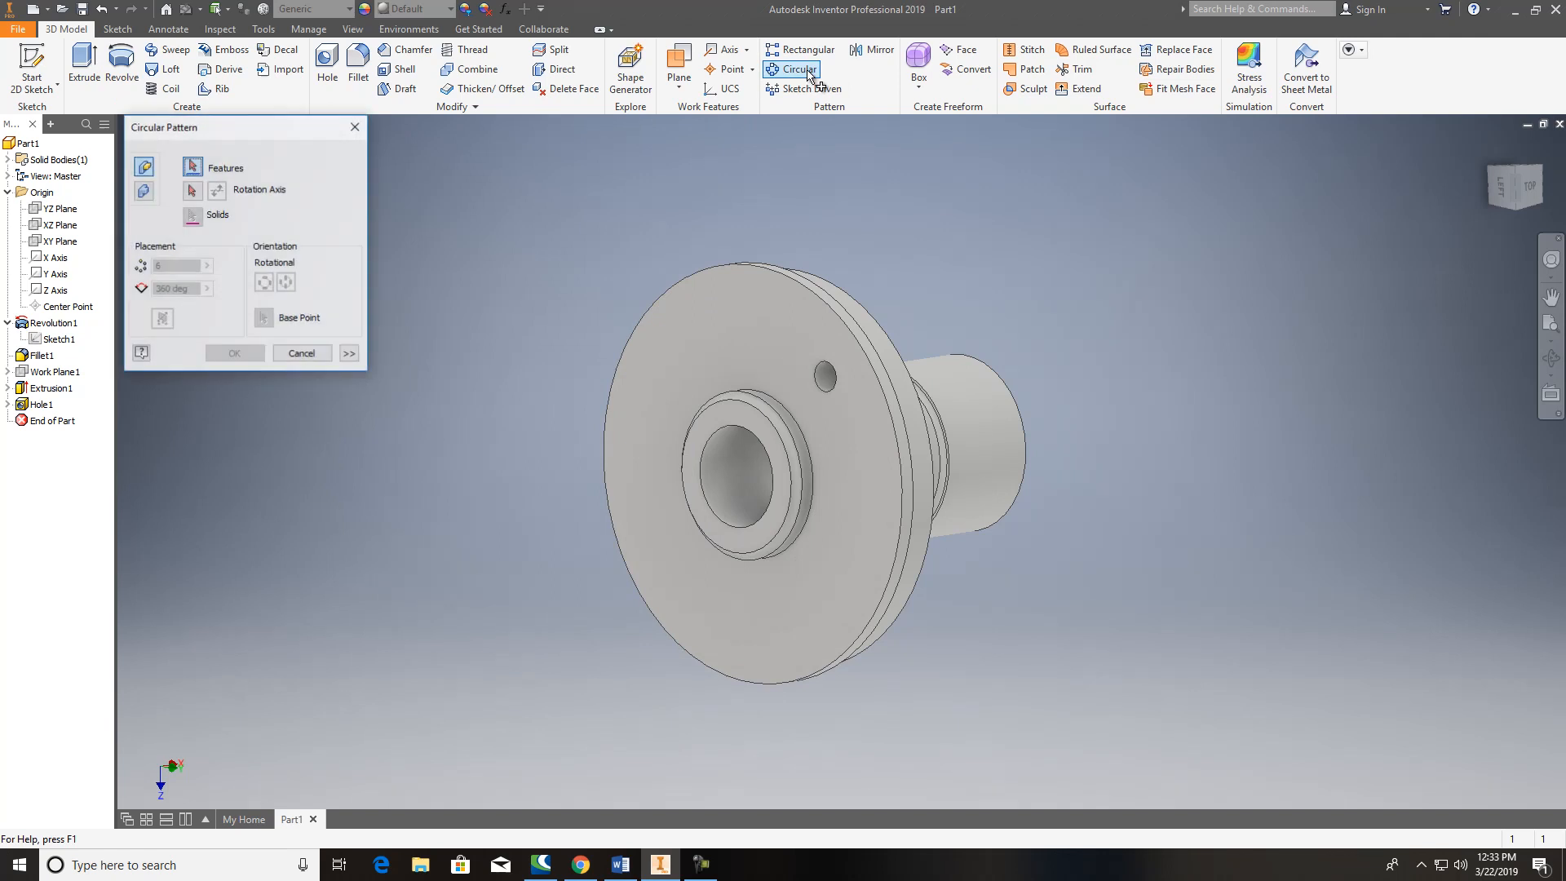
{"action": "left_click", "coordinate": [826, 374]}
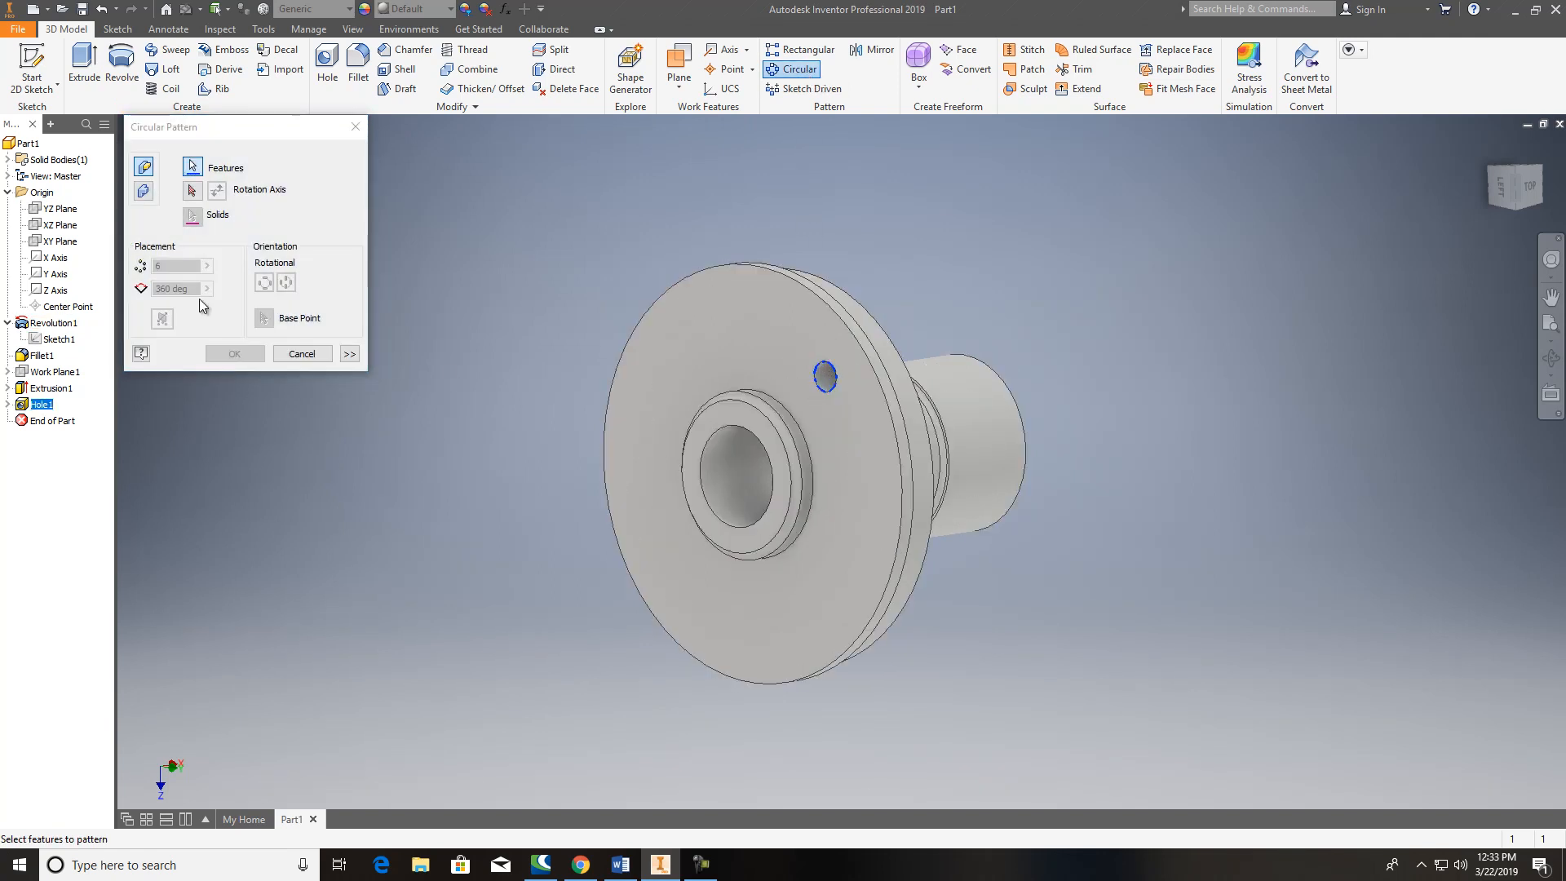
{"action": "left_click", "coordinate": [189, 193]}
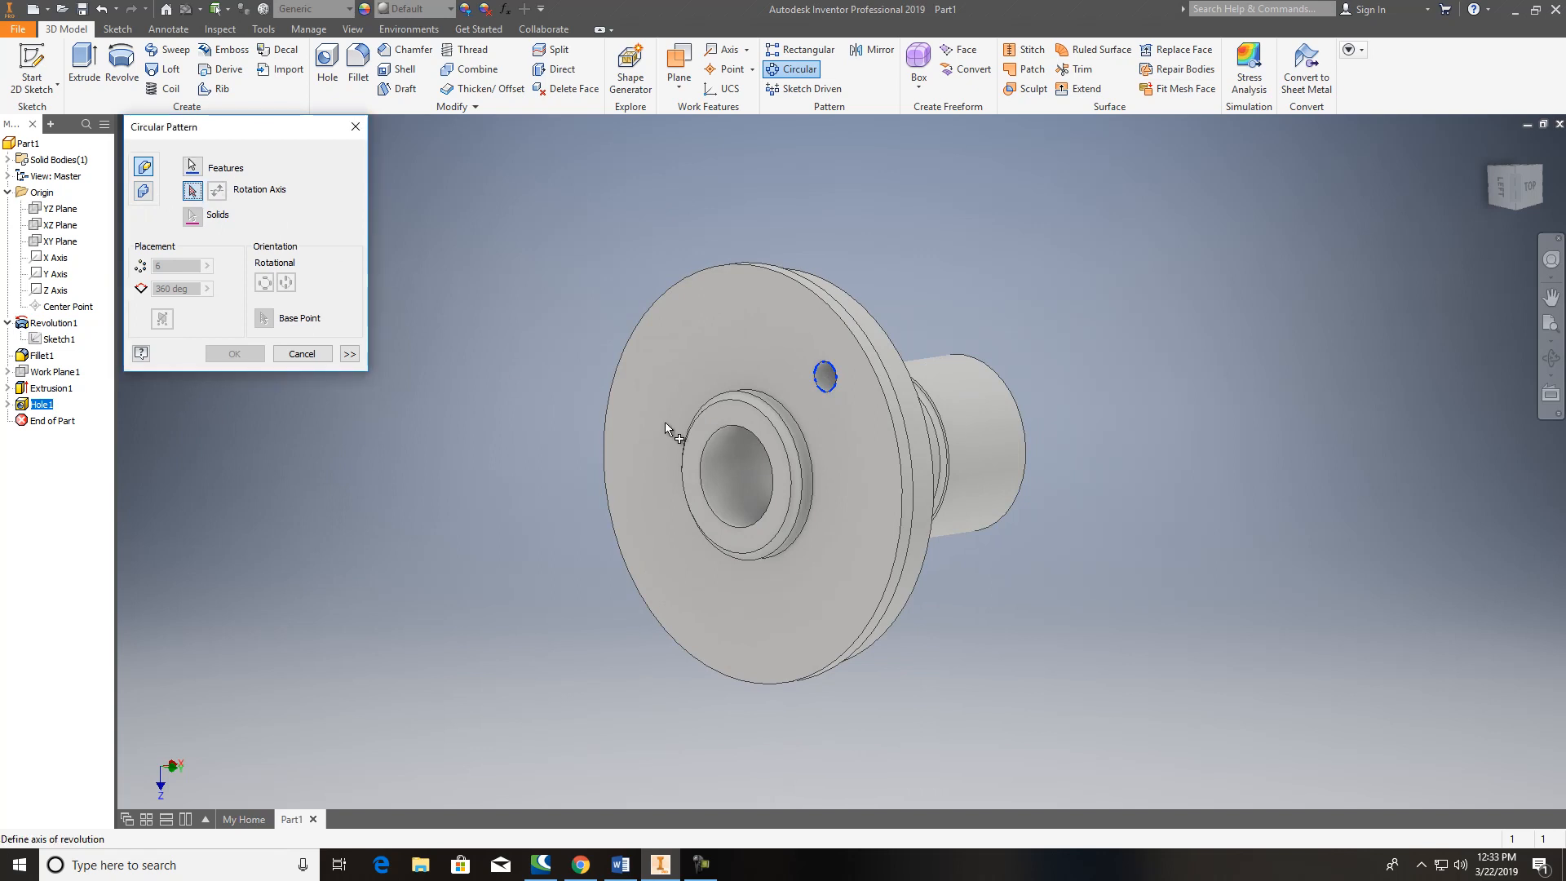
{"action": "left_click", "coordinate": [712, 454]}
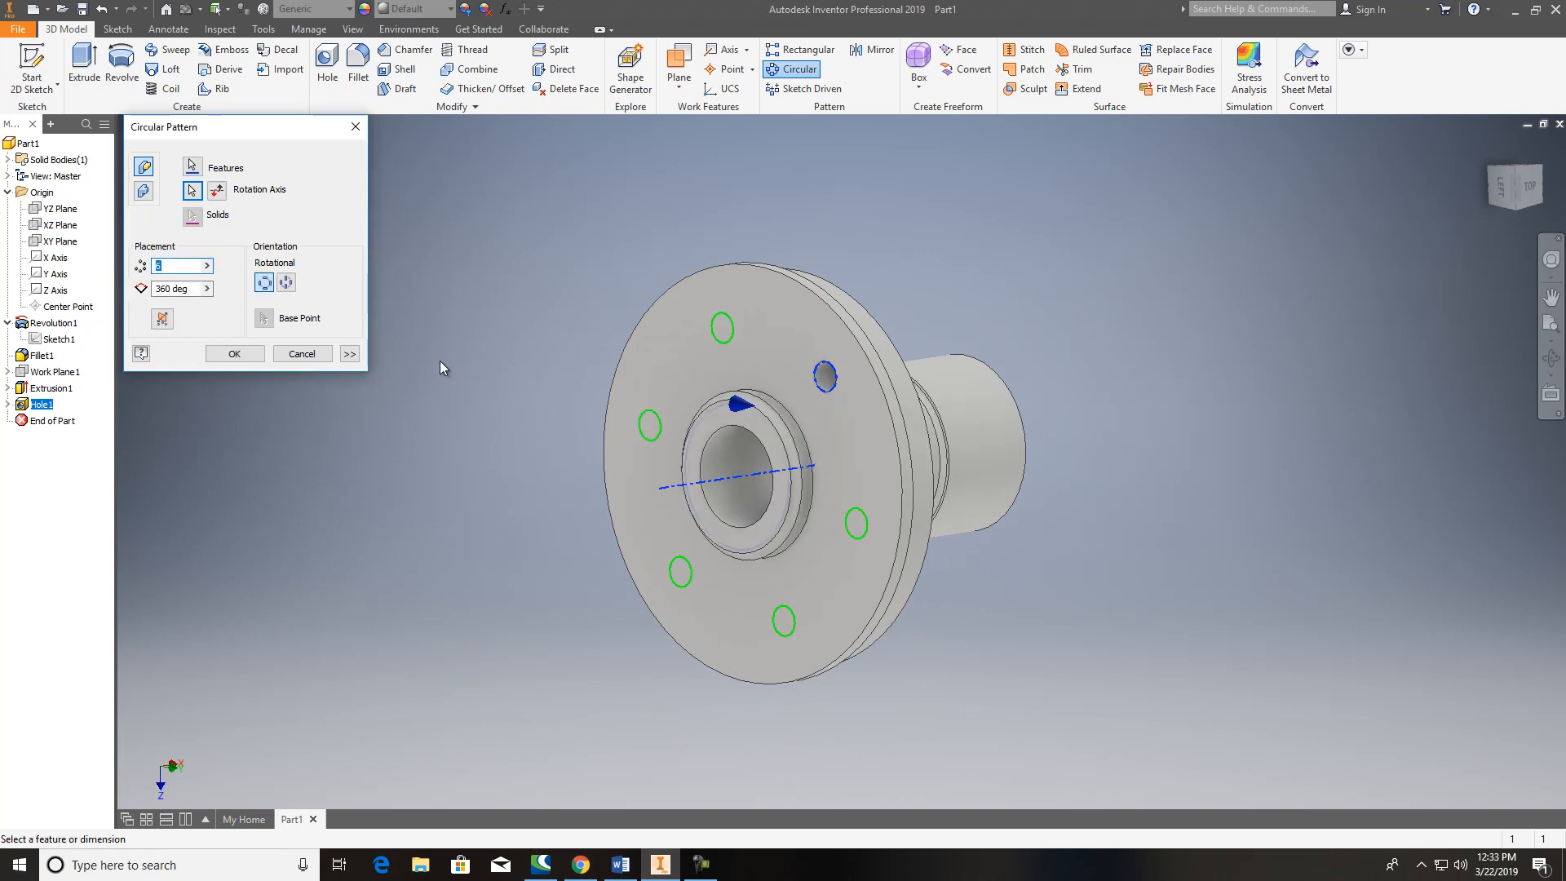
{"action": "type", "text": "4"}
{"action": "left_click", "coordinate": [249, 353]}
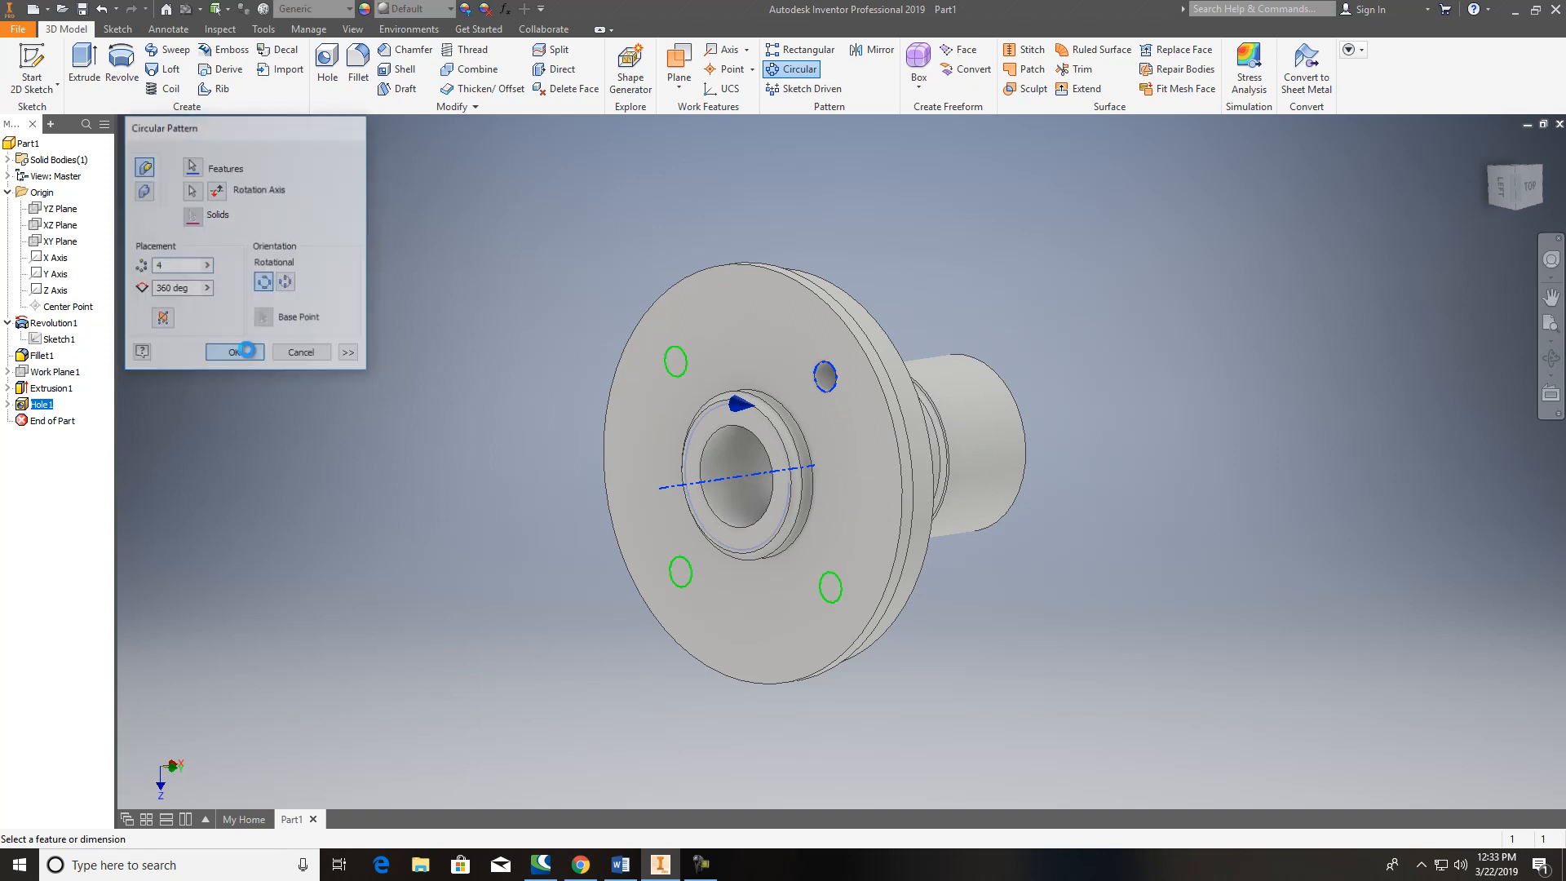
Step: Create a work axis through the centre of the part's main bore
{"action": "left_click", "coordinate": [78, 9]}
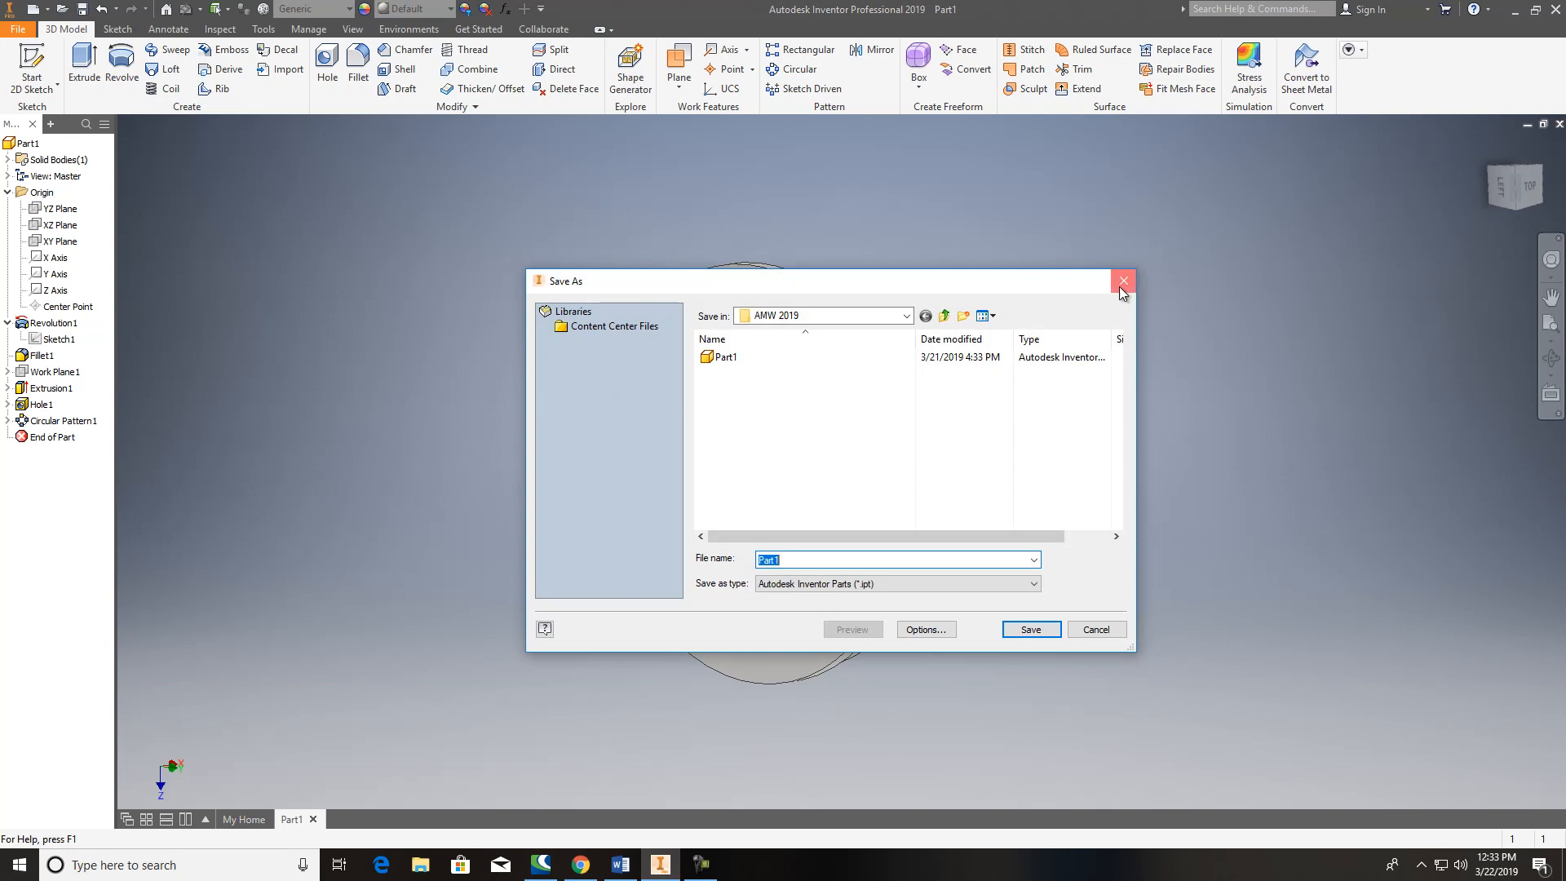
{"action": "key", "text": "Escape"}
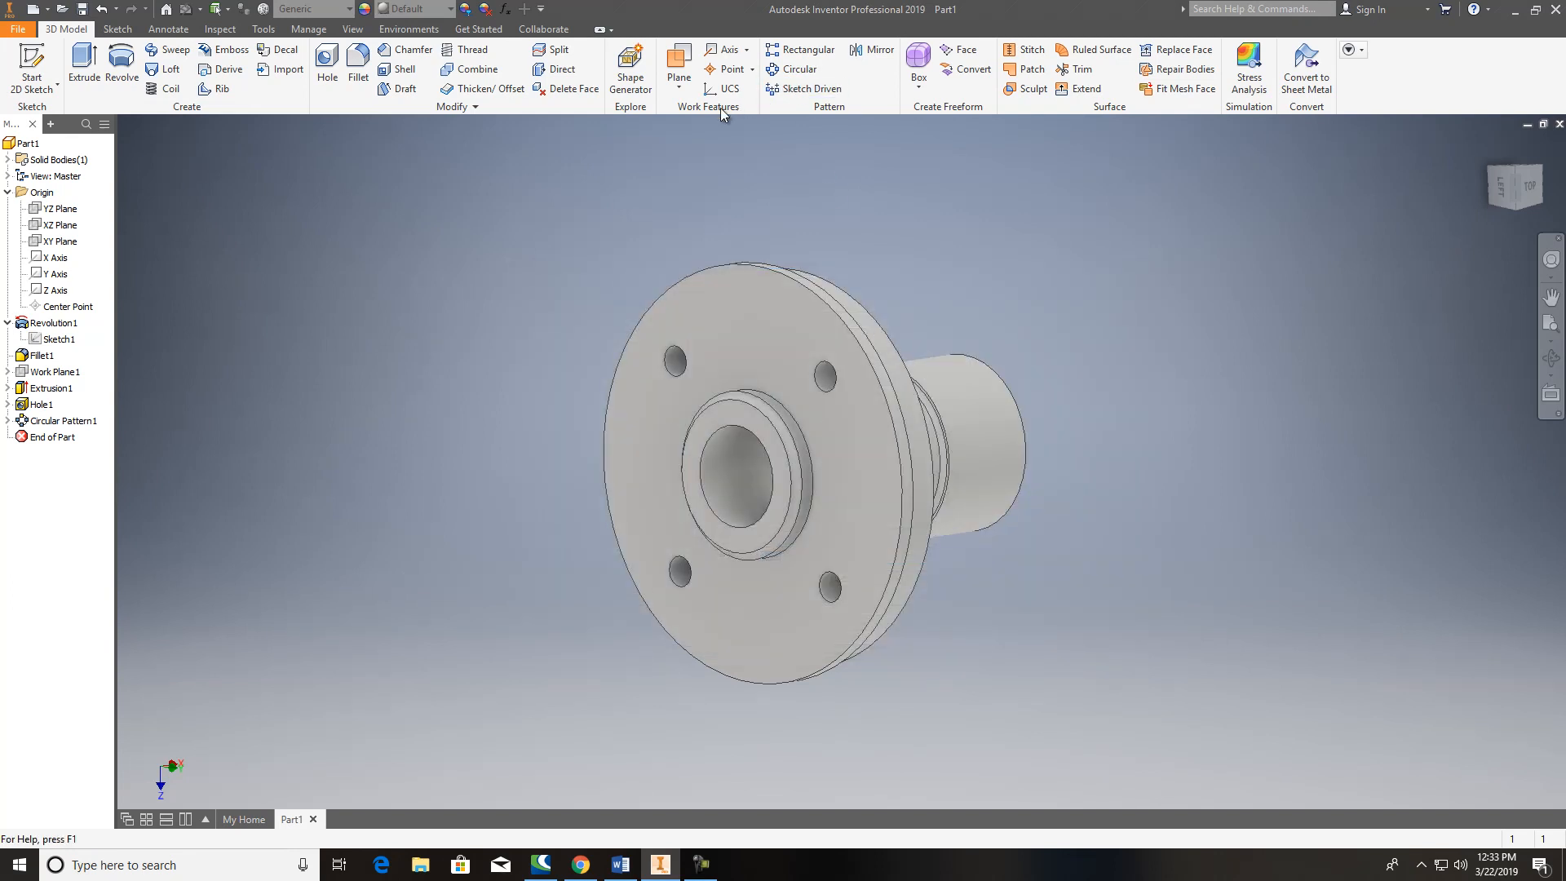
{"action": "left_click", "coordinate": [726, 51]}
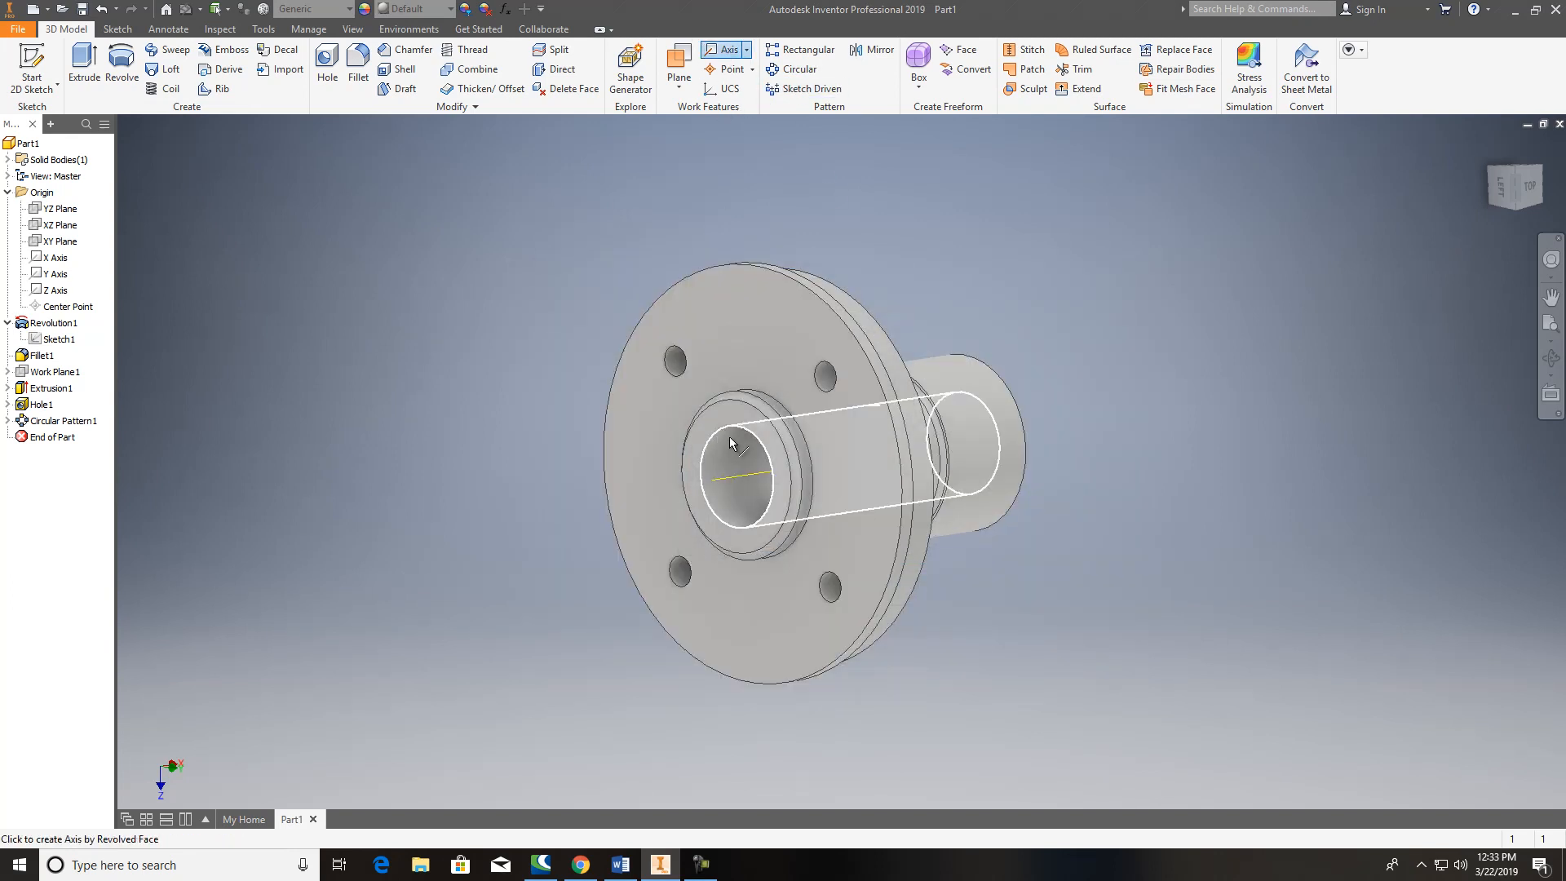
{"action": "left_click", "coordinate": [718, 442]}
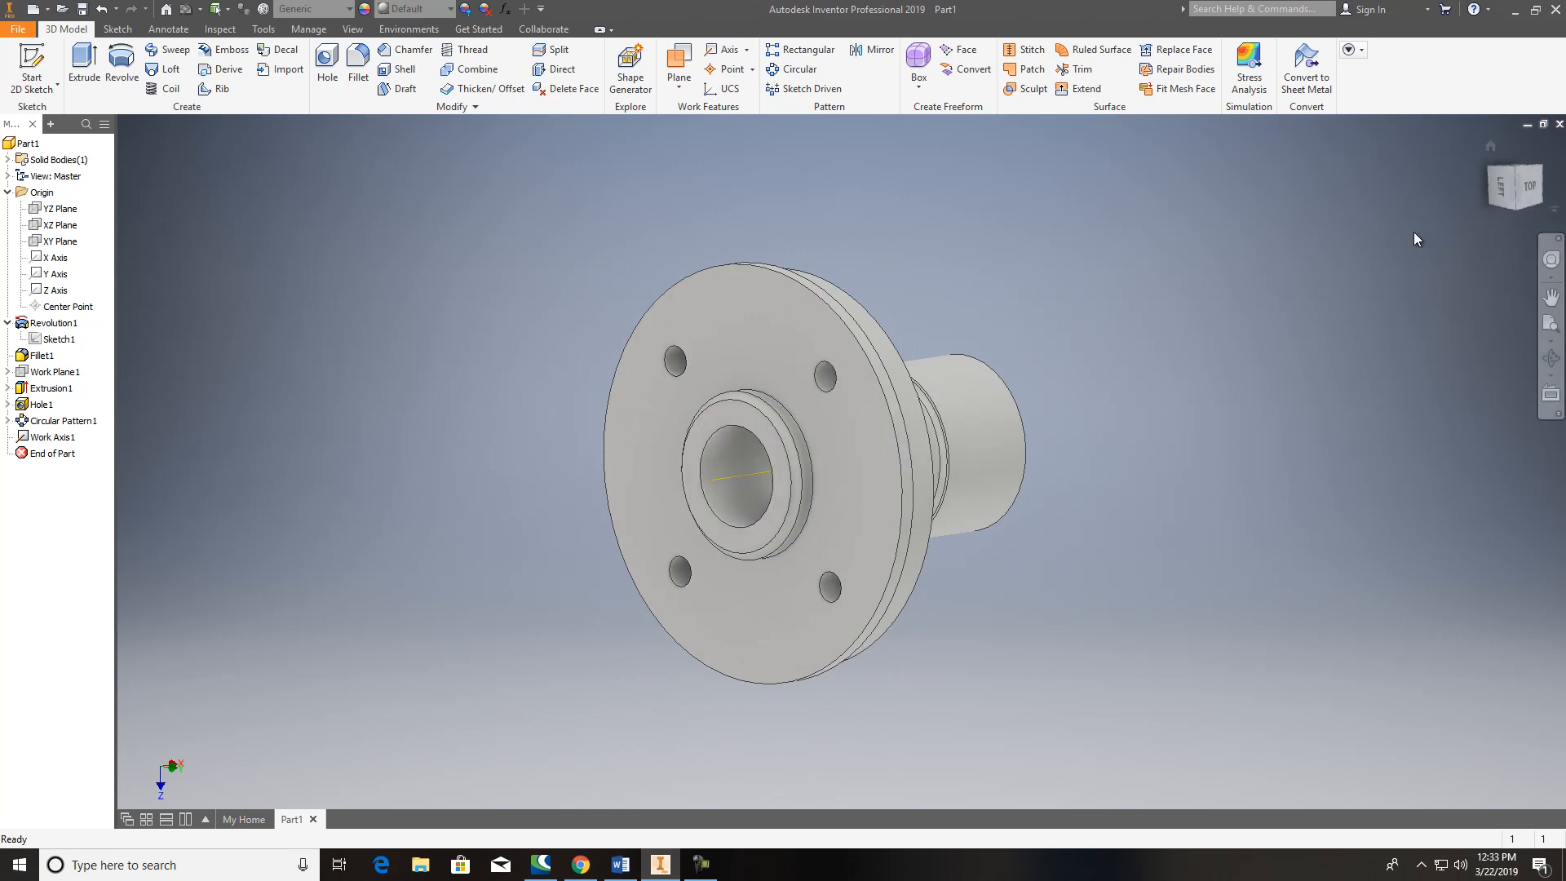
Step: Save the part to the Desktop under the file name "week 10"
{"action": "middle_click_drag", "start_coordinate": [849, 454], "coordinate": [1266, 290], "text": "shift"}
{"action": "middle_click_drag", "start_coordinate": [1178, 316], "coordinate": [860, 258]}
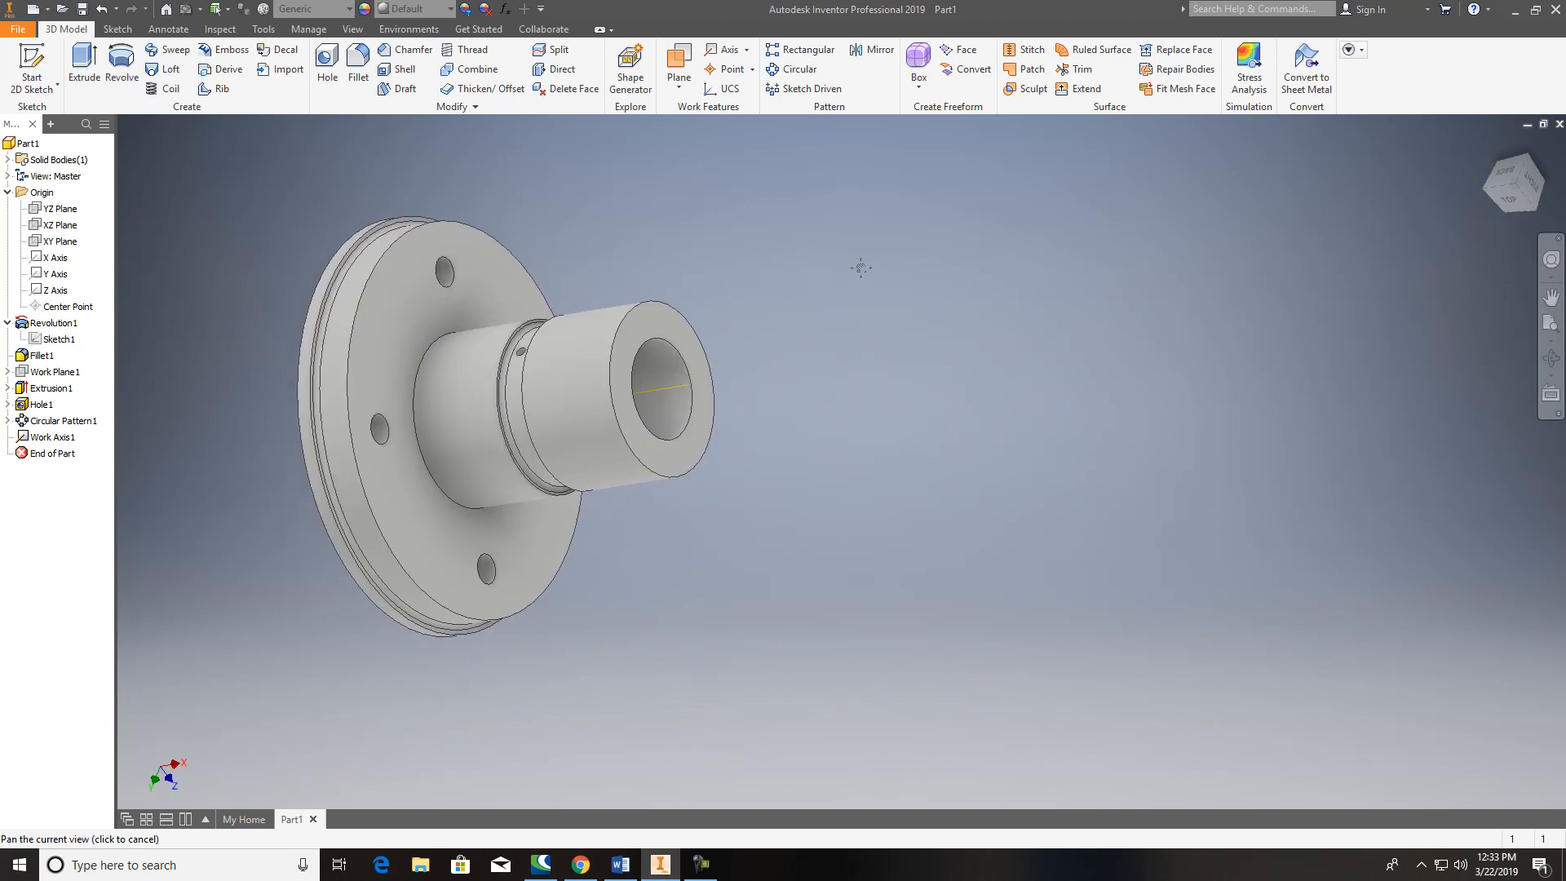
{"action": "left_click", "coordinate": [82, 9]}
{"action": "left_click", "coordinate": [849, 314]}
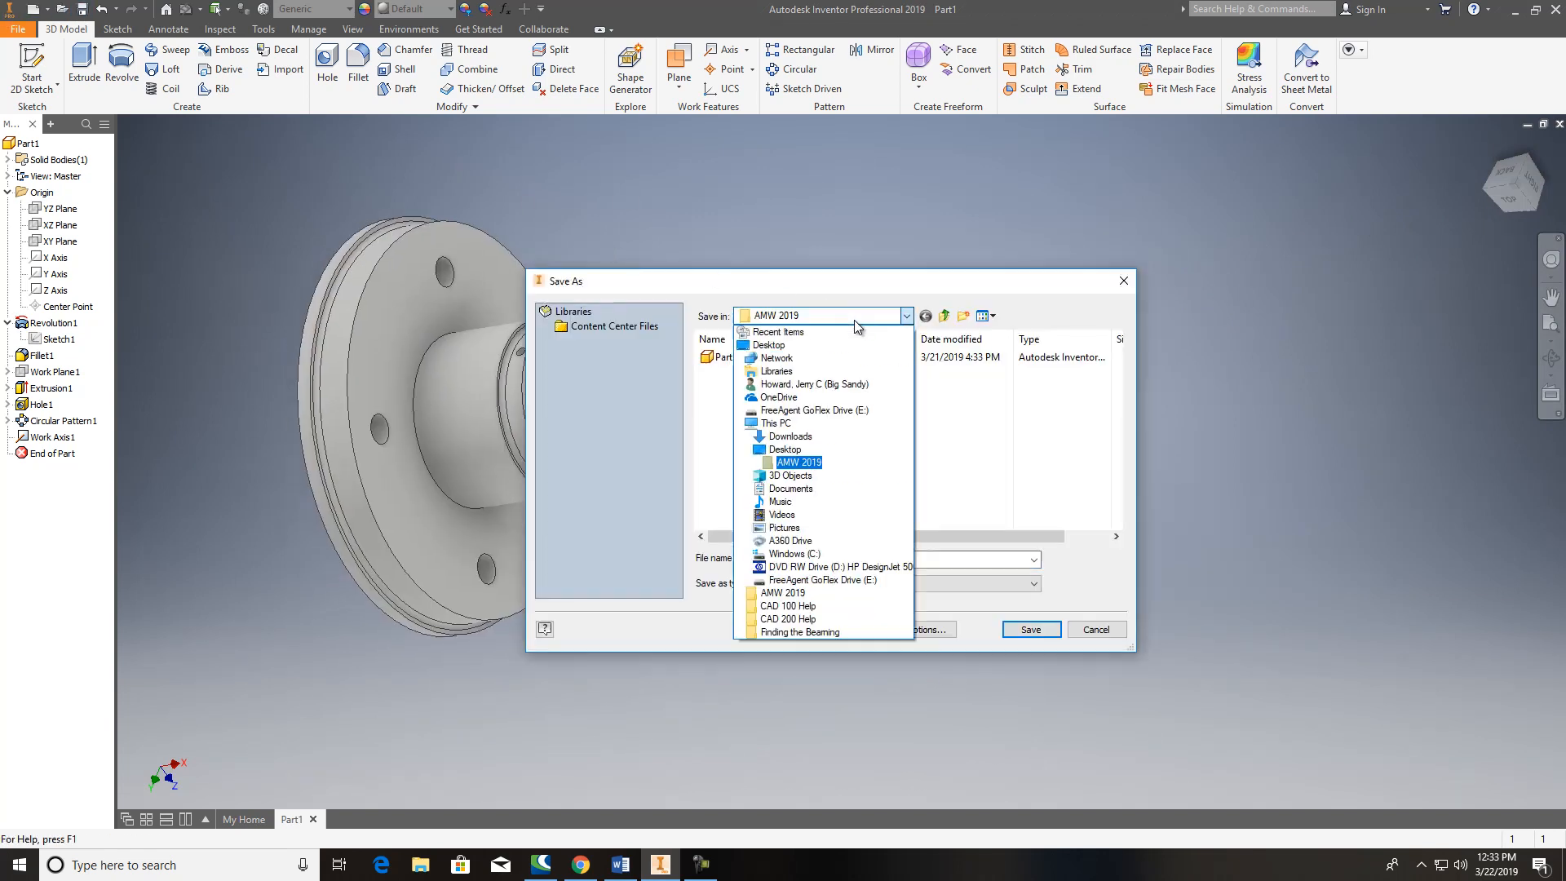
{"action": "left_click", "coordinate": [779, 232]}
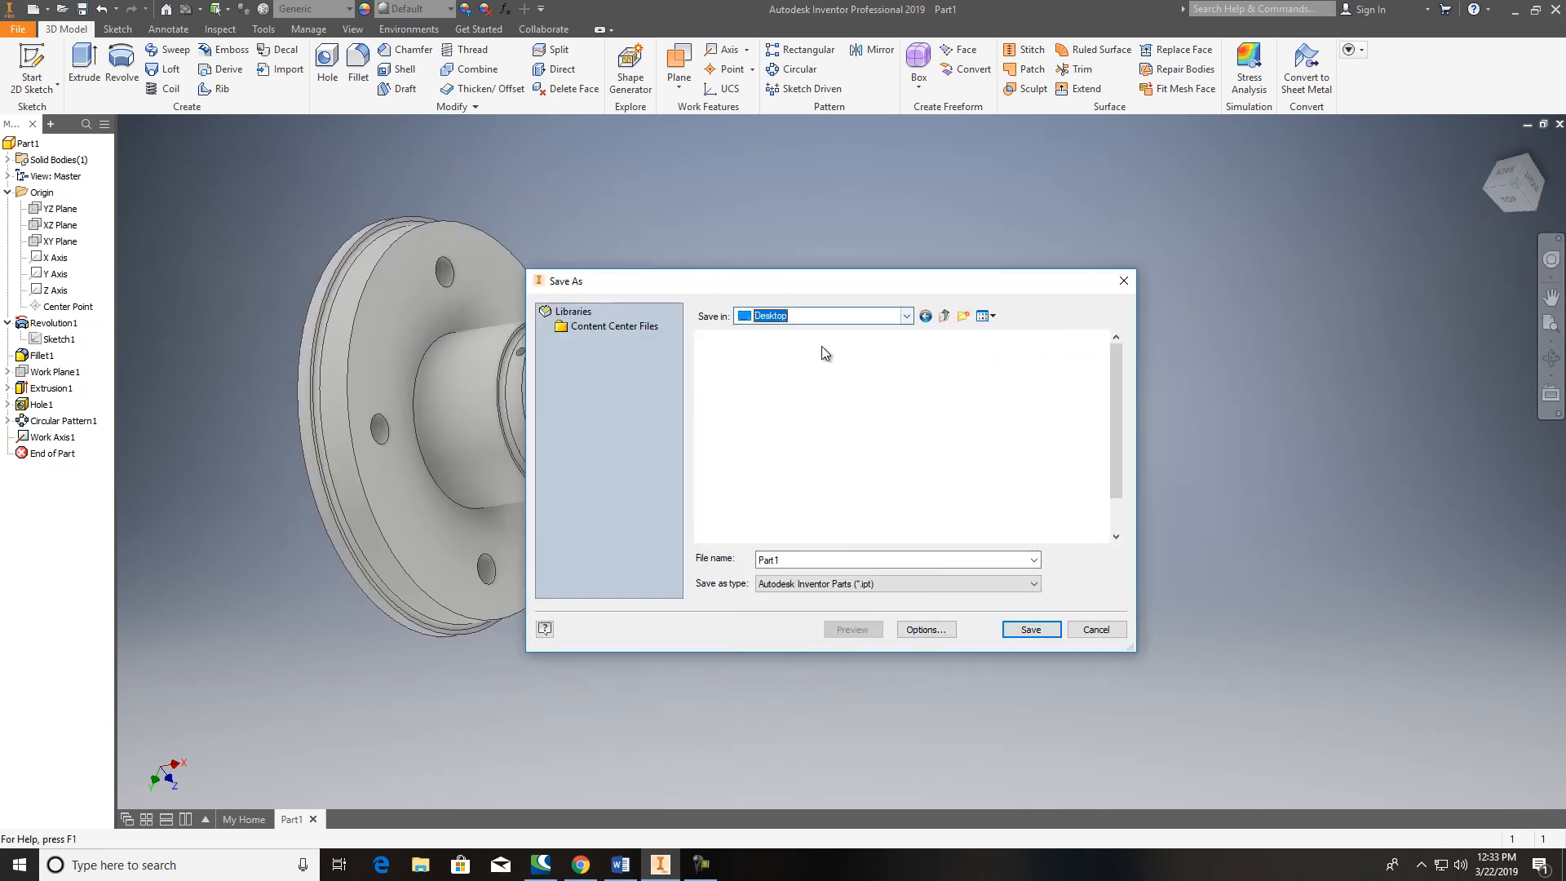
{"action": "double_click", "coordinate": [853, 562]}
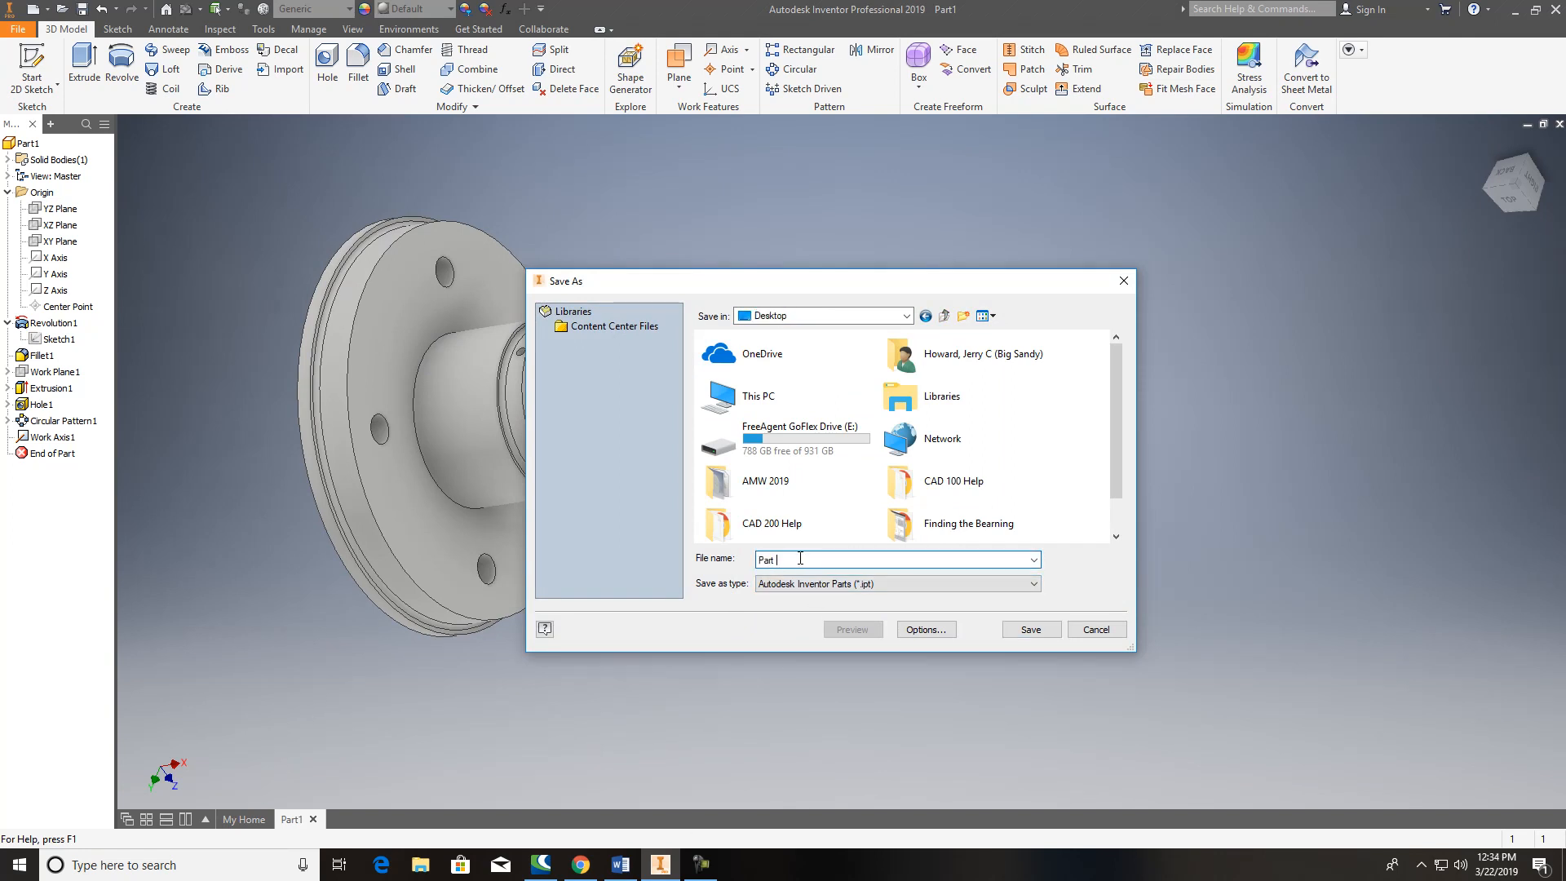
{"action": "type", "text": "Part"}
{"action": "key", "text": "BackSpace"}
{"action": "key", "text": "BackSpace"}
{"action": "key", "text": "BackSpace"}
{"action": "type", "text": "week "}
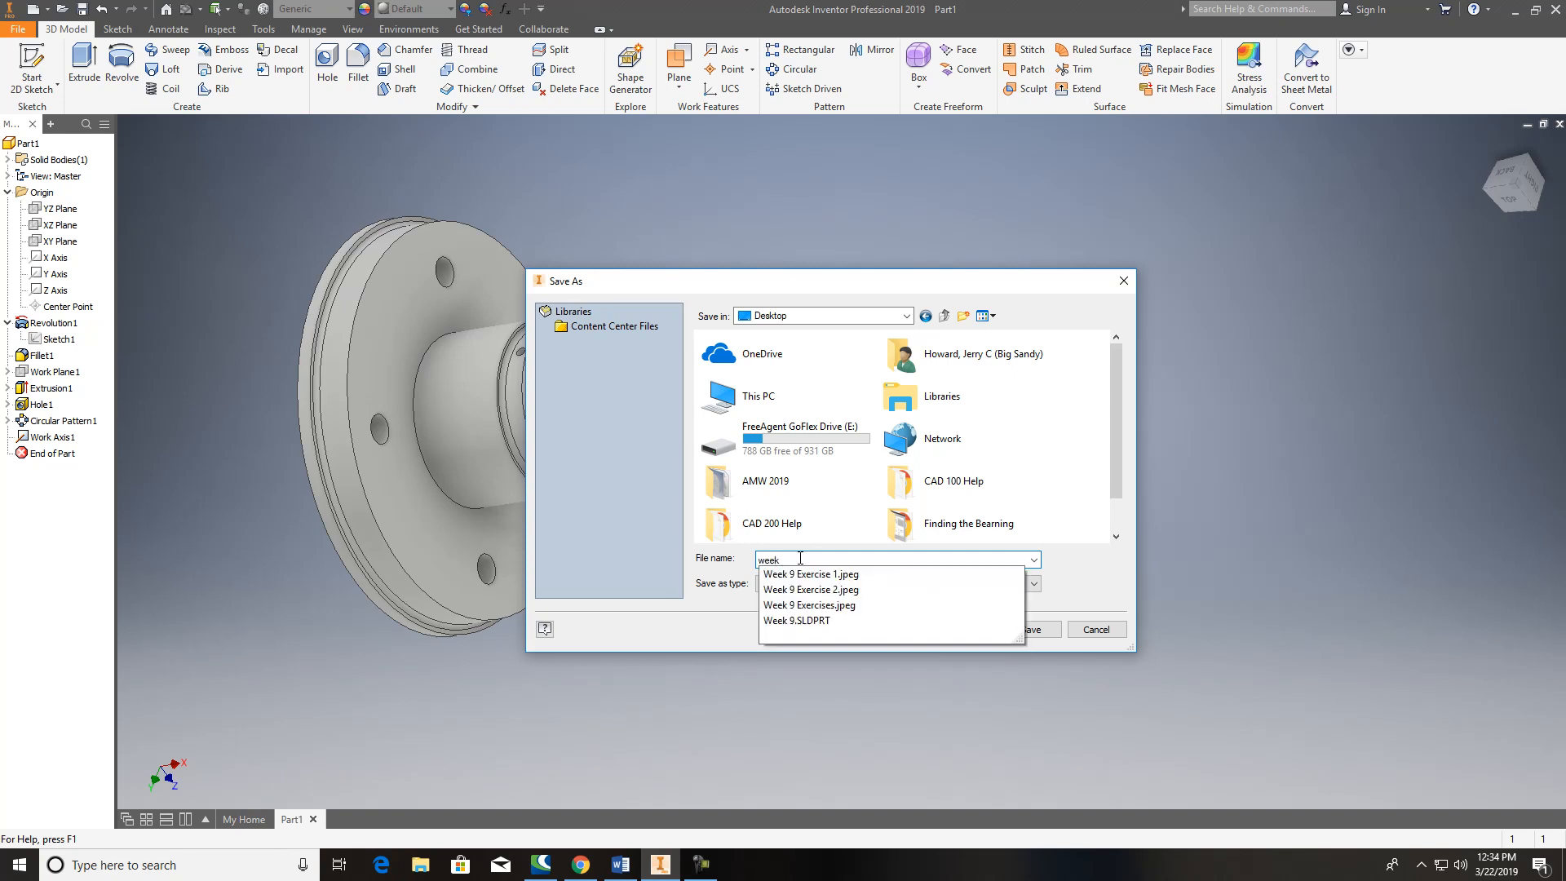
{"action": "type", "text": "10"}
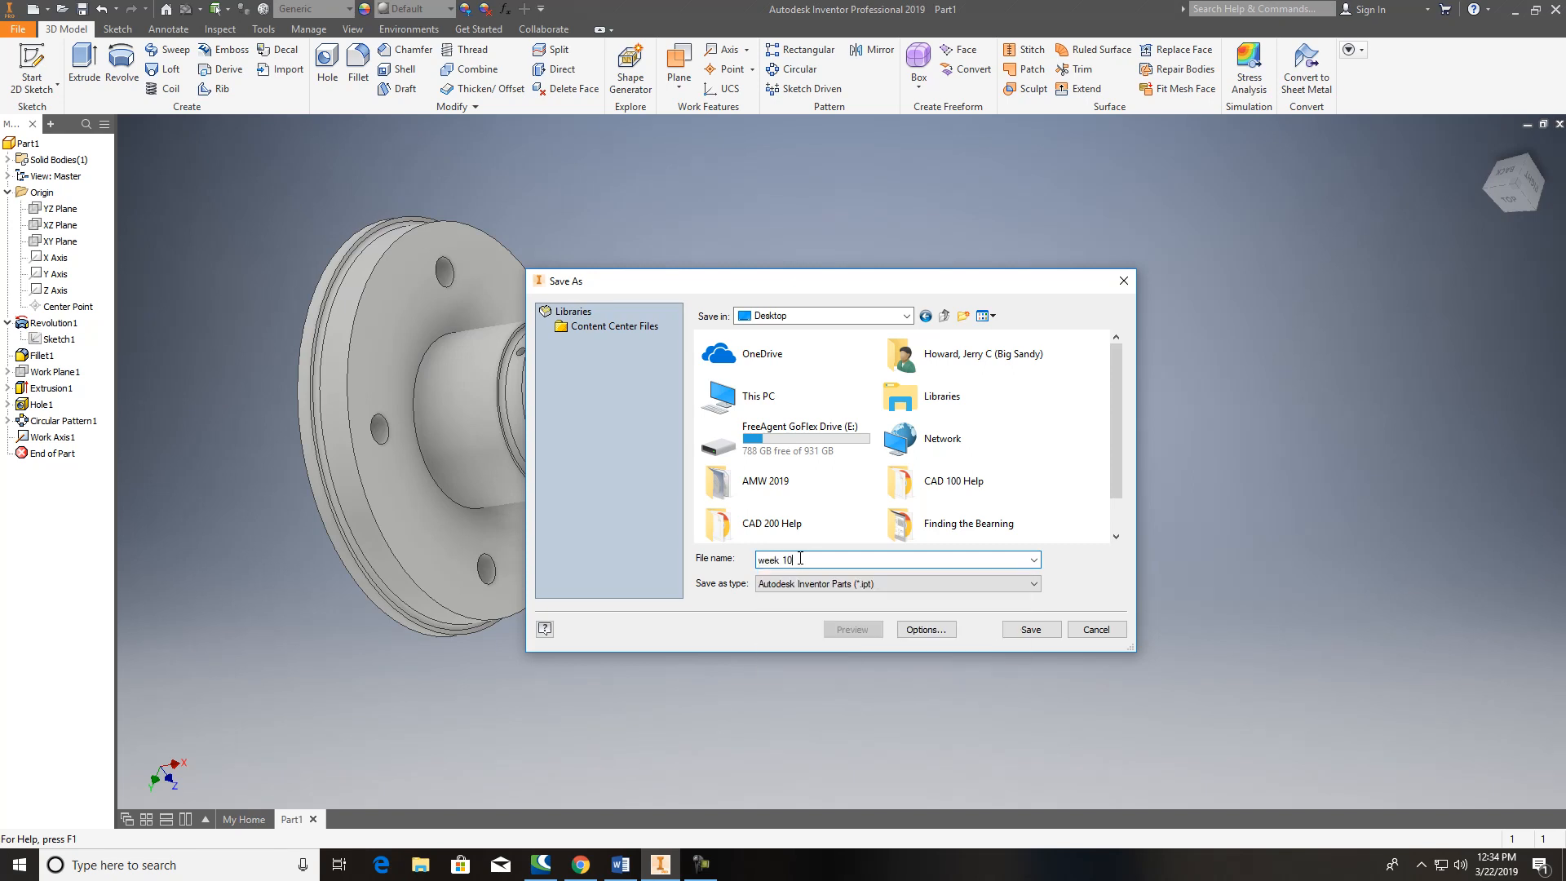
{"action": "left_click", "coordinate": [1058, 630]}
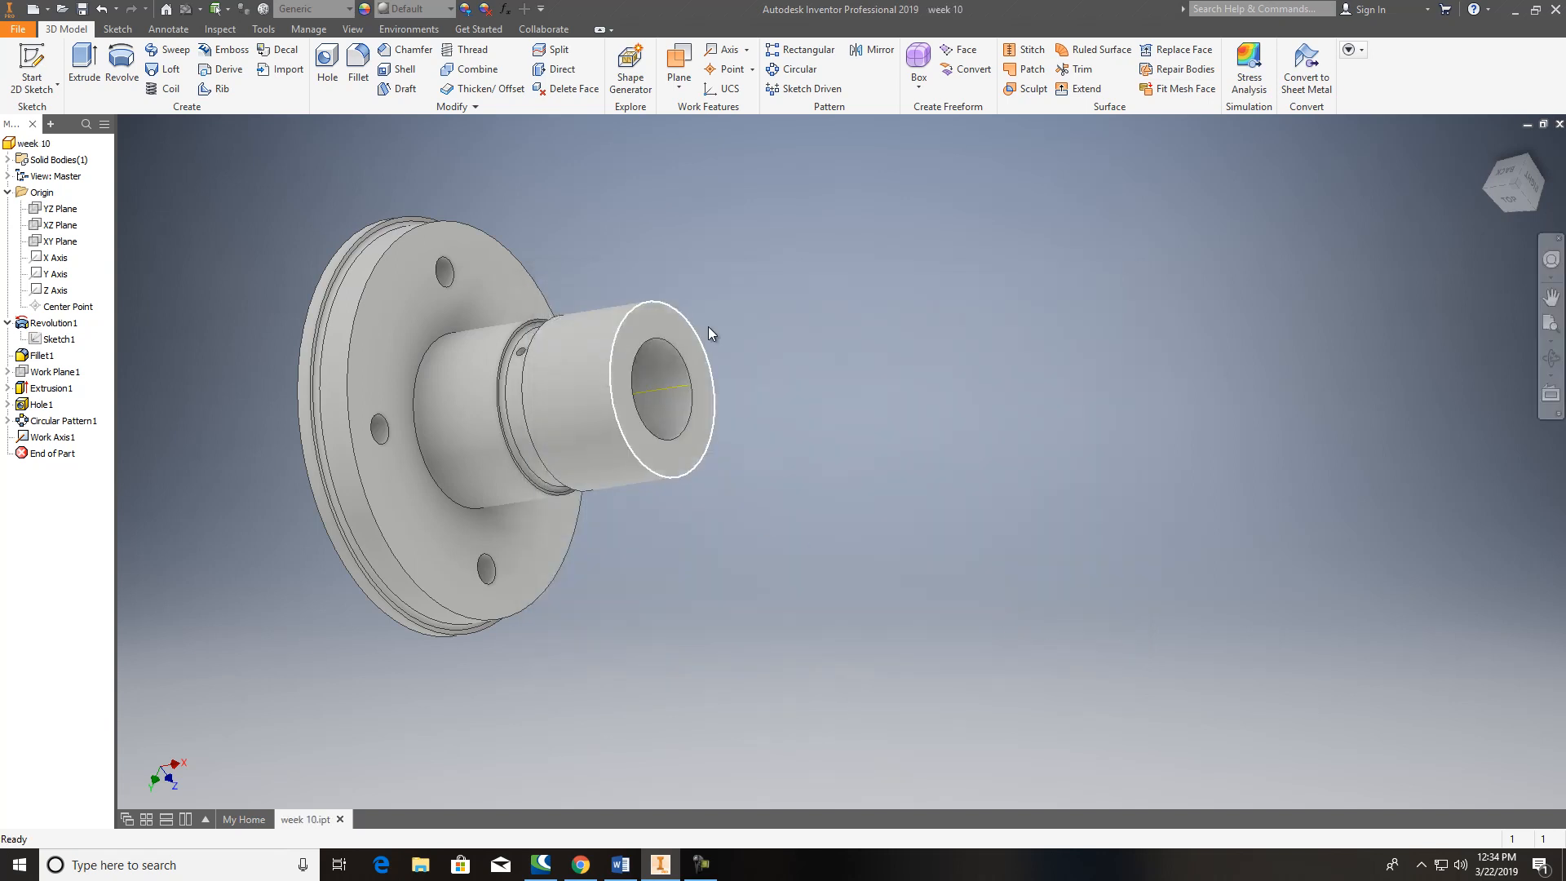
Step: Create a new drawing from the English ANSI (in).idw template
{"action": "mouse_move", "coordinate": [1103, 296]}
{"action": "middle_mouse_down", "text": "shift"}
{"action": "mouse_move", "coordinate": [243, 204]}
{"action": "mouse_move", "coordinate": [252, 182]}
{"action": "middle_mouse_up", "text": "shift"}
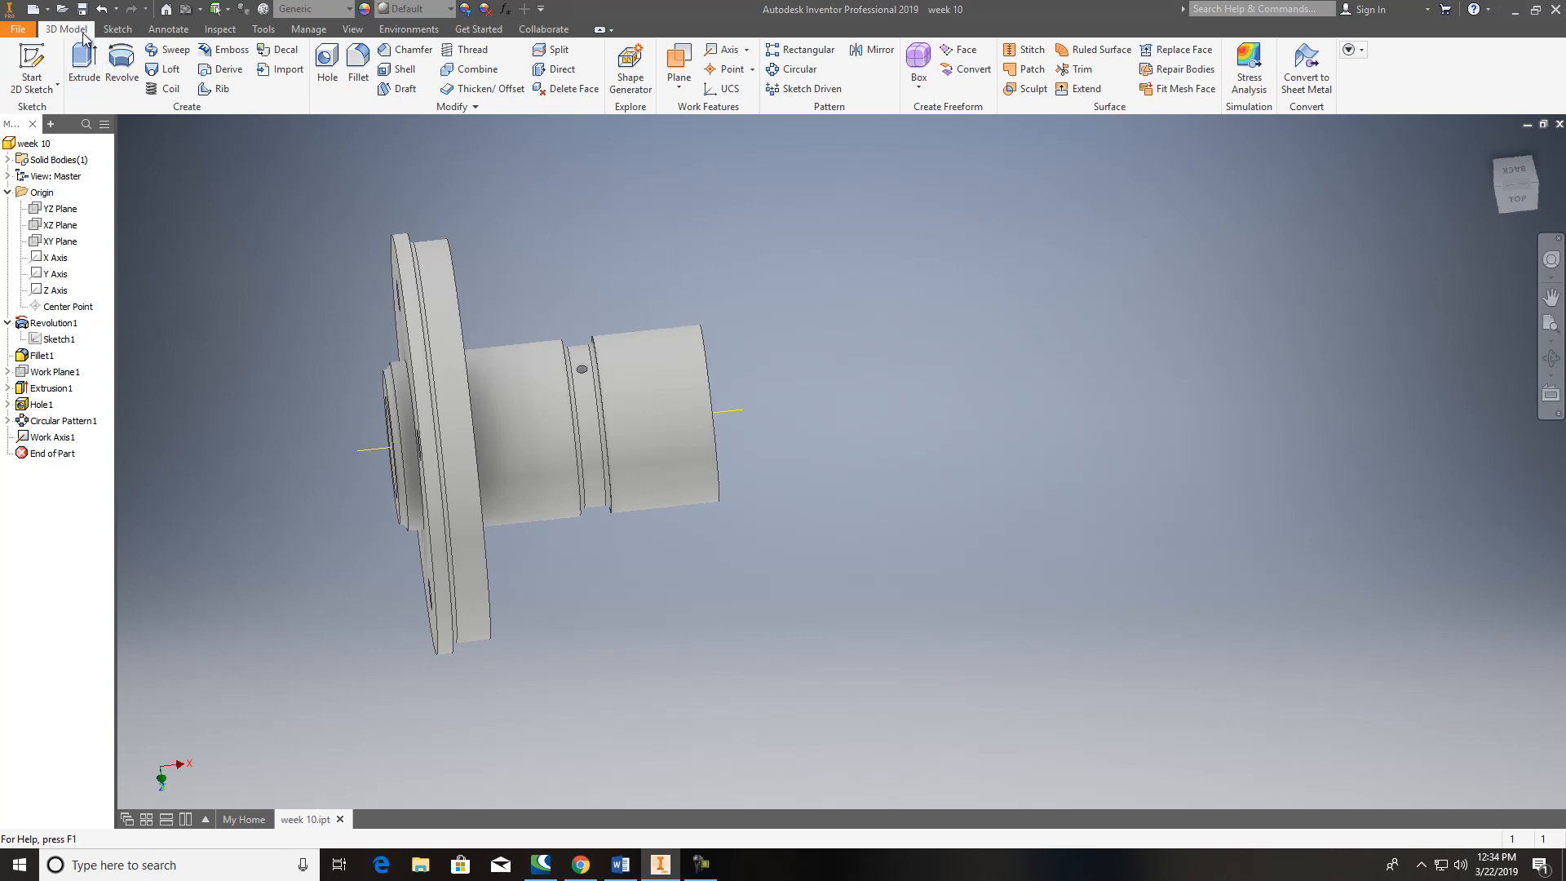
{"action": "left_click", "coordinate": [34, 9]}
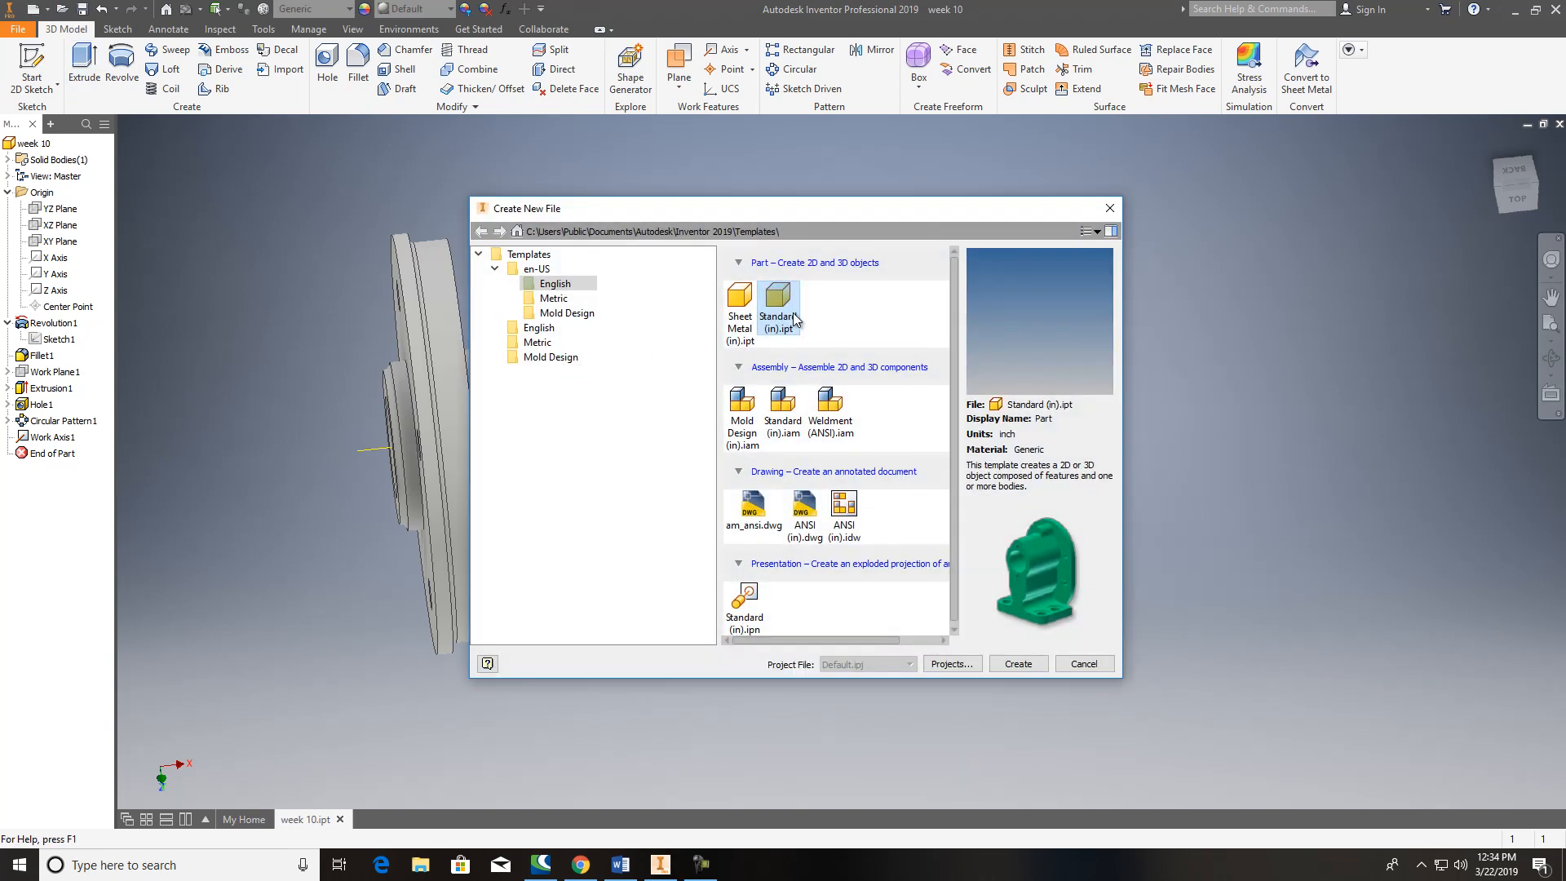
{"action": "double_click", "coordinate": [852, 509]}
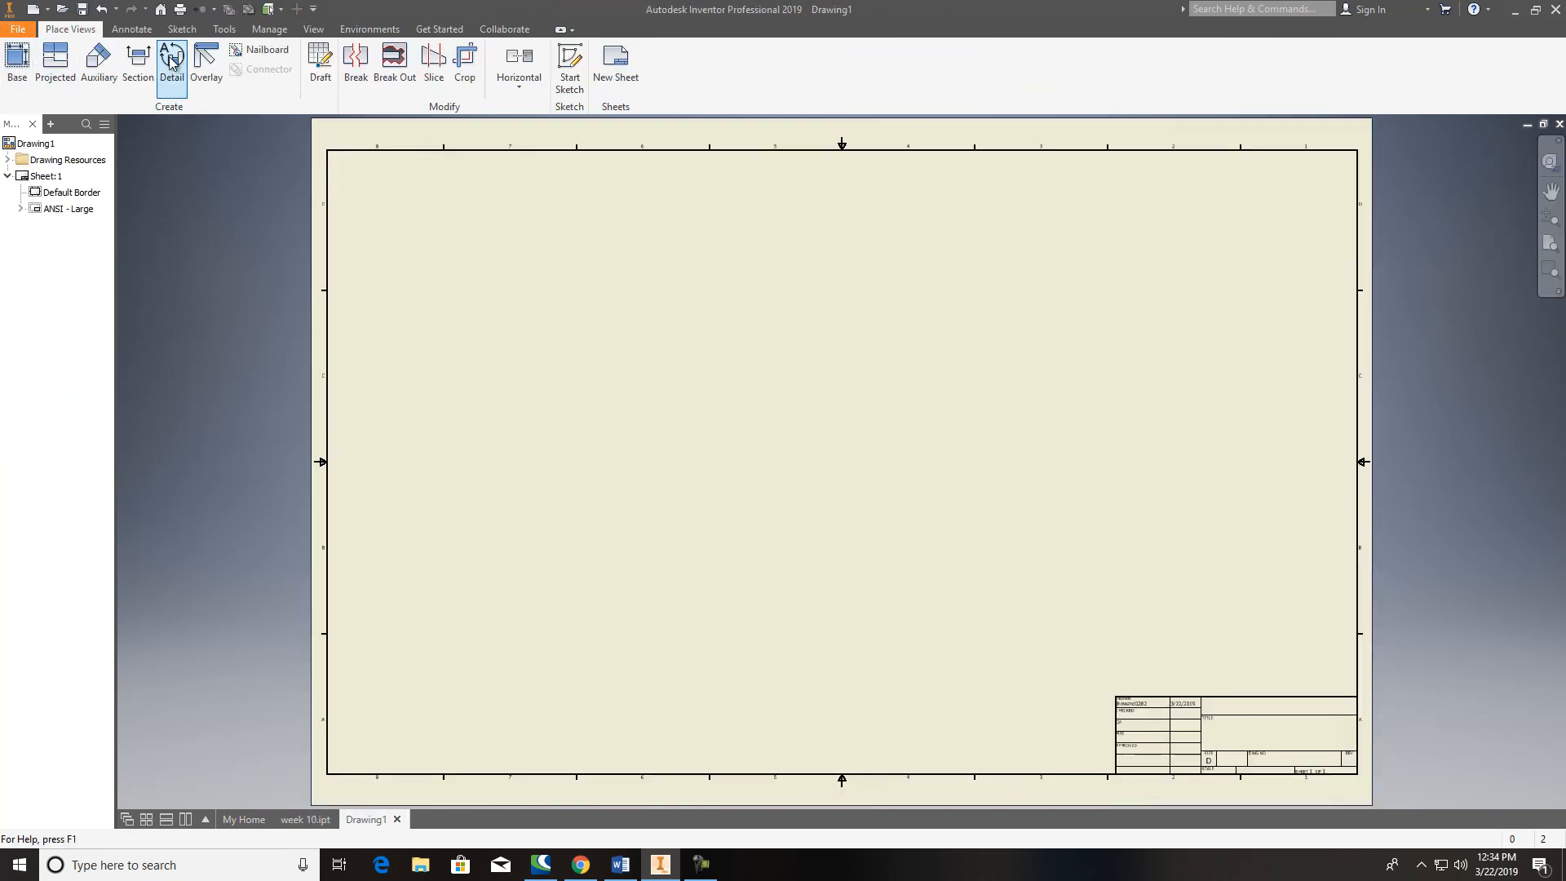
Step: Change the drawing sheet's size to B
{"action": "left_click", "coordinate": [9, 177]}
{"action": "left_click", "coordinate": [10, 177]}
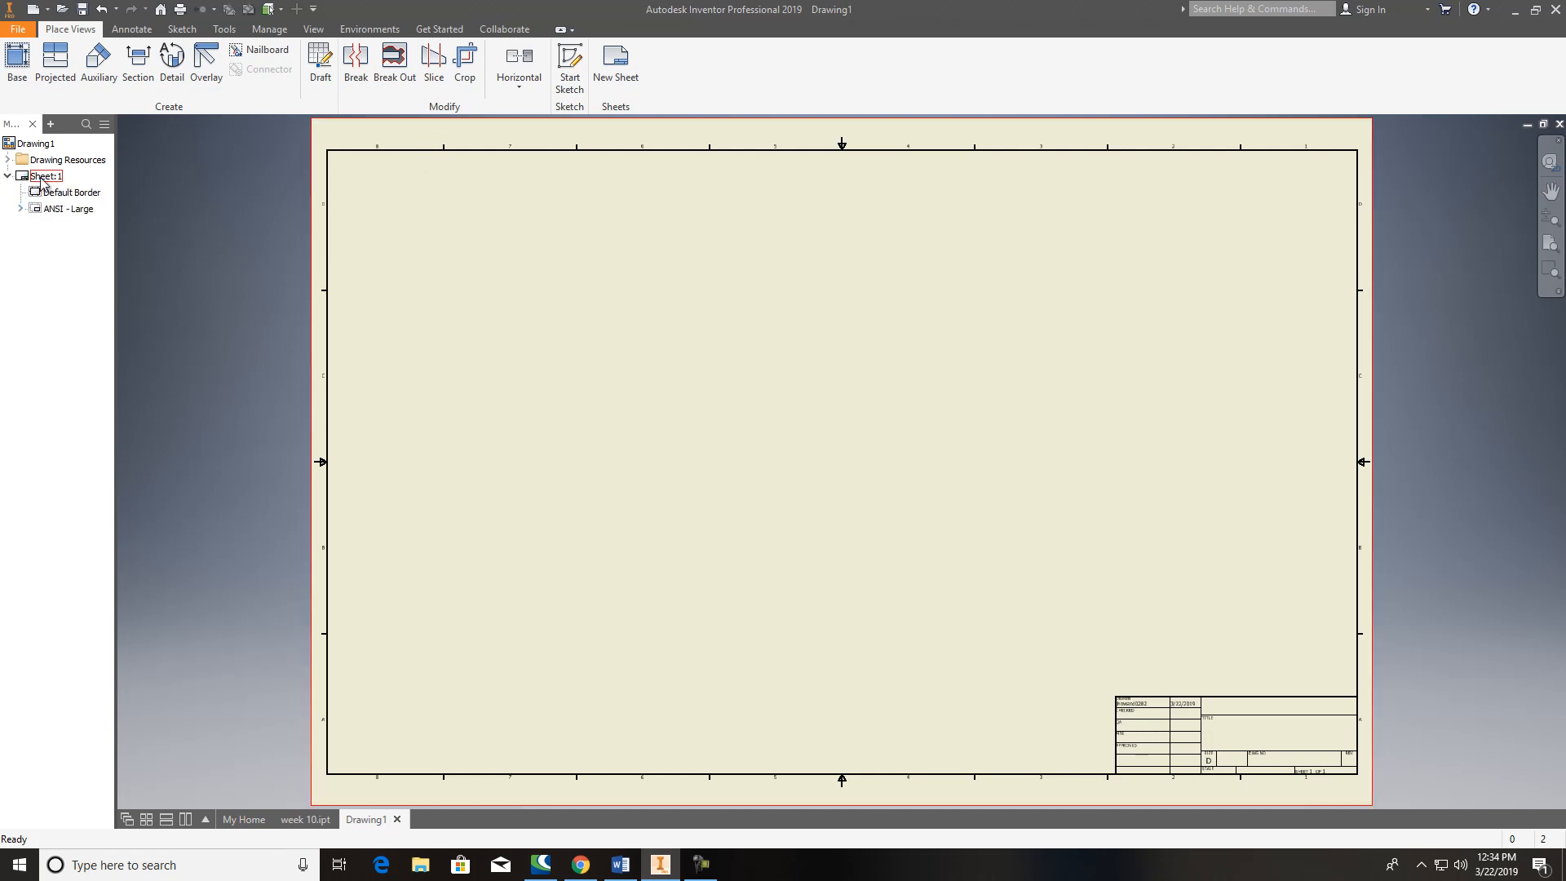
{"action": "right_click", "coordinate": [41, 179]}
{"action": "left_click", "coordinate": [86, 309]}
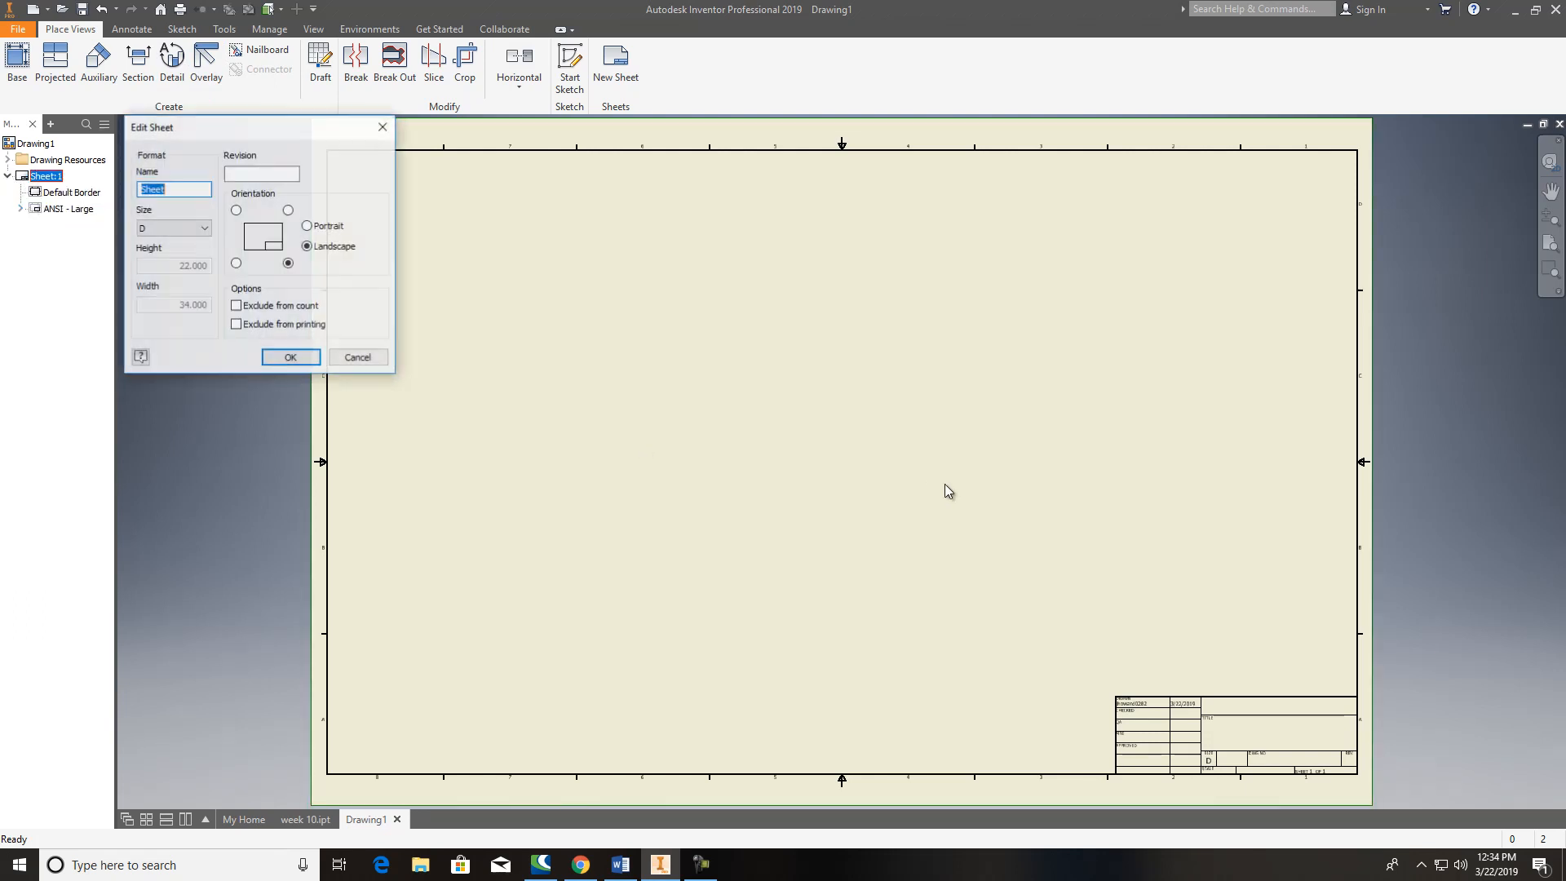
{"action": "left_click", "coordinate": [204, 229]}
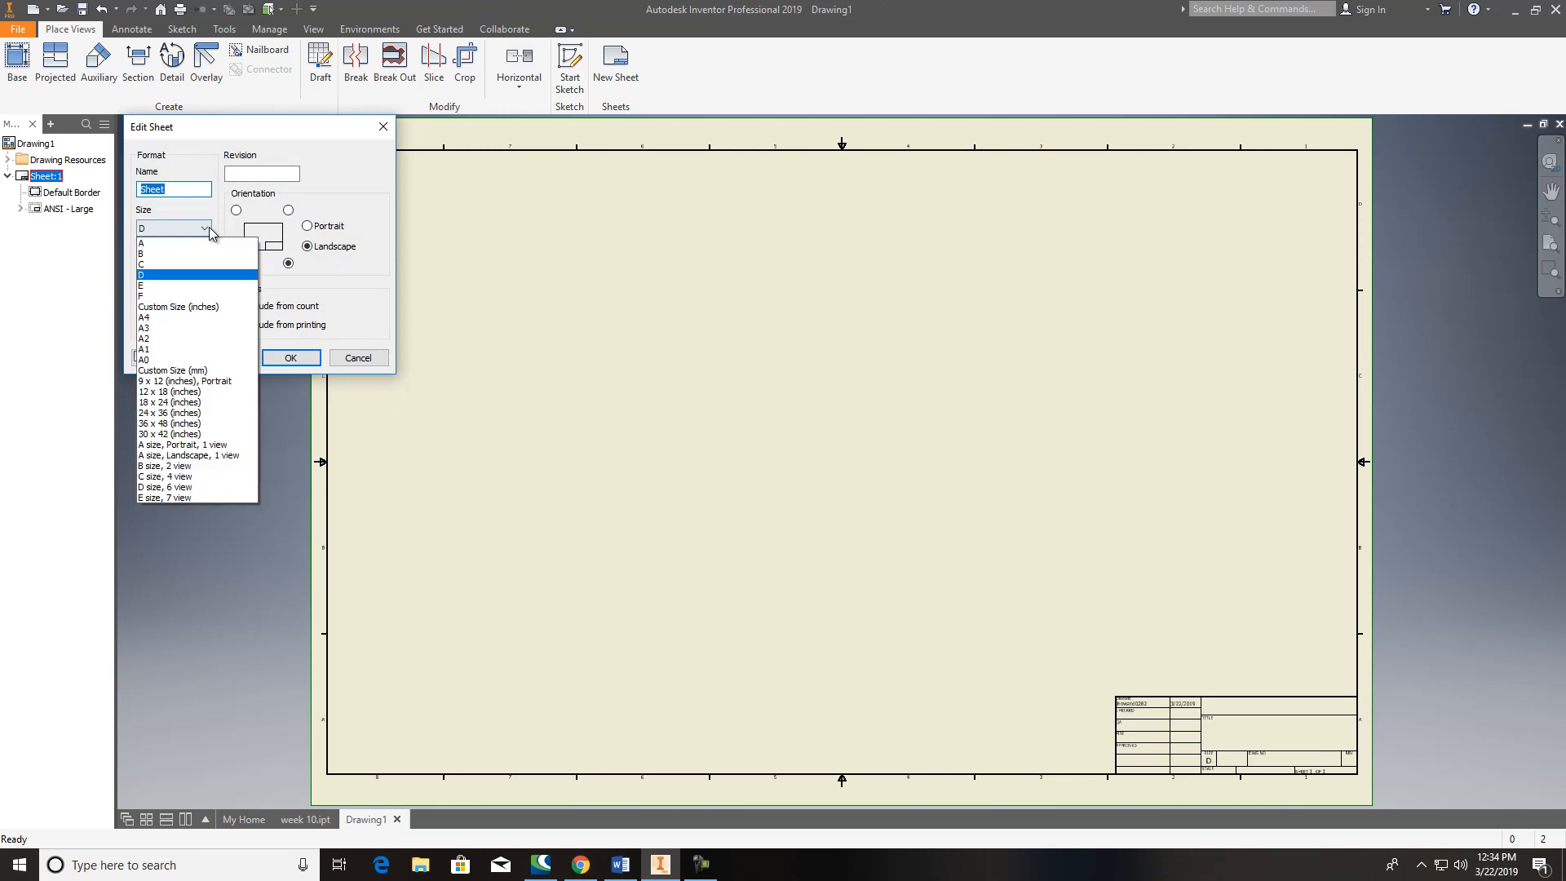
{"action": "left_click", "coordinate": [167, 258]}
{"action": "left_click", "coordinate": [291, 358]}
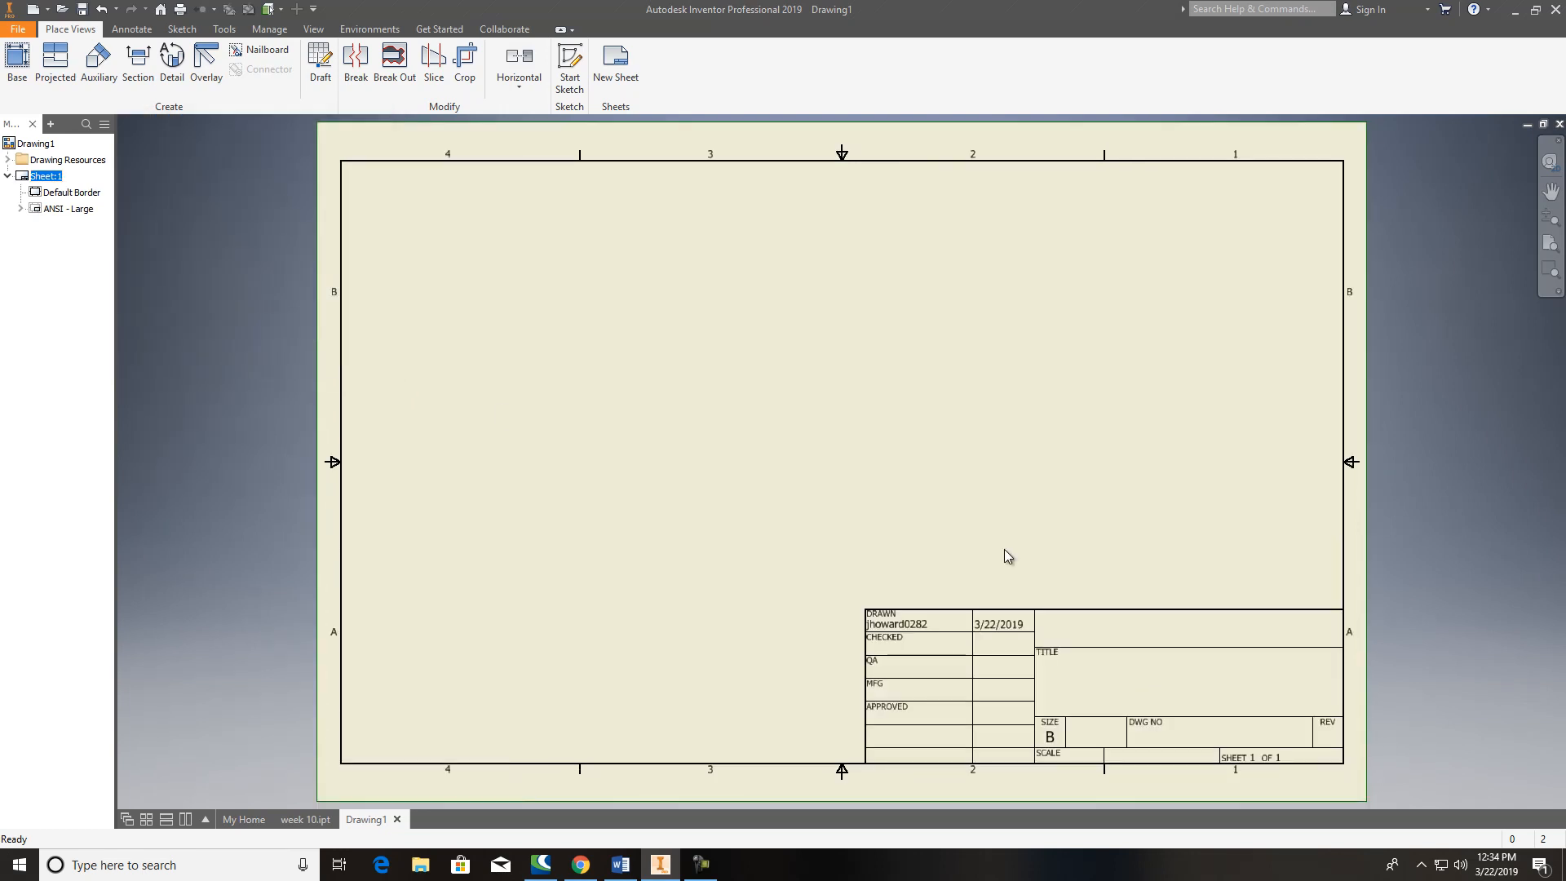
Step: Place a base view of the week 10 part in the Left orientation at 1/4 scale with hidden lines shown
{"action": "left_click", "coordinate": [17, 61]}
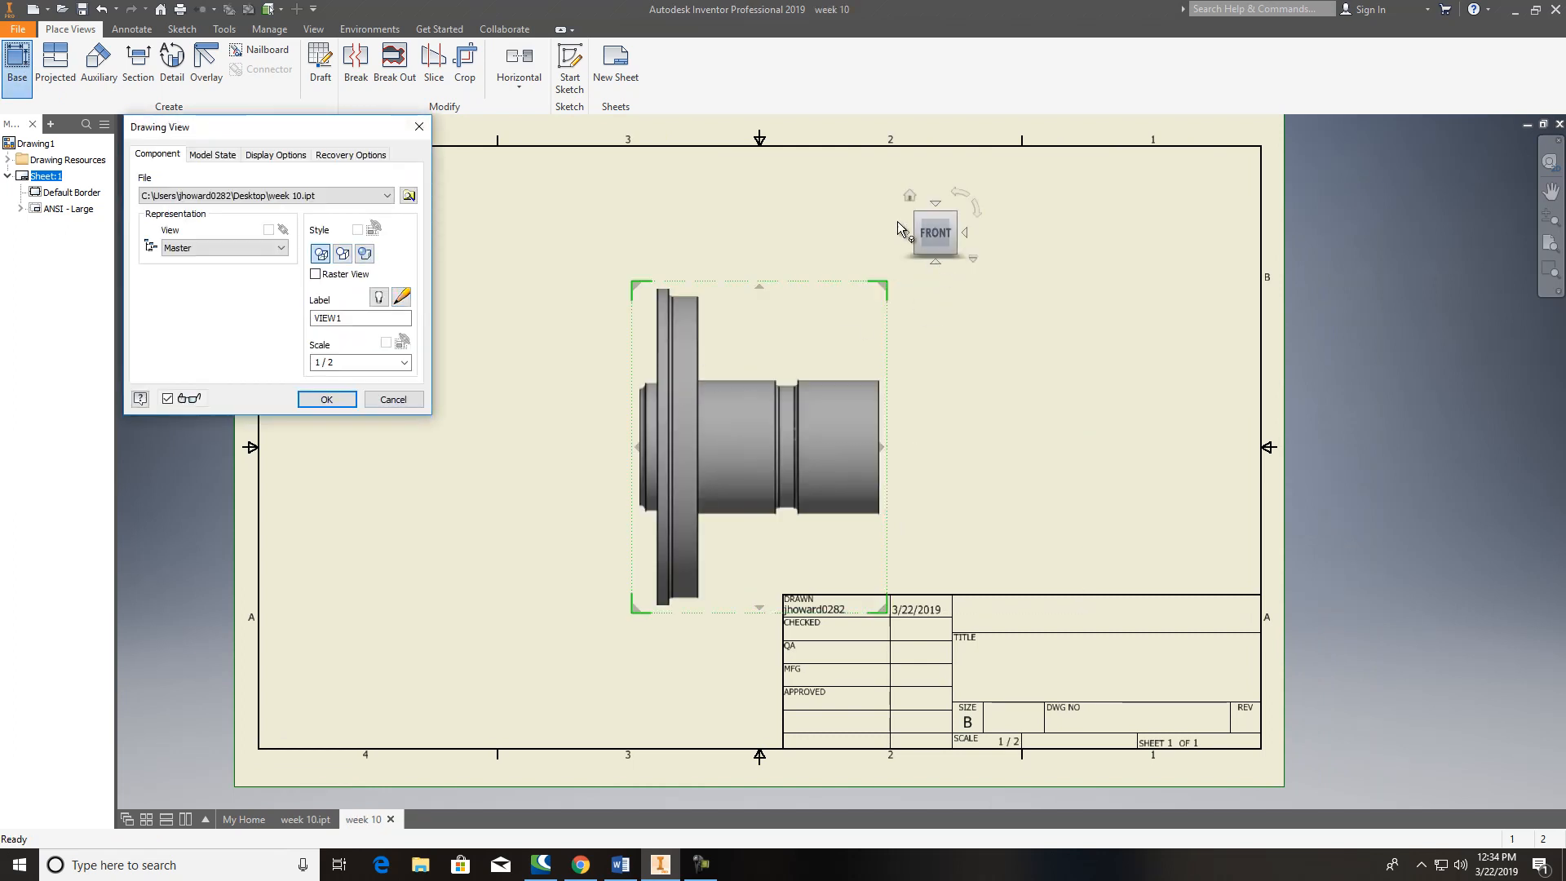
{"action": "left_click", "coordinate": [904, 233]}
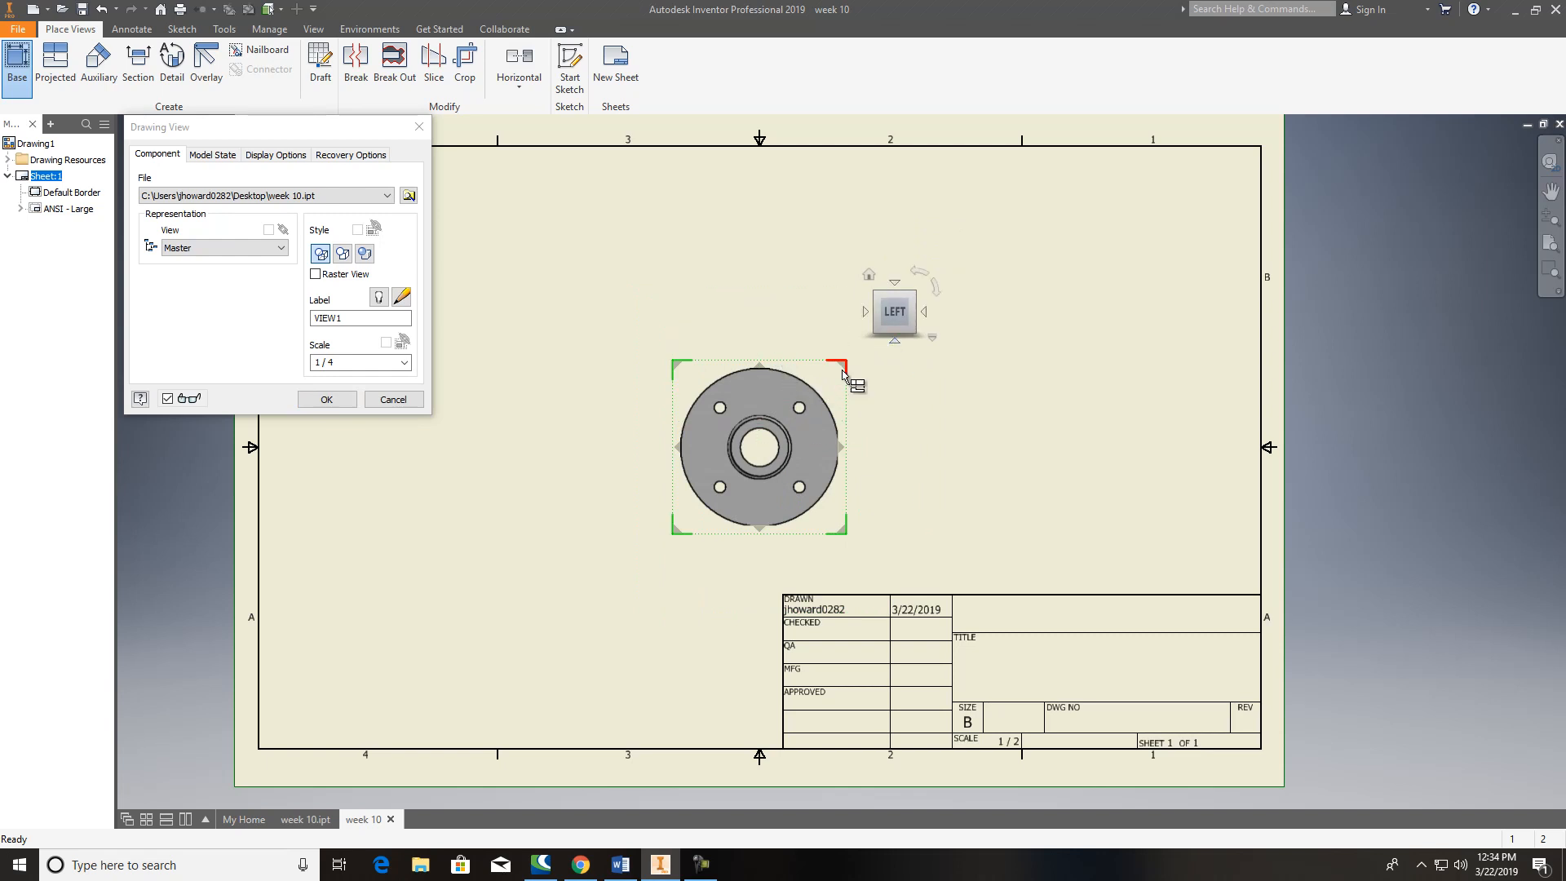
{"action": "scroll", "coordinate": [759, 465], "scroll_direction": "down", "scroll_amount": 3}
{"action": "scroll", "coordinate": [758, 465], "scroll_direction": "down", "scroll_amount": 3}
{"action": "scroll", "coordinate": [758, 465], "scroll_direction": "up", "scroll_amount": 2}
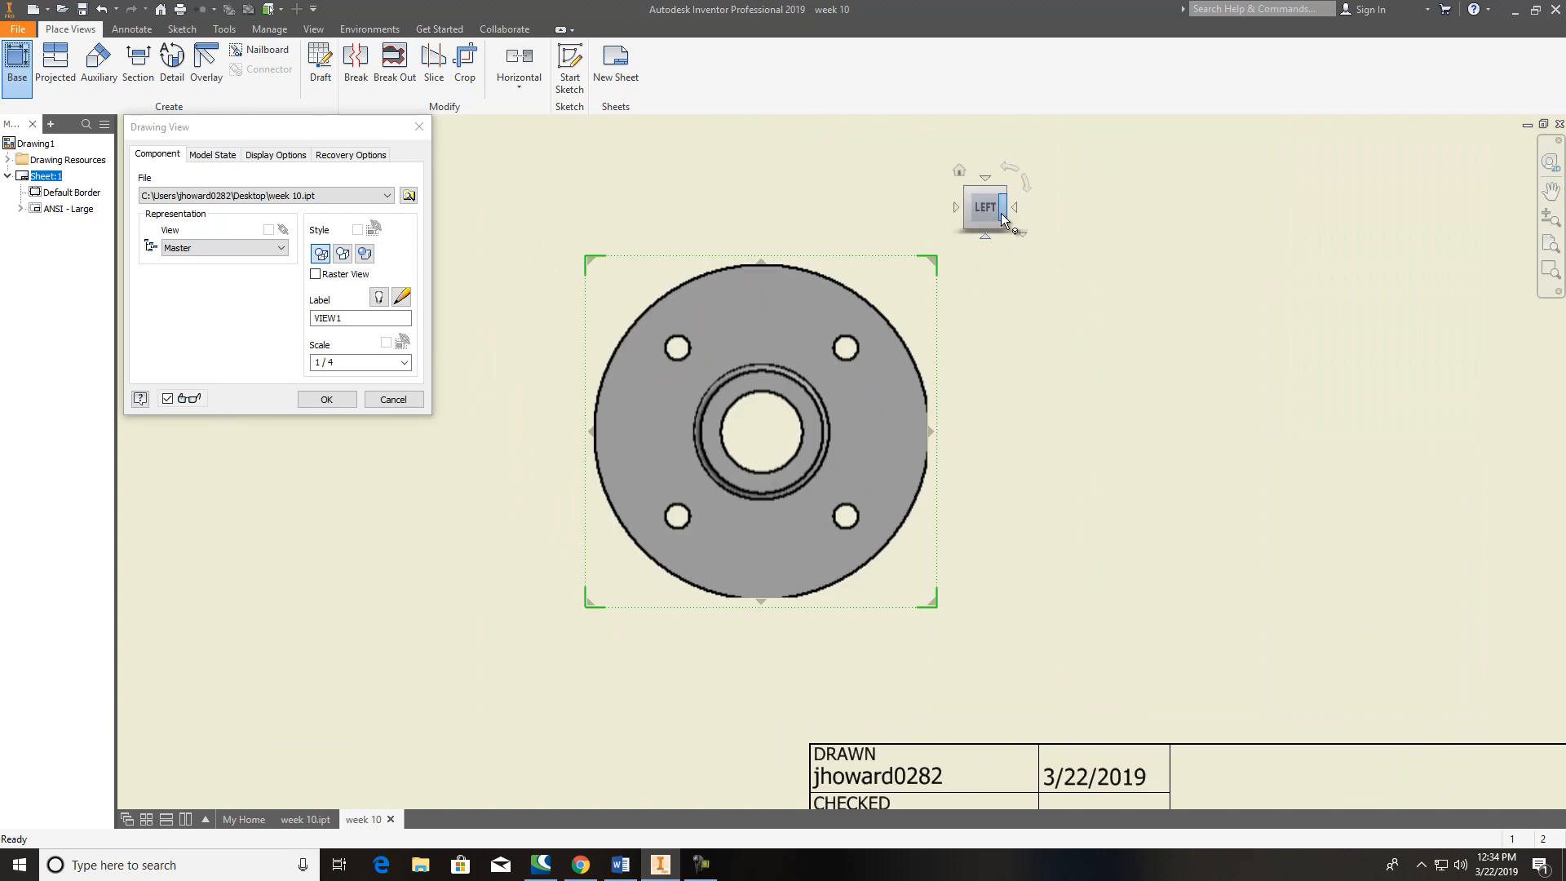
{"action": "left_click", "coordinate": [1024, 193]}
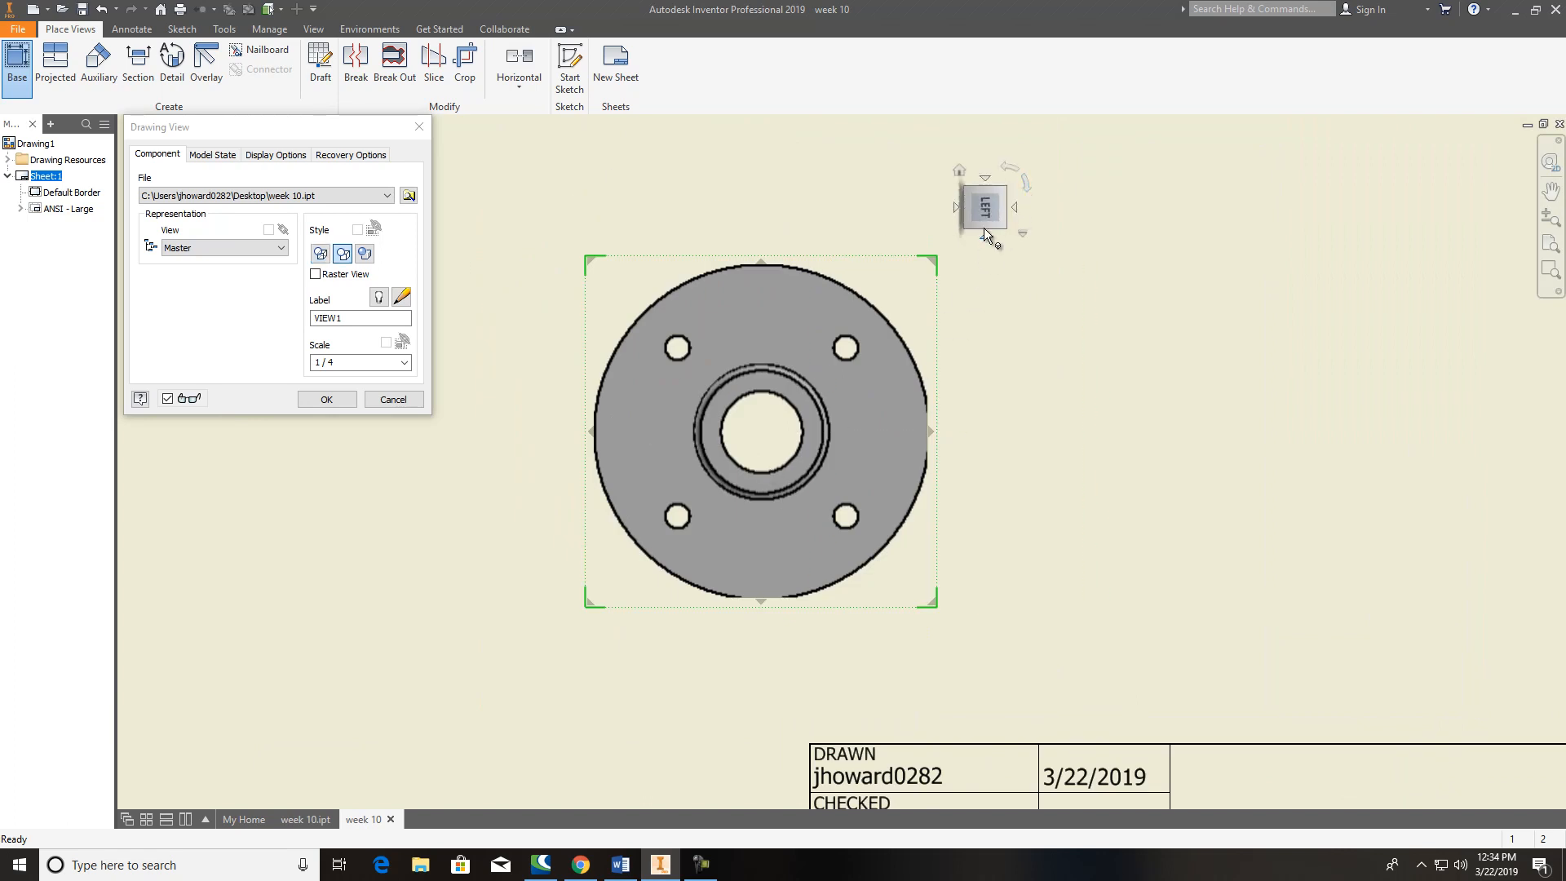
{"action": "left_click", "coordinate": [1015, 167]}
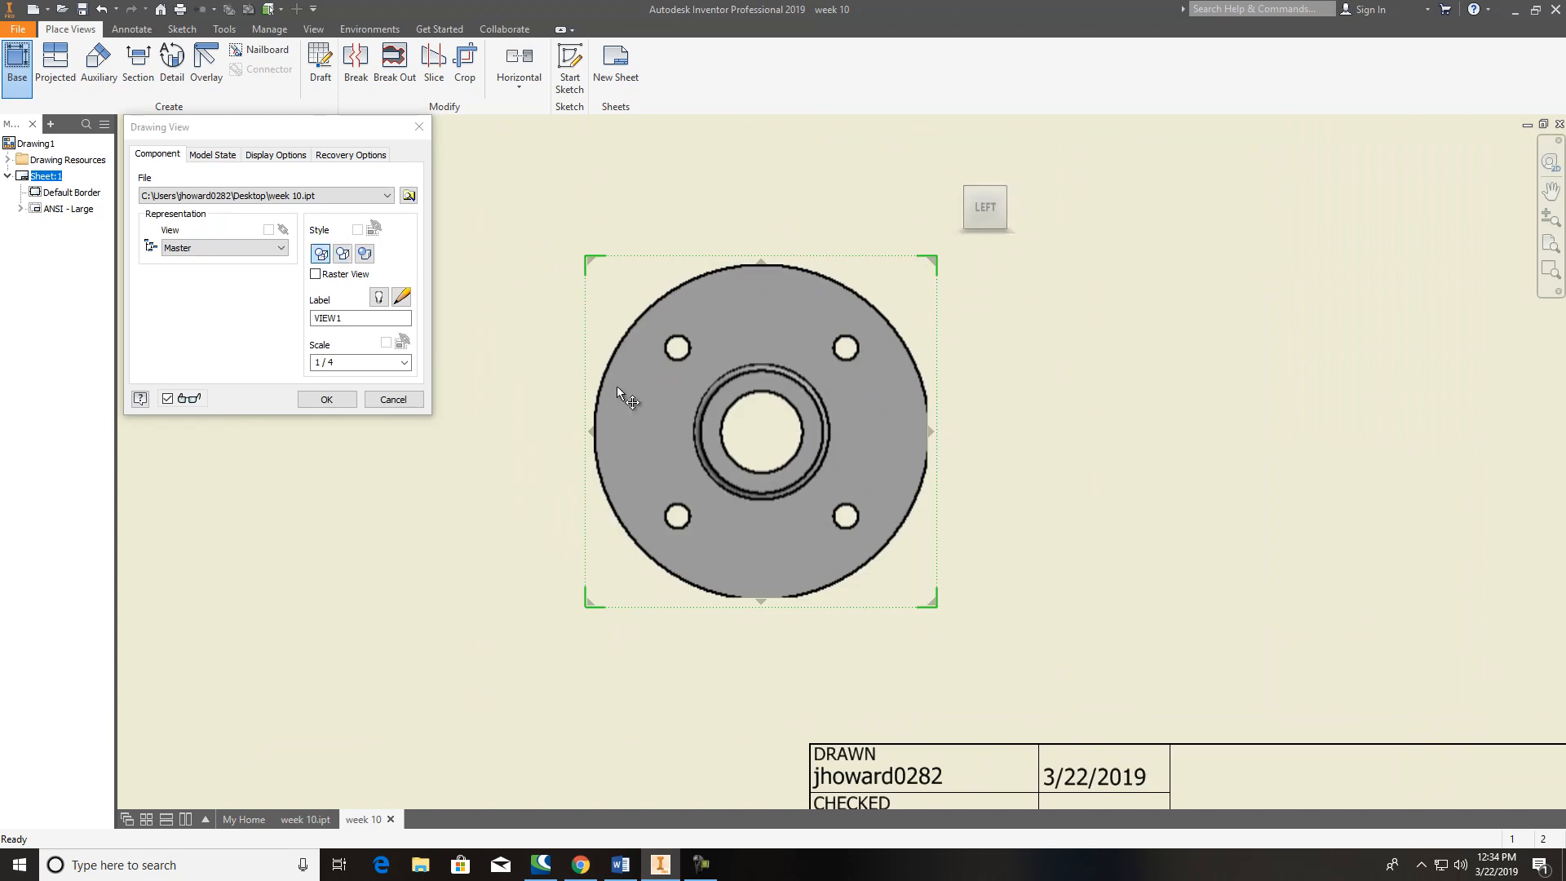
{"action": "left_click", "coordinate": [326, 399]}
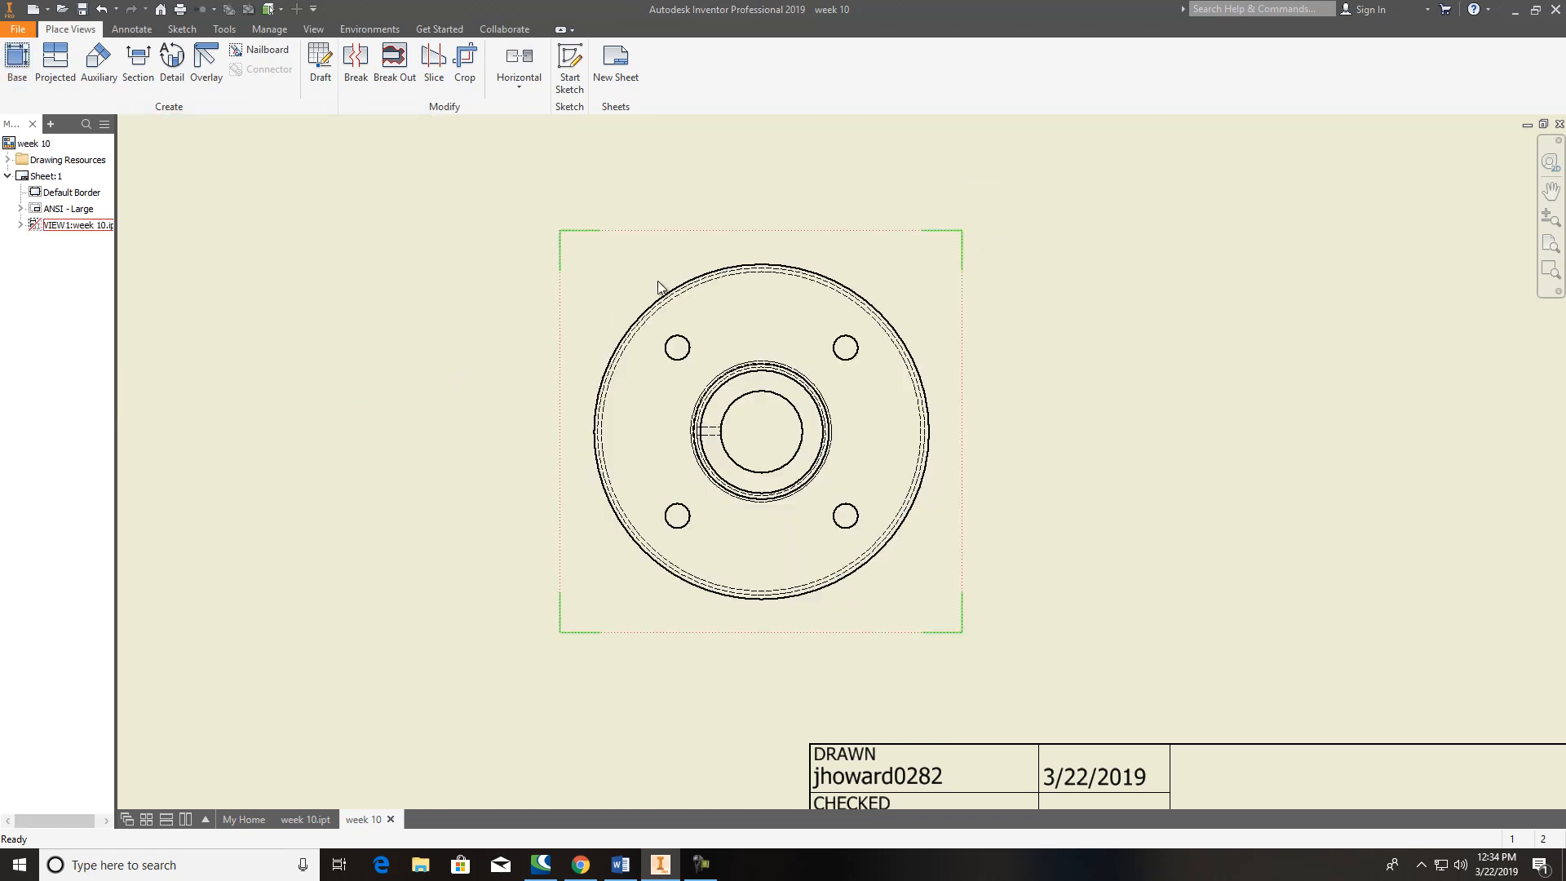
Step: Move the flange's base view to the upper left area of the drawing sheet
{"action": "scroll", "coordinate": [577, 186], "scroll_direction": "down", "scroll_amount": 5}
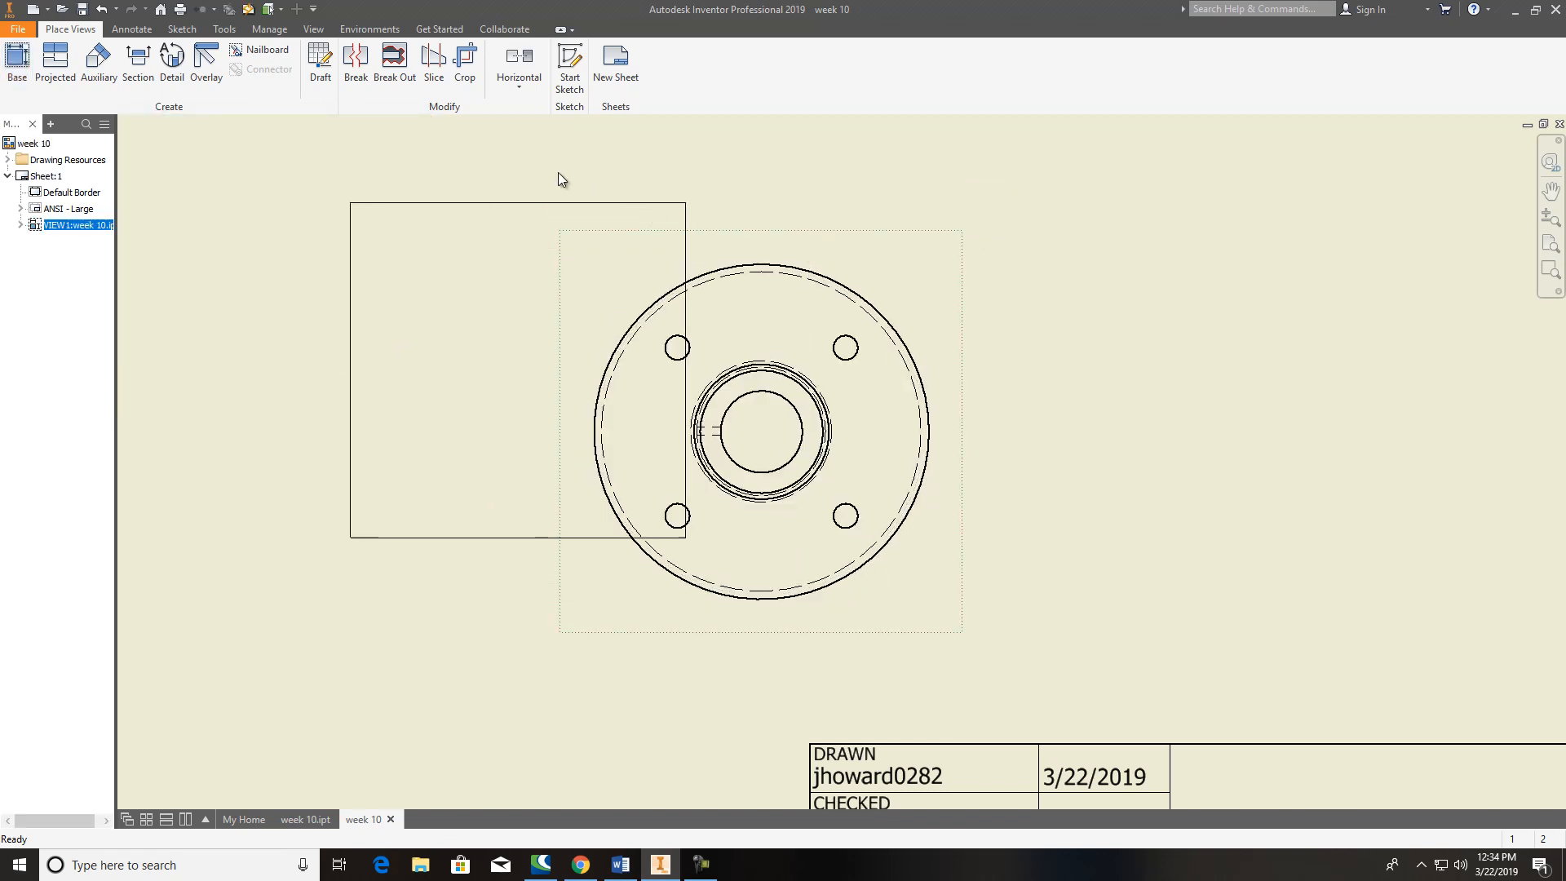
{"action": "key", "text": "Home"}
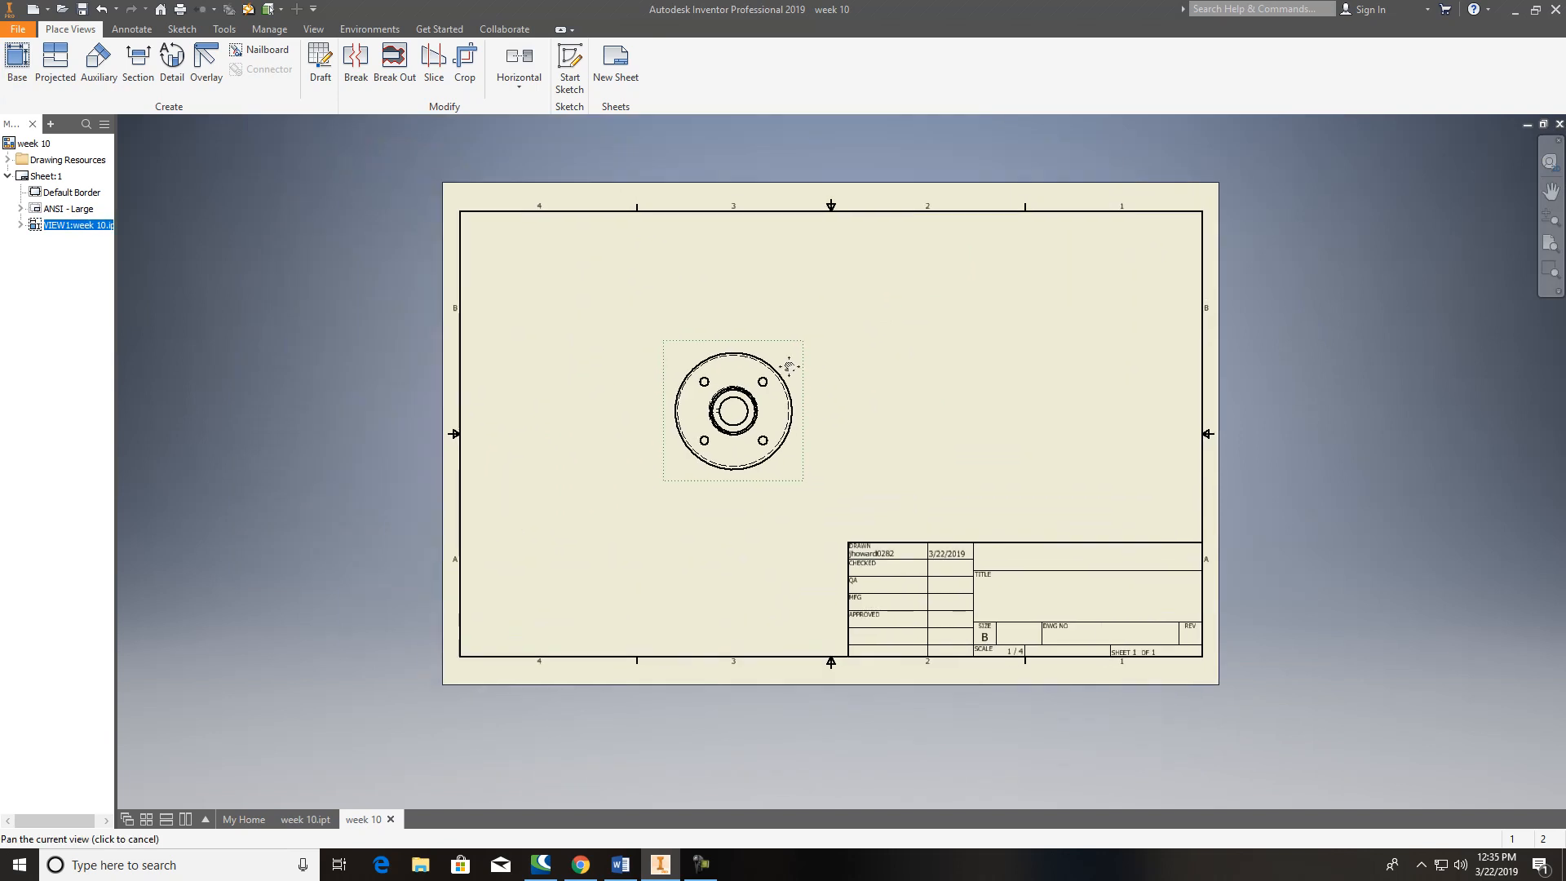
{"action": "left_click_drag", "start_coordinate": [785, 341], "coordinate": [595, 303]}
{"action": "left_click_drag", "start_coordinate": [722, 349], "coordinate": [612, 320]}
Step: Edit the flange's base view and set its scale to 1/2
{"action": "right_click", "coordinate": [612, 321]}
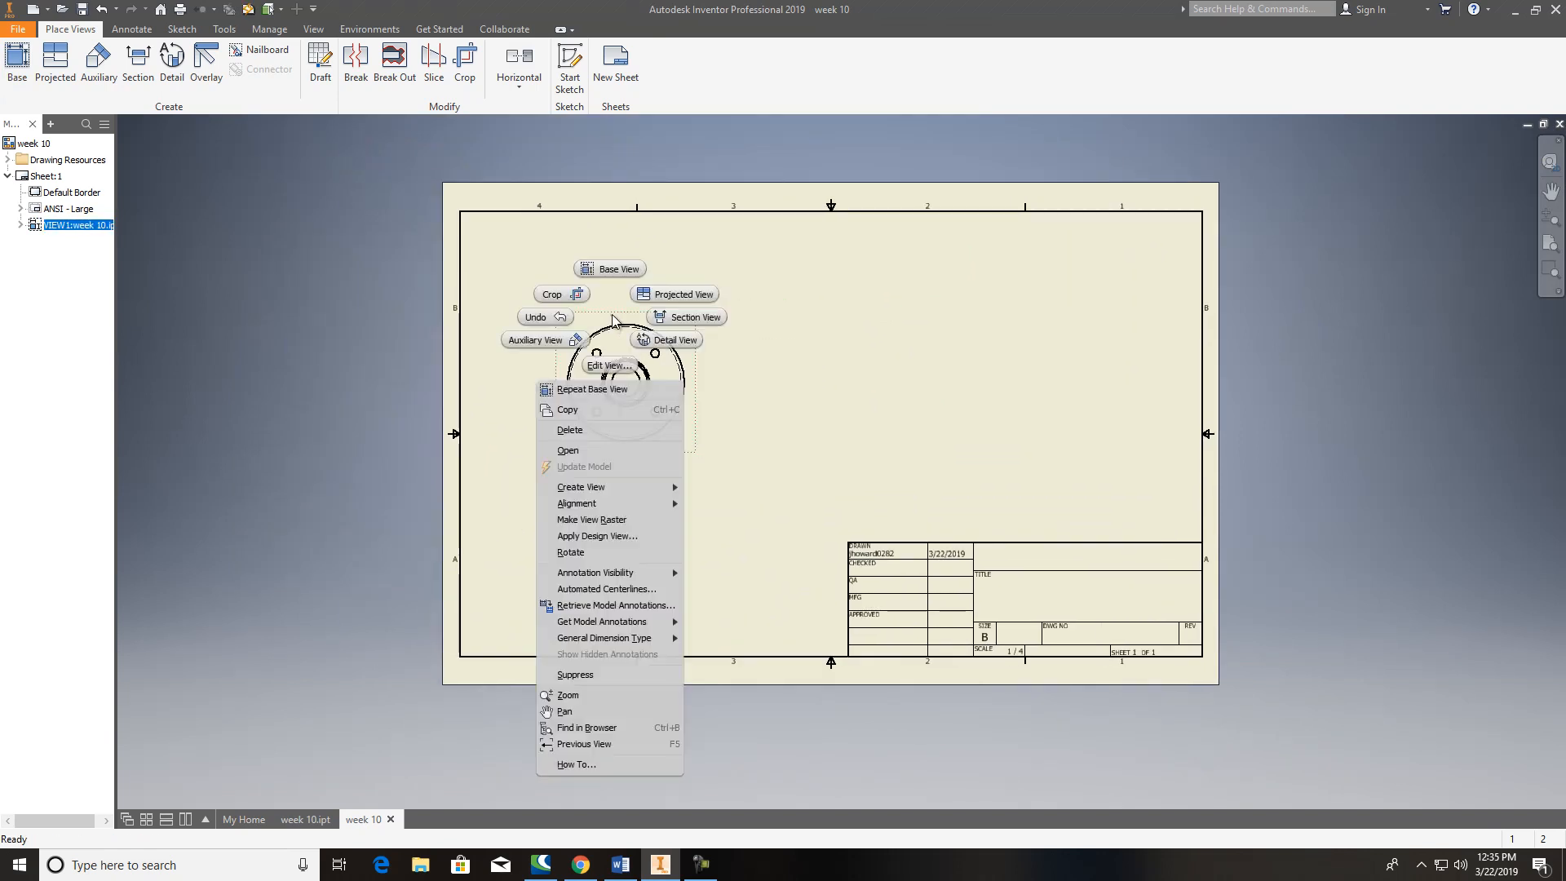
{"action": "left_click", "coordinate": [616, 389]}
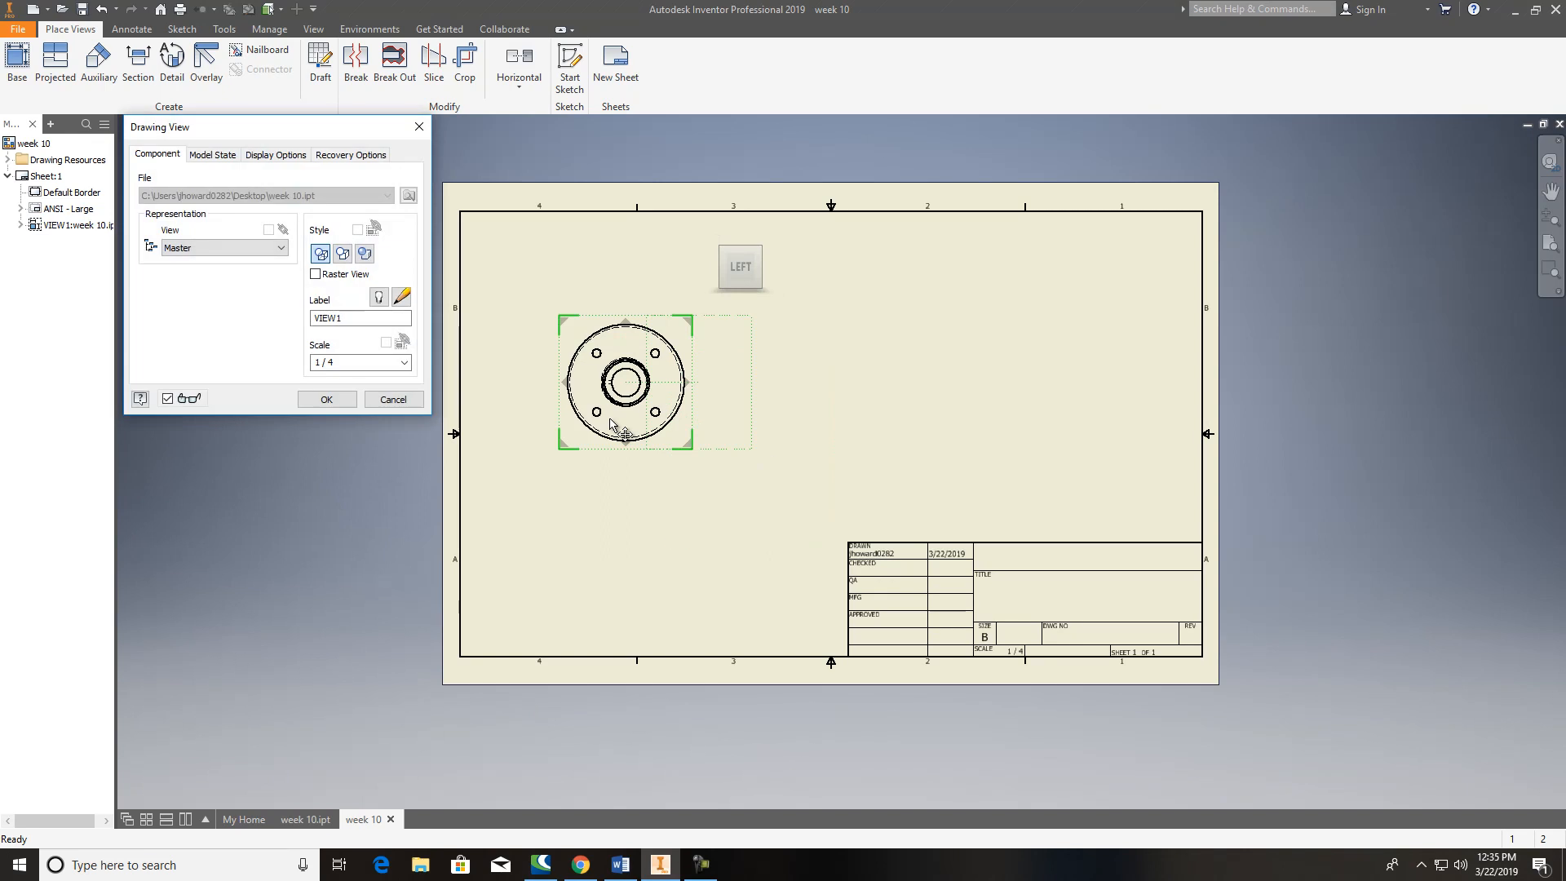
{"action": "left_click", "coordinate": [404, 363]}
{"action": "left_click", "coordinate": [367, 398]}
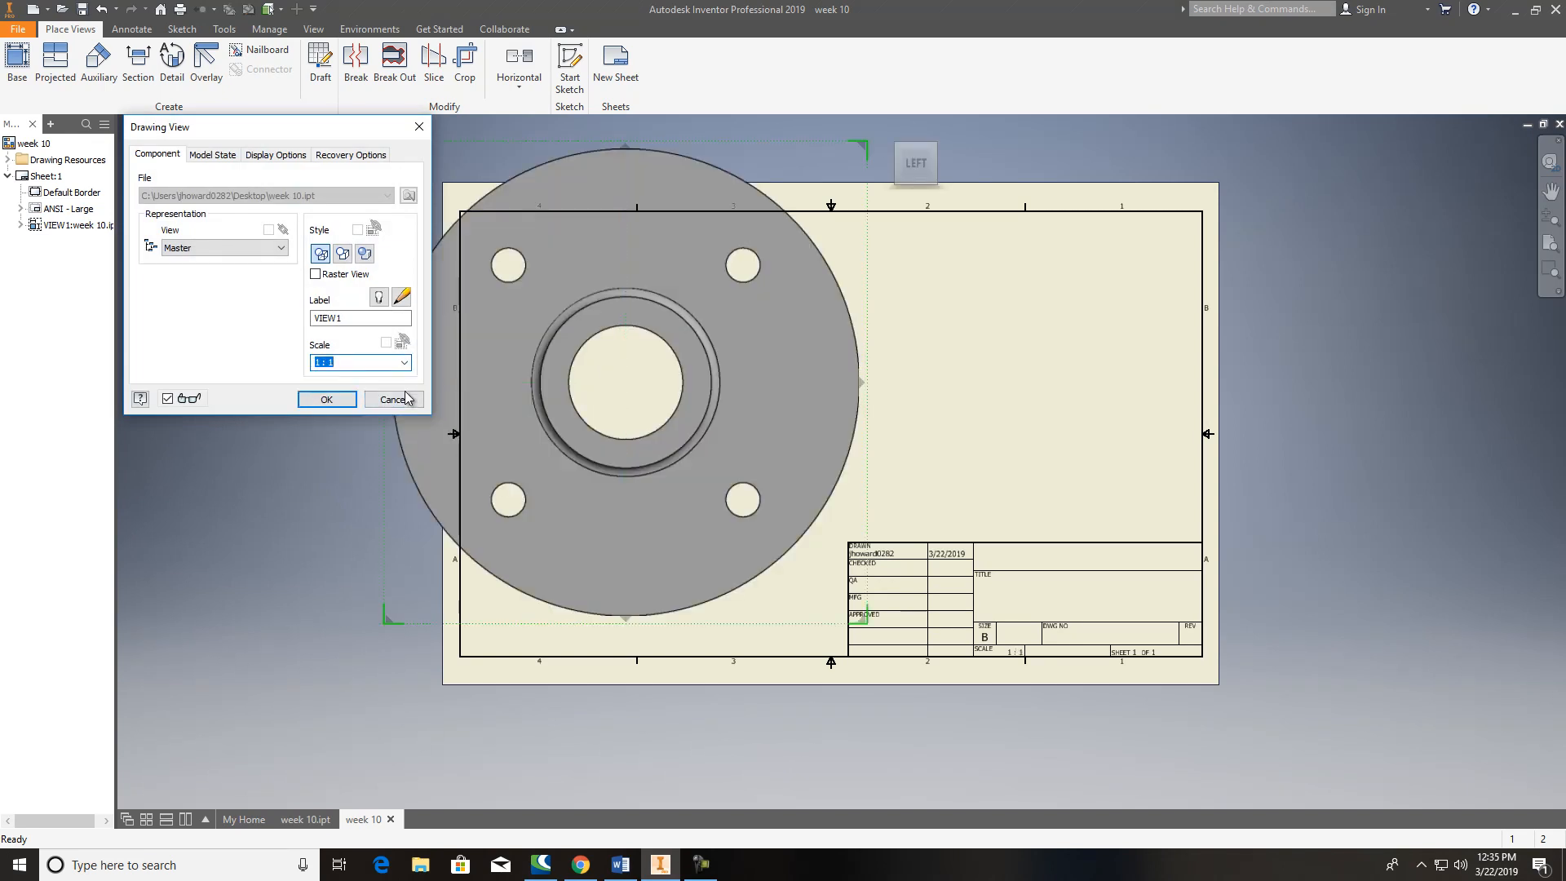
{"action": "left_click", "coordinate": [404, 363]}
{"action": "left_click", "coordinate": [364, 389]}
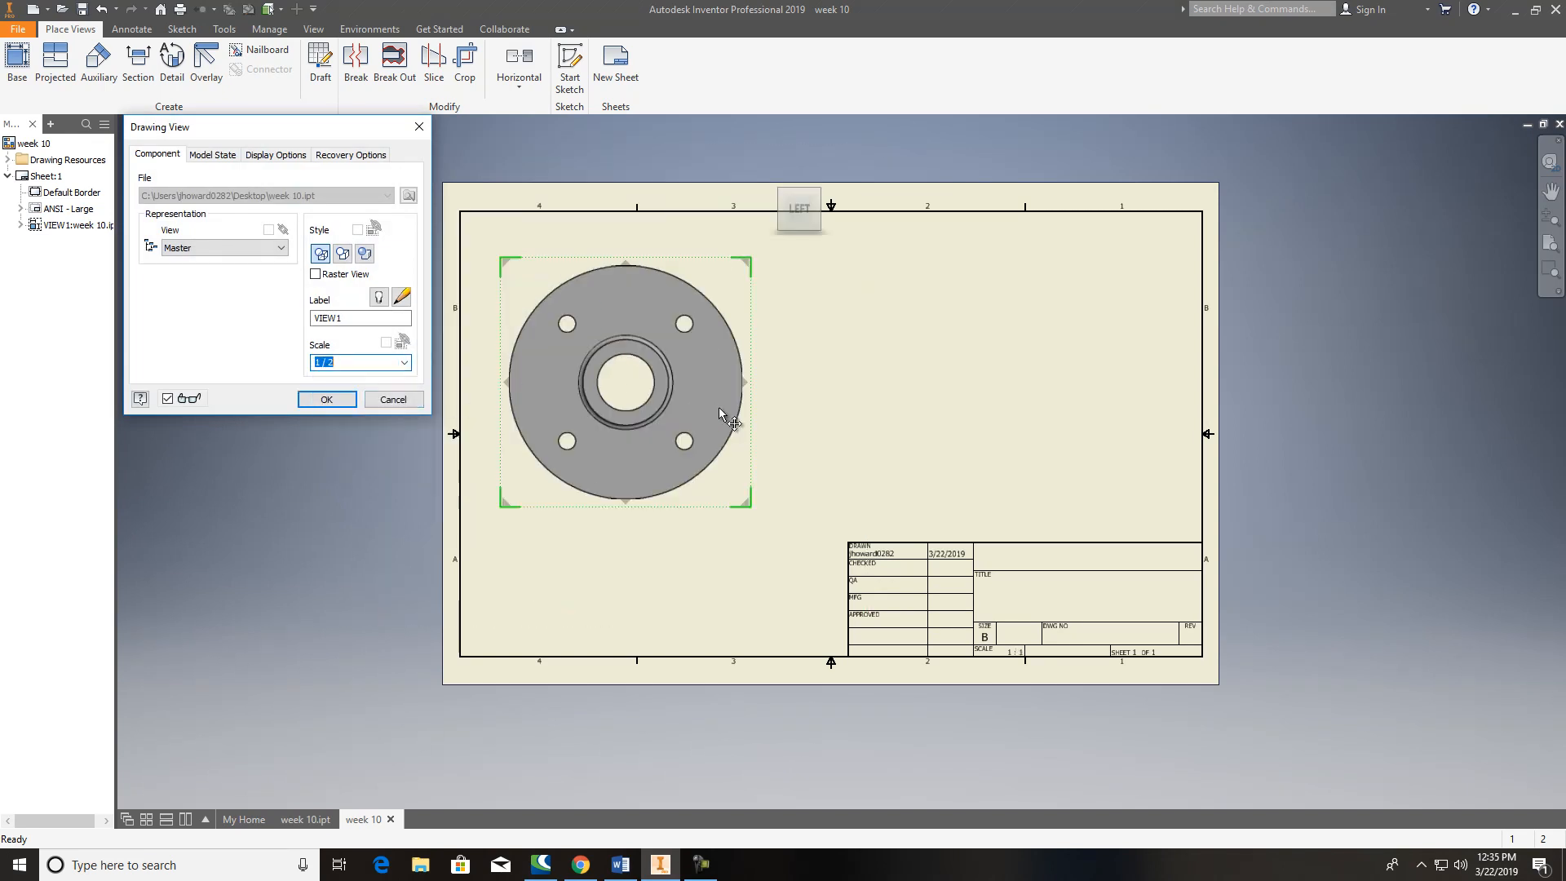
{"action": "left_click", "coordinate": [326, 400]}
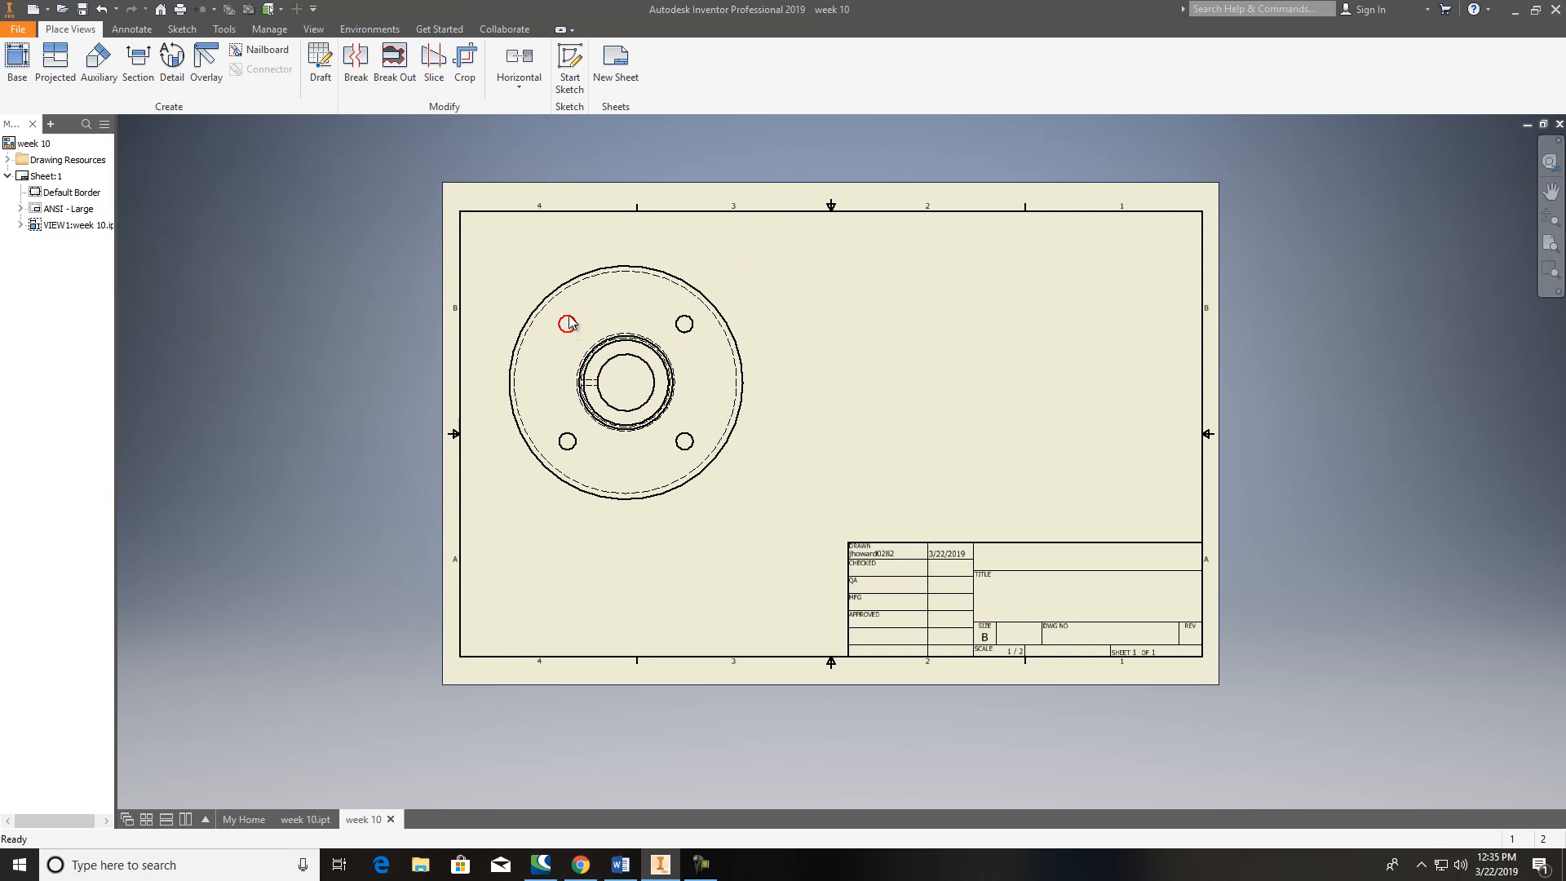
Step: Rotate the flange view by an absolute angle of 45 degrees
{"action": "right_click", "coordinate": [601, 260]}
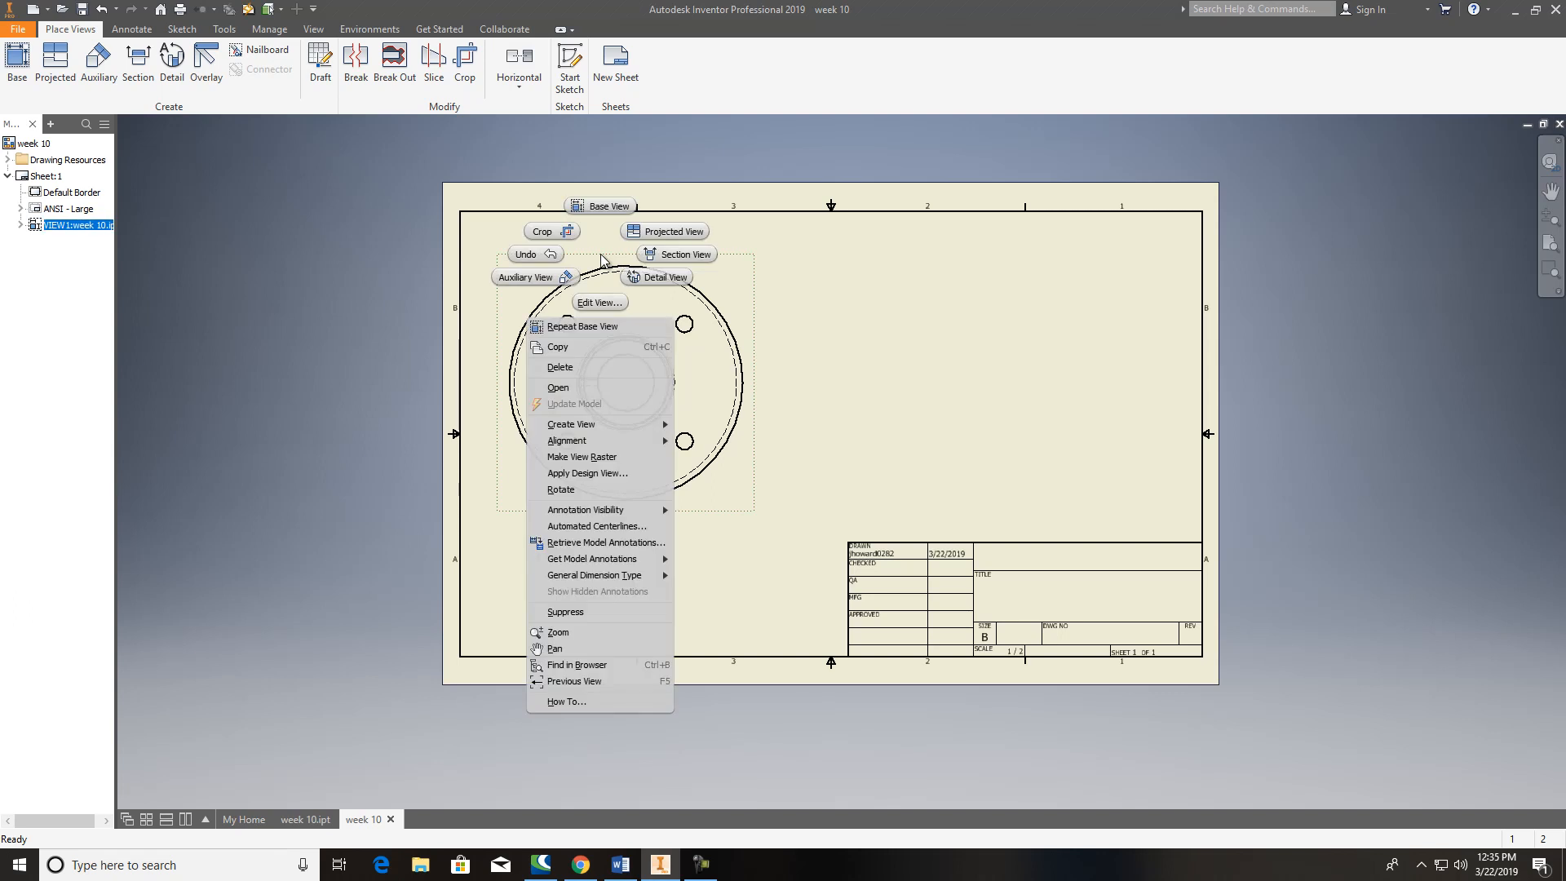
{"action": "left_click", "coordinate": [563, 489]}
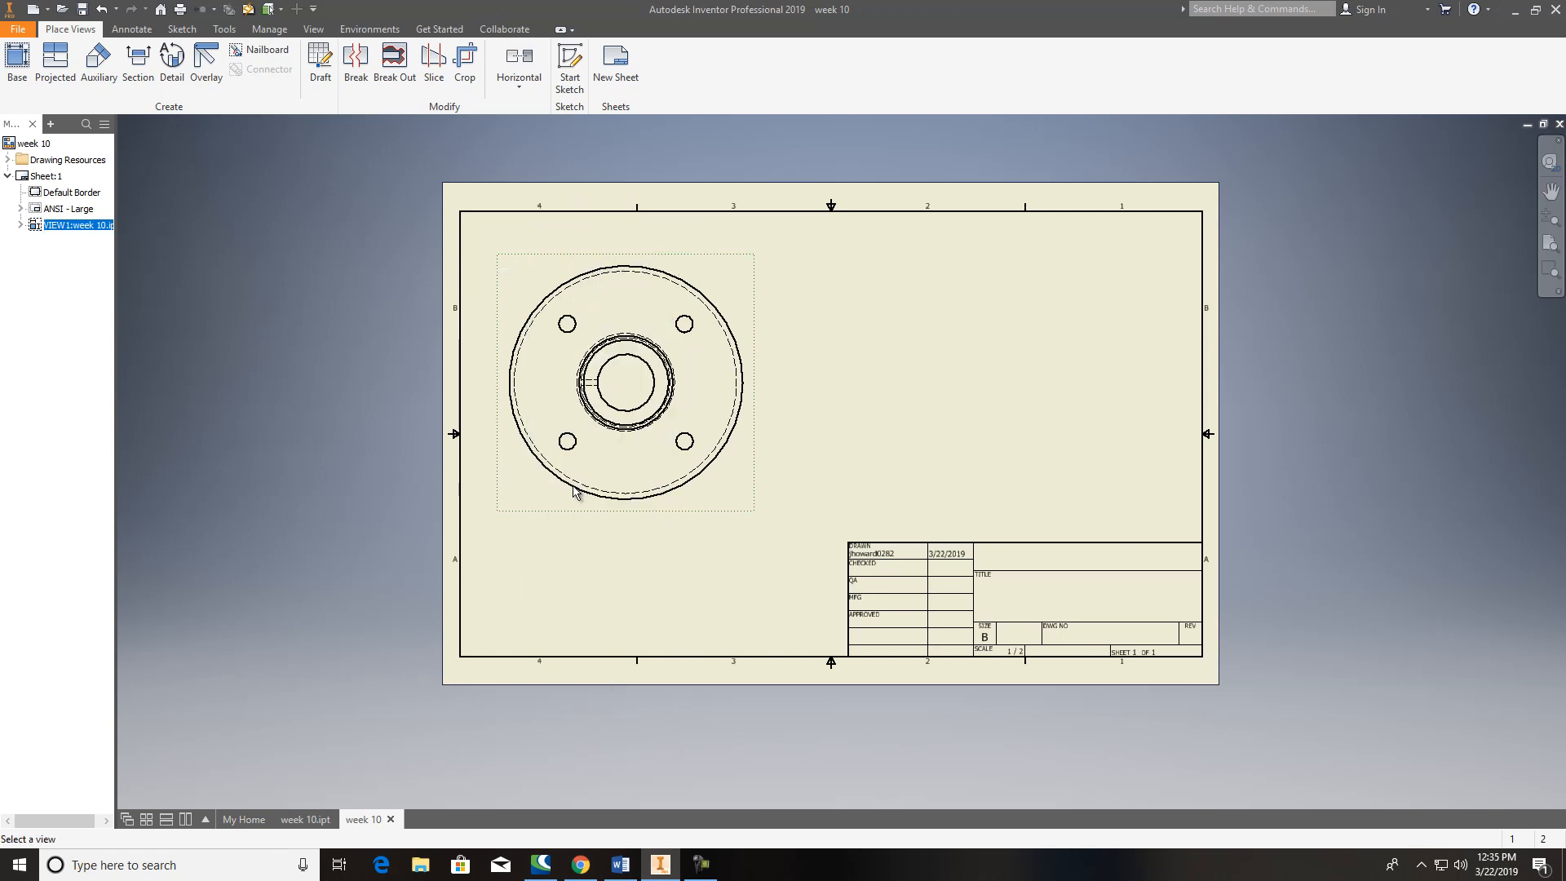
{"action": "left_click", "coordinate": [234, 179]}
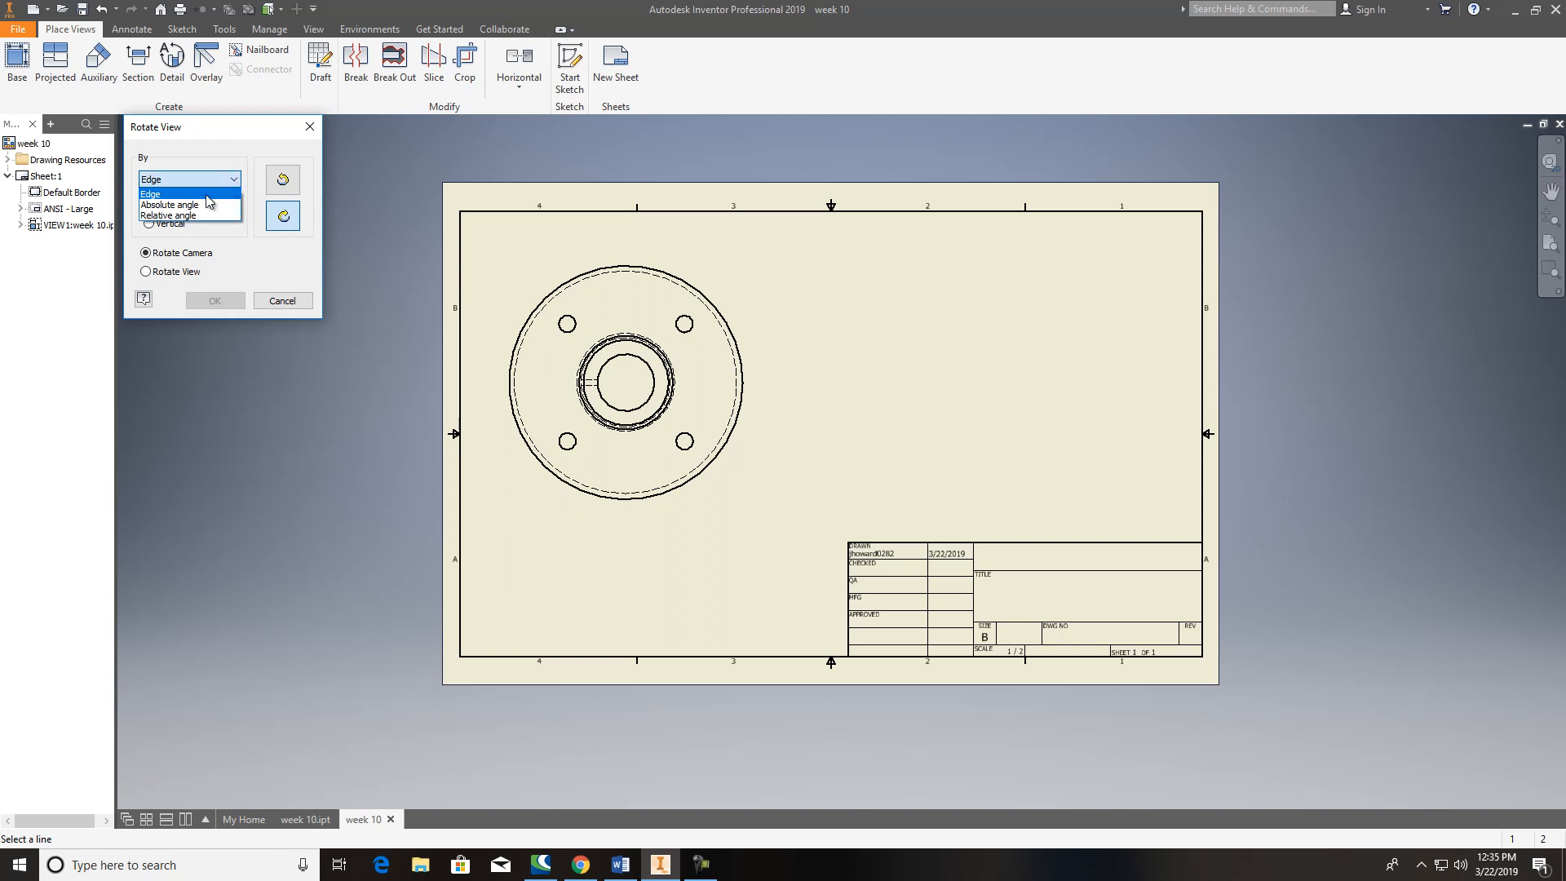
{"action": "left_click", "coordinate": [205, 204]}
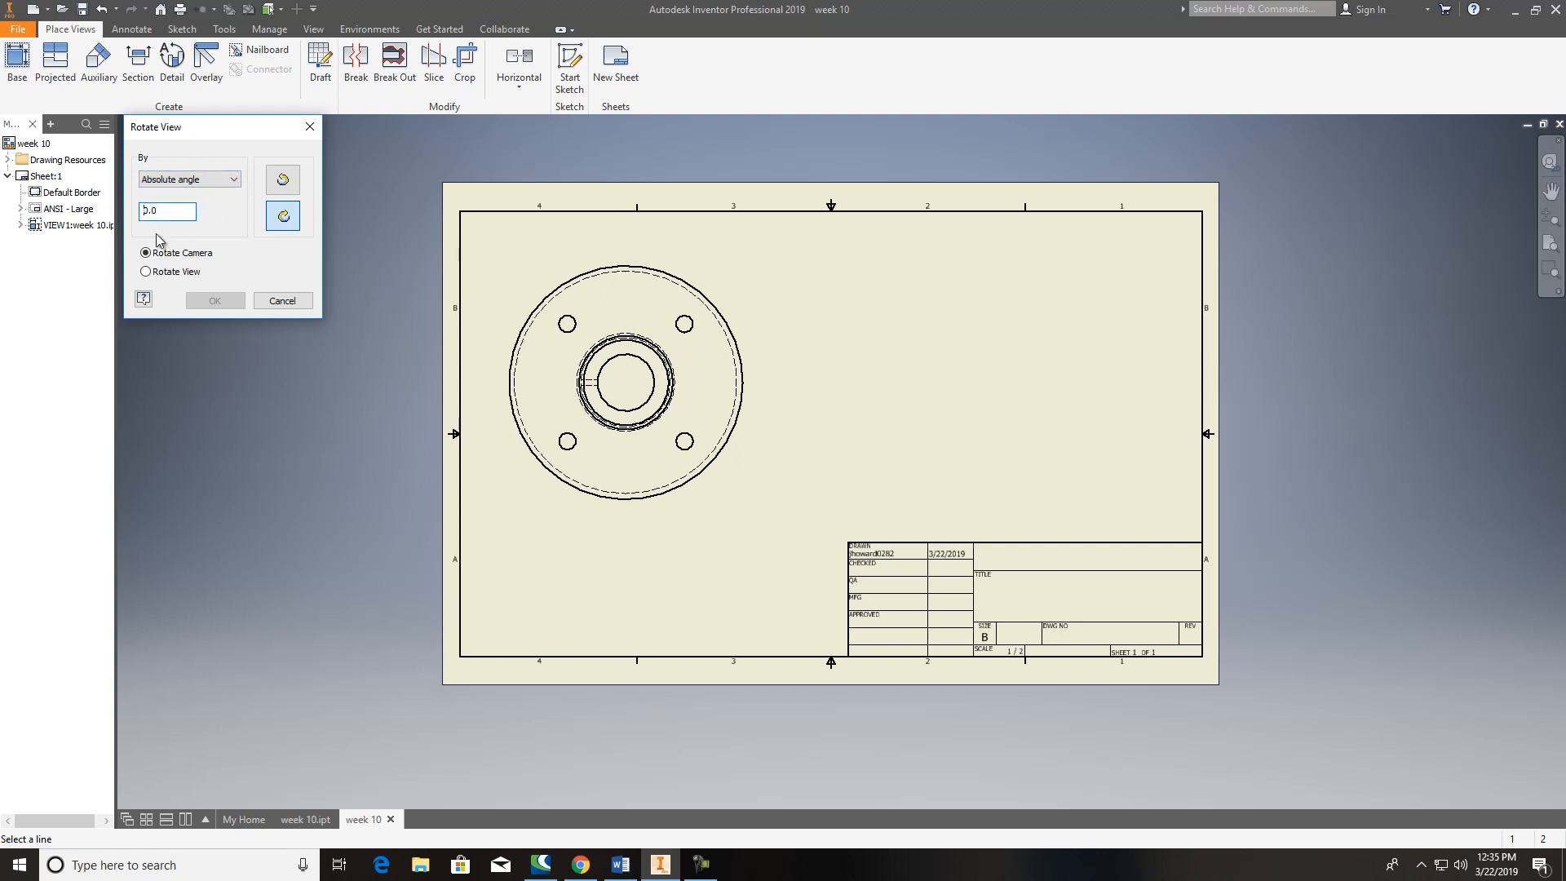
{"action": "type", "text": "45"}
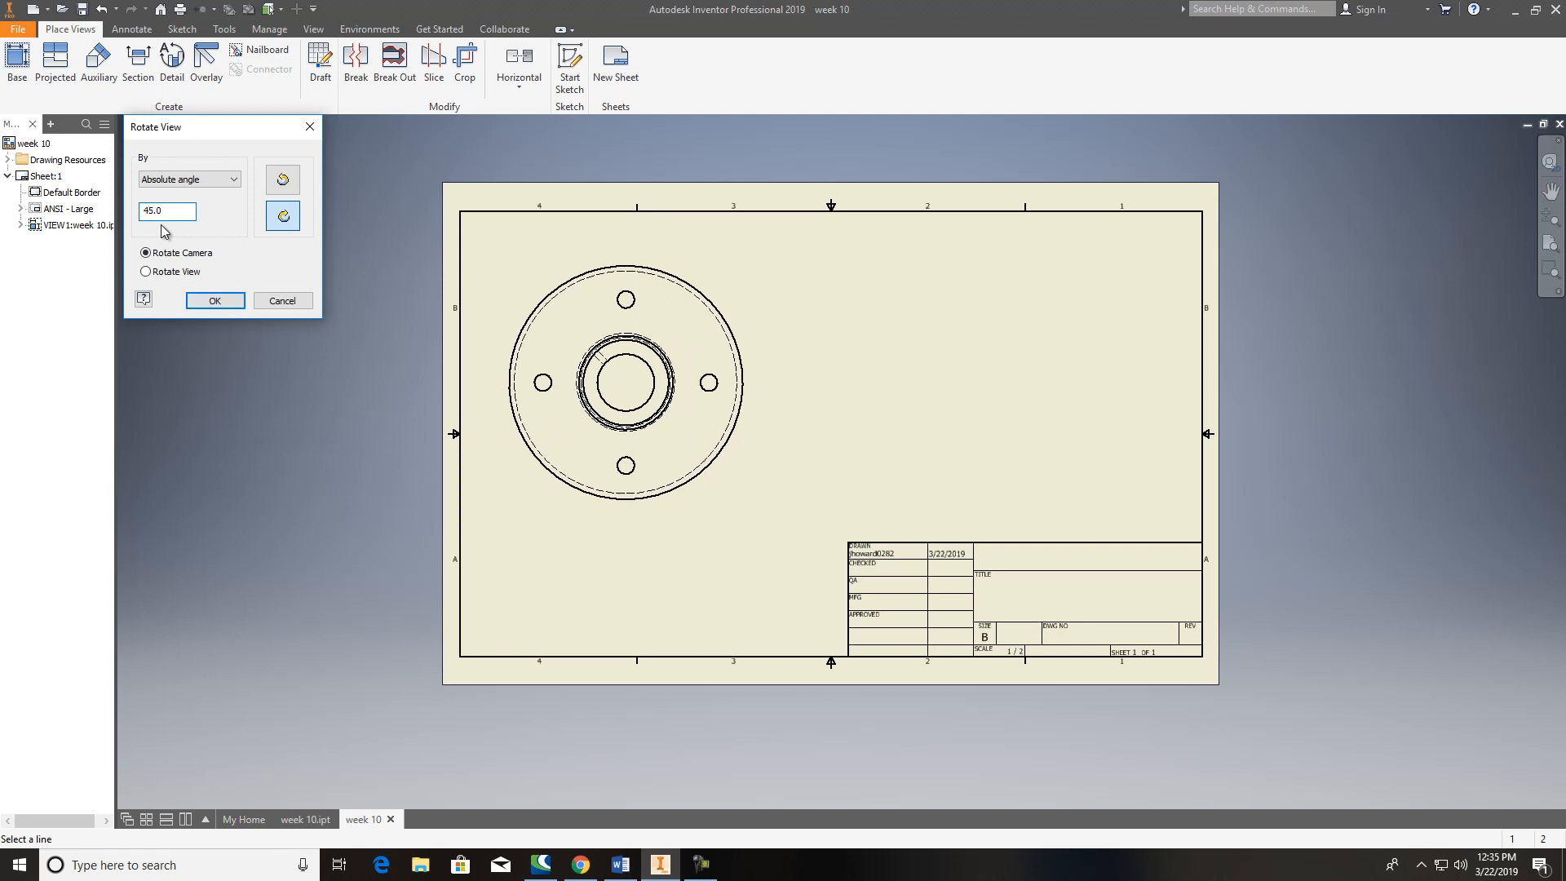
{"action": "left_click", "coordinate": [215, 301]}
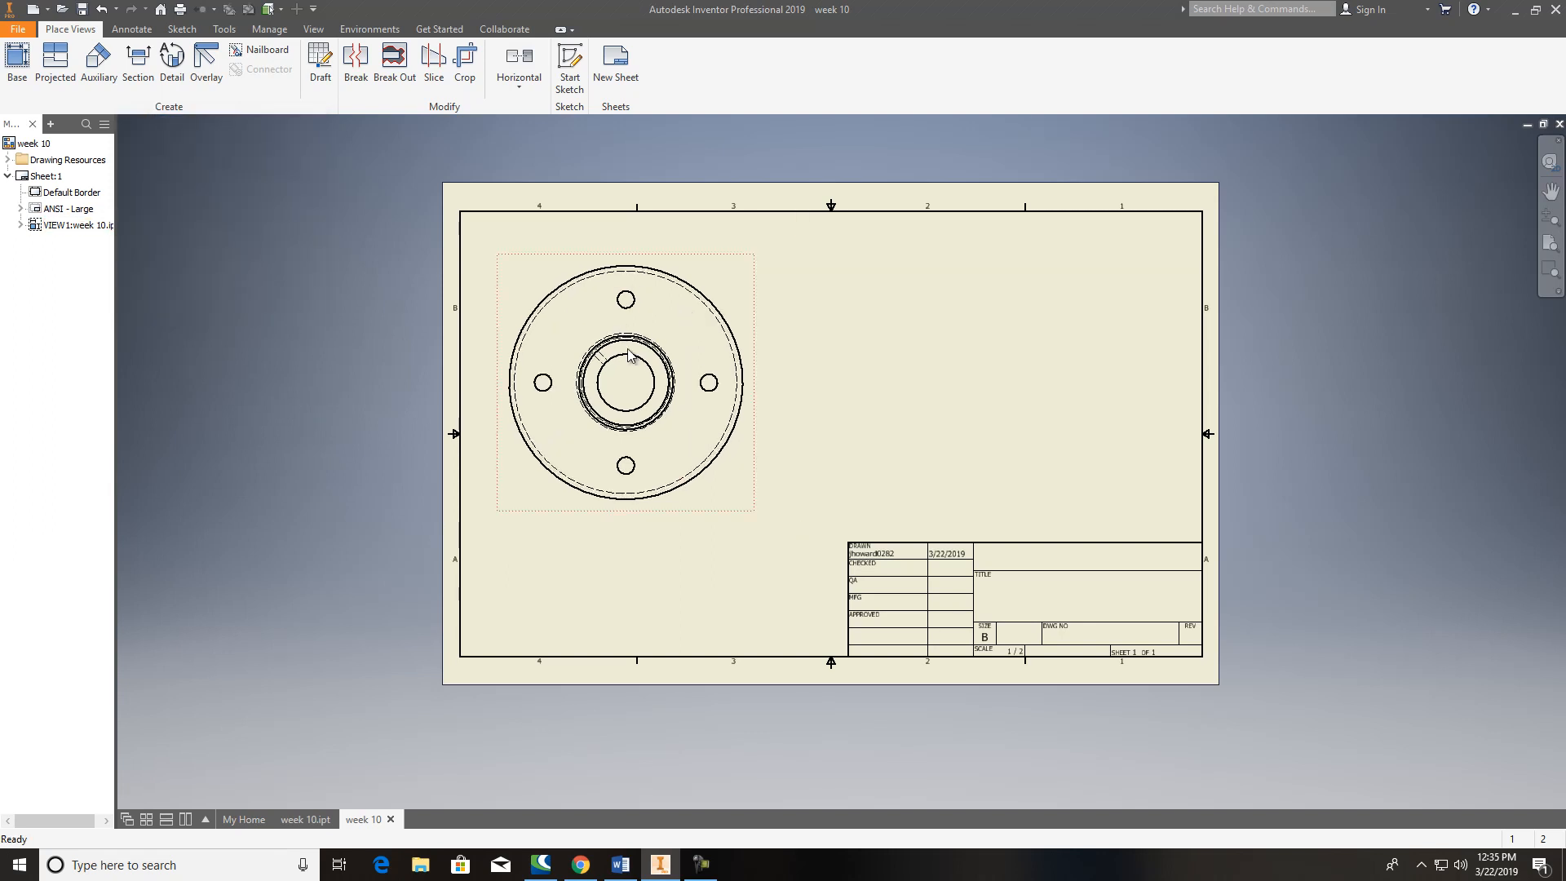
{"action": "key", "text": "Escape"}
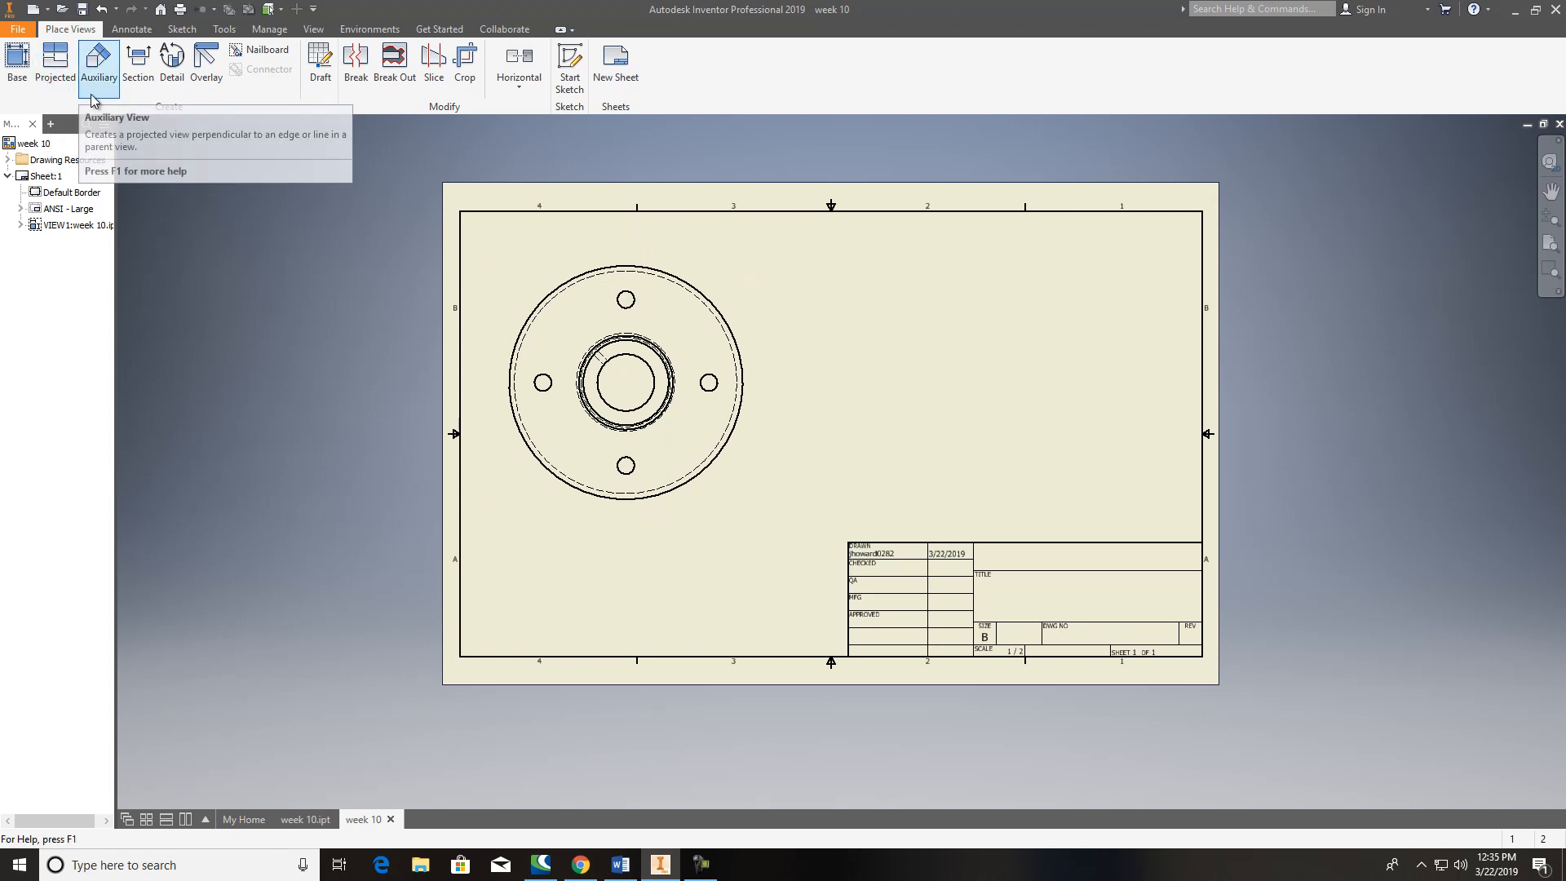
Step: Create a full section view along a vertical line through the flange's centre and place it beside the base view
{"action": "left_click", "coordinate": [55, 82]}
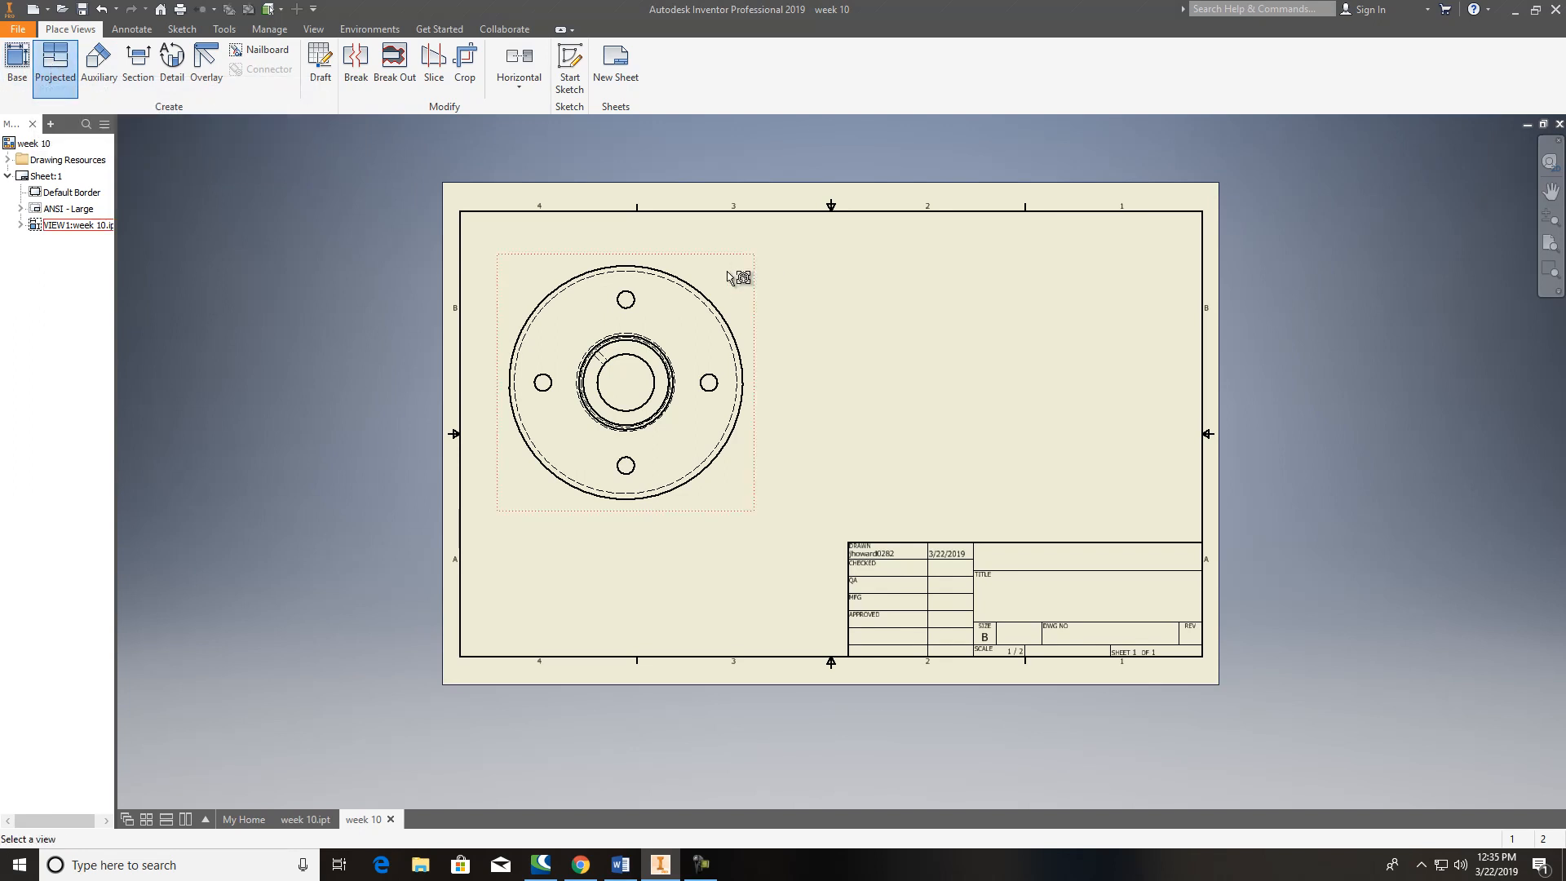
{"action": "key", "text": "Escape"}
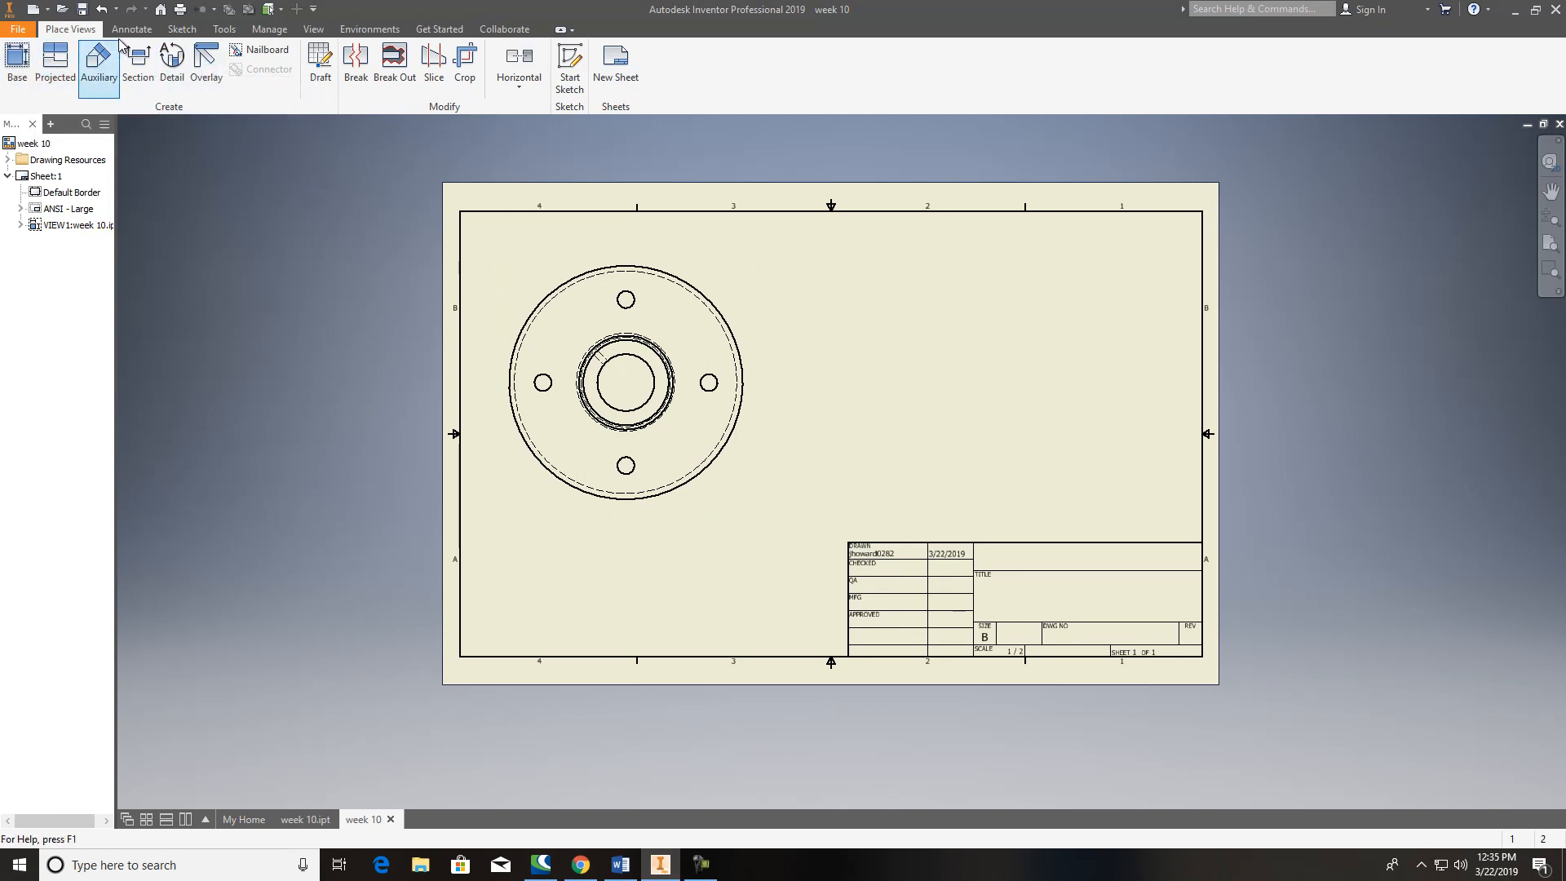
{"action": "left_click", "coordinate": [137, 75]}
{"action": "left_click", "coordinate": [633, 250]}
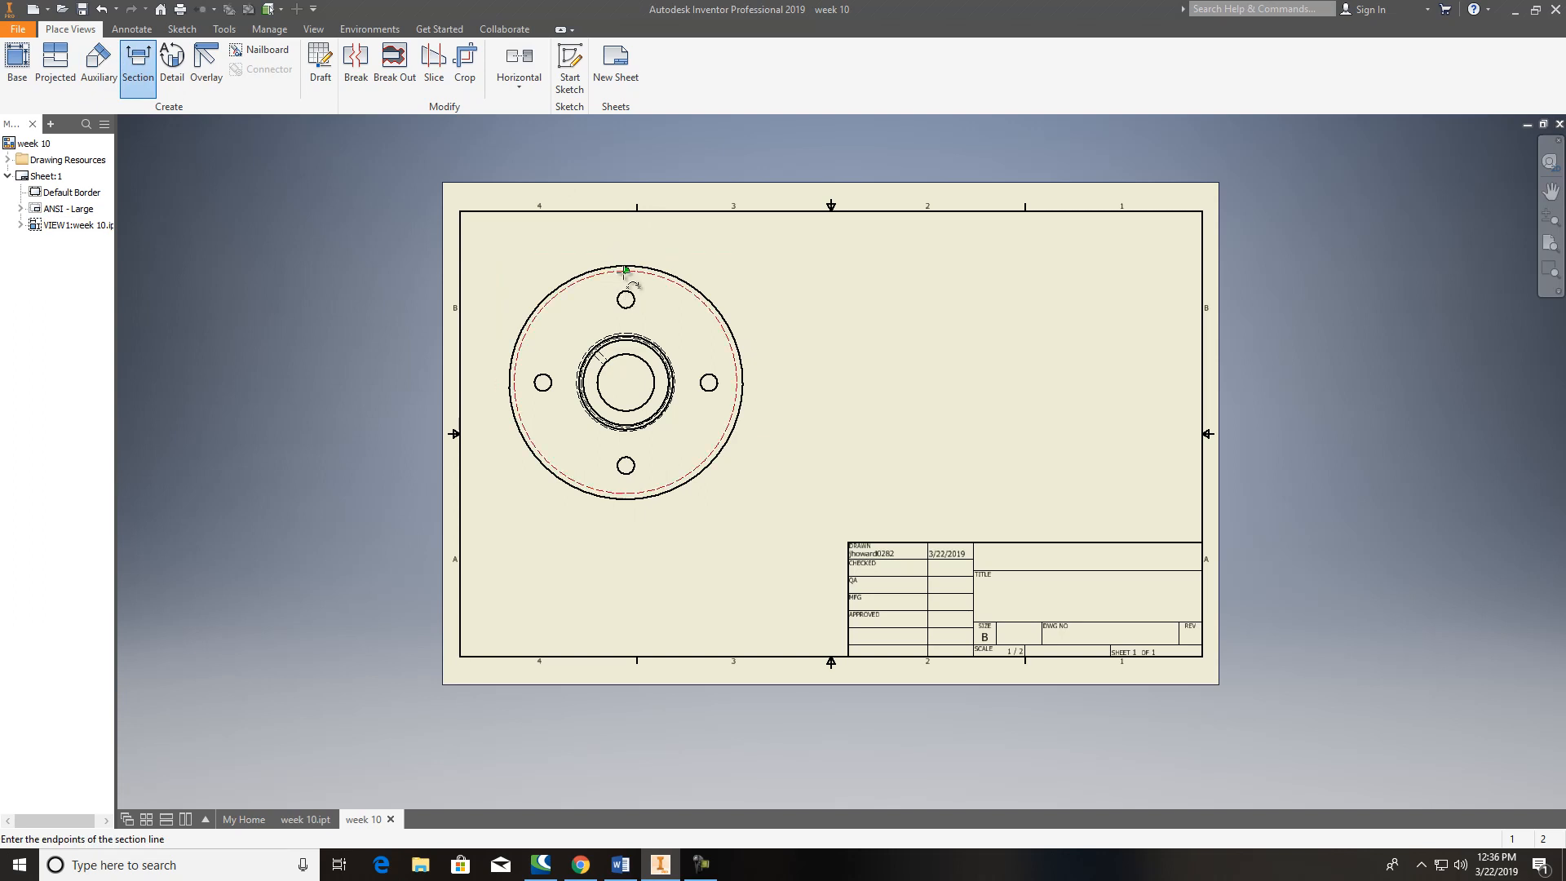
{"action": "left_click", "coordinate": [624, 255]}
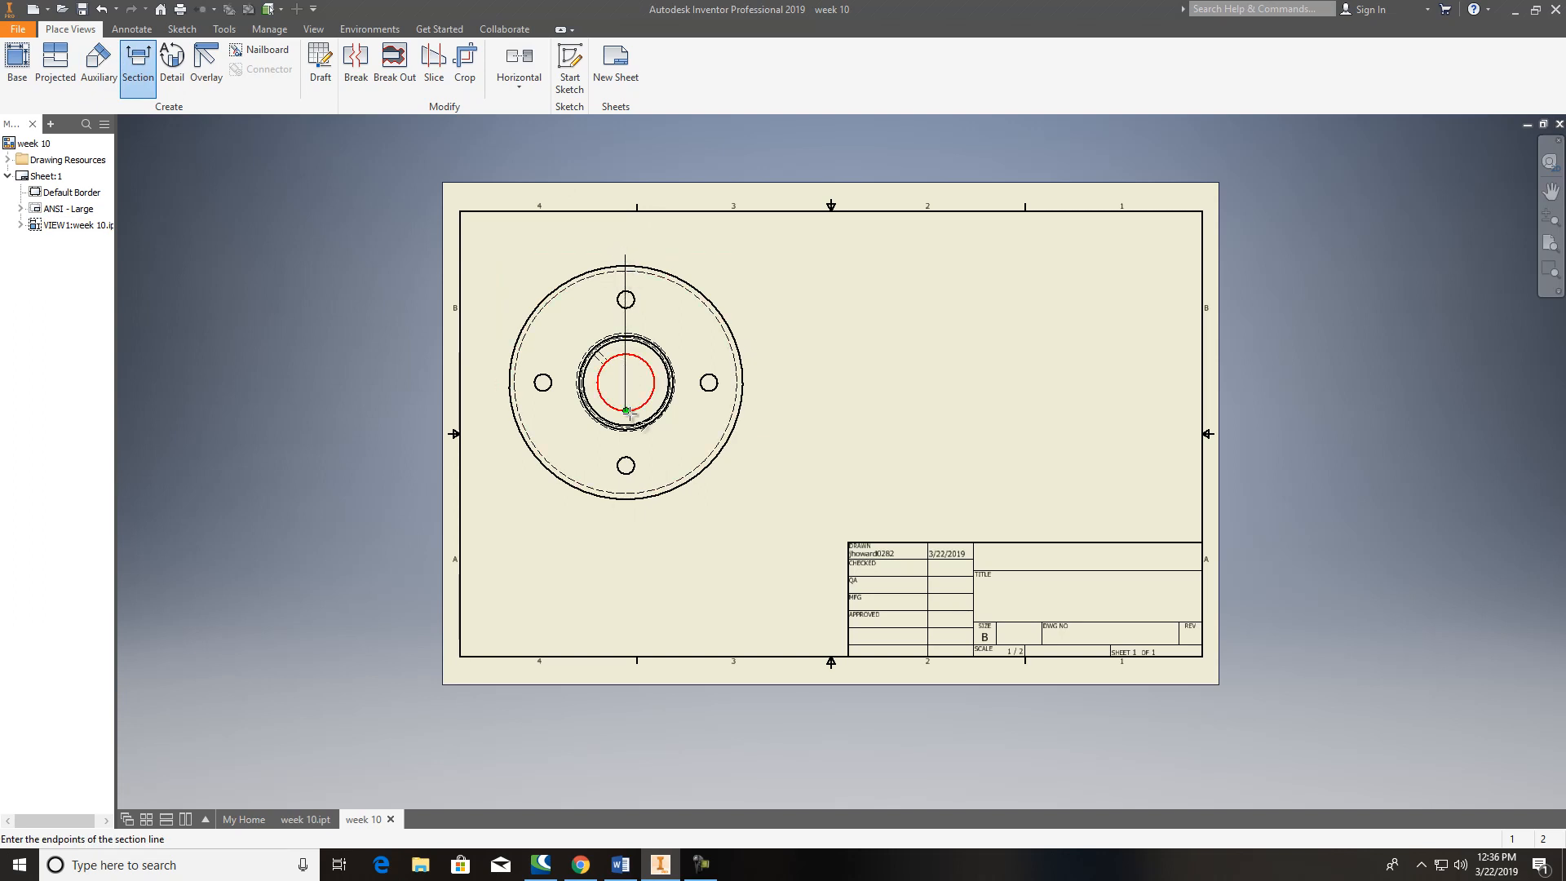
{"action": "left_click", "coordinate": [625, 526]}
{"action": "right_click", "coordinate": [625, 526]}
{"action": "left_click", "coordinate": [673, 517]}
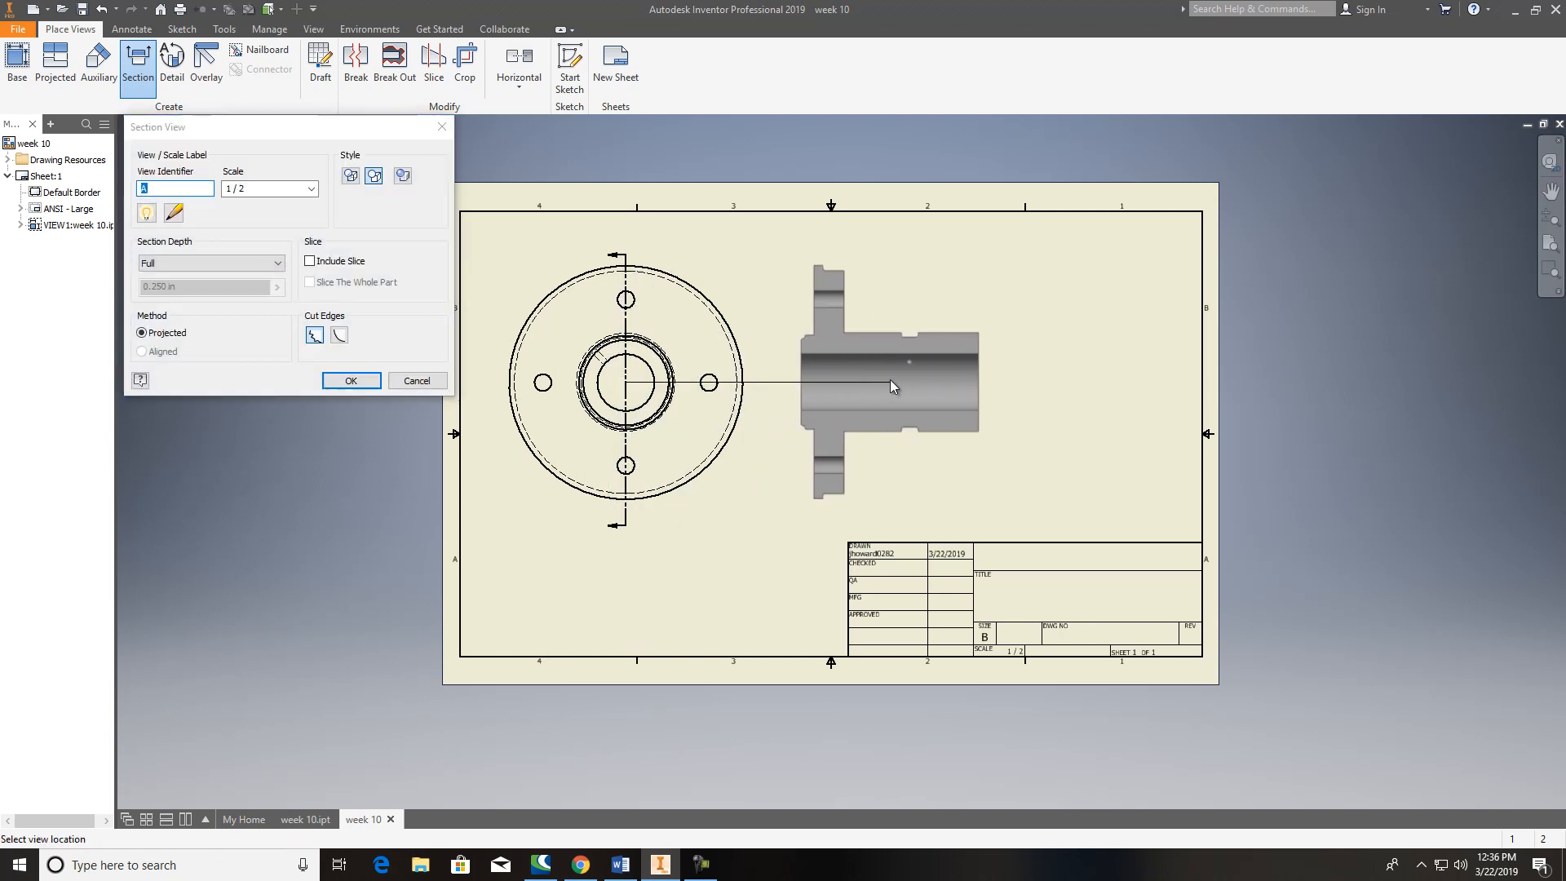
{"action": "left_click", "coordinate": [891, 381]}
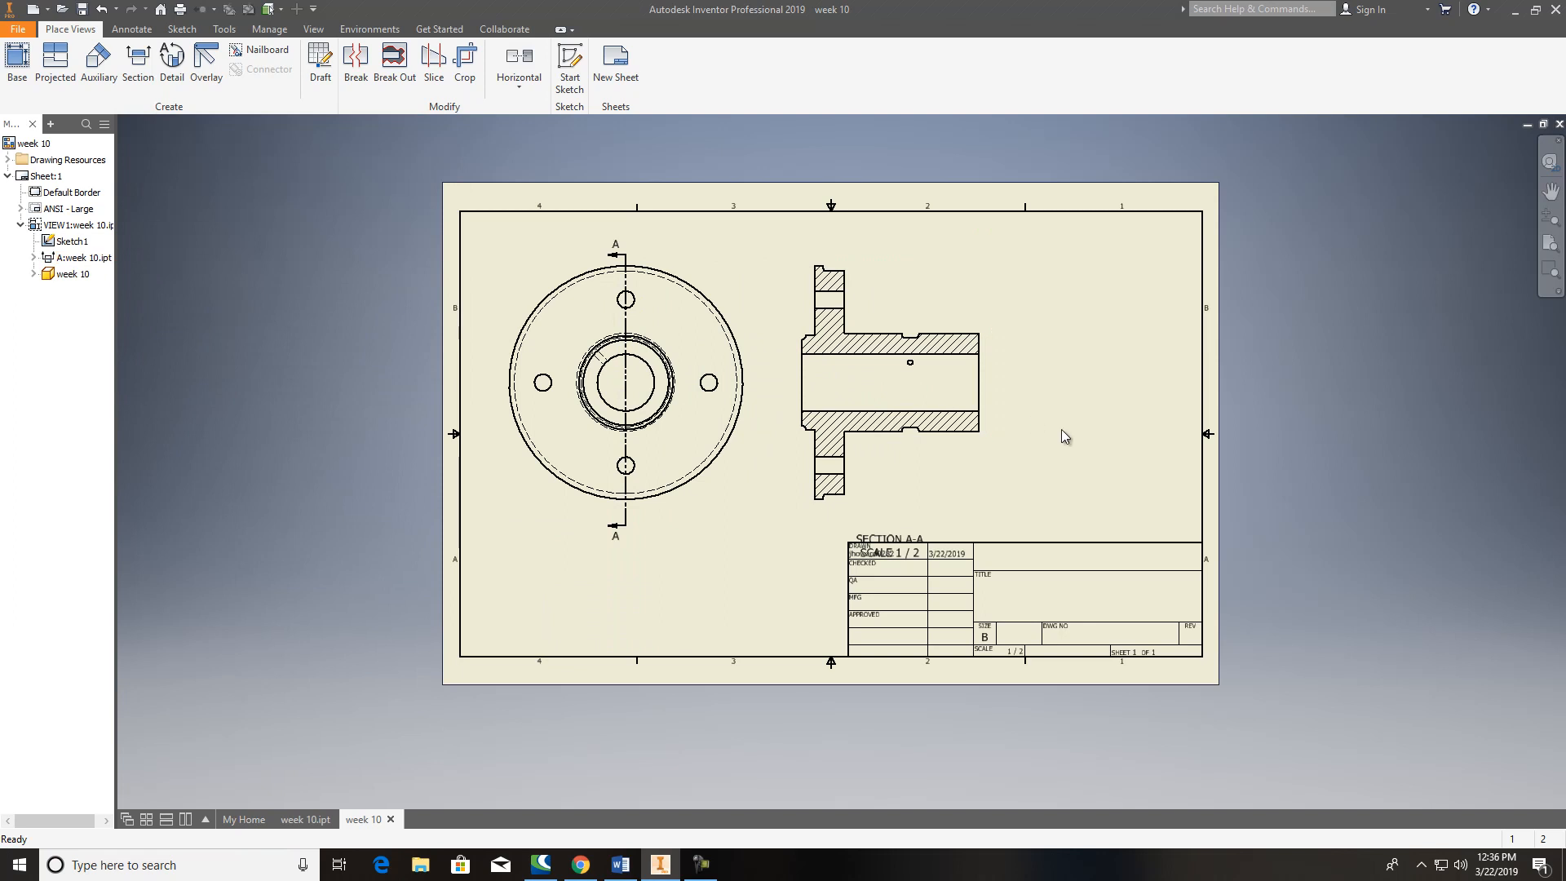
{"action": "scroll", "coordinate": [897, 376], "scroll_direction": "up", "scroll_amount": 3}
{"action": "scroll", "coordinate": [876, 363], "scroll_direction": "down", "scroll_amount": 2}
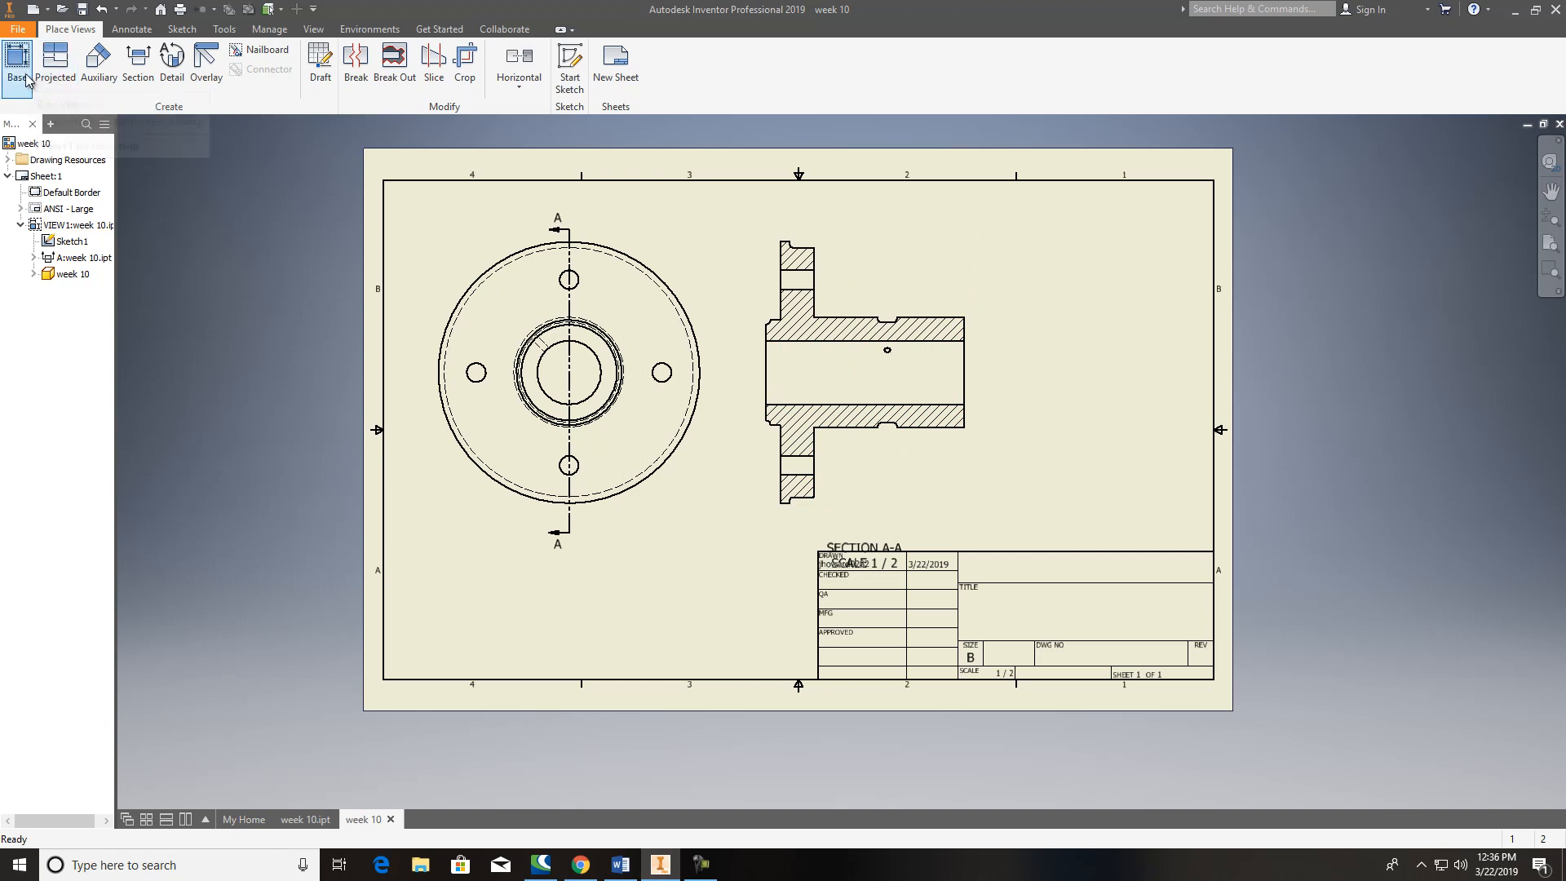
{"action": "left_click", "coordinate": [55, 66]}
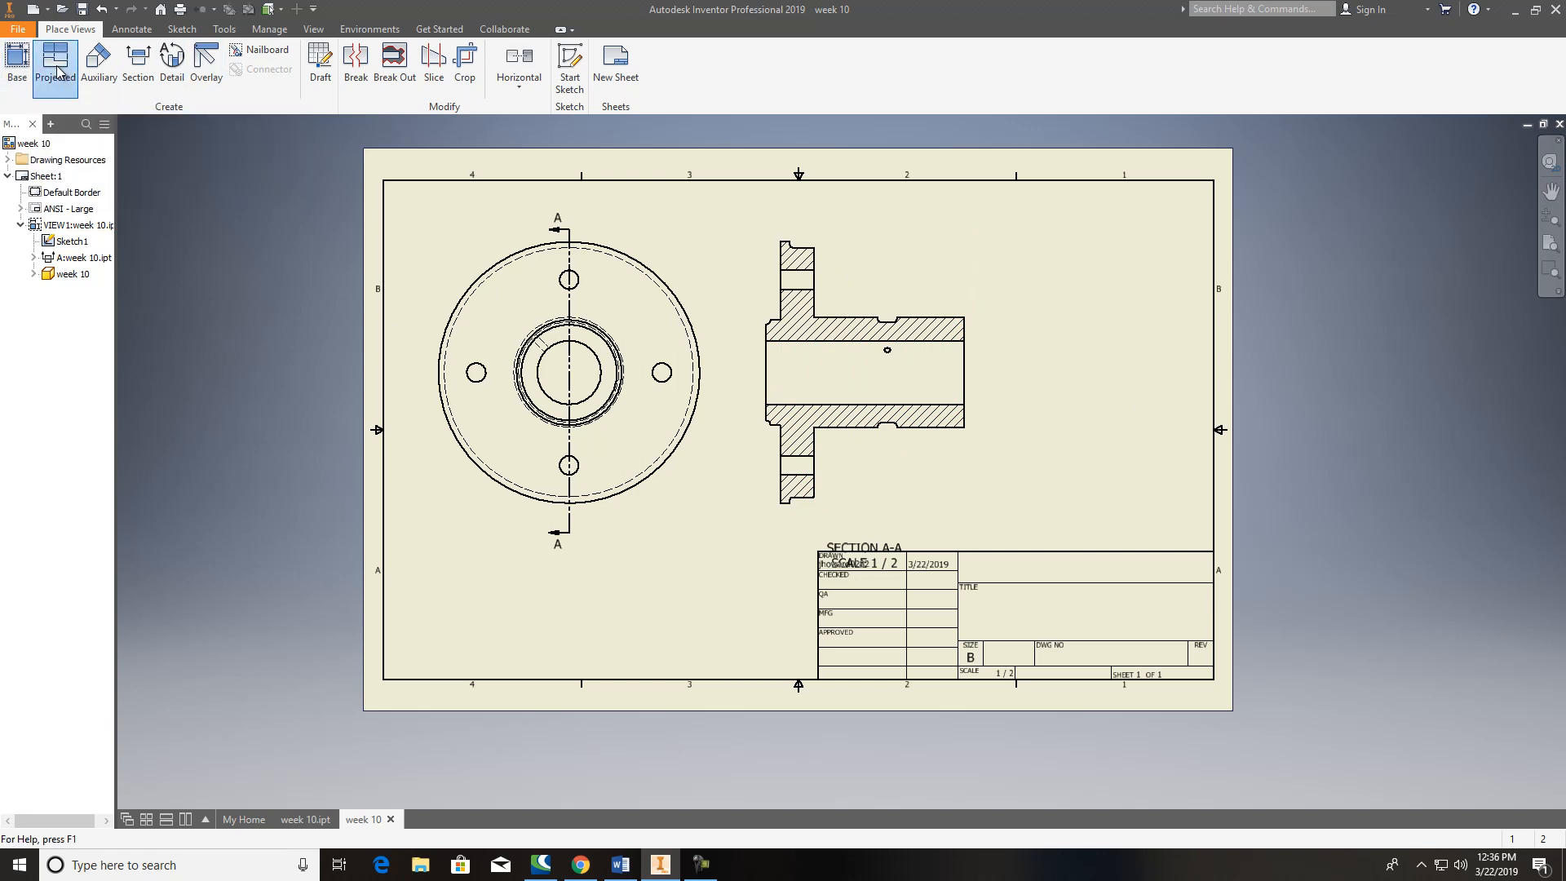
{"action": "left_click", "coordinate": [938, 298]}
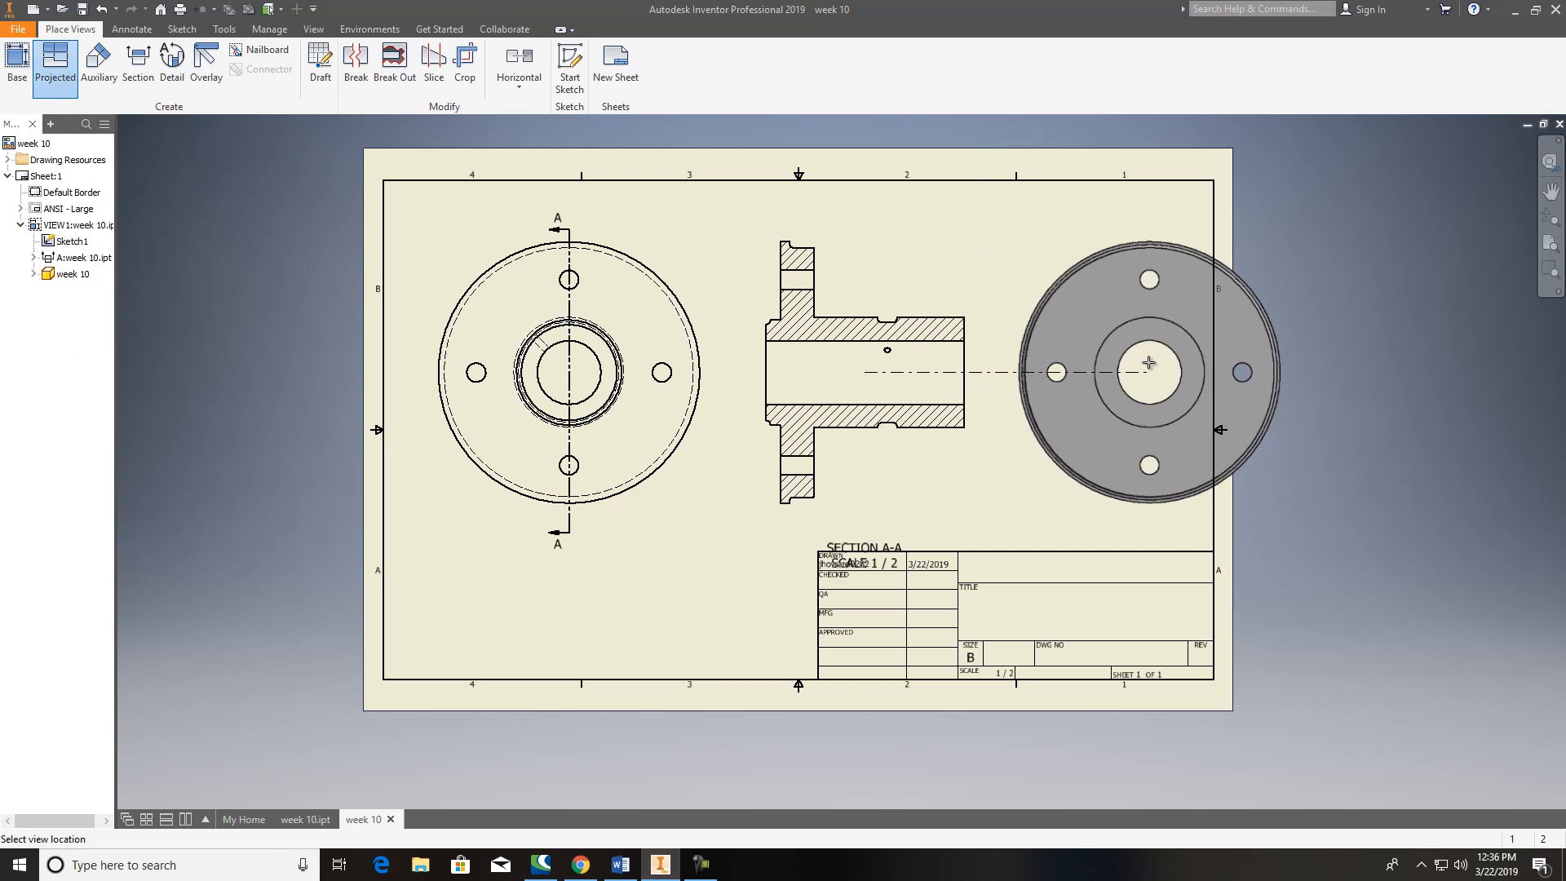
{"action": "key", "text": "Escape"}
Step: Place a second base view at 1/4 scale in an isometric Top-Left-Front orientation in the sheet's upper right corner
{"action": "left_click", "coordinate": [24, 69]}
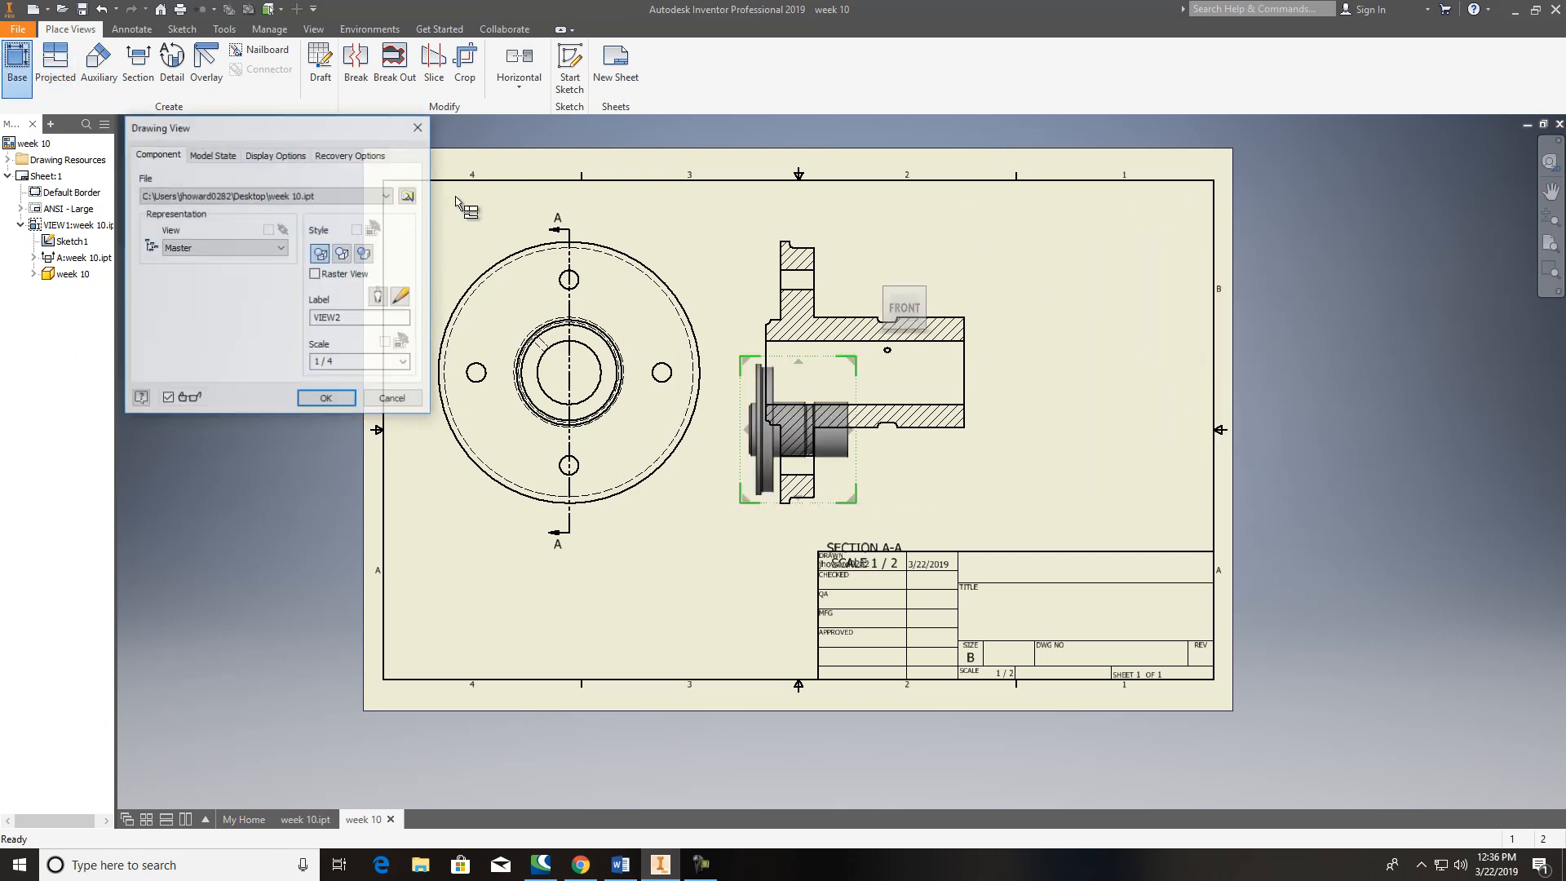
{"action": "left_click", "coordinate": [918, 298]}
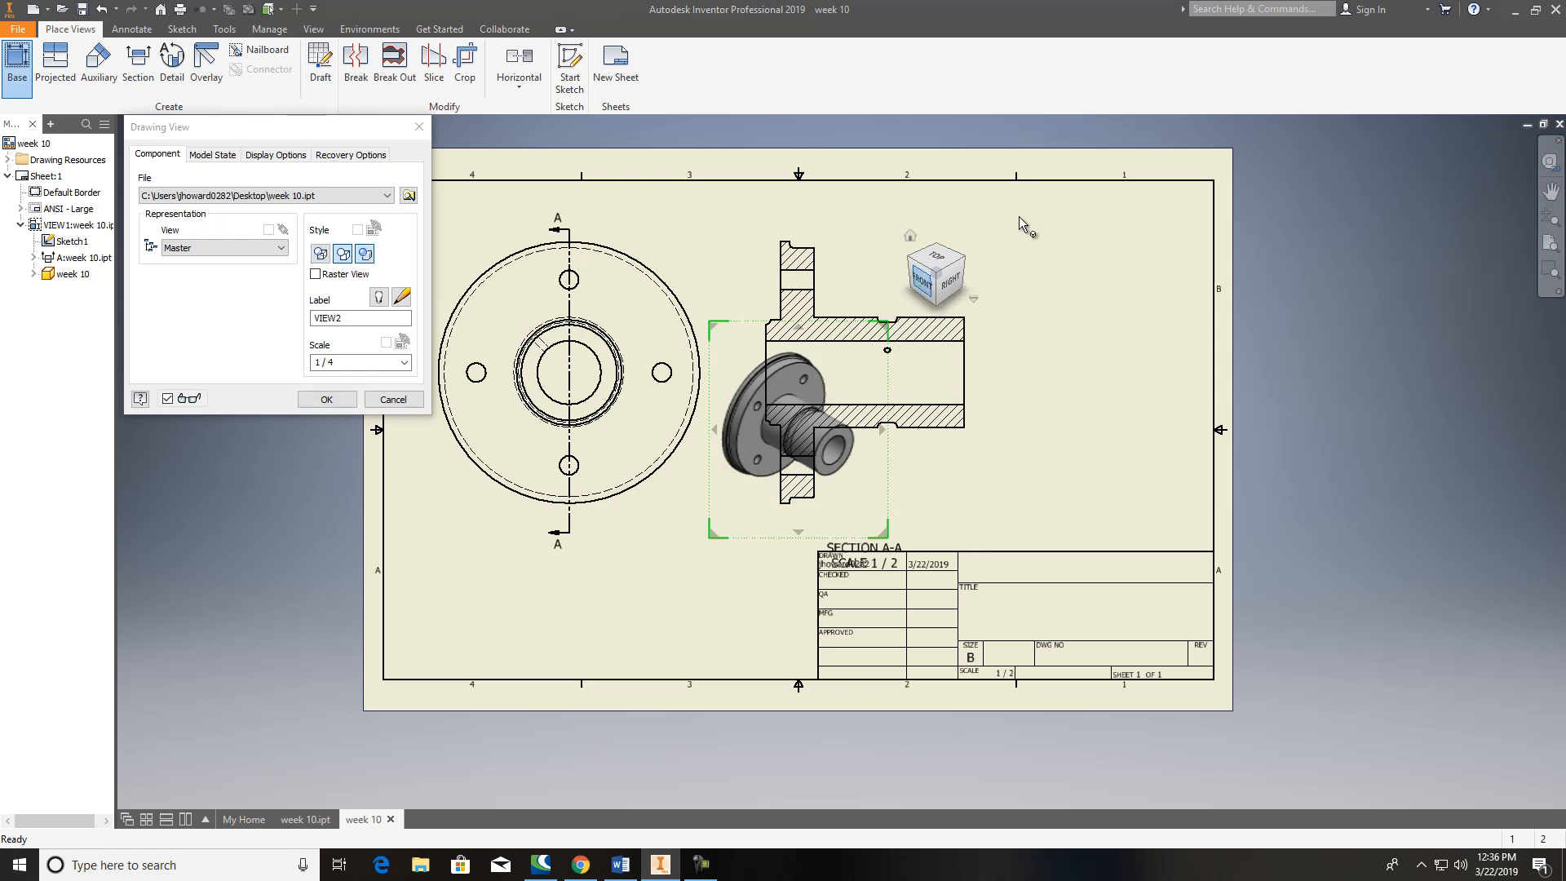
{"action": "left_click", "coordinate": [893, 318]}
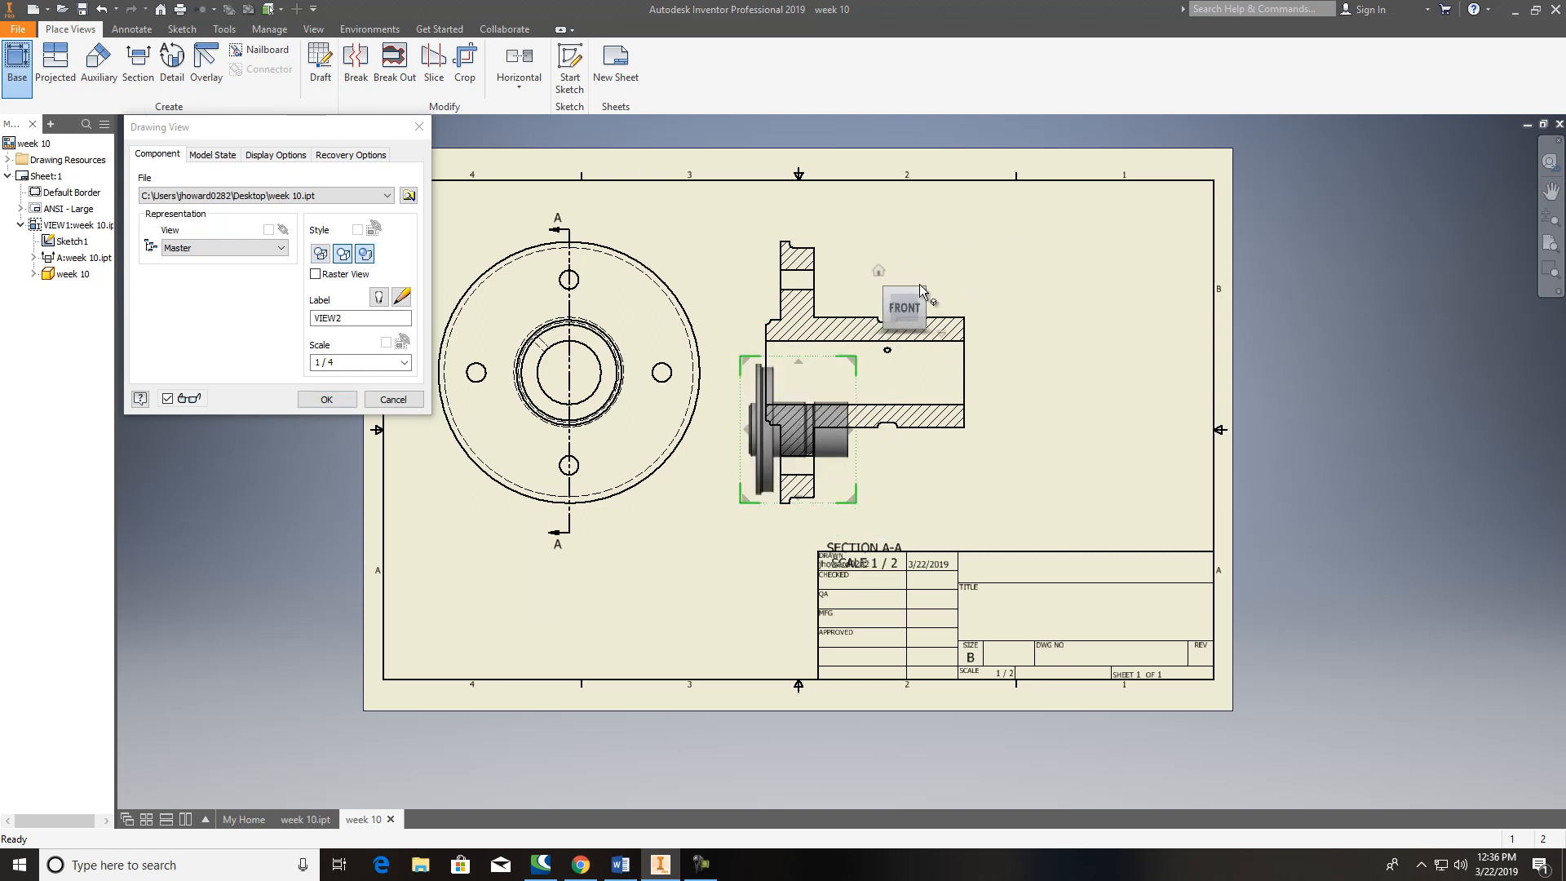
{"action": "left_click", "coordinate": [888, 326]}
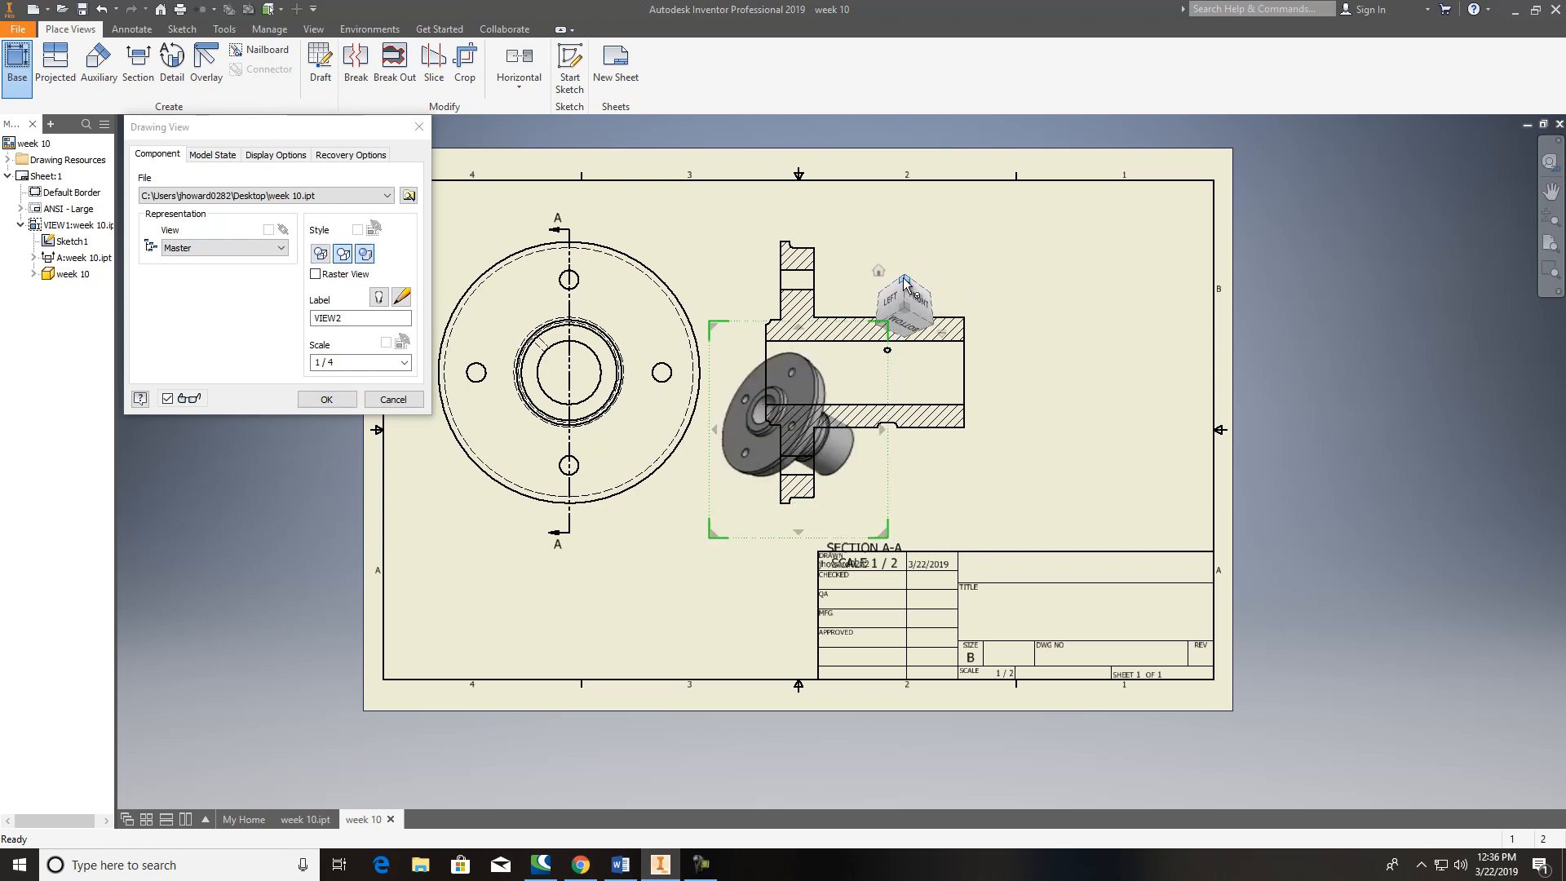
{"action": "left_click", "coordinate": [904, 281]}
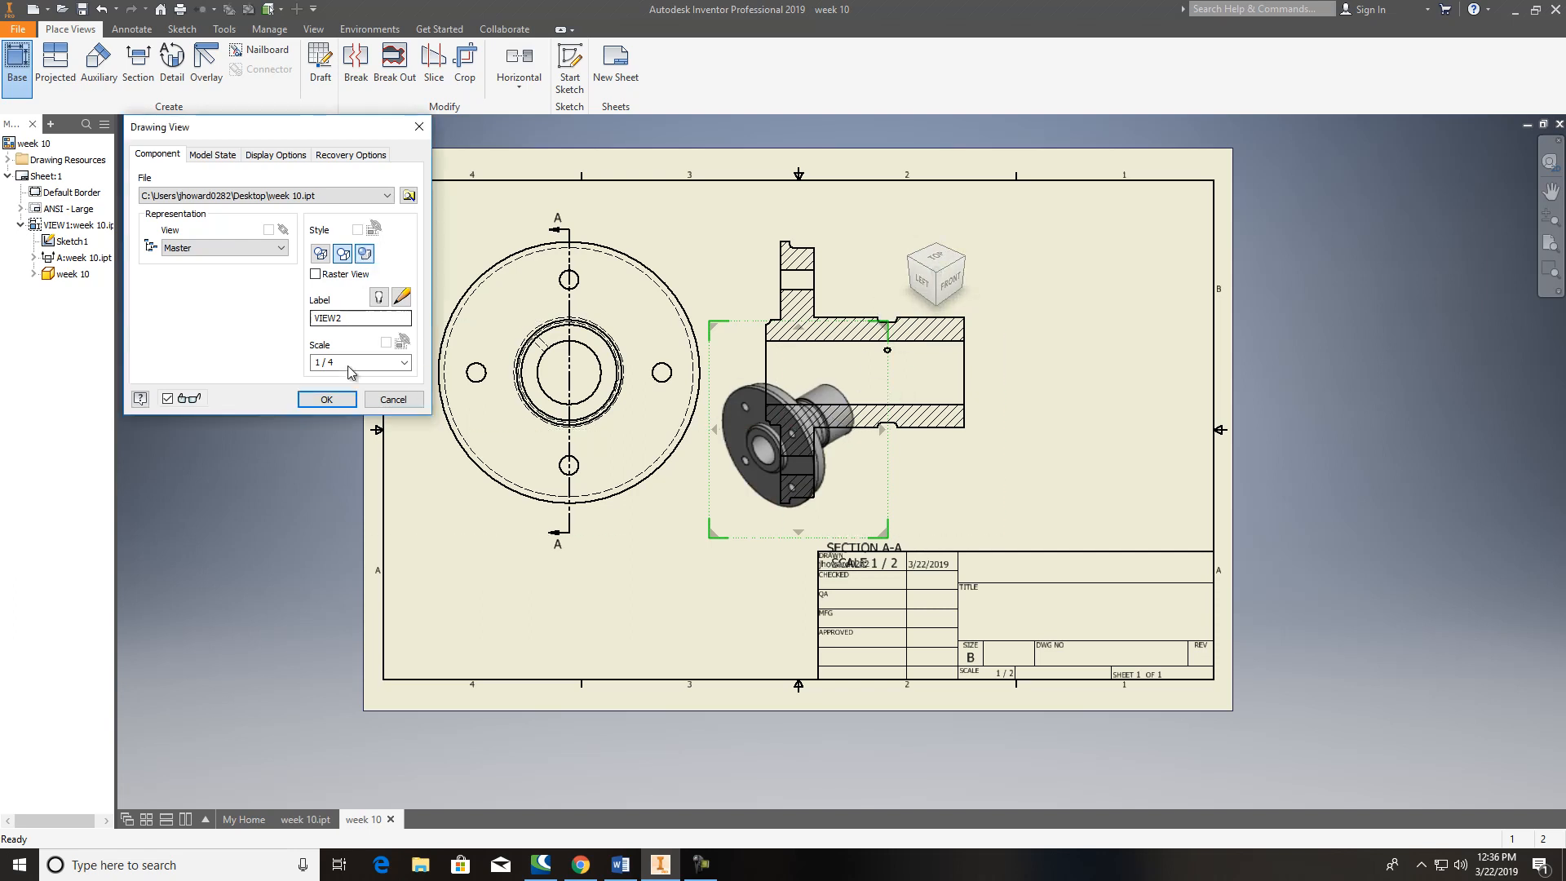
{"action": "left_click", "coordinate": [326, 399]}
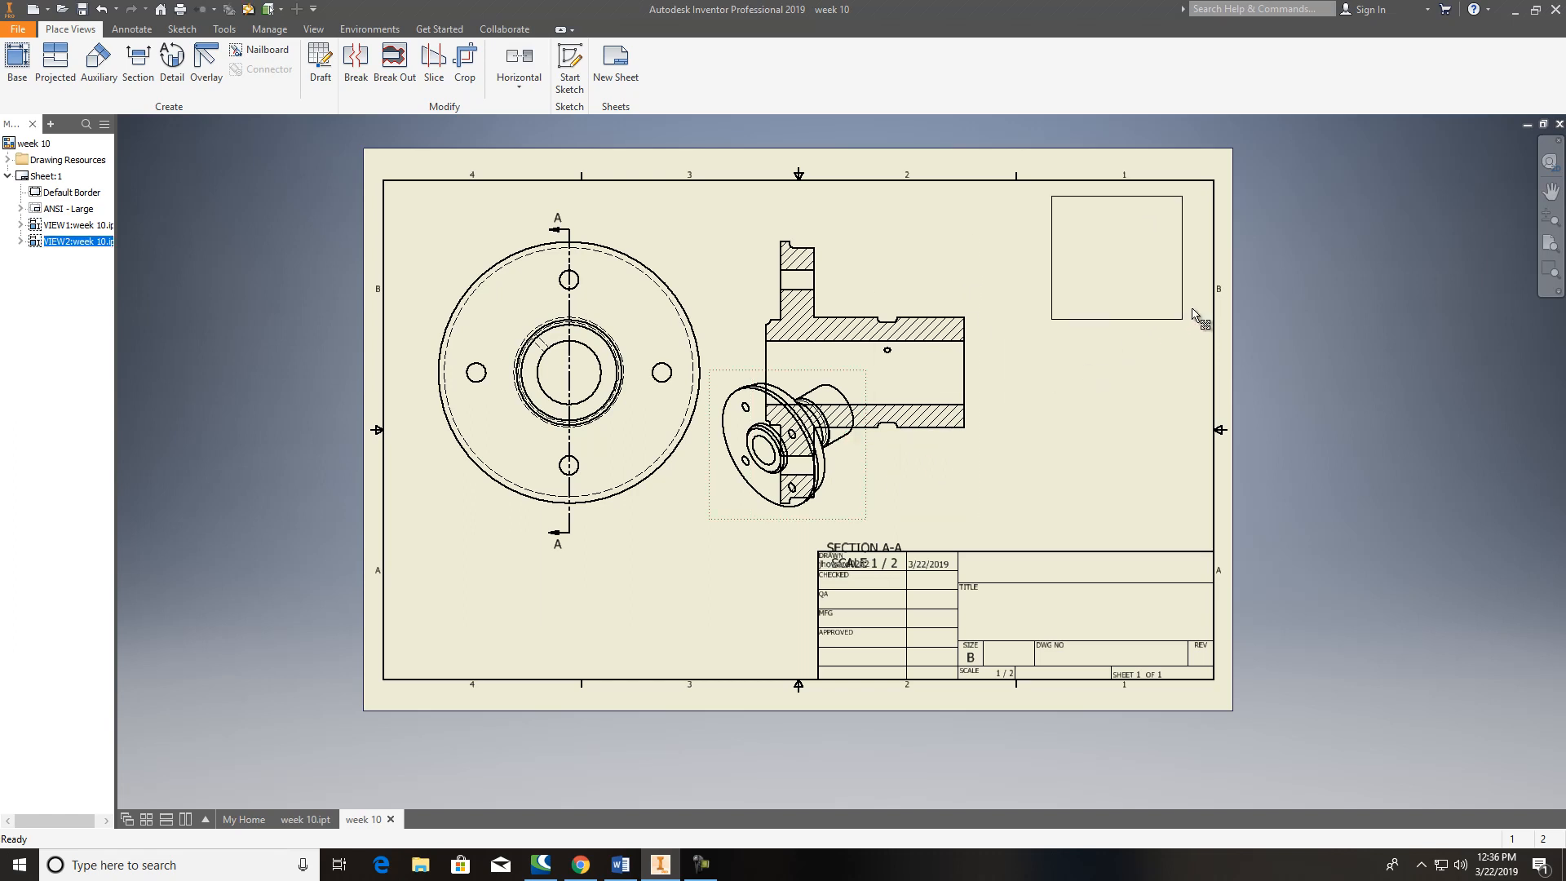
{"action": "left_click_drag", "start_coordinate": [1194, 314], "coordinate": [1195, 318]}
Step: Change the isometric view's style to shaded and move the Section A-A label clear above the title block
{"action": "right_click", "coordinate": [1139, 326]}
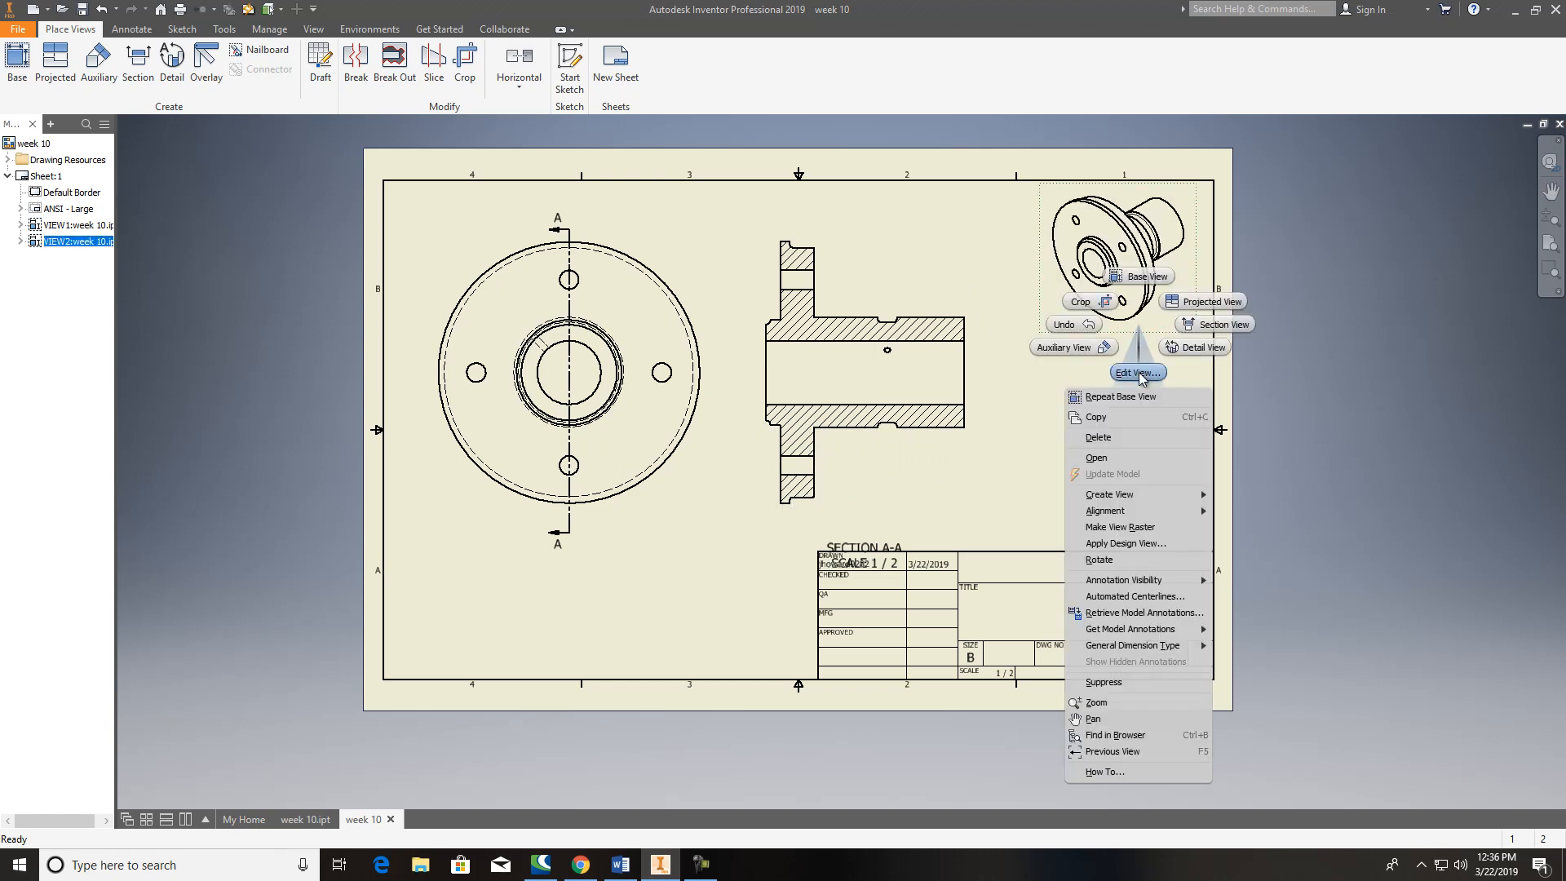
{"action": "left_click", "coordinate": [1139, 372]}
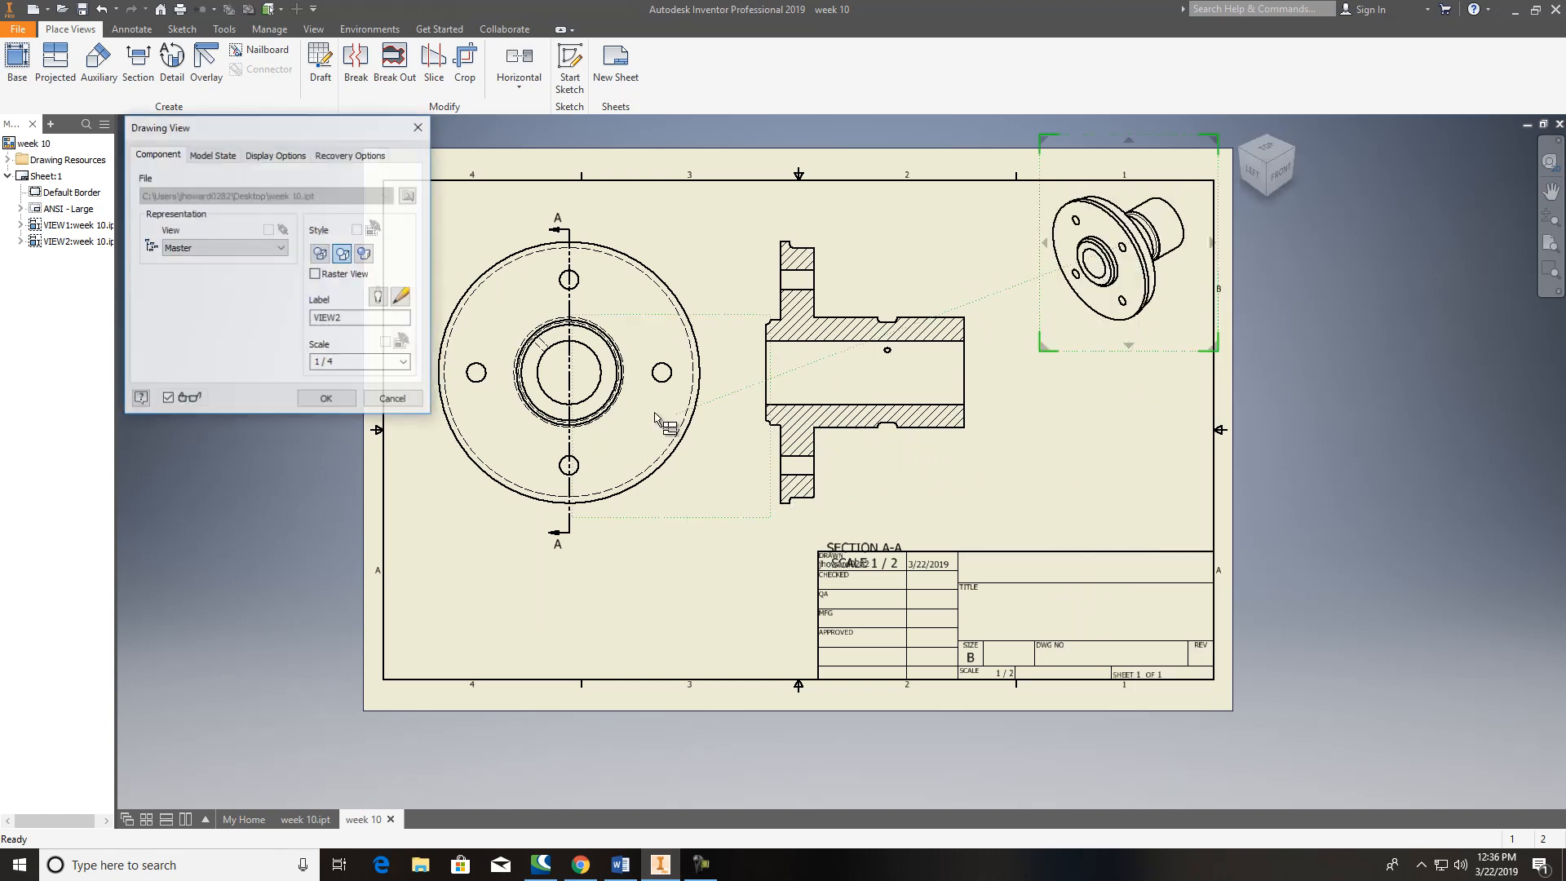
{"action": "left_click", "coordinate": [327, 399]}
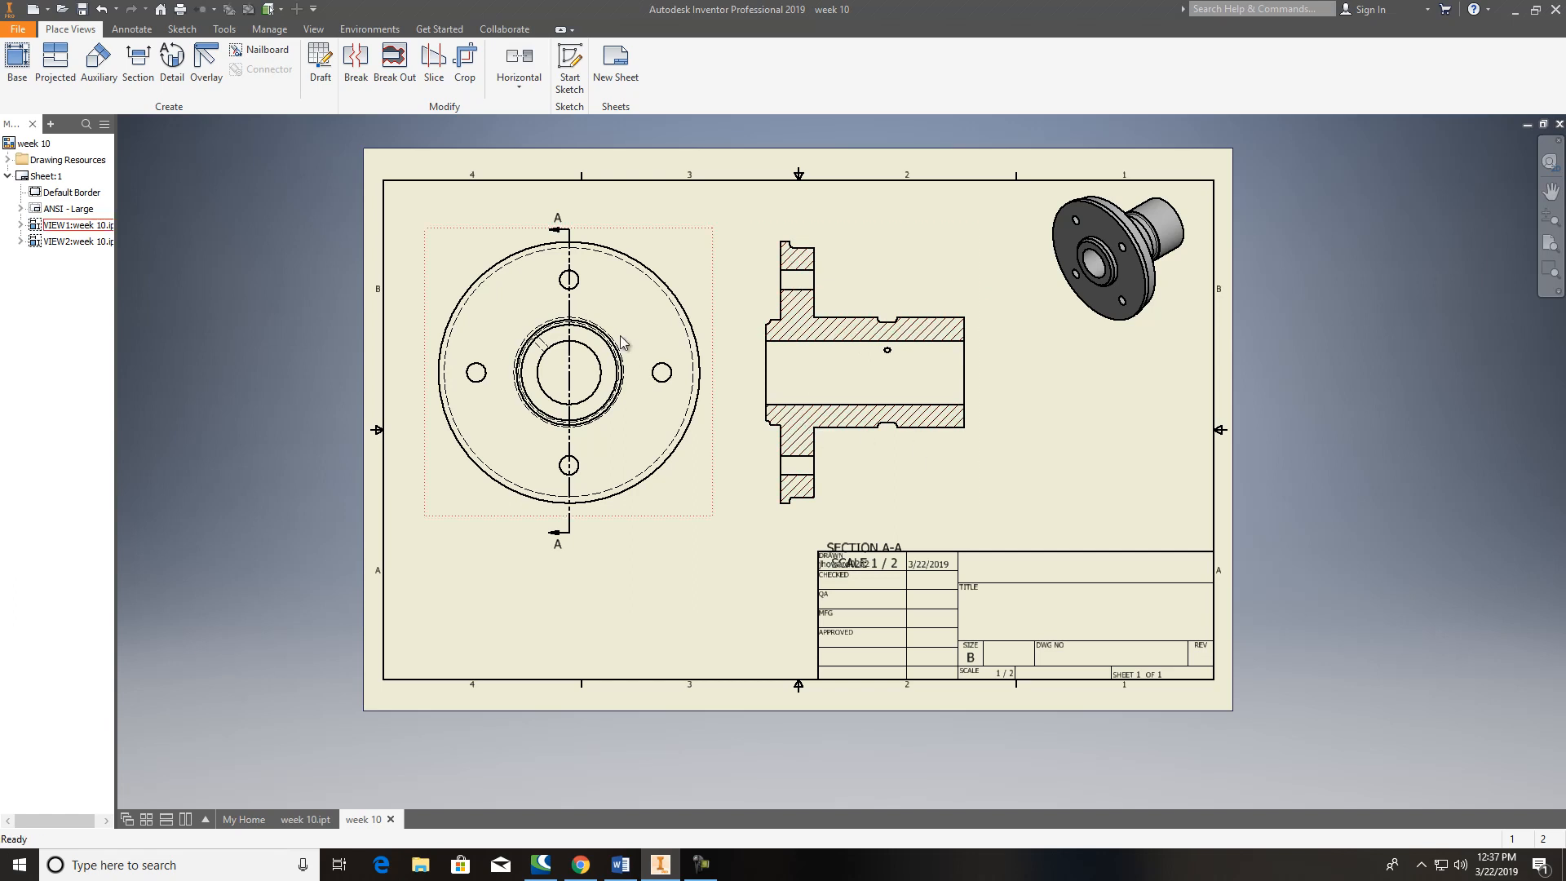
{"action": "left_click_drag", "start_coordinate": [891, 550], "coordinate": [920, 492]}
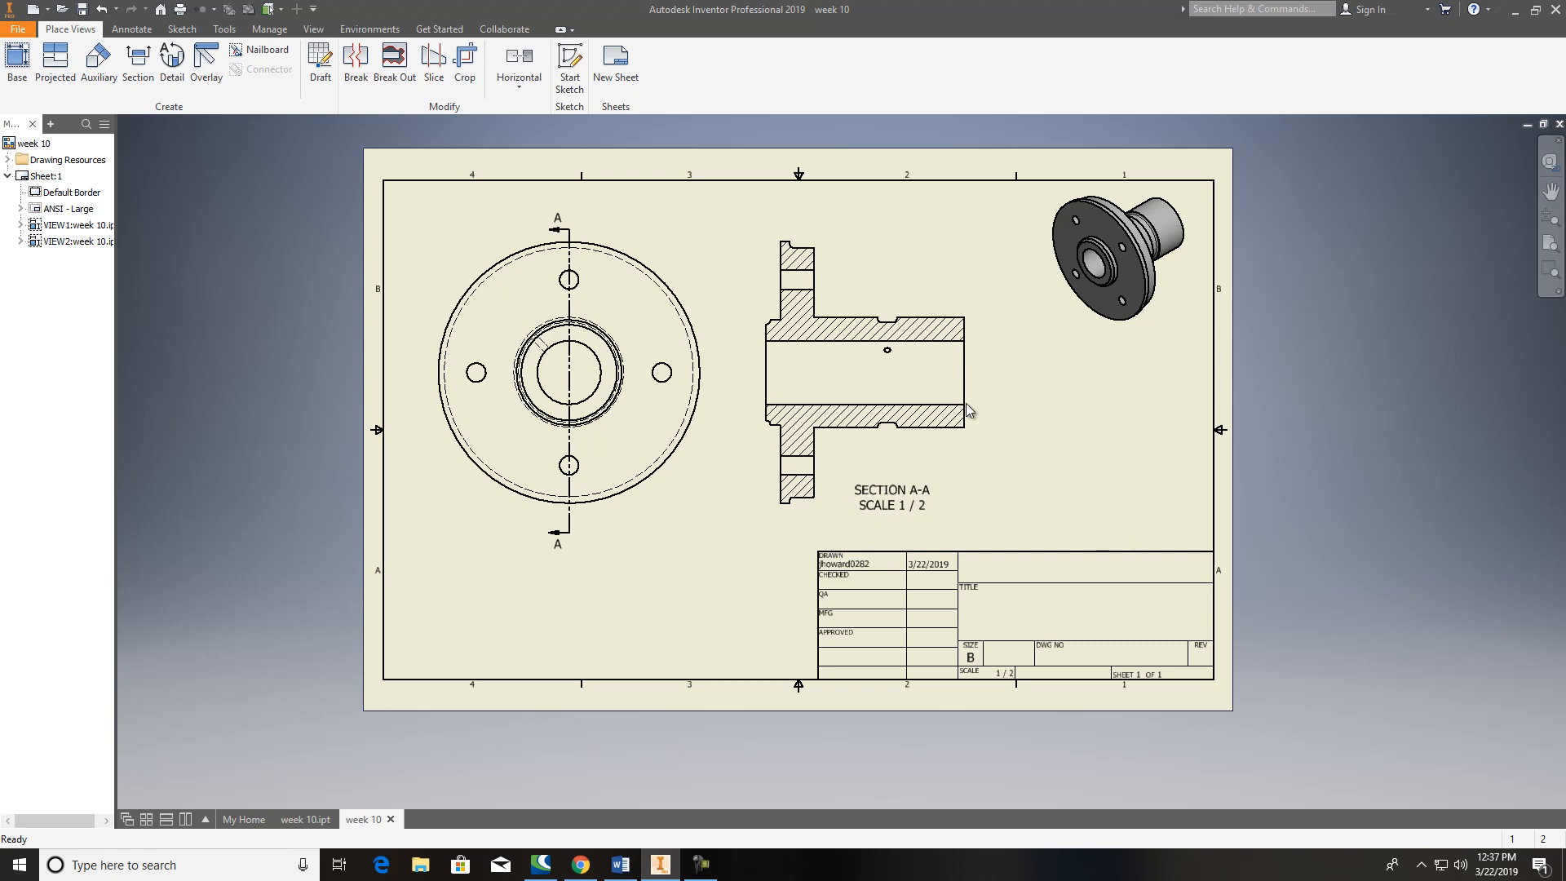